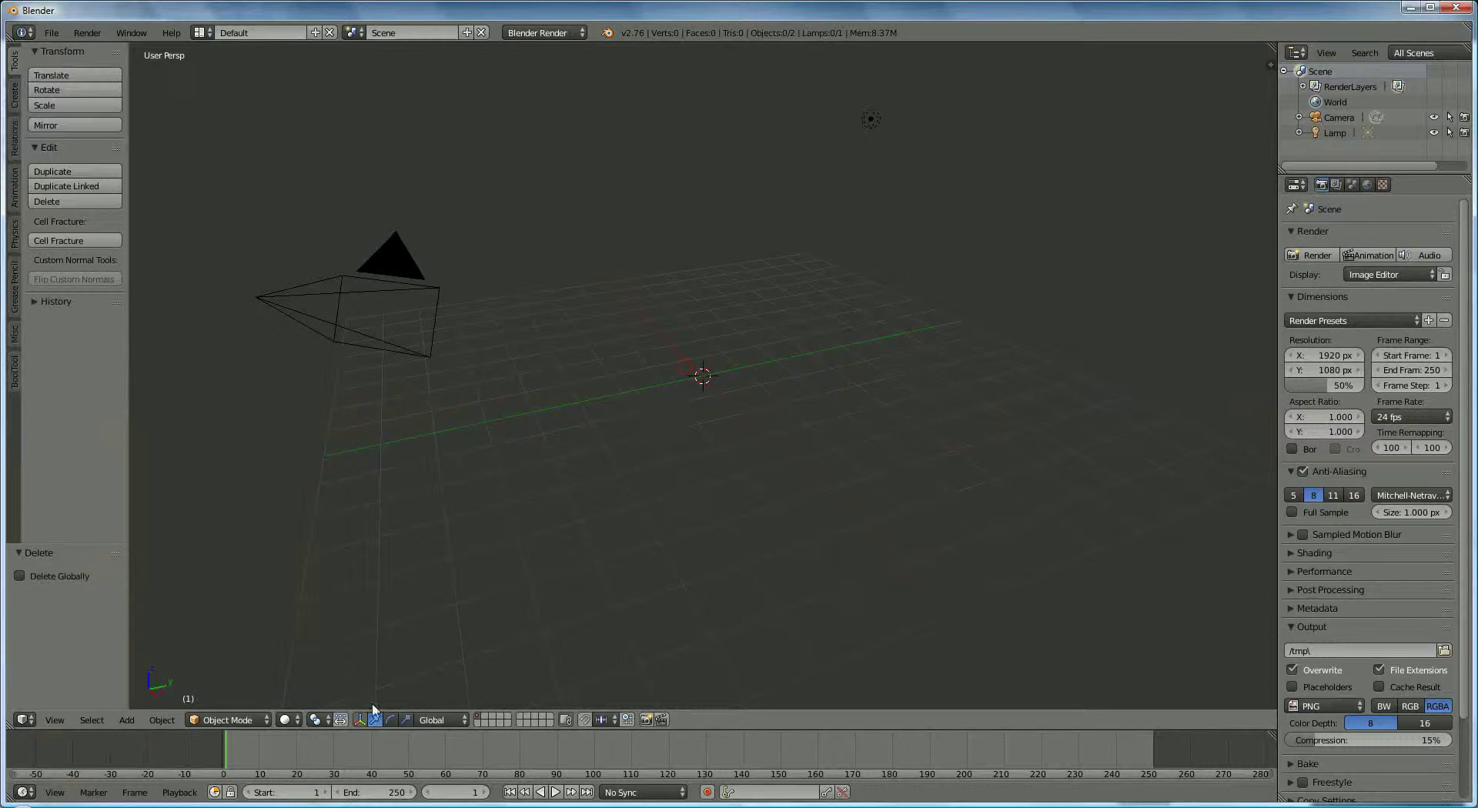
Add a cylinder mesh to the scene.
{"action": "left_click", "coordinate": [127, 719]}
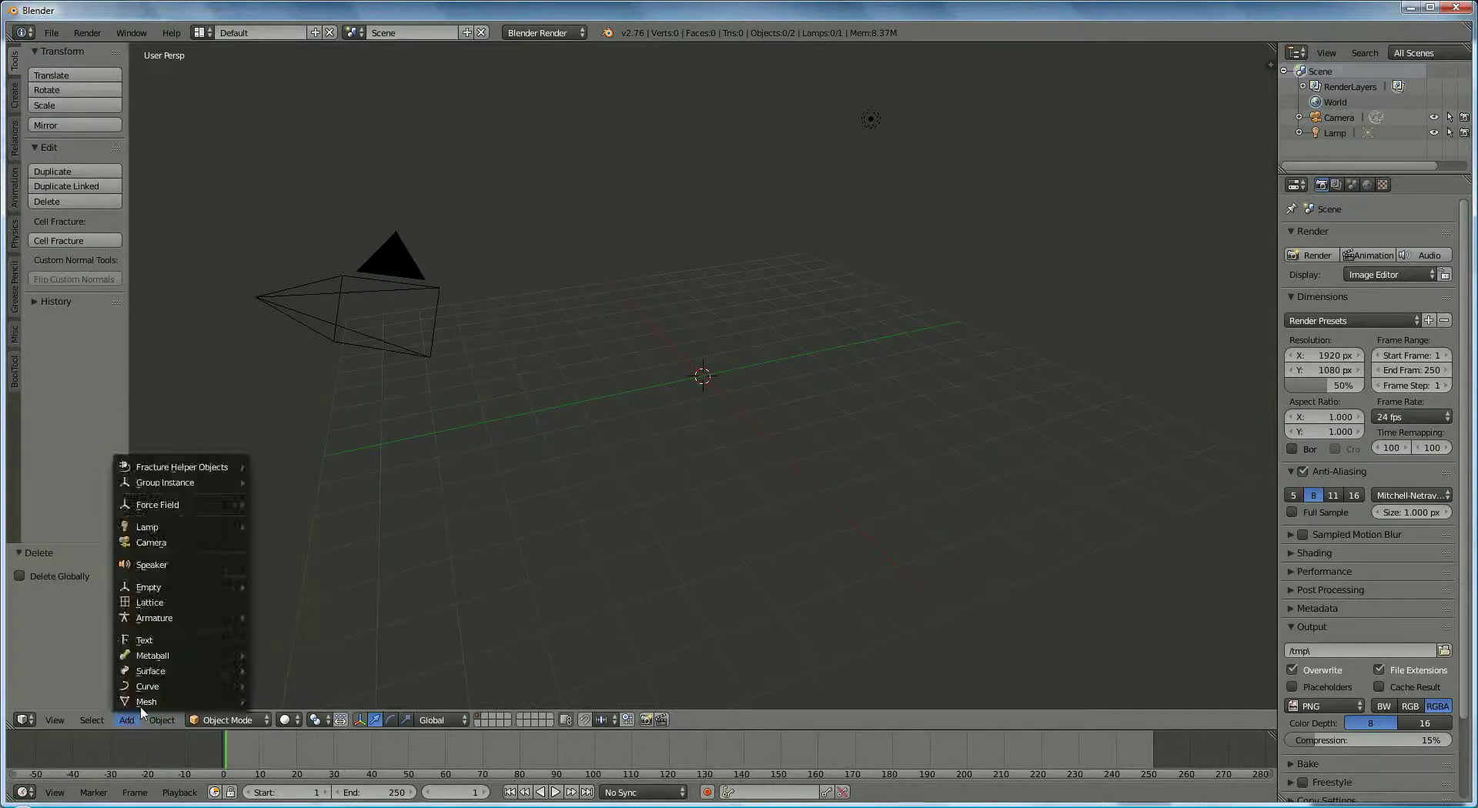
{"action": "mouse_move", "coordinate": [146, 701]}
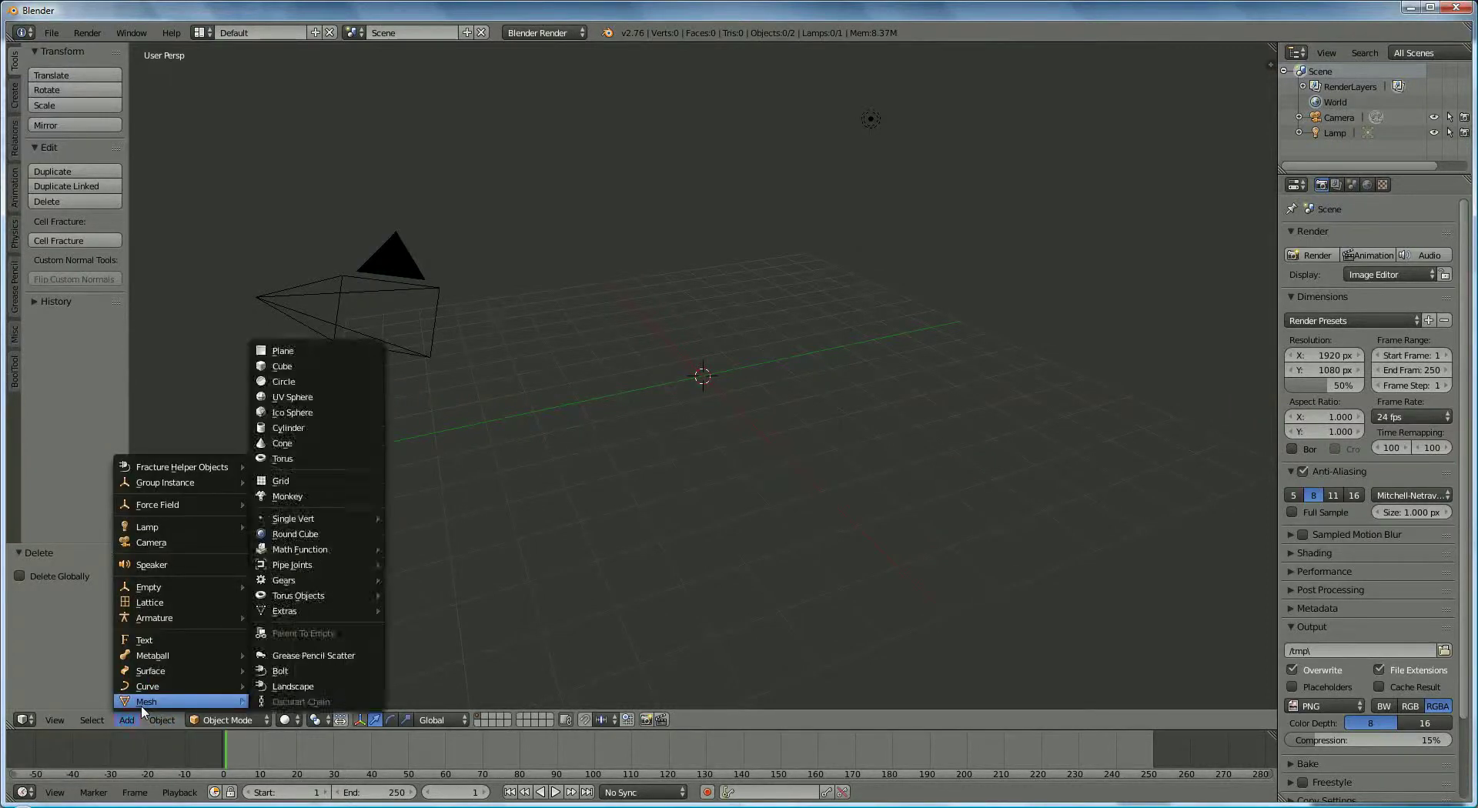
{"action": "left_click", "coordinate": [297, 426]}
{"action": "scroll", "coordinate": [745, 394], "scroll_direction": "up", "scroll_amount": 5}
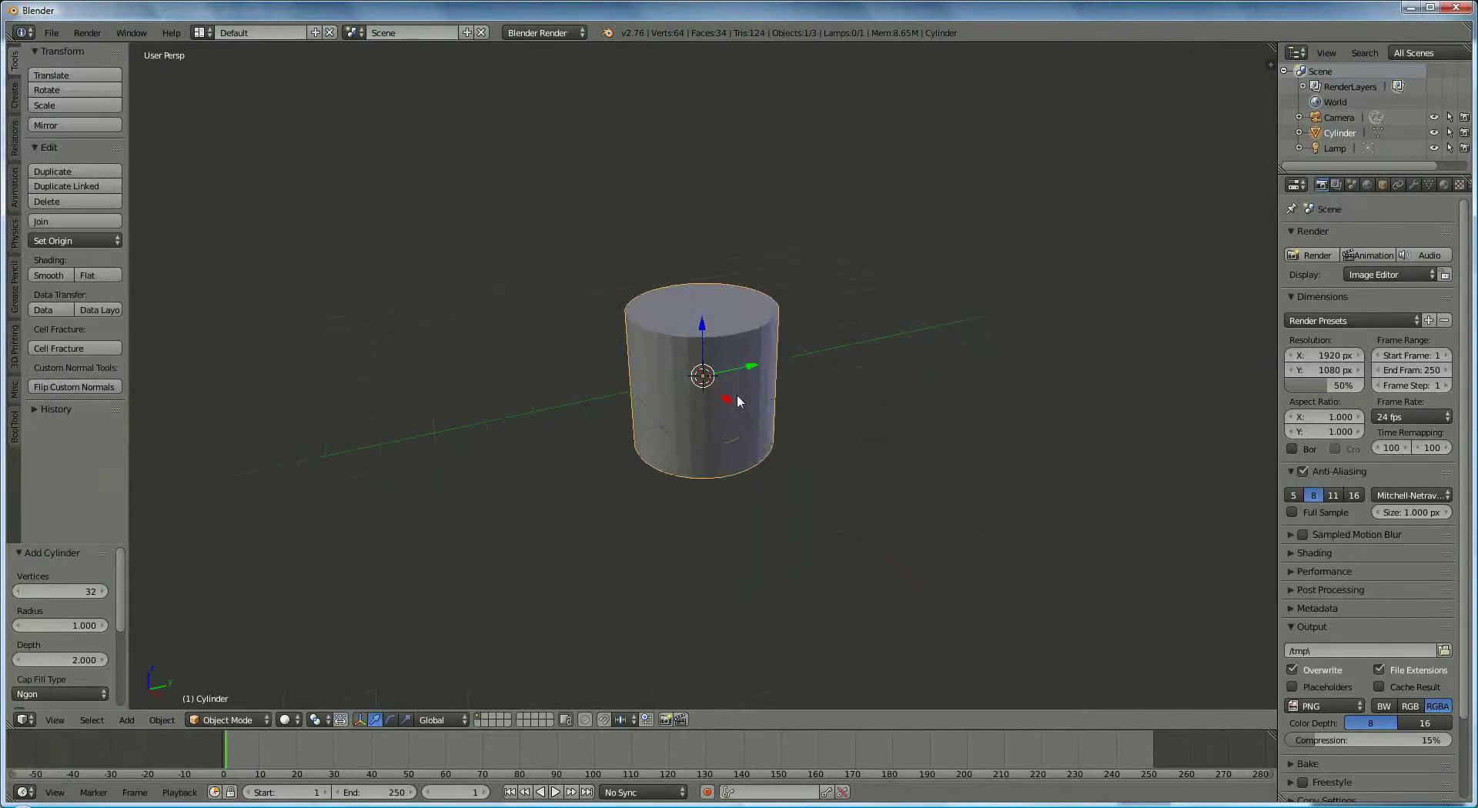
Enter Edit Mode on the cylinder and select its whole top edge loop using edge selection.
{"action": "left_click", "coordinate": [164, 720]}
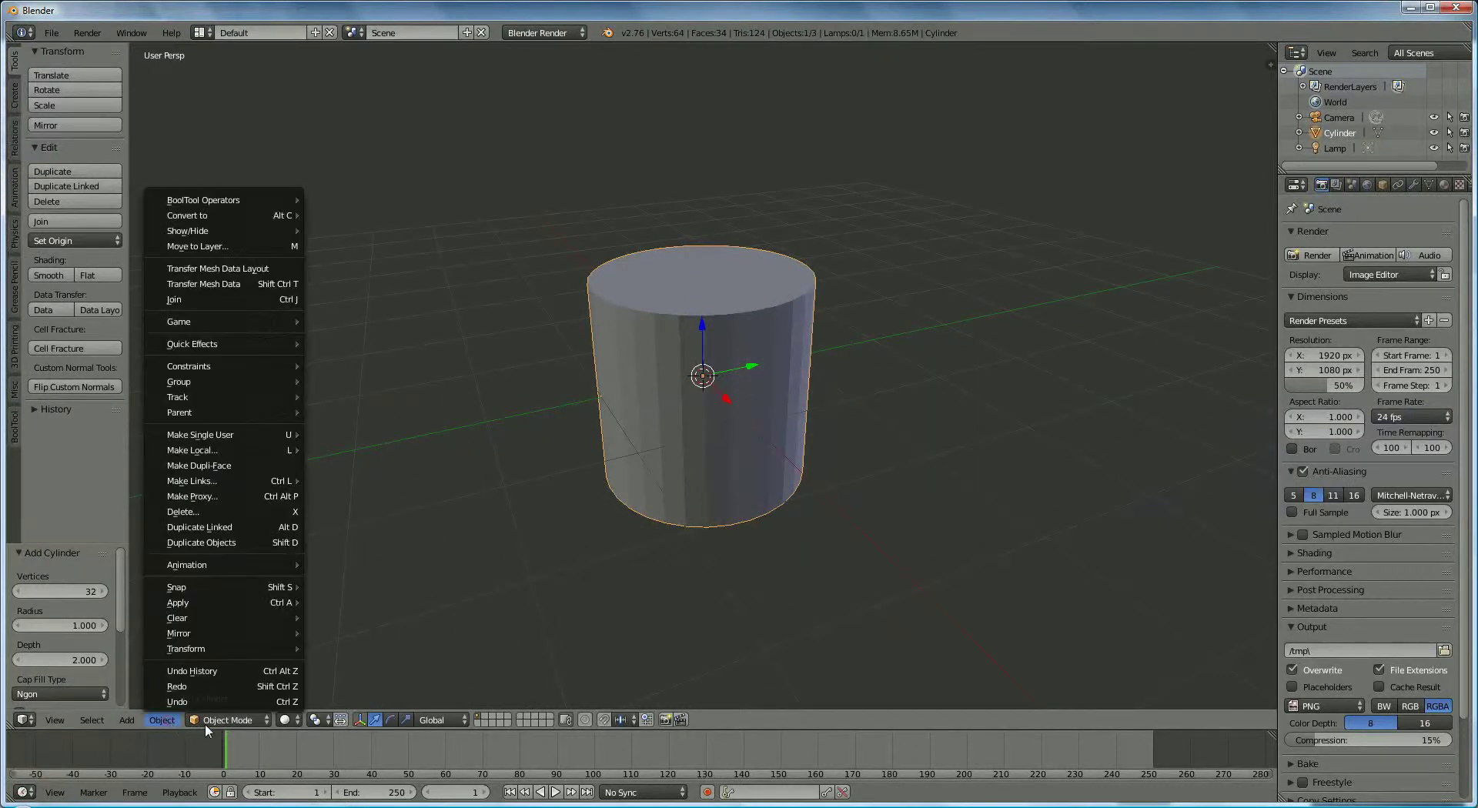
{"action": "left_click", "coordinate": [205, 724]}
{"action": "left_click", "coordinate": [209, 722]}
{"action": "left_click", "coordinate": [224, 684]}
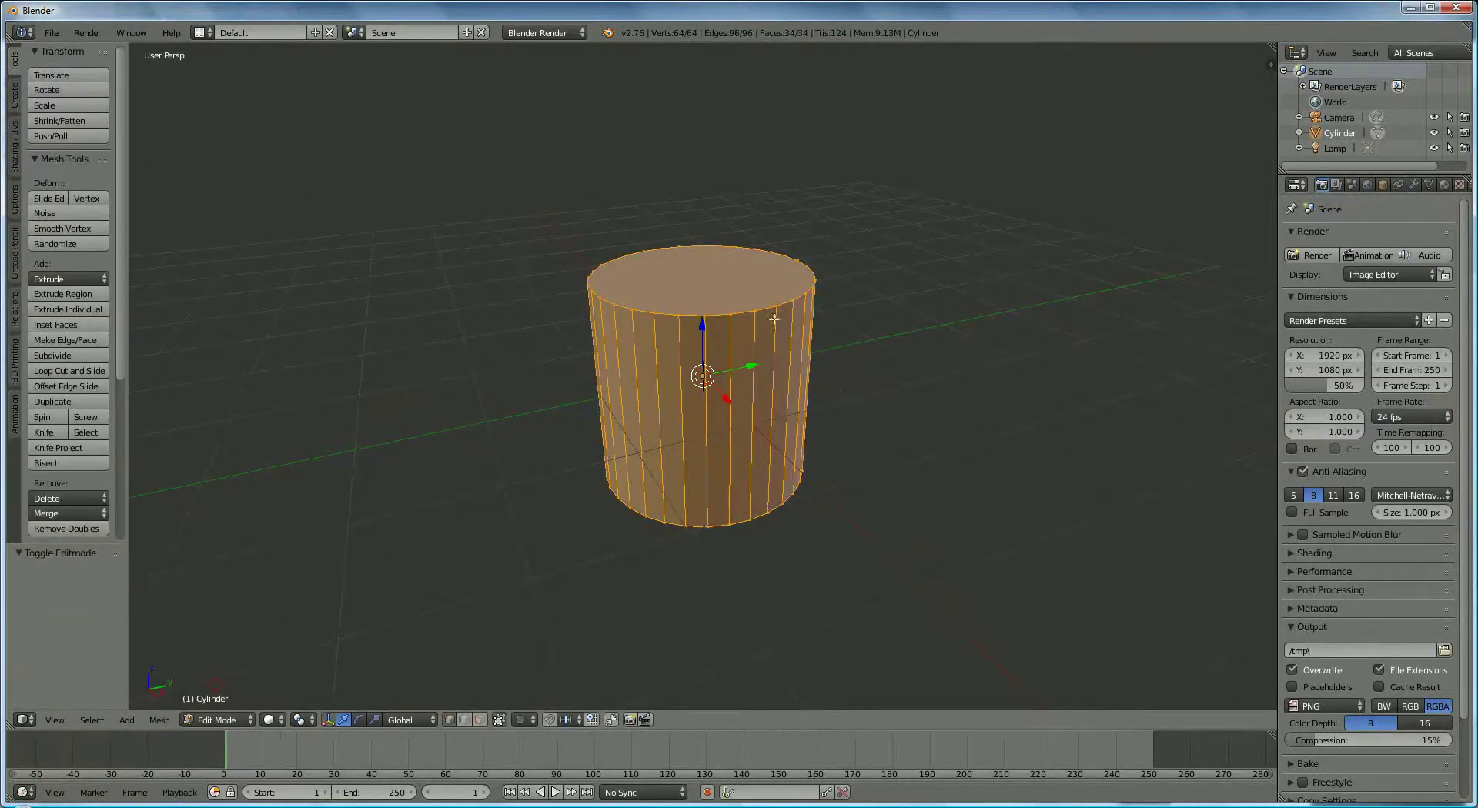
{"action": "left_click", "coordinate": [449, 720], "text": "shift"}
{"action": "left_click", "coordinate": [464, 720], "text": "shift"}
{"action": "right_click", "coordinate": [719, 317]}
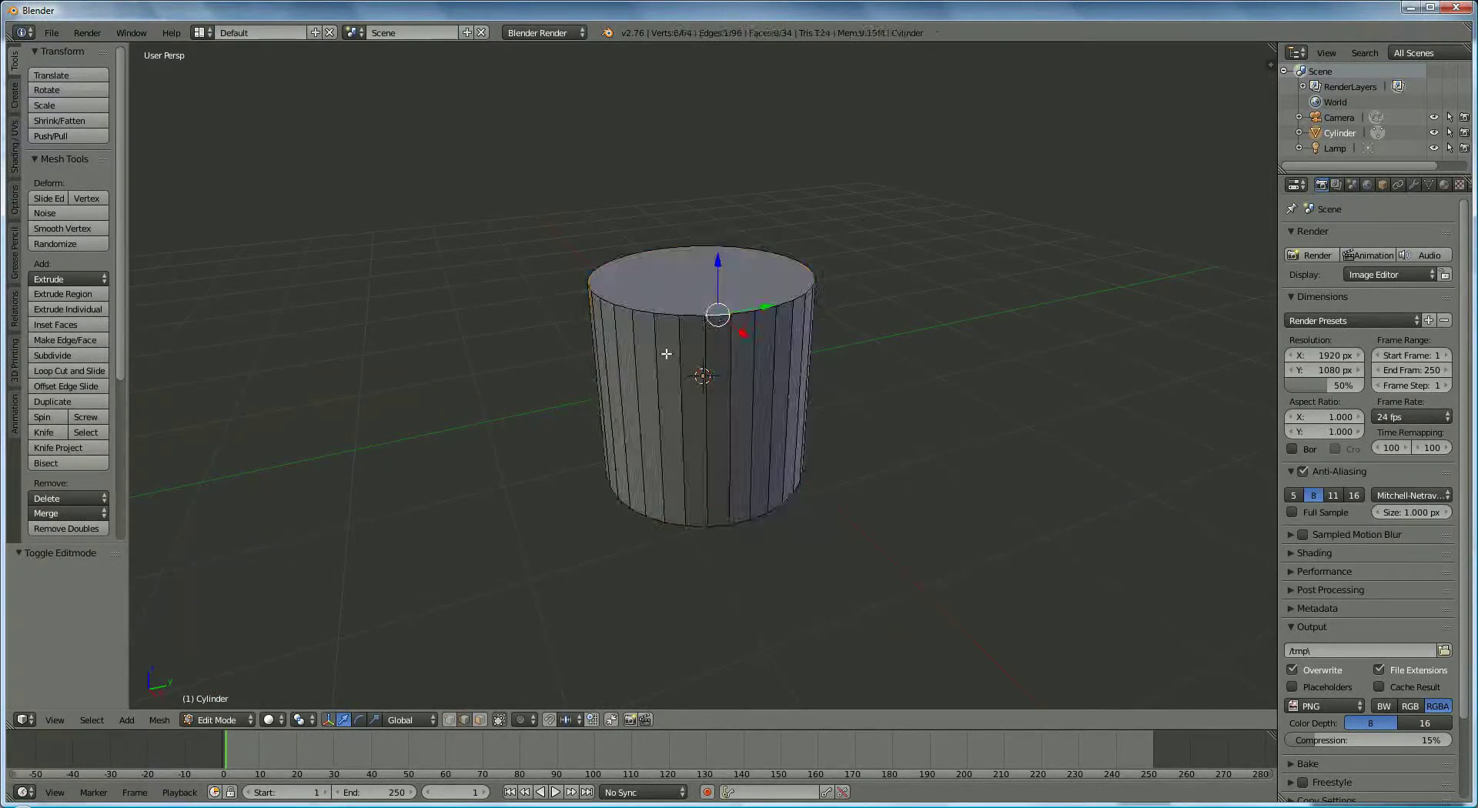
{"action": "right_click", "coordinate": [695, 314], "text": "alt"}
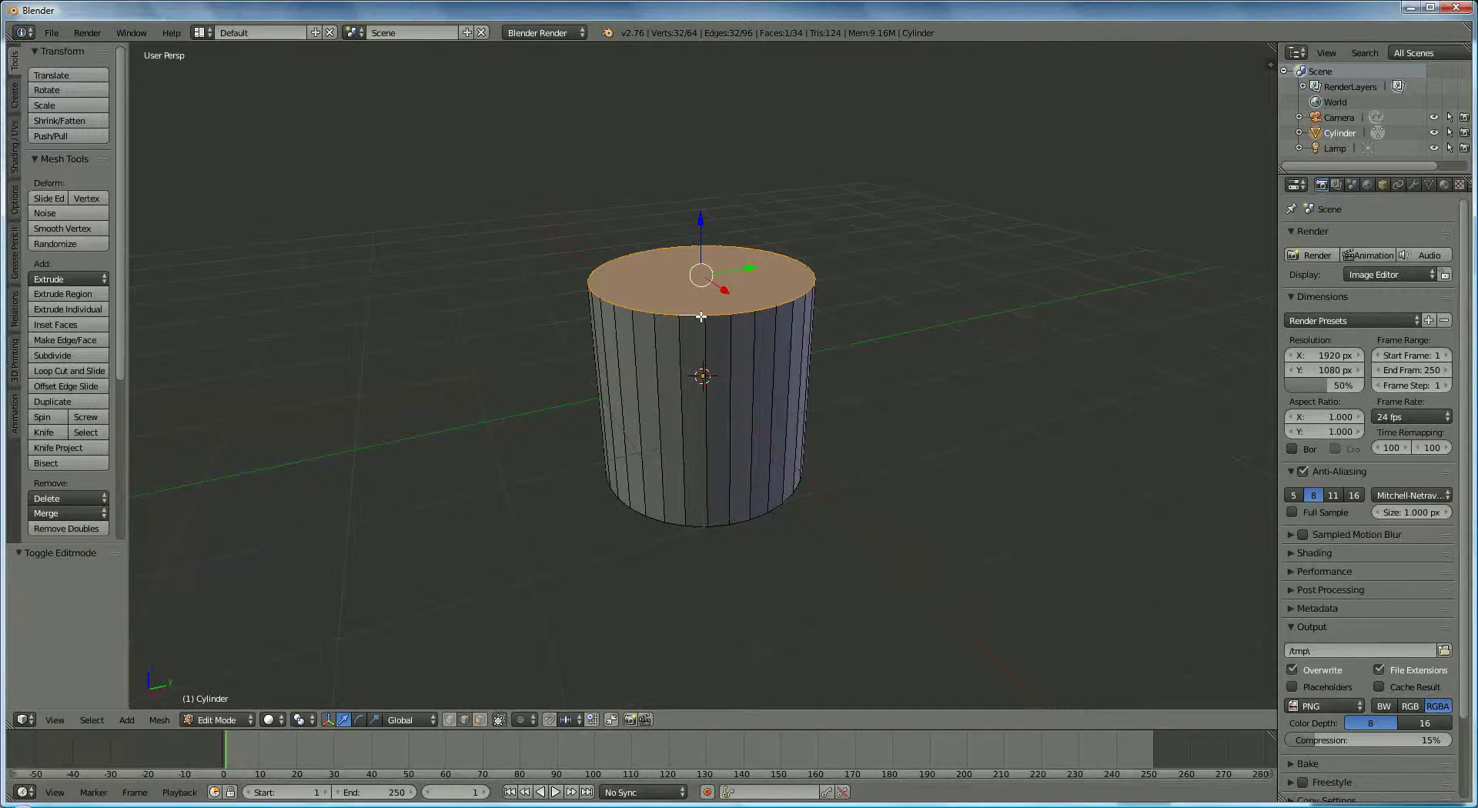
Duplicate the cylinder's top loop in place and separate the selection into its own object.
{"action": "key", "text": "e"}
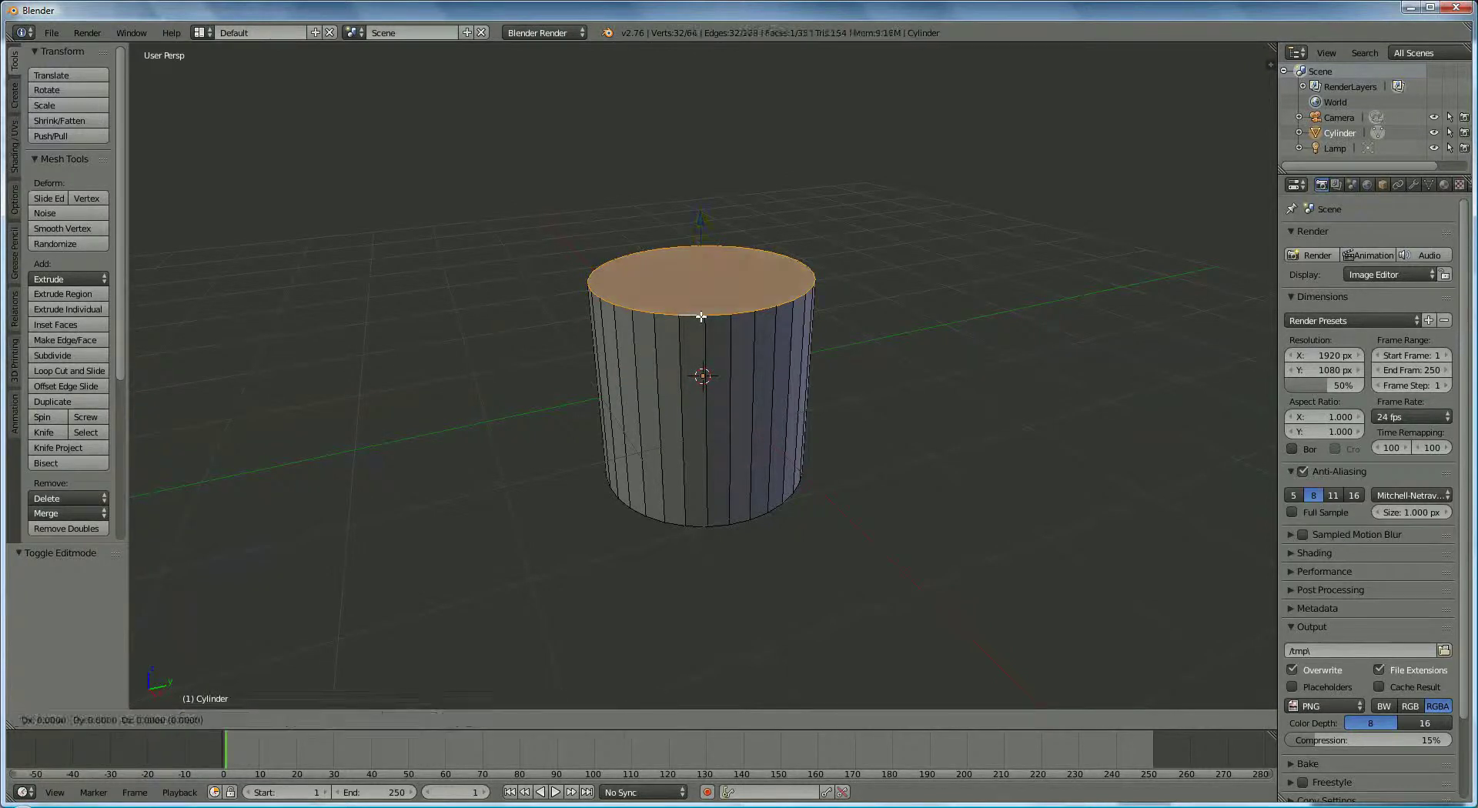
{"action": "right_click", "coordinate": [701, 316]}
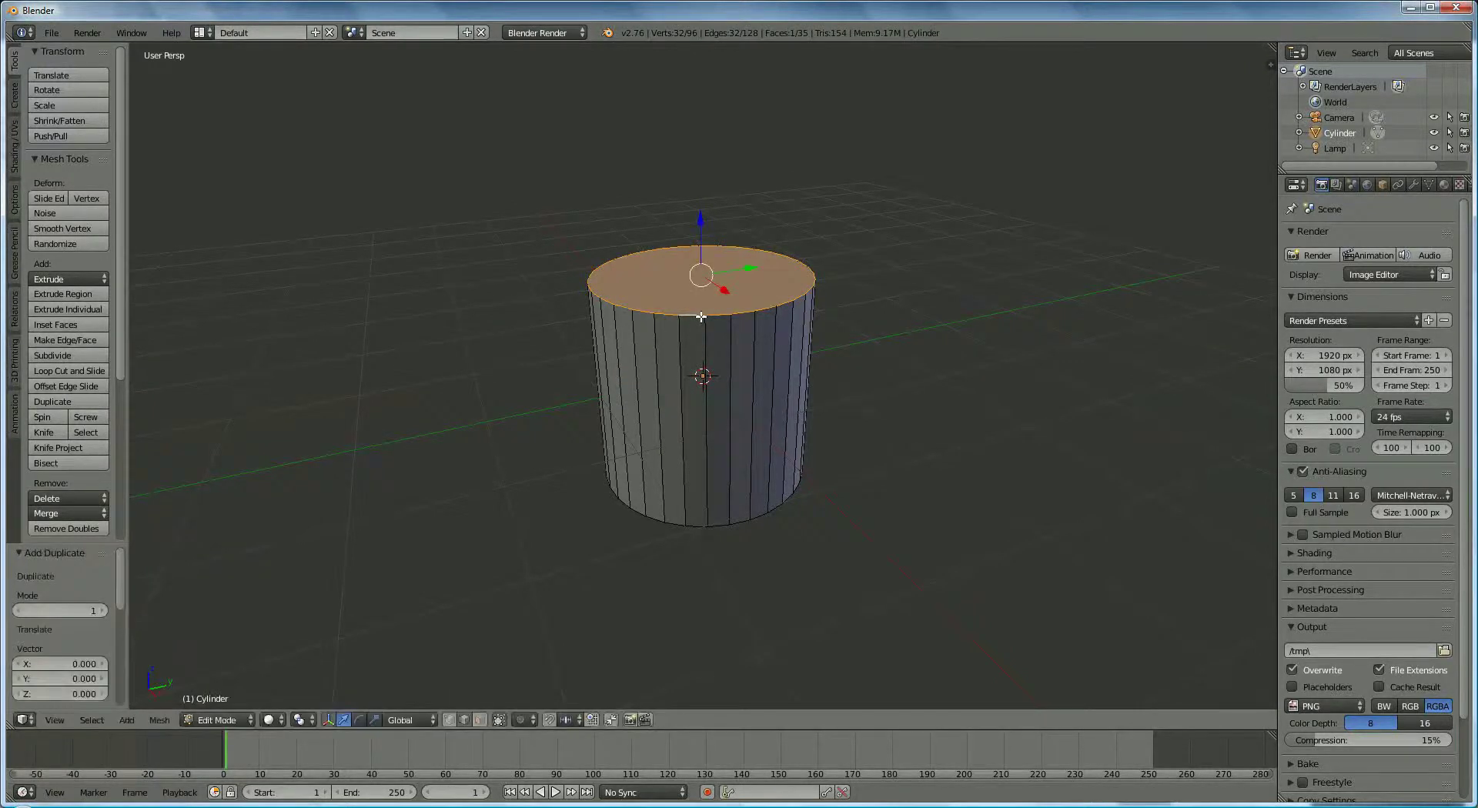
{"action": "key", "text": "p"}
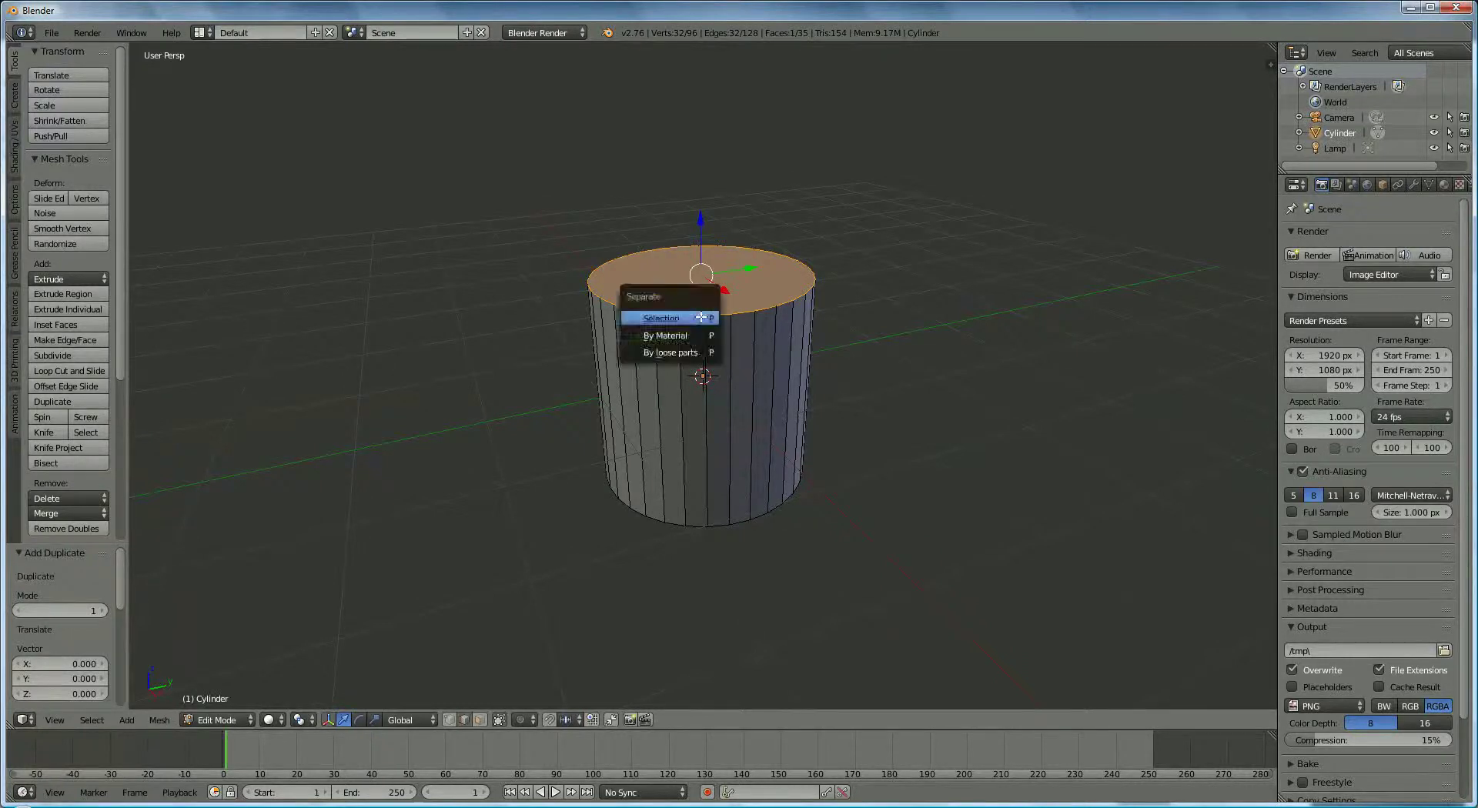
{"action": "left_click", "coordinate": [701, 317]}
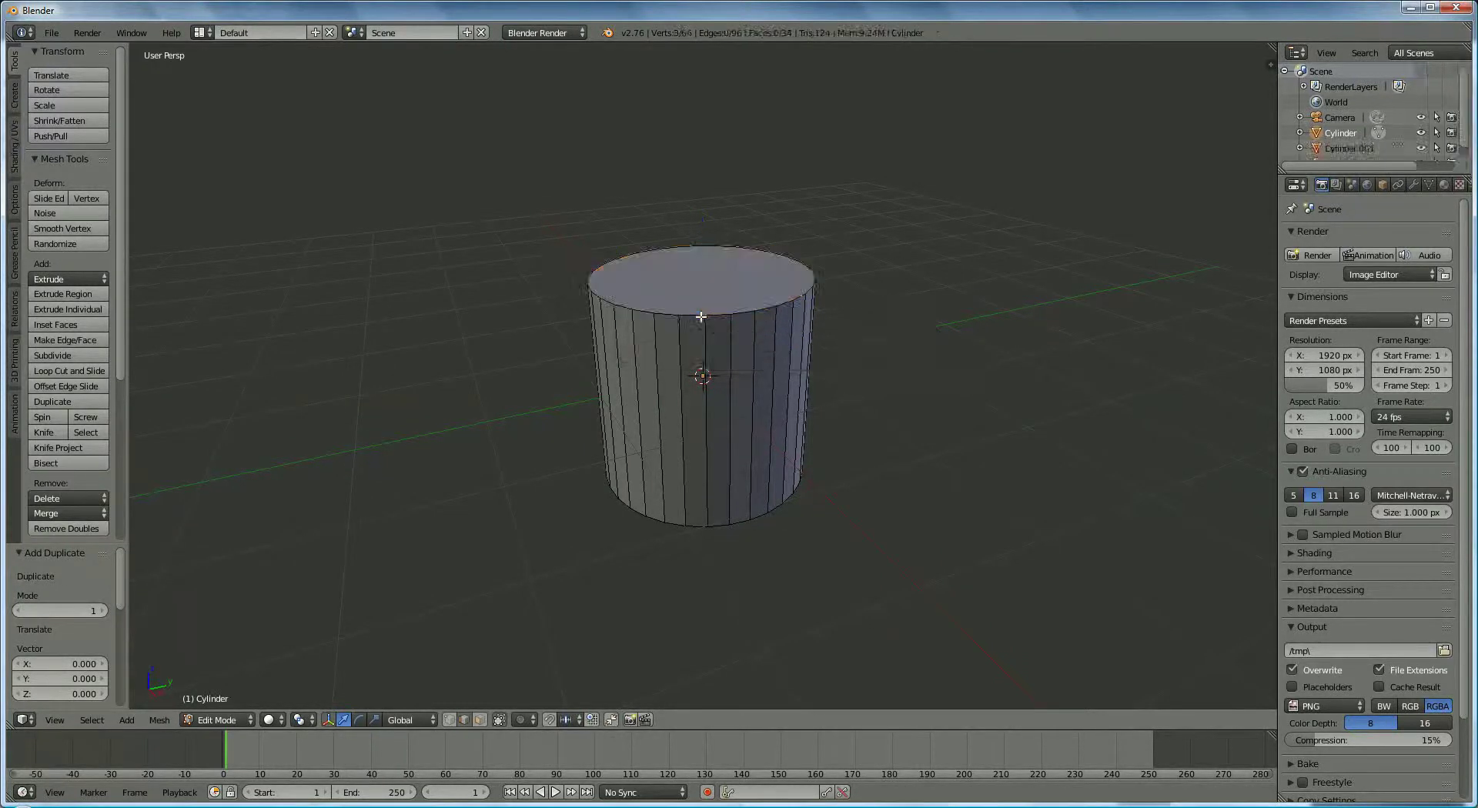
Rename the separated top ring object as ring-cord.
{"action": "left_click", "coordinate": [1359, 149]}
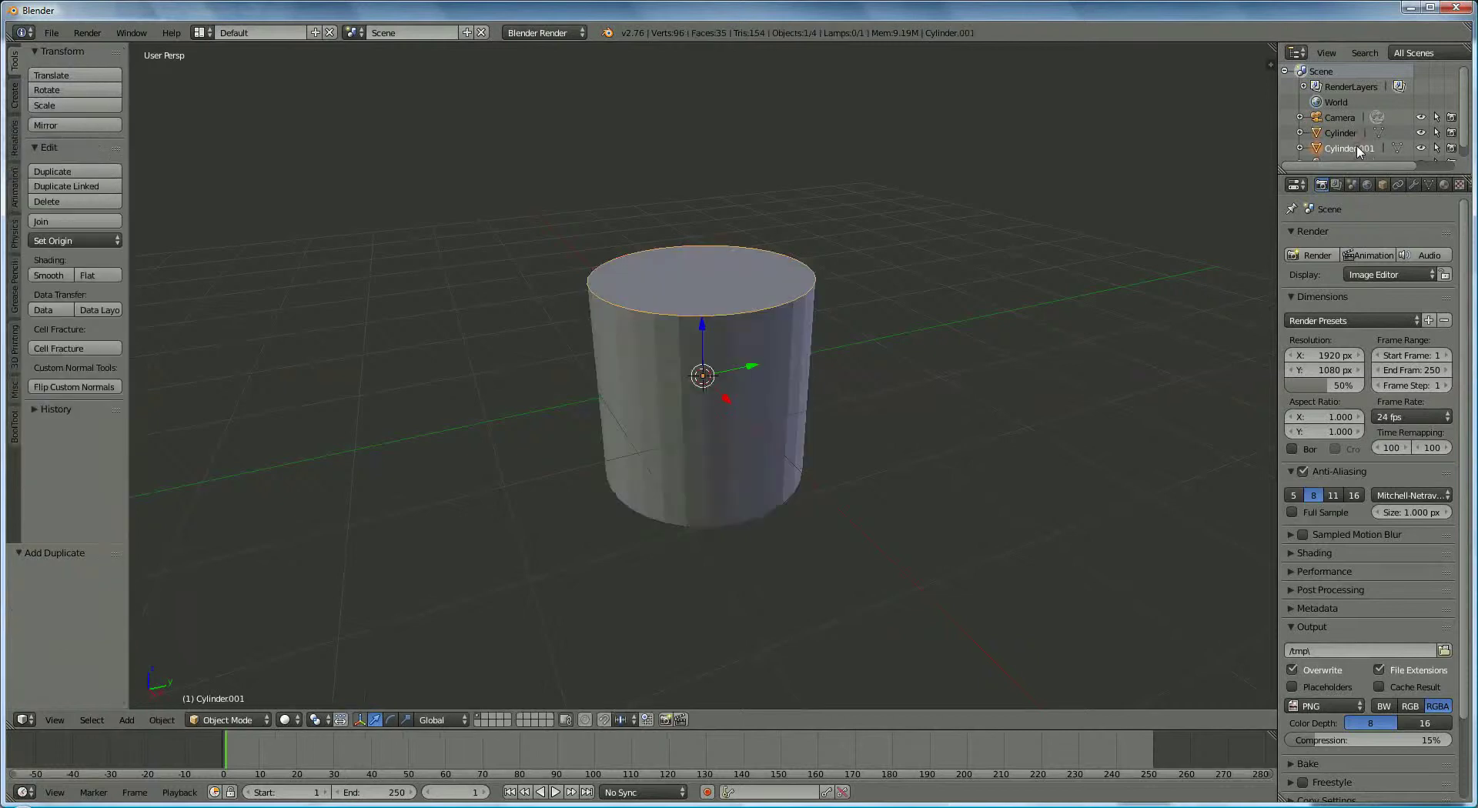
{"action": "double_click", "coordinate": [1359, 149]}
{"action": "key", "text": "BackSpace"}
{"action": "type", "text": "ring-cord"}
{"action": "key", "text": "Return"}
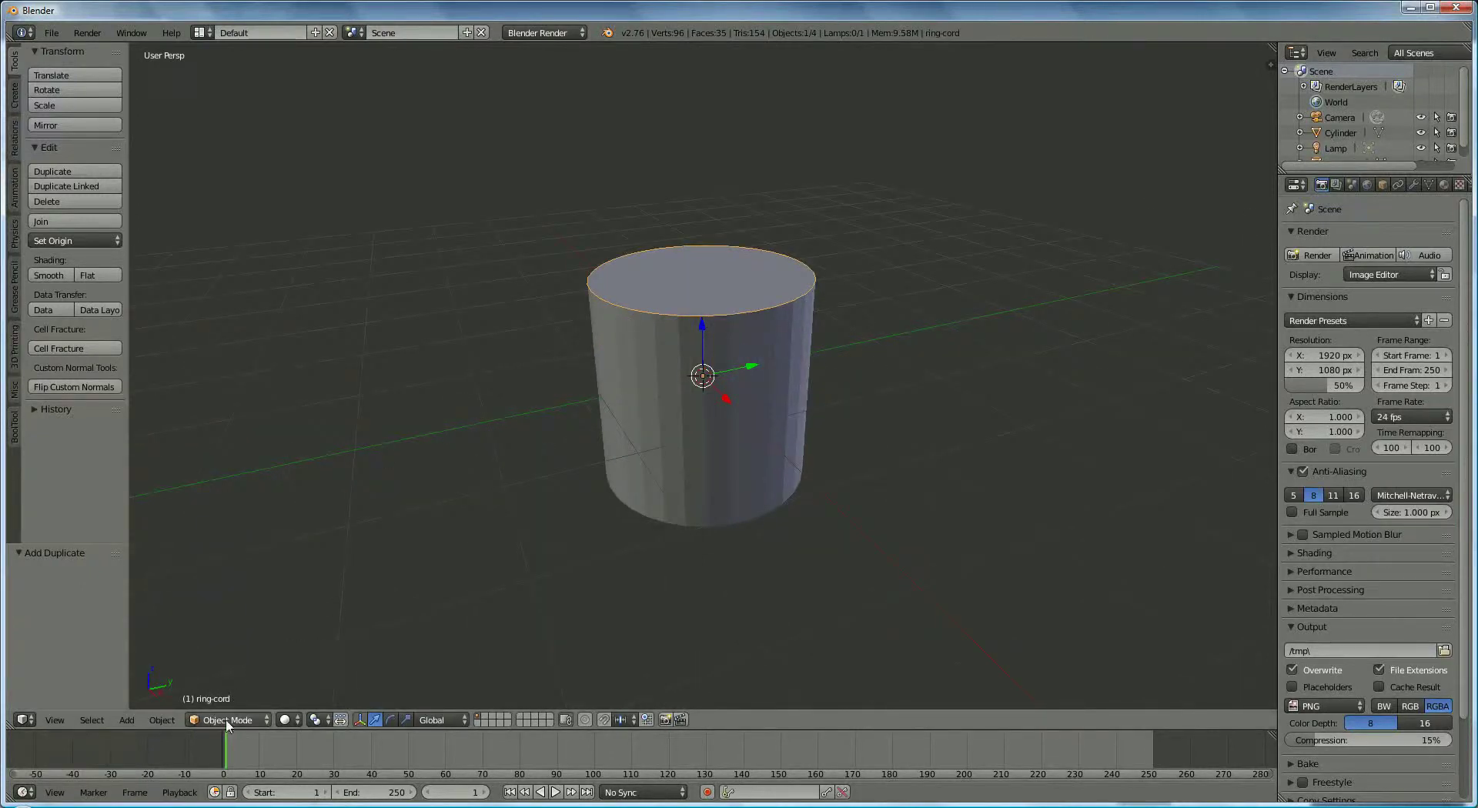
Hide the cylinder and delete only the face of ring-cord in Edit Mode, keeping its circular edge.
{"action": "scroll", "coordinate": [1466, 108], "scroll_direction": "down", "scroll_amount": 1}
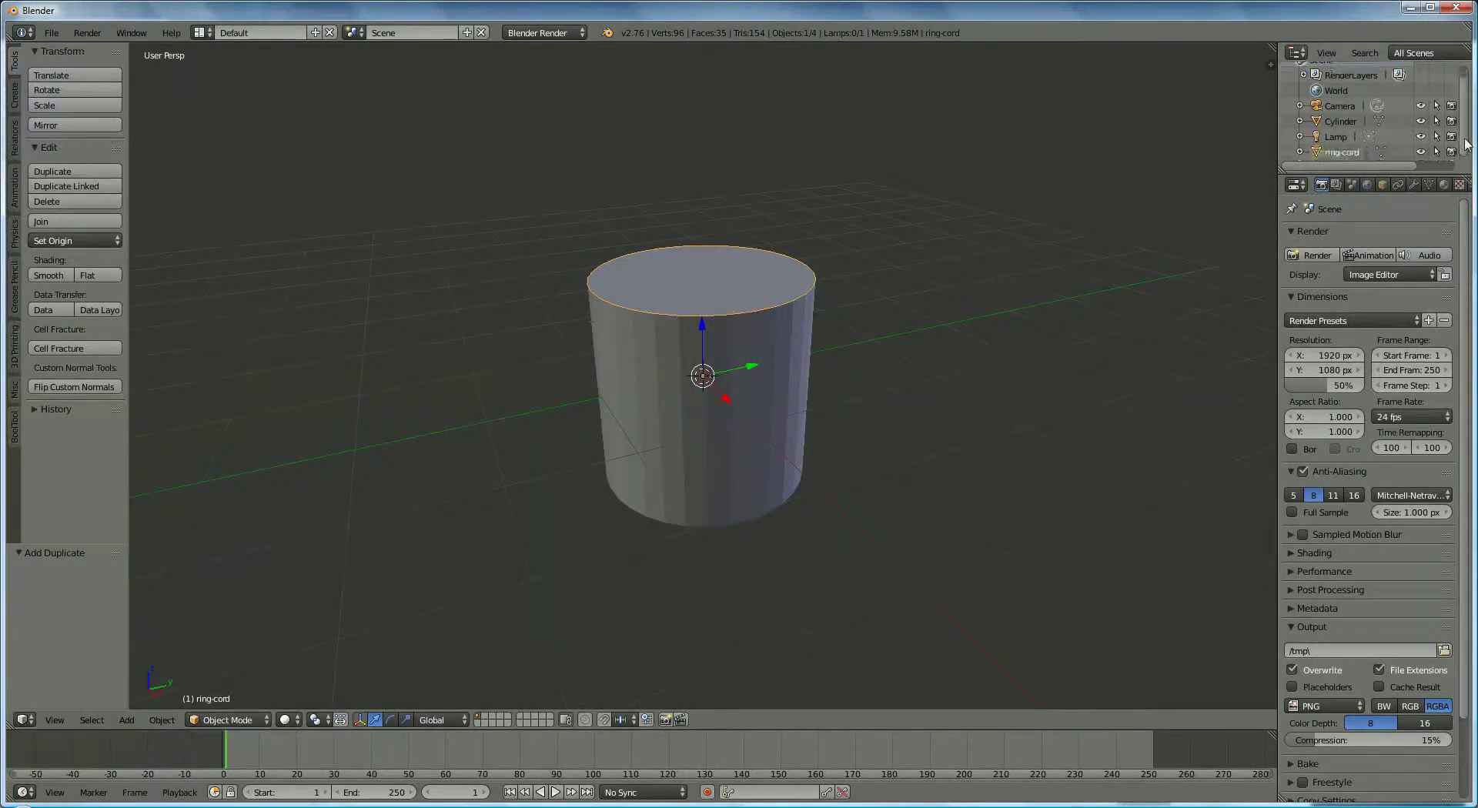
{"action": "left_click", "coordinate": [229, 717]}
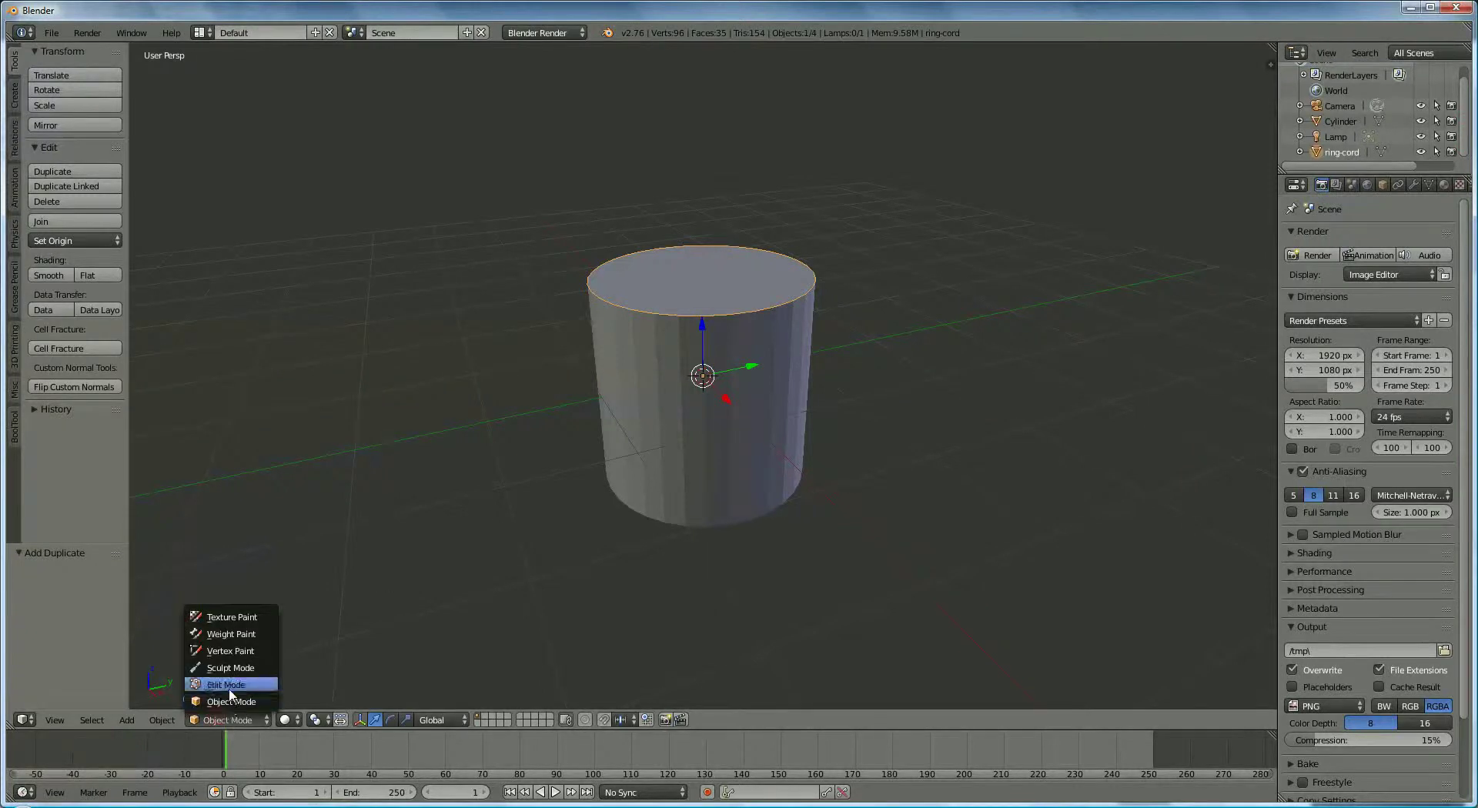
{"action": "left_click", "coordinate": [230, 684]}
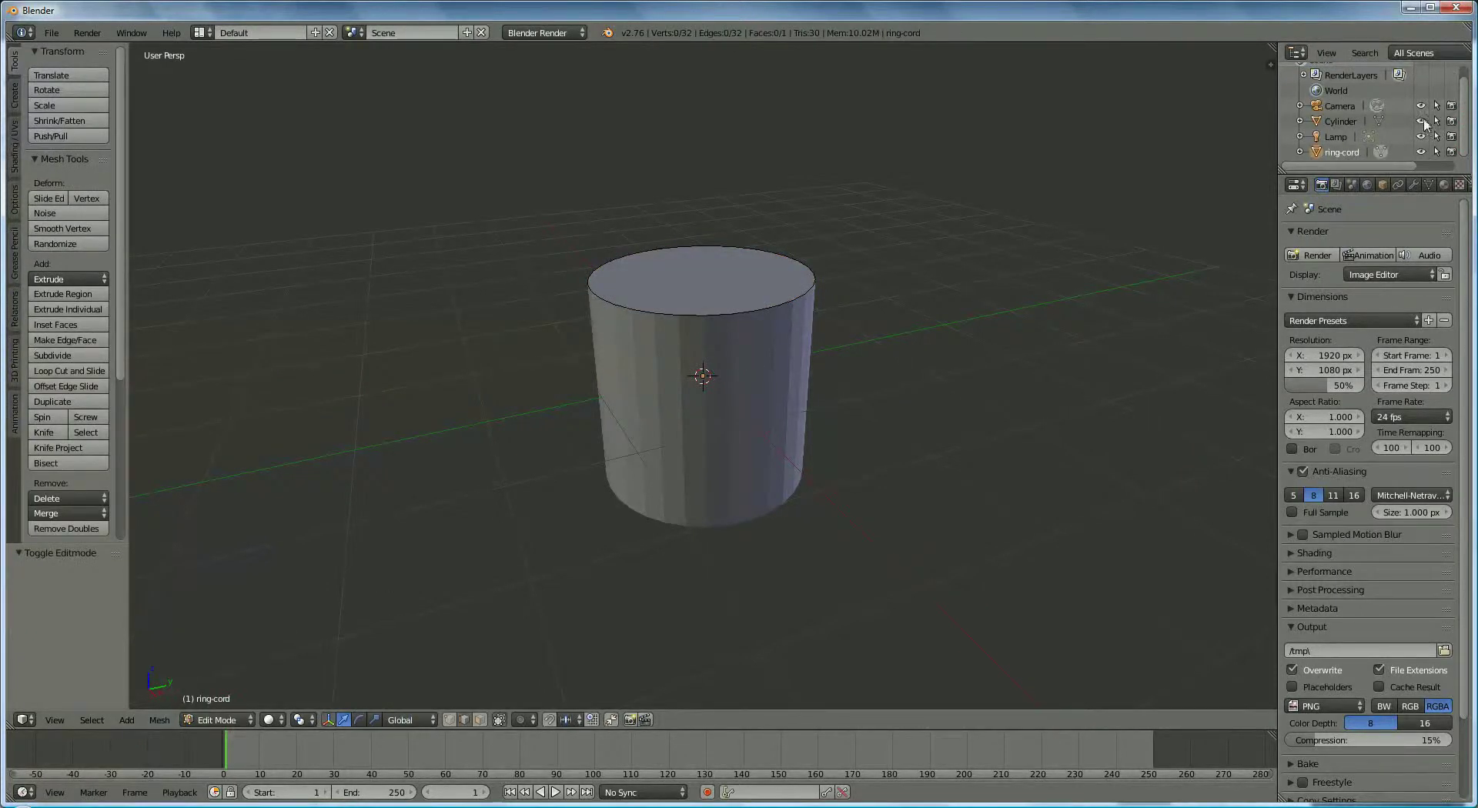
{"action": "left_click", "coordinate": [1421, 121]}
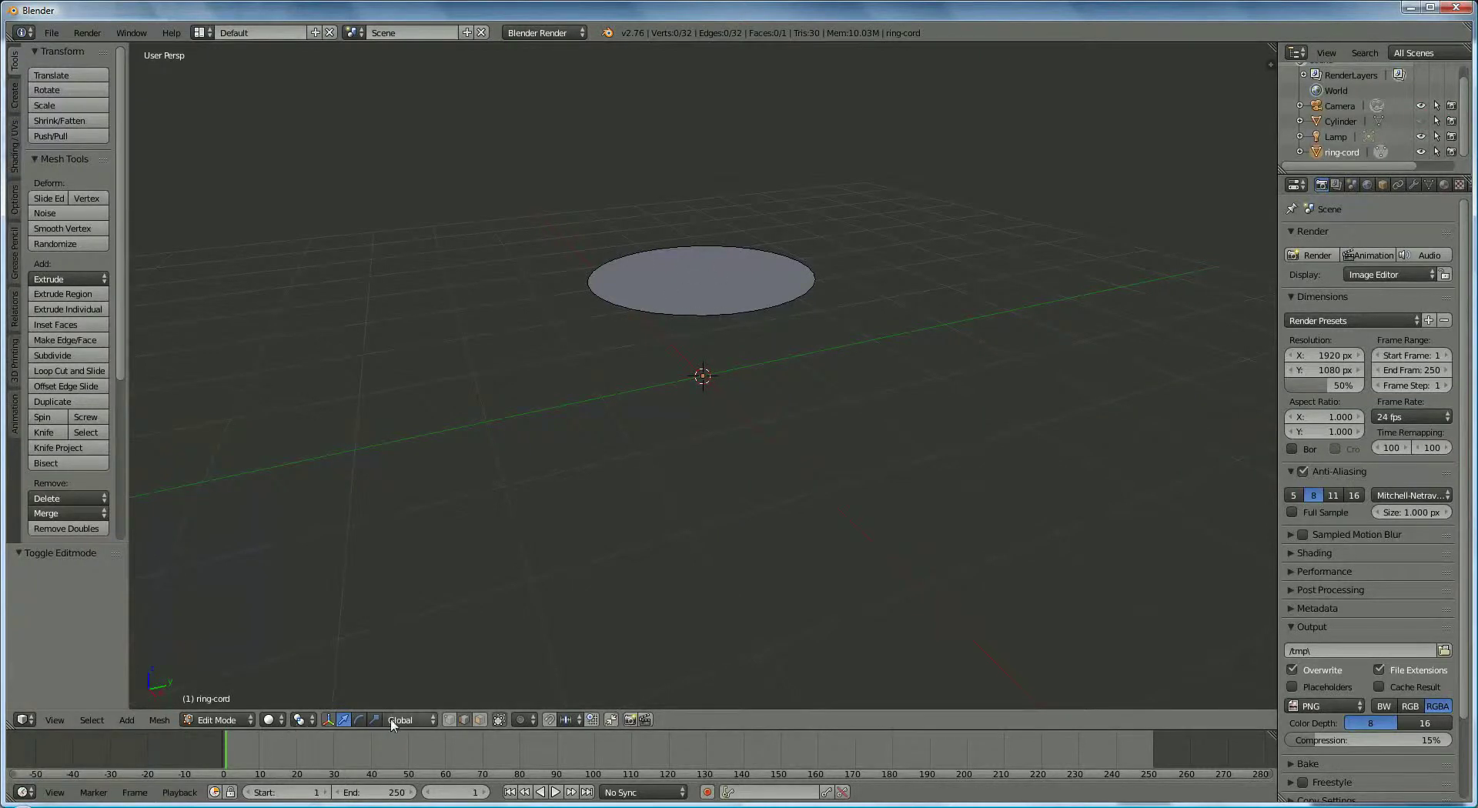
{"action": "left_click", "coordinate": [480, 720]}
{"action": "right_click", "coordinate": [720, 288]}
{"action": "key", "text": "x"}
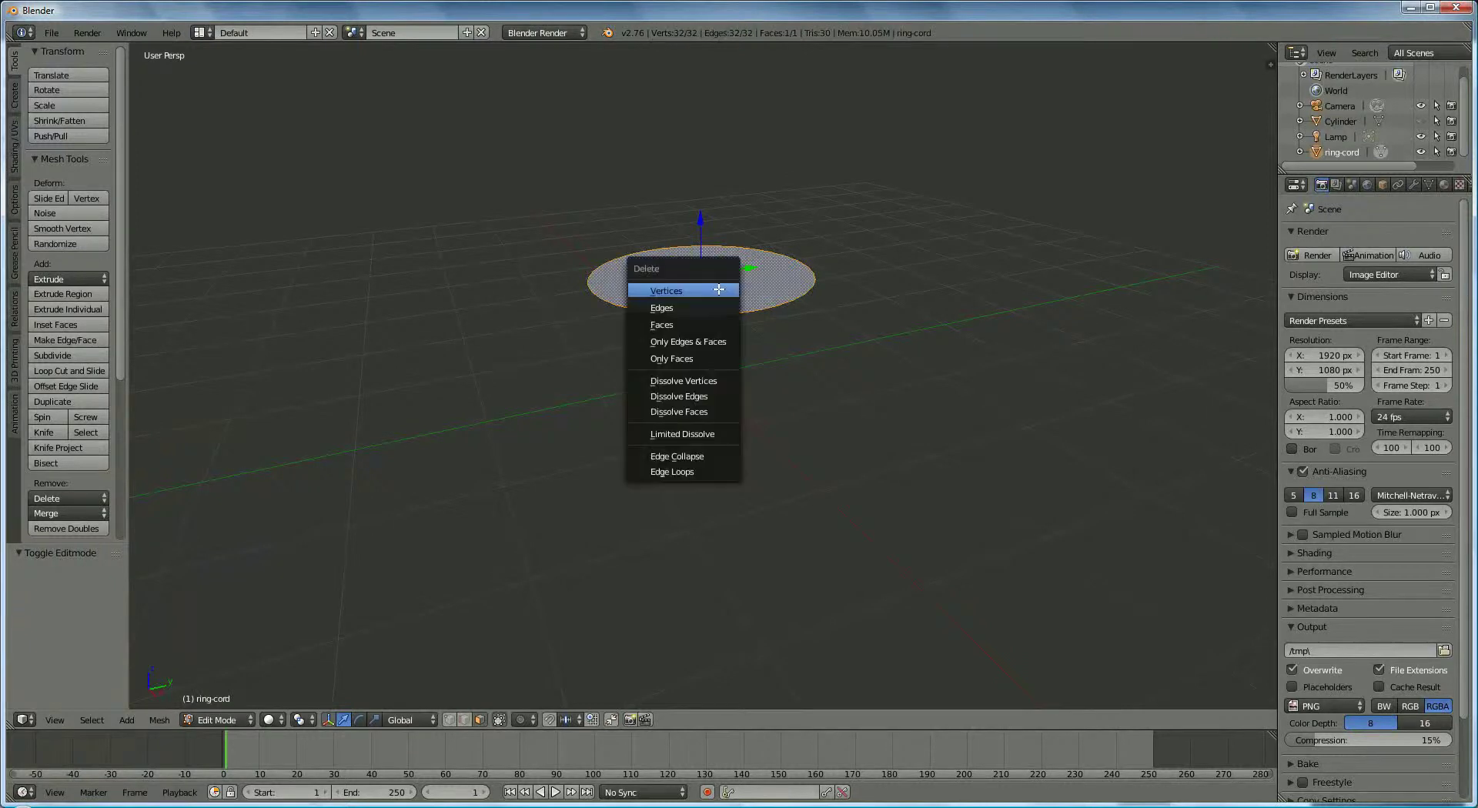
{"action": "left_click", "coordinate": [695, 359]}
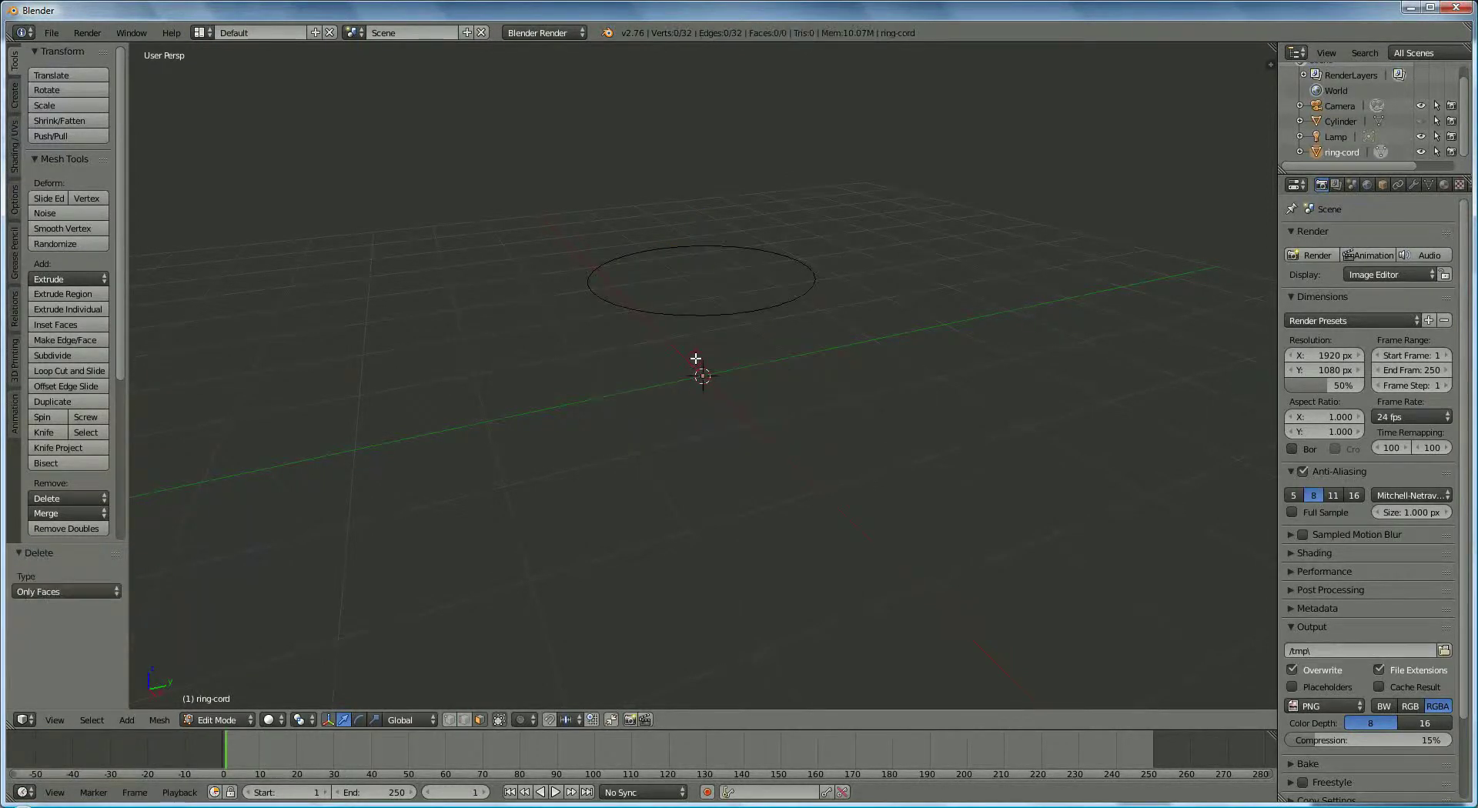
Show the cylinder again, return to Object Mode and select it, with ring-cord hidden.
{"action": "left_click", "coordinate": [1421, 120]}
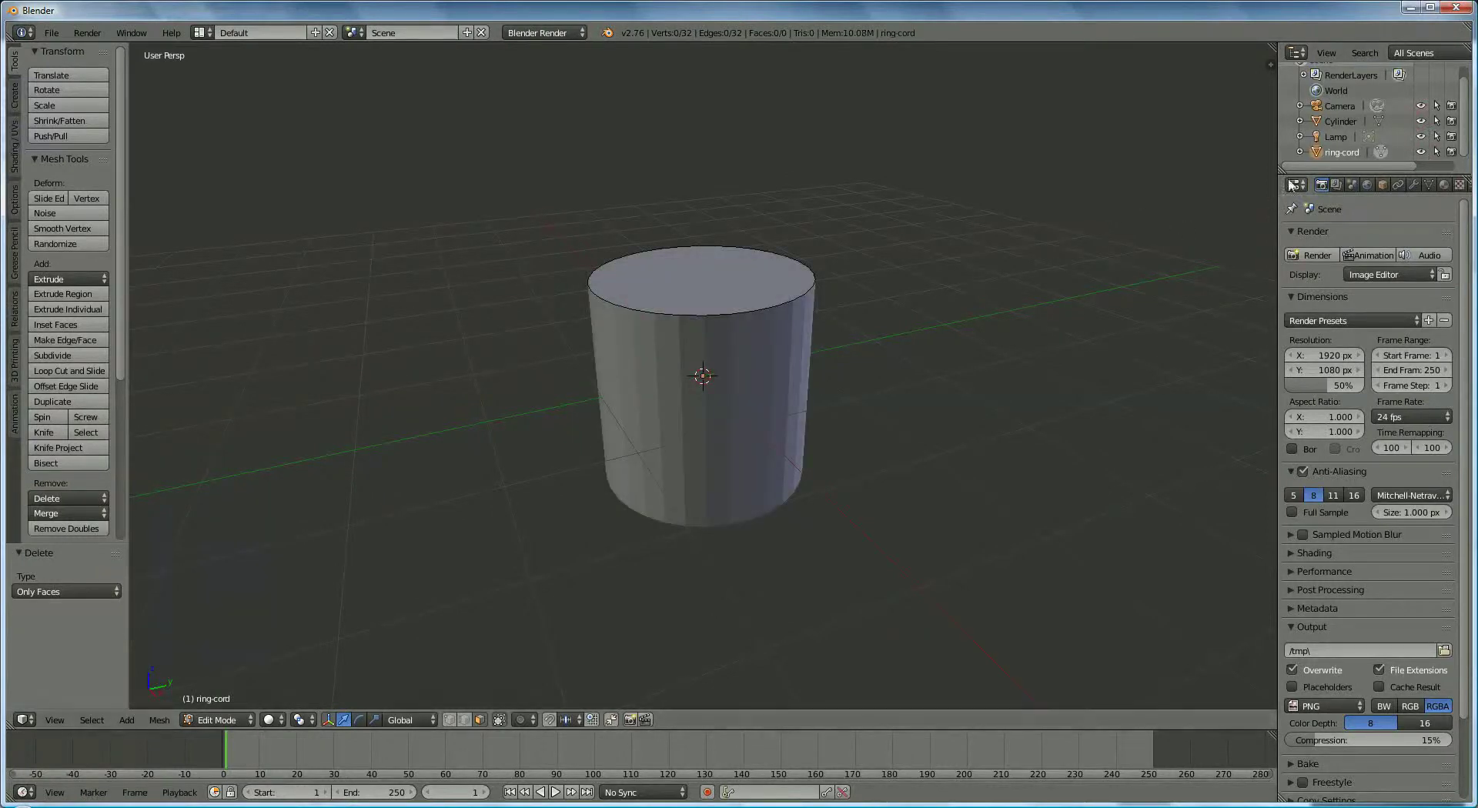
{"action": "left_click", "coordinate": [227, 720]}
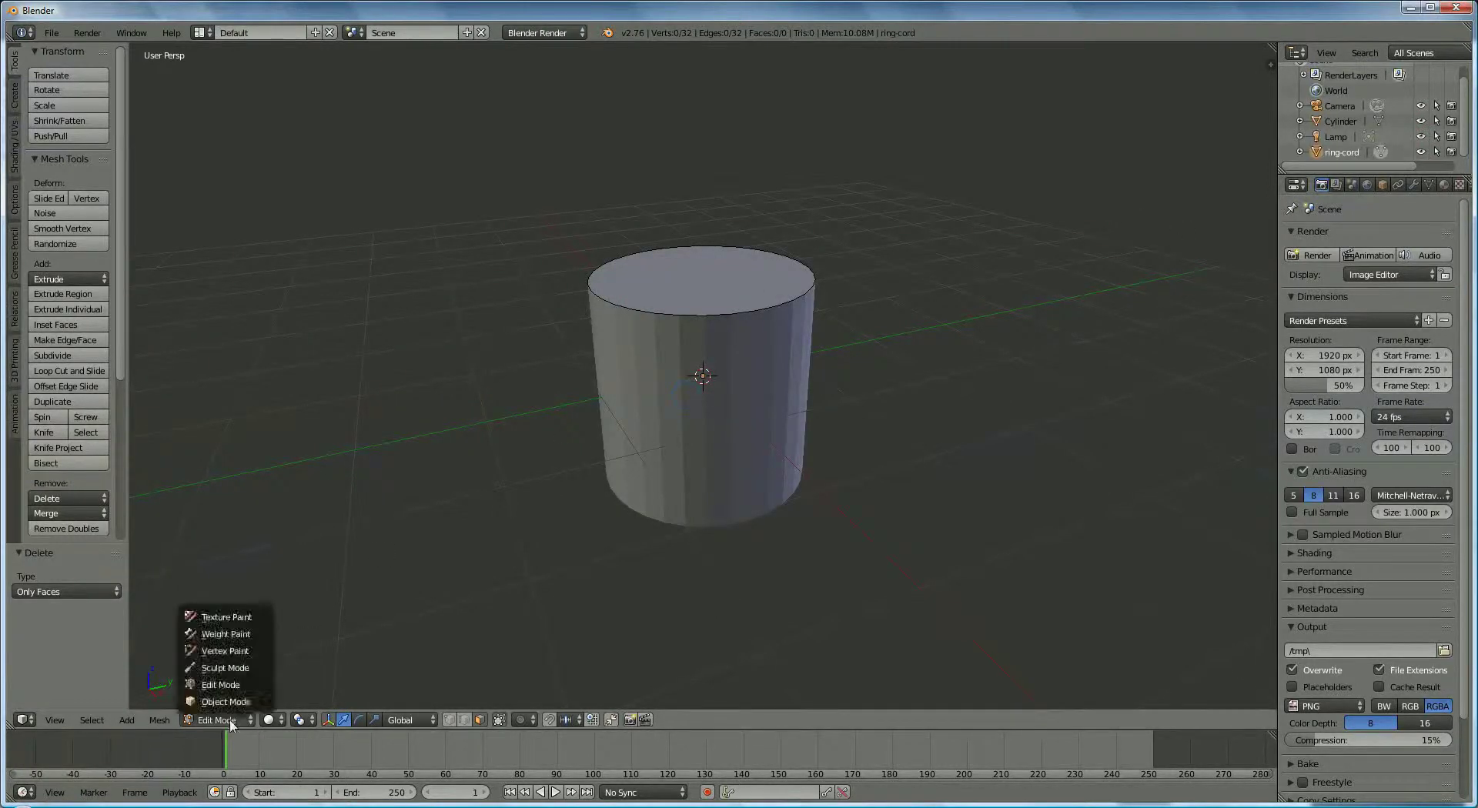
{"action": "left_click", "coordinate": [227, 701]}
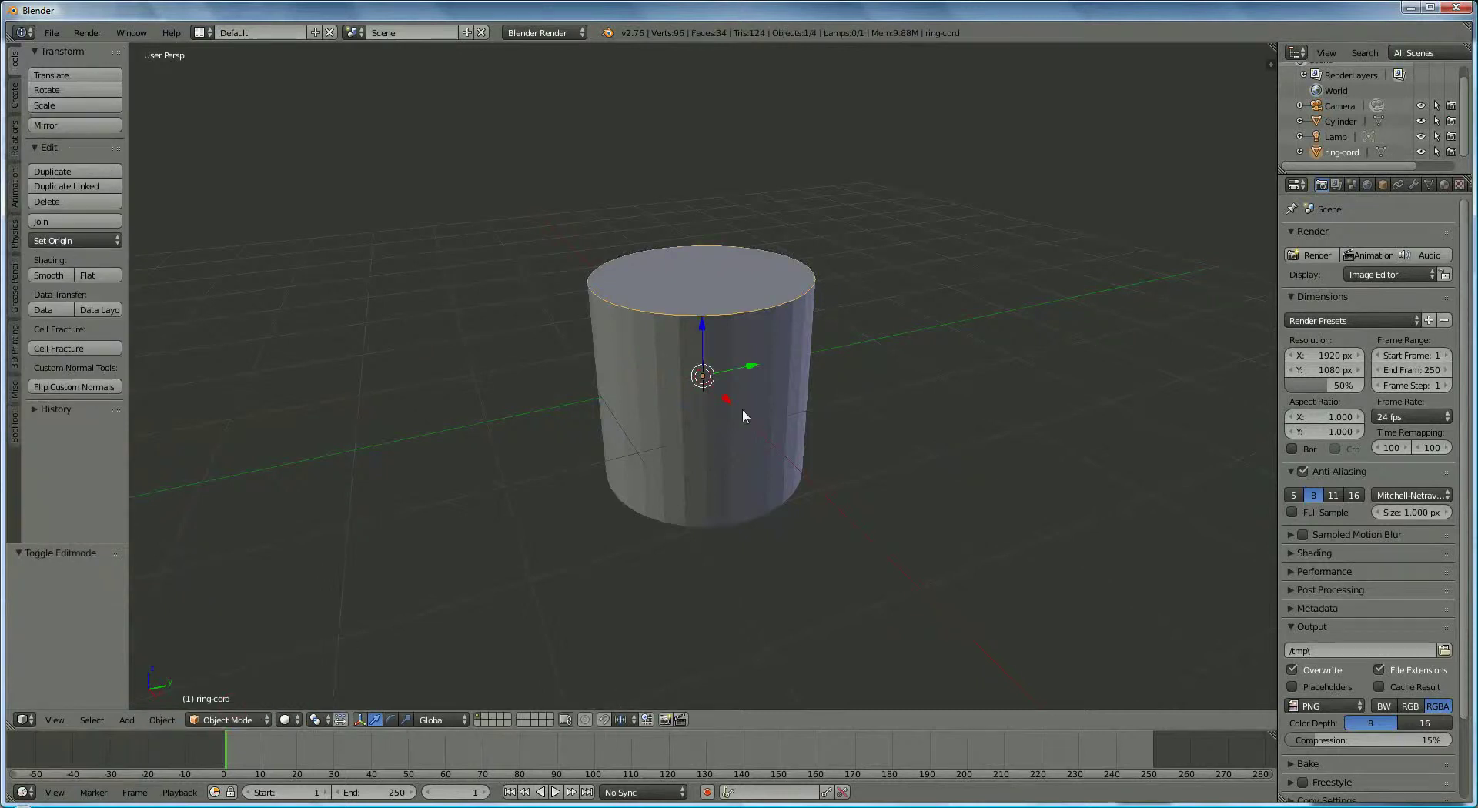
{"action": "right_click", "coordinate": [740, 354]}
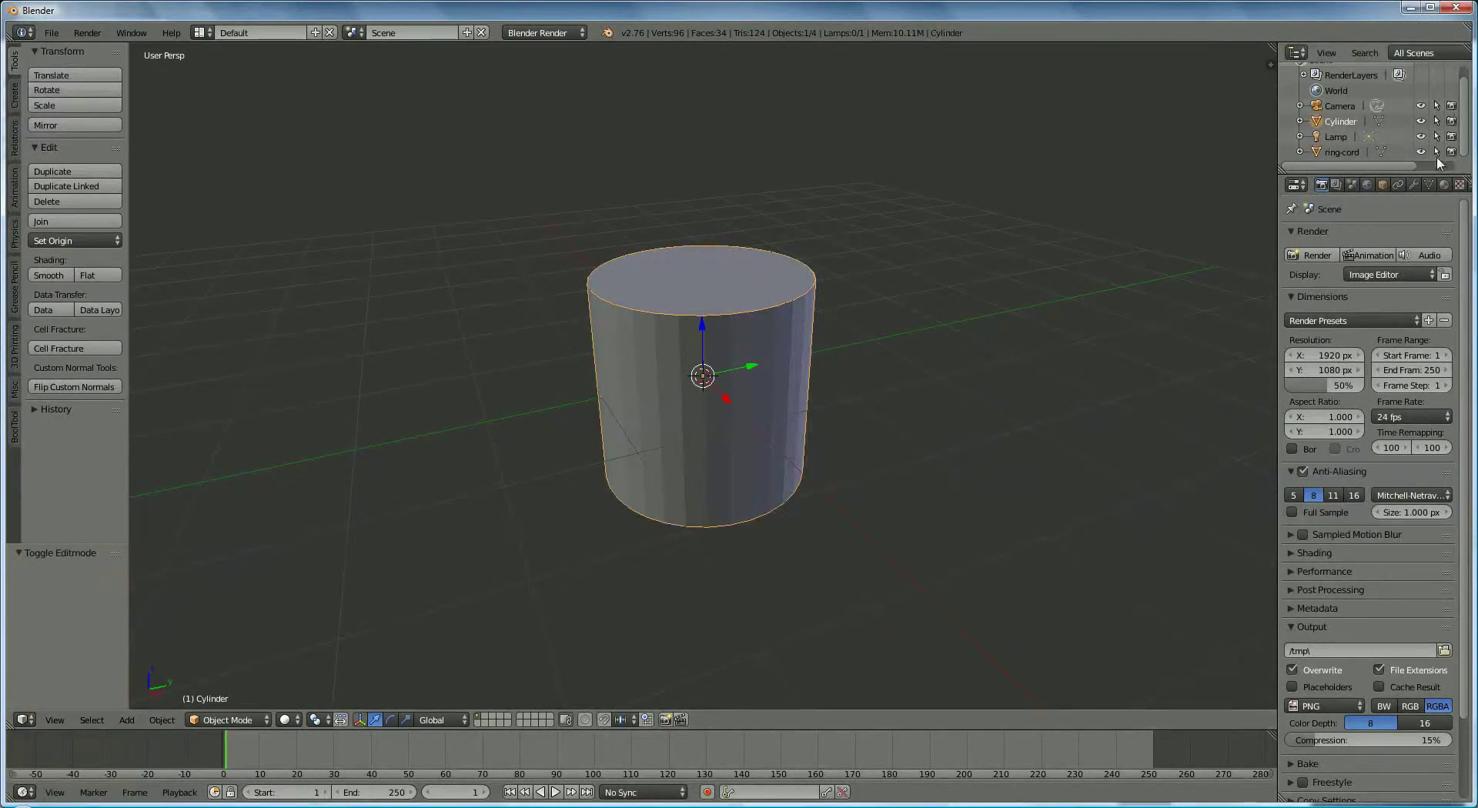
{"action": "left_click", "coordinate": [1421, 152]}
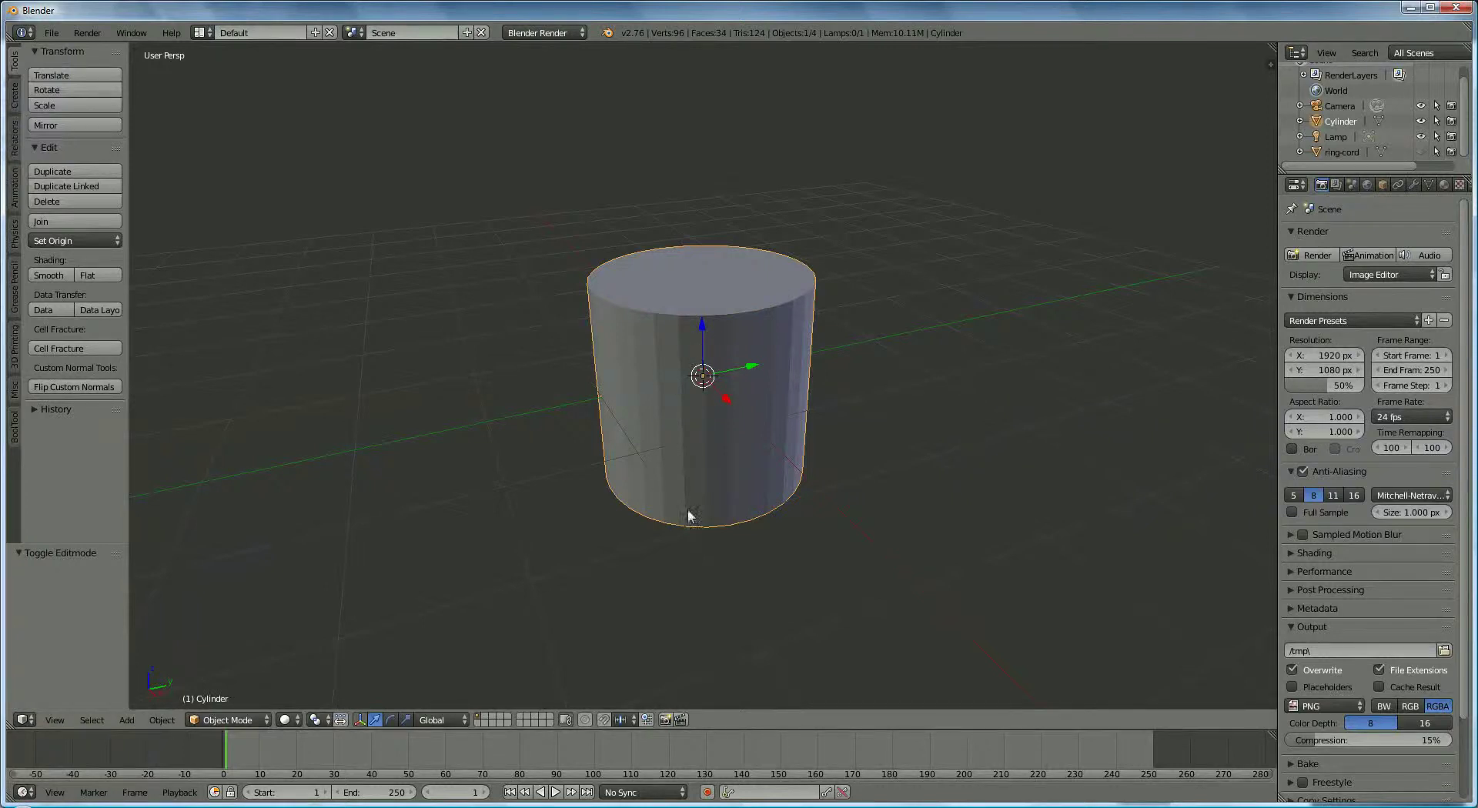
In Edit Mode, duplicate one vertical edge at the cylinder's front in place and separate it into its own object.
{"action": "left_click", "coordinate": [229, 720]}
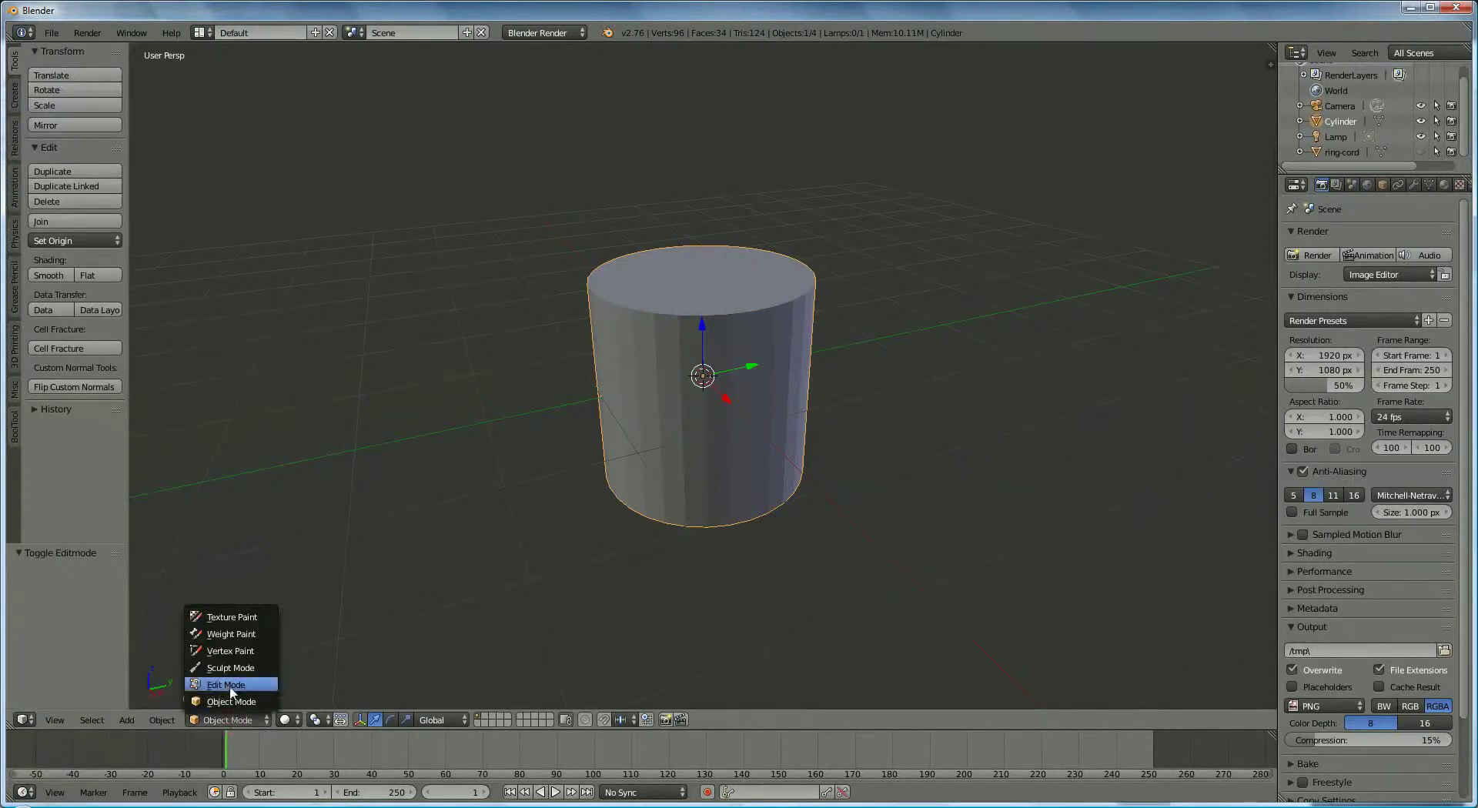
{"action": "left_click", "coordinate": [233, 695]}
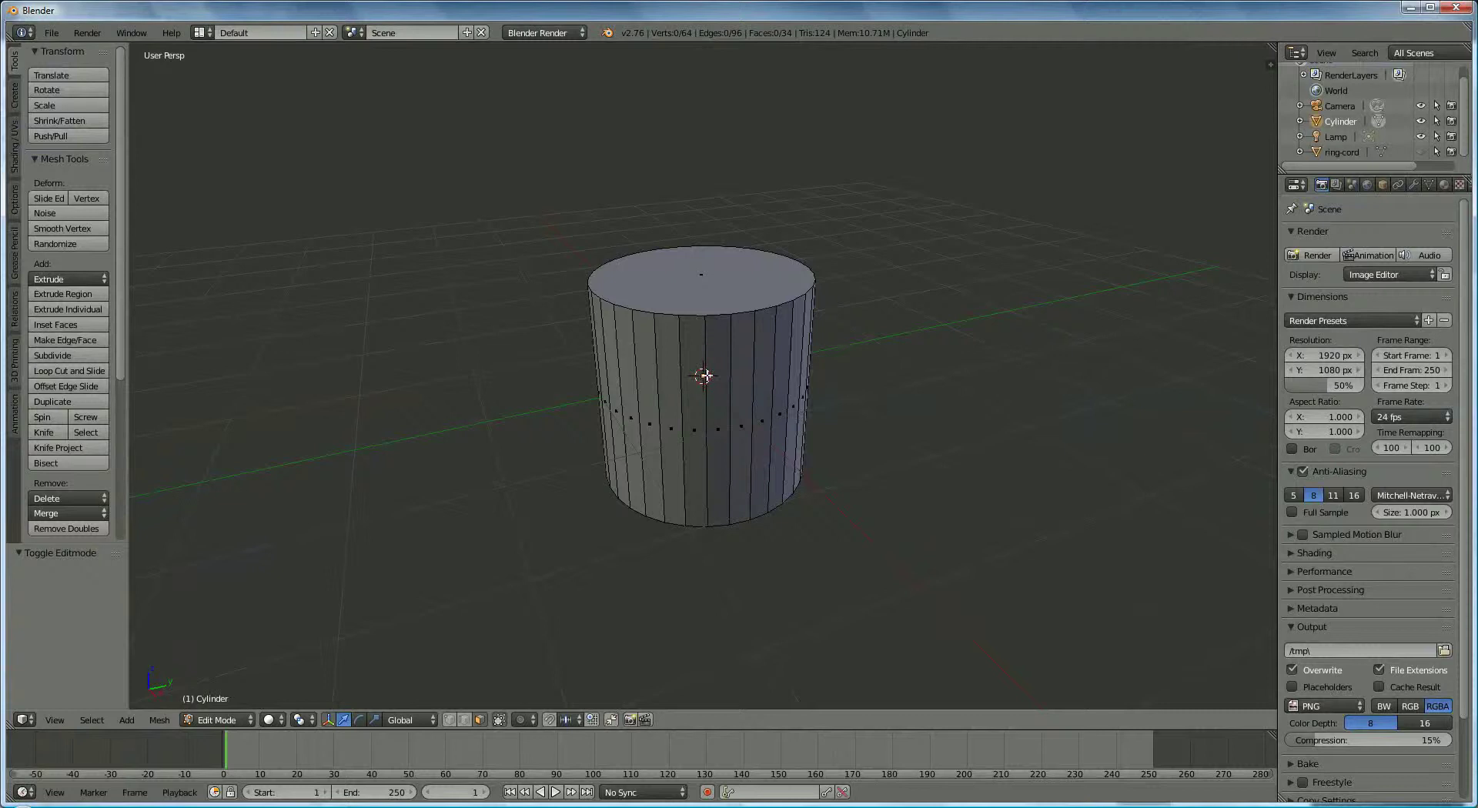
{"action": "left_click", "coordinate": [463, 721]}
{"action": "right_click", "coordinate": [704, 352]}
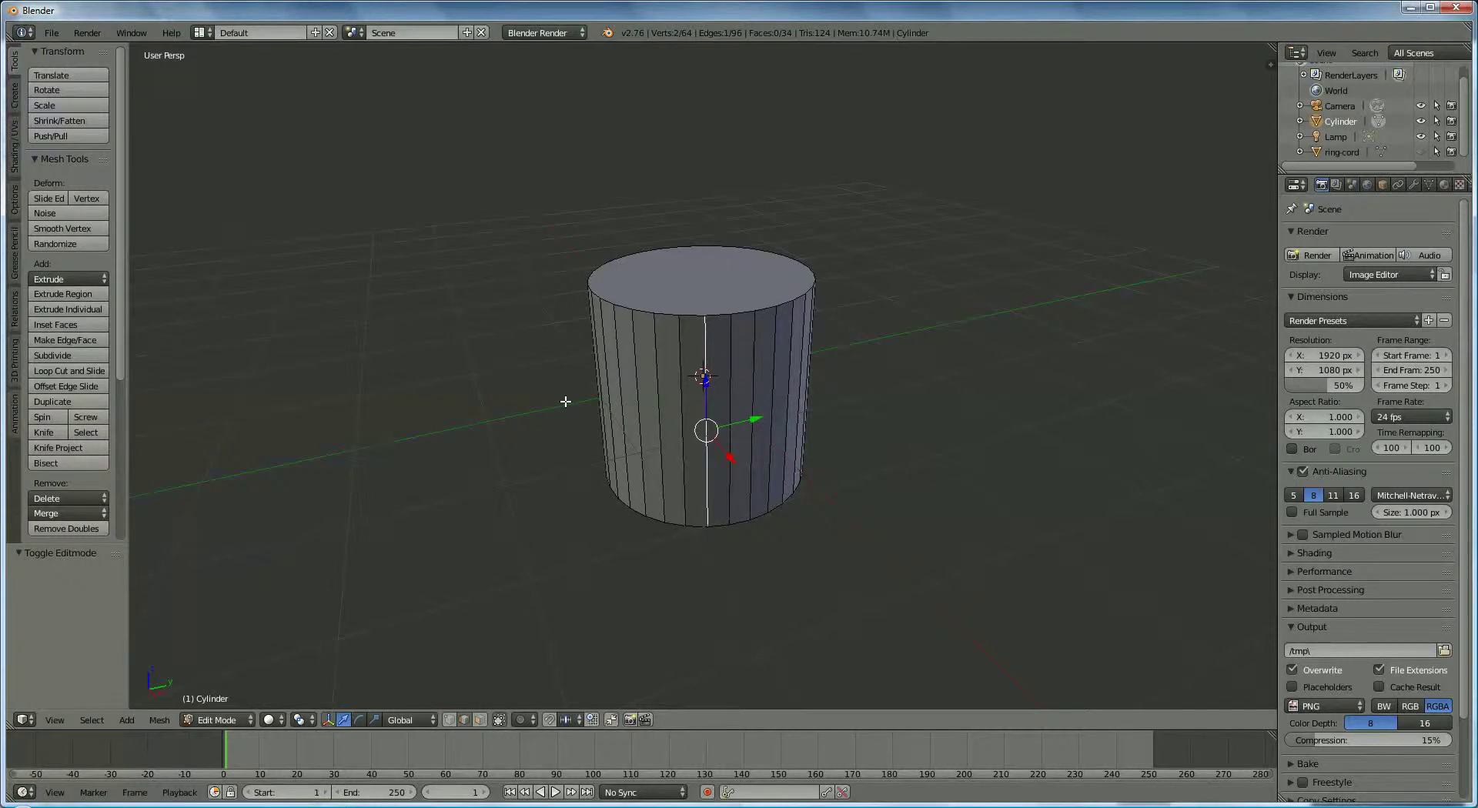
{"action": "key", "text": "e"}
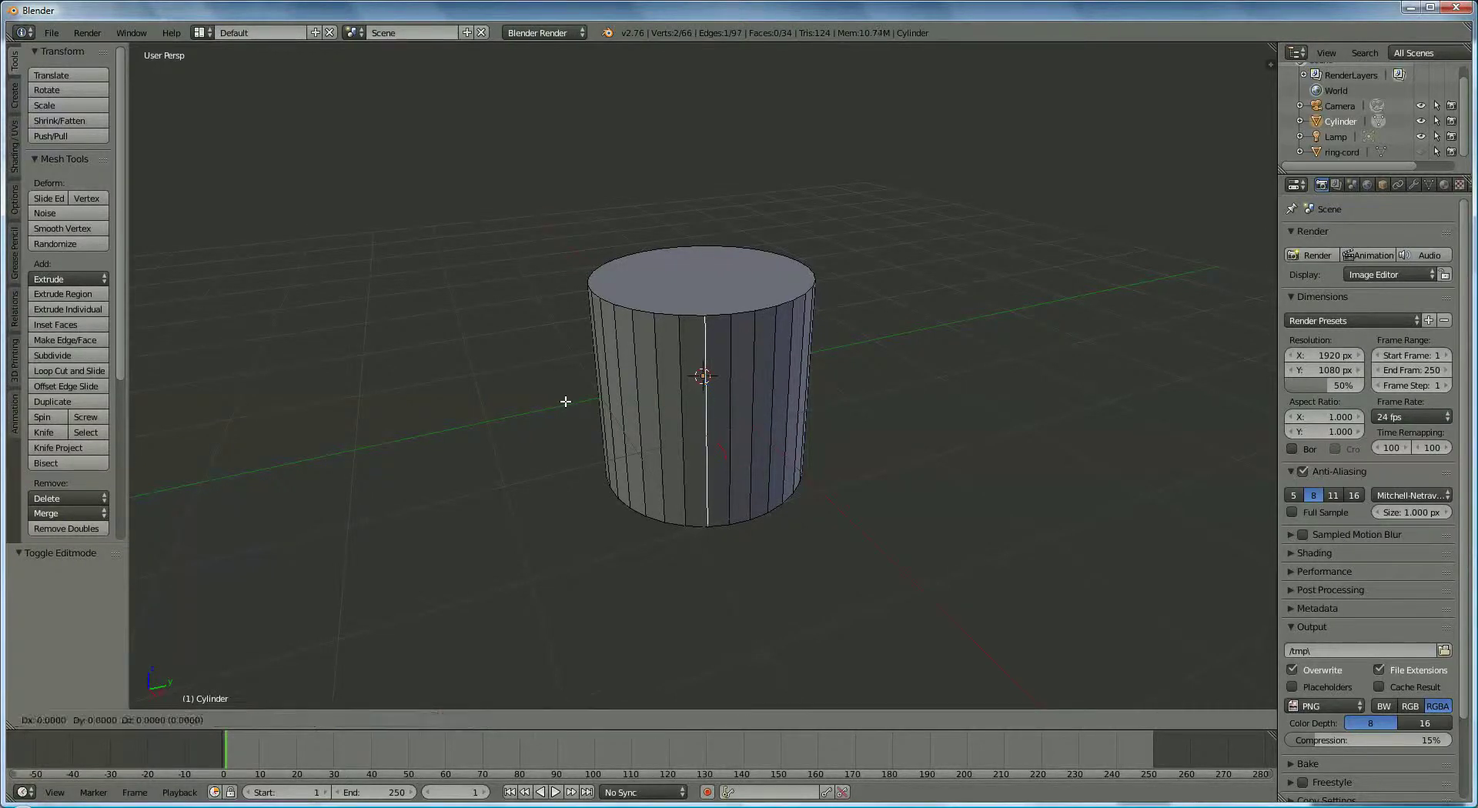
{"action": "right_click", "coordinate": [566, 401]}
{"action": "key", "text": "p"}
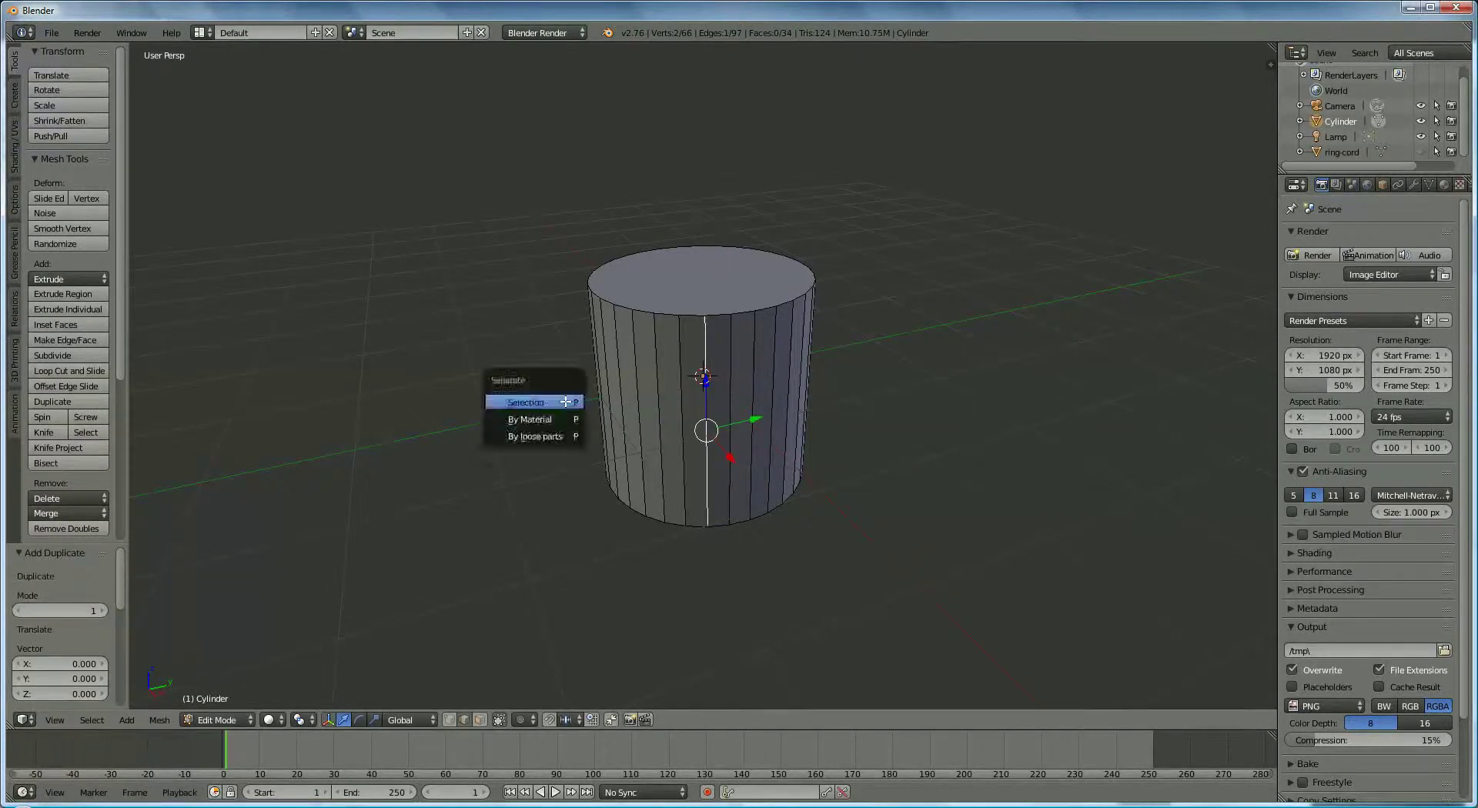
{"action": "left_click", "coordinate": [565, 401]}
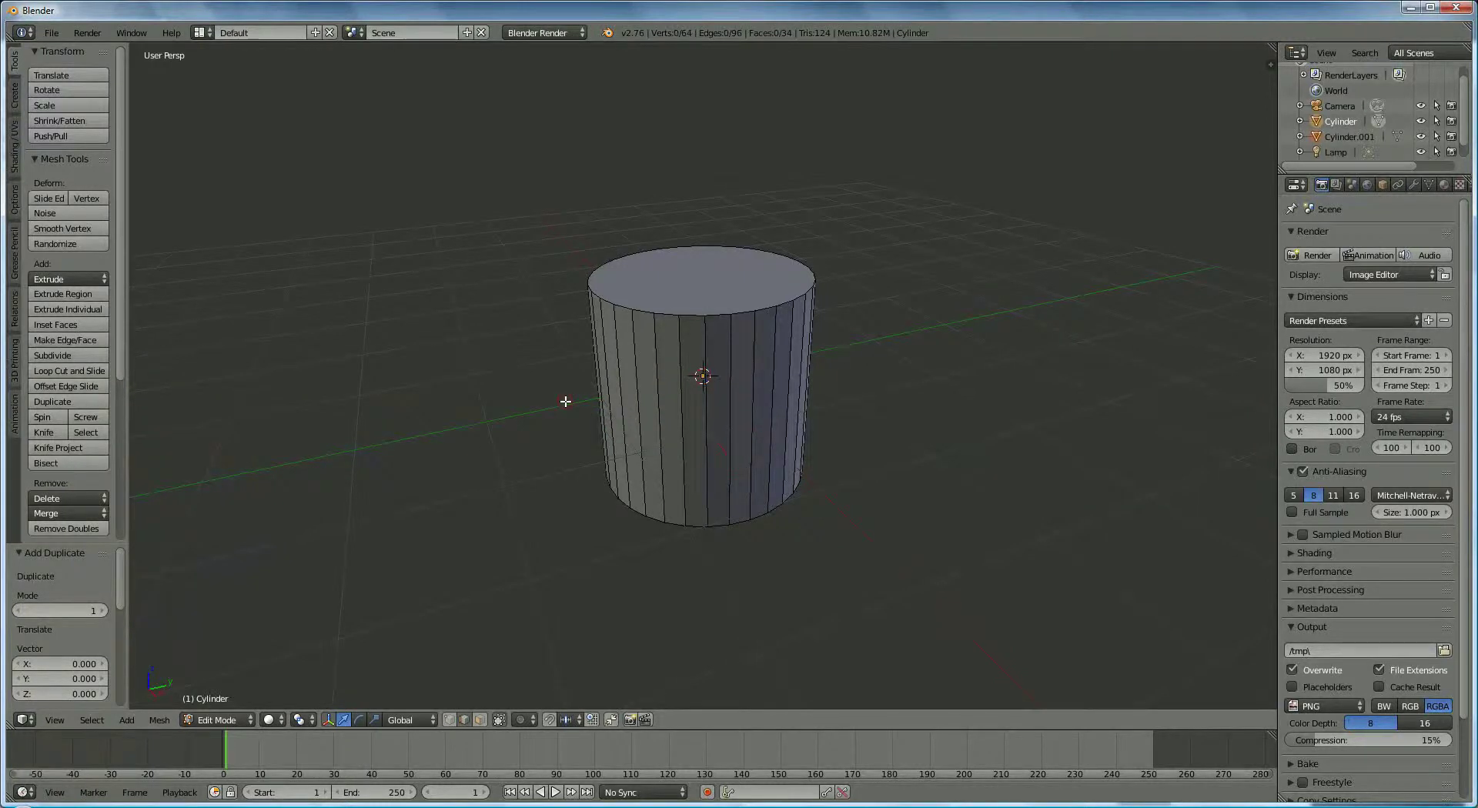
Rename the separated vertical edge object as verticale-rope.
{"action": "double_click", "coordinate": [1348, 137]}
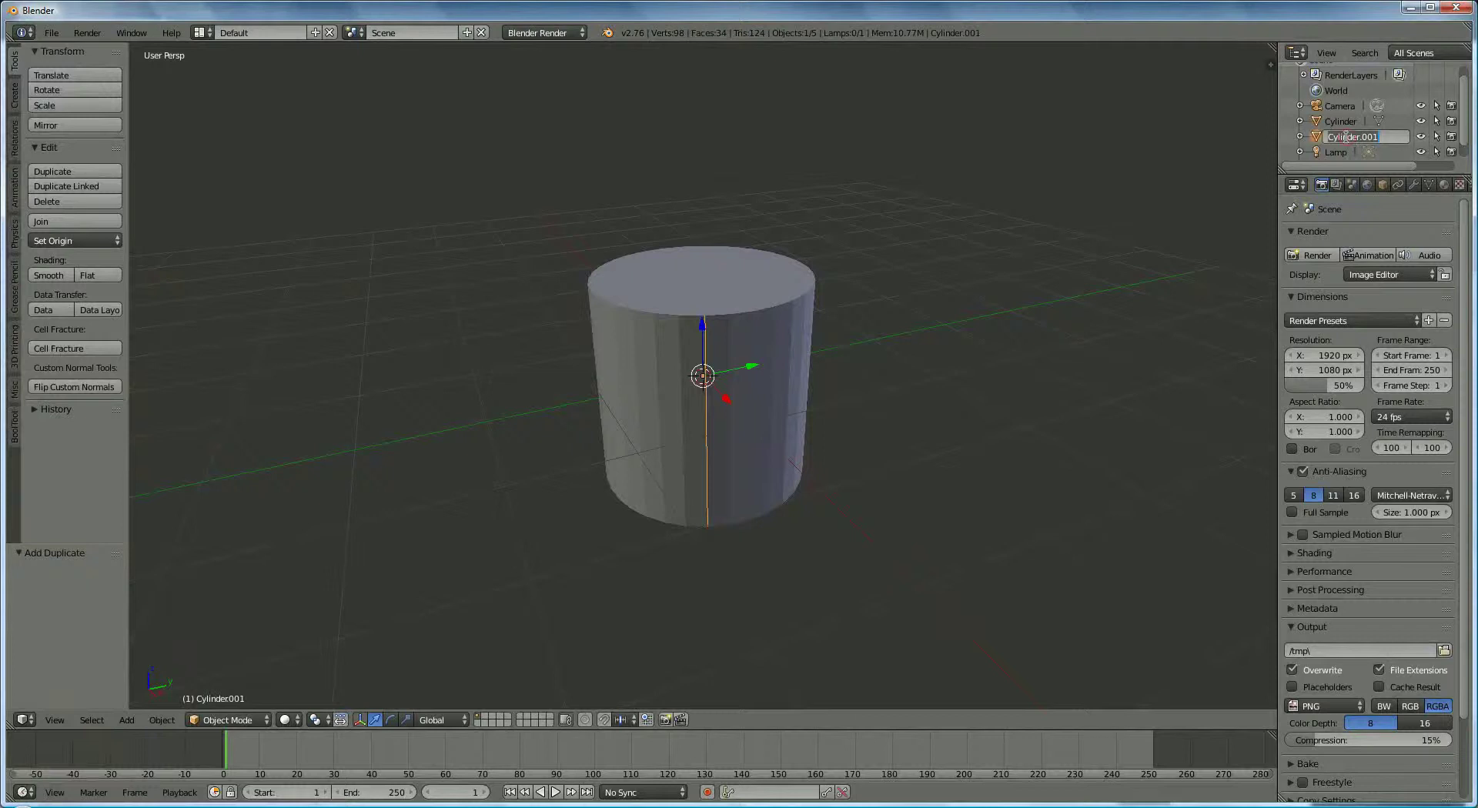
{"action": "key", "text": "BackSpace"}
{"action": "type", "text": "verticale-rope"}
{"action": "key", "text": "Return"}
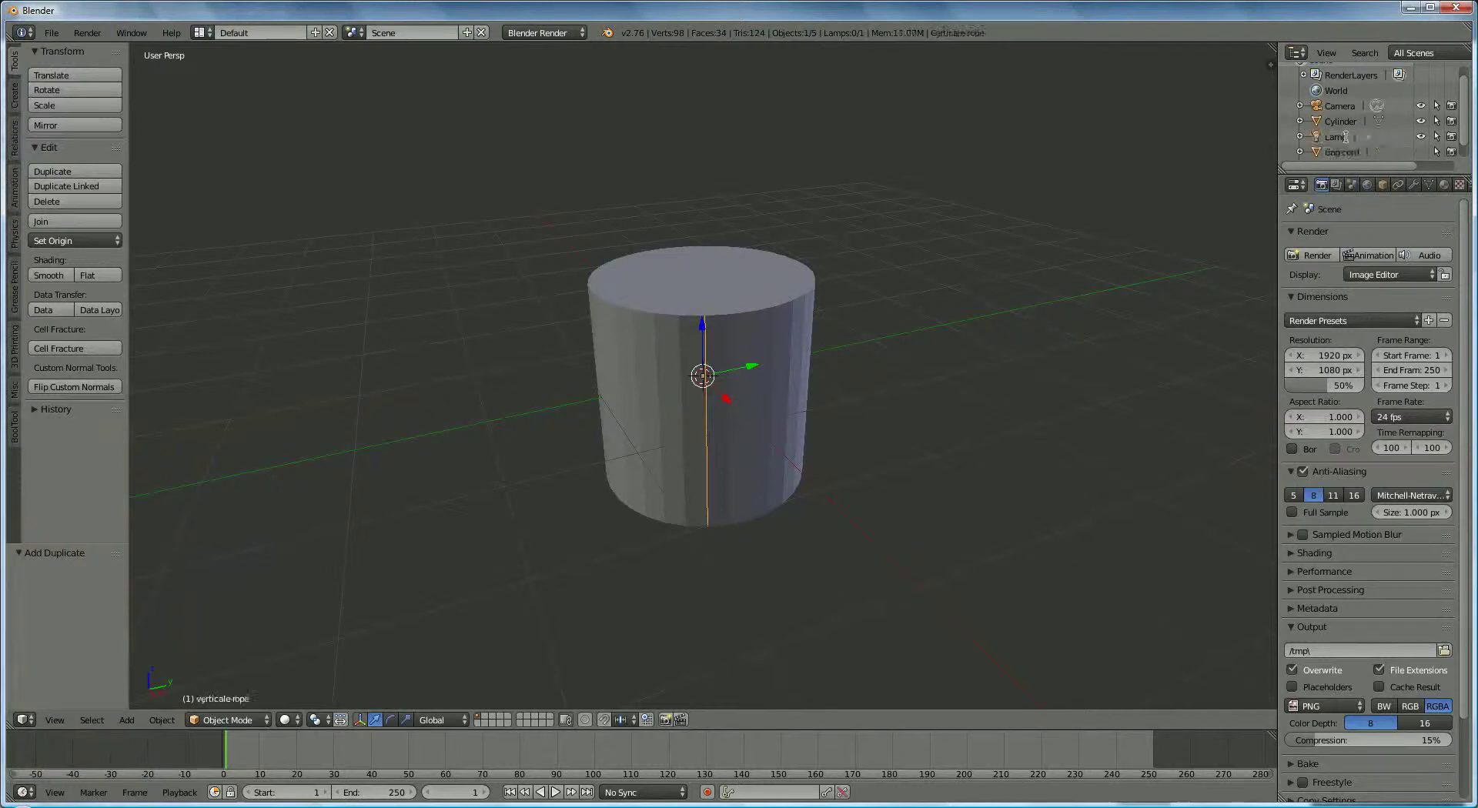
Hide the cylinder and show ring-cord so that only the ring and the vertical edge are displayed.
{"action": "left_click", "coordinate": [1421, 121]}
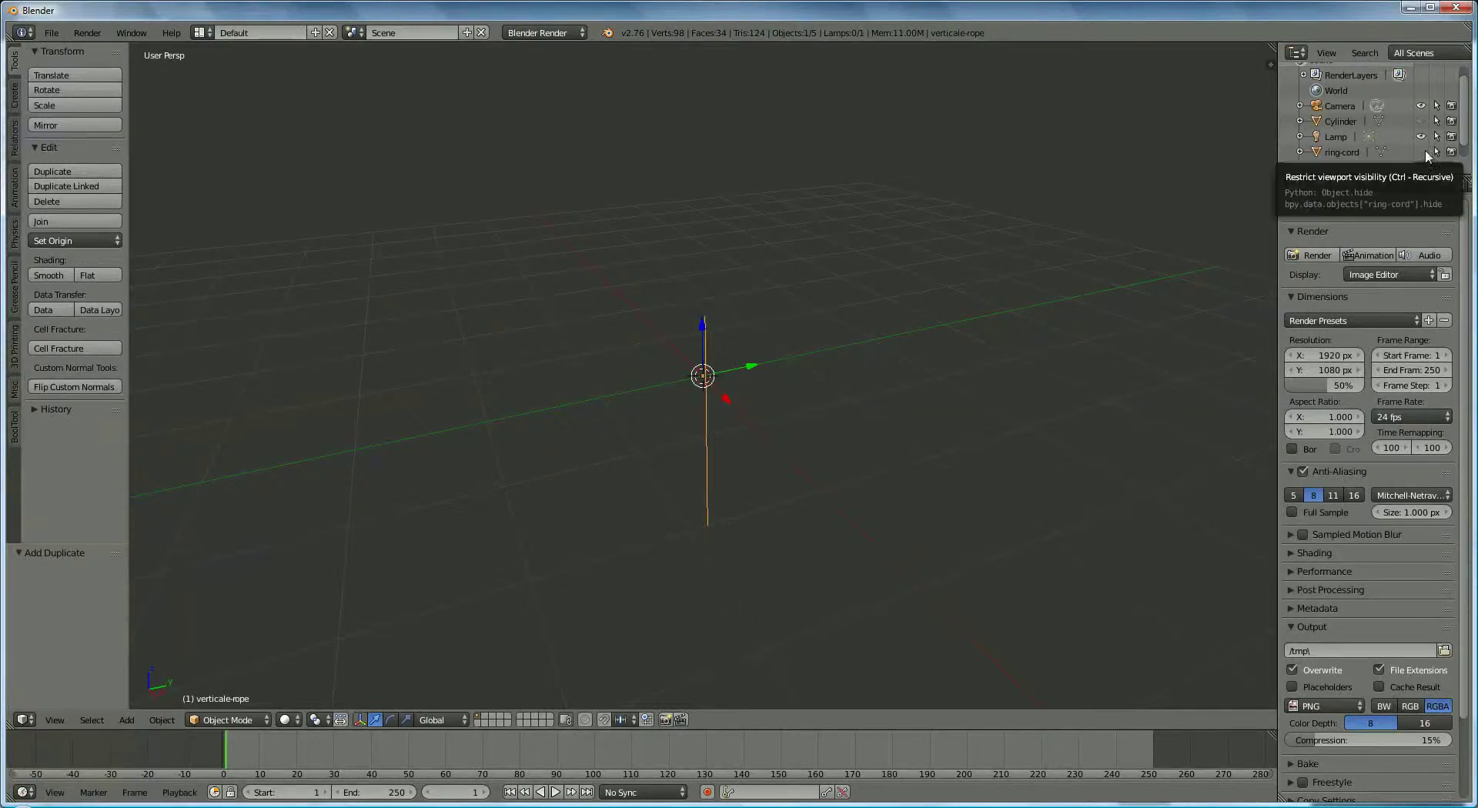
{"action": "left_click", "coordinate": [1425, 153]}
{"action": "scroll", "coordinate": [1355, 146], "scroll_direction": "down", "scroll_amount": 1}
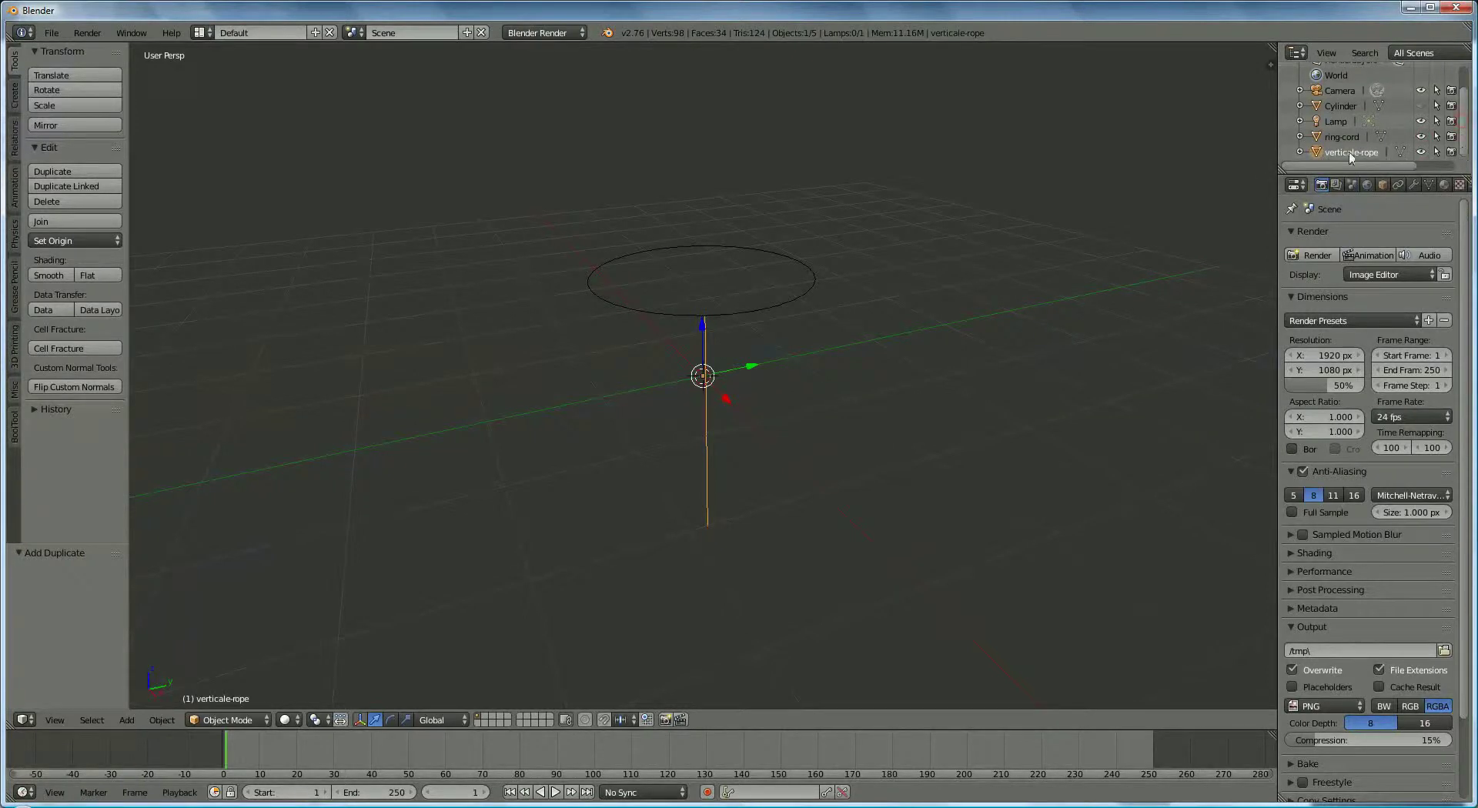
{"action": "middle_click_drag", "start_coordinate": [859, 279], "coordinate": [910, 283]}
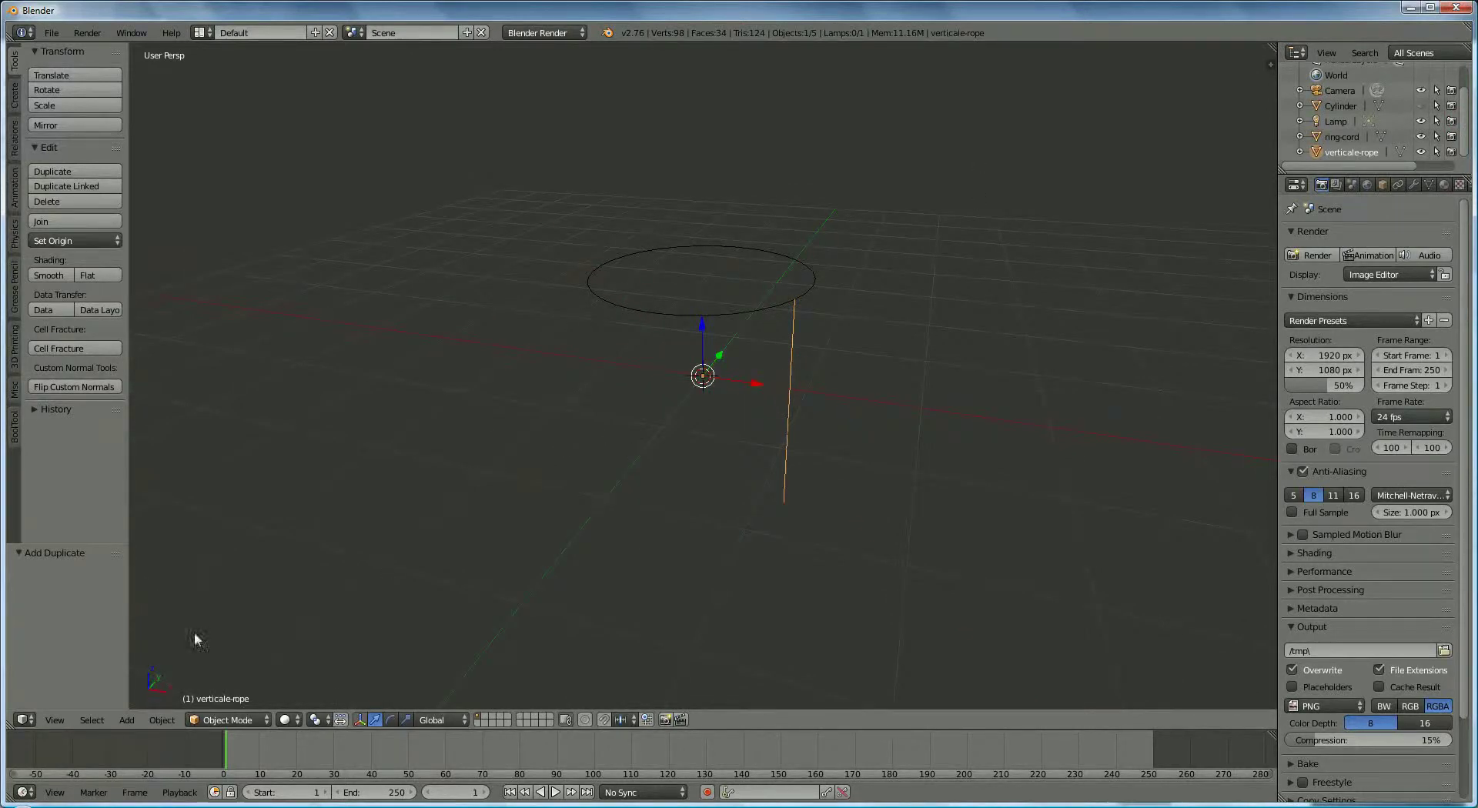
Add an Oscurart Rope curve to the scene and set it to 2 strands.
{"action": "left_click", "coordinate": [128, 722]}
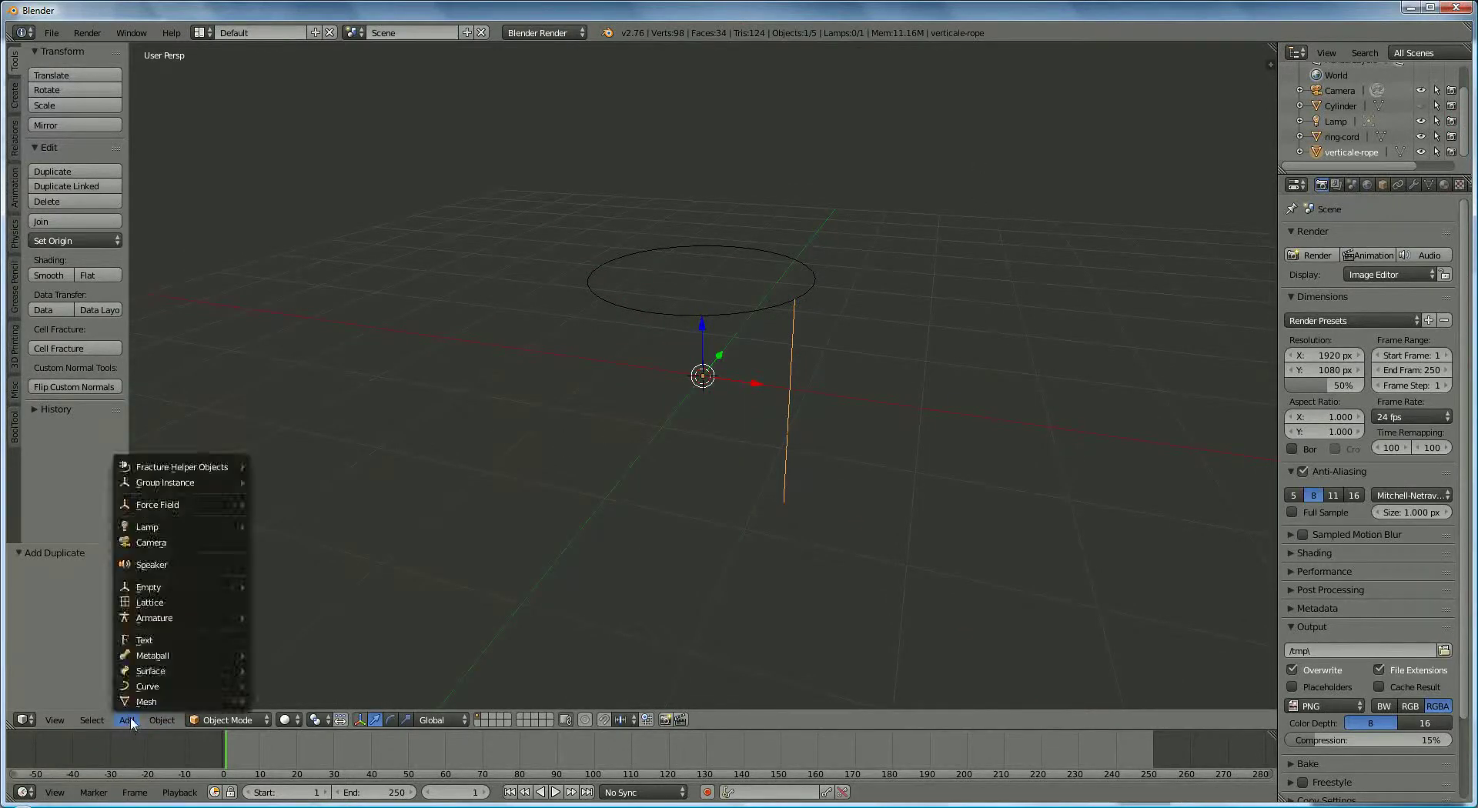
{"action": "mouse_move", "coordinate": [143, 697]}
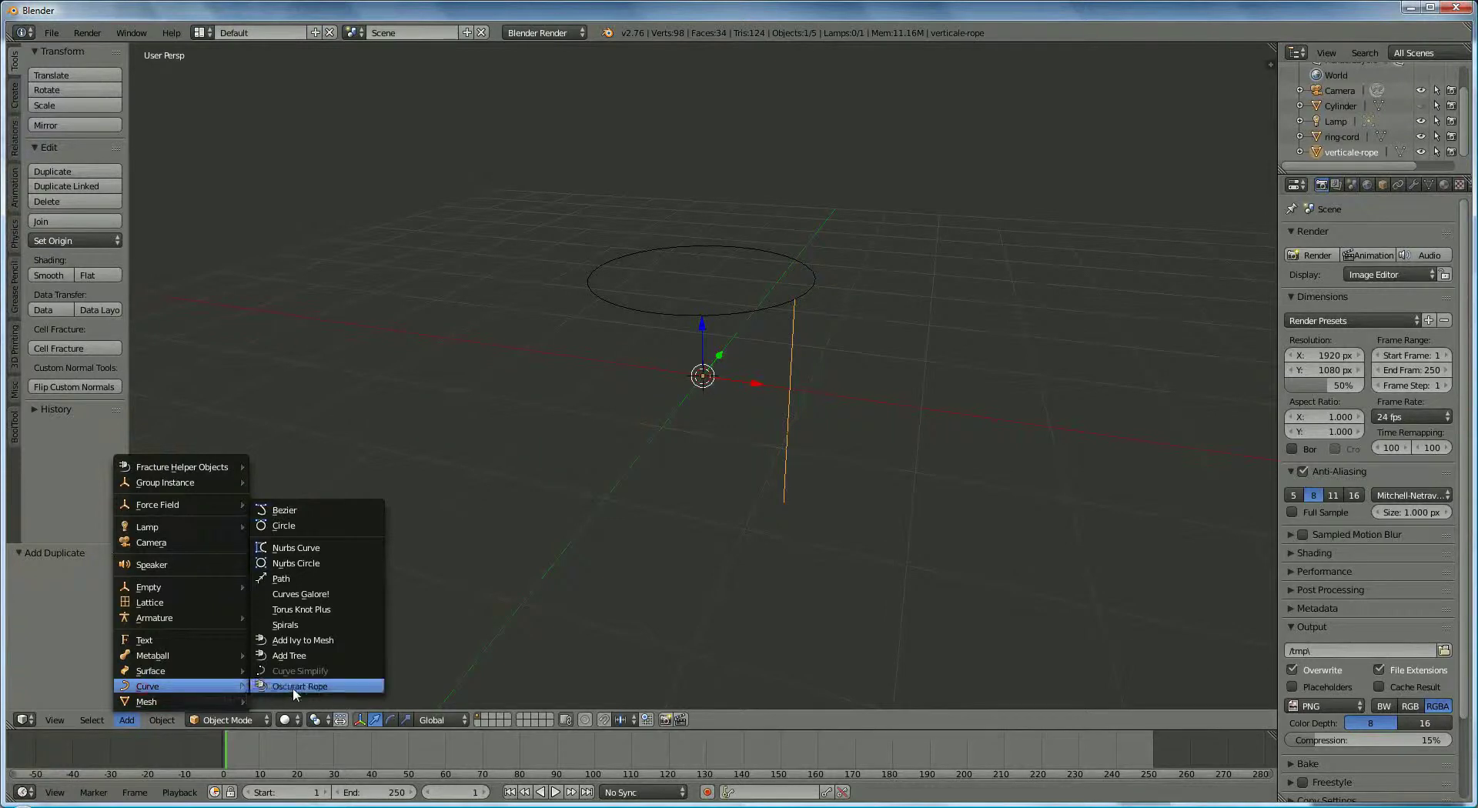
{"action": "left_click", "coordinate": [305, 685]}
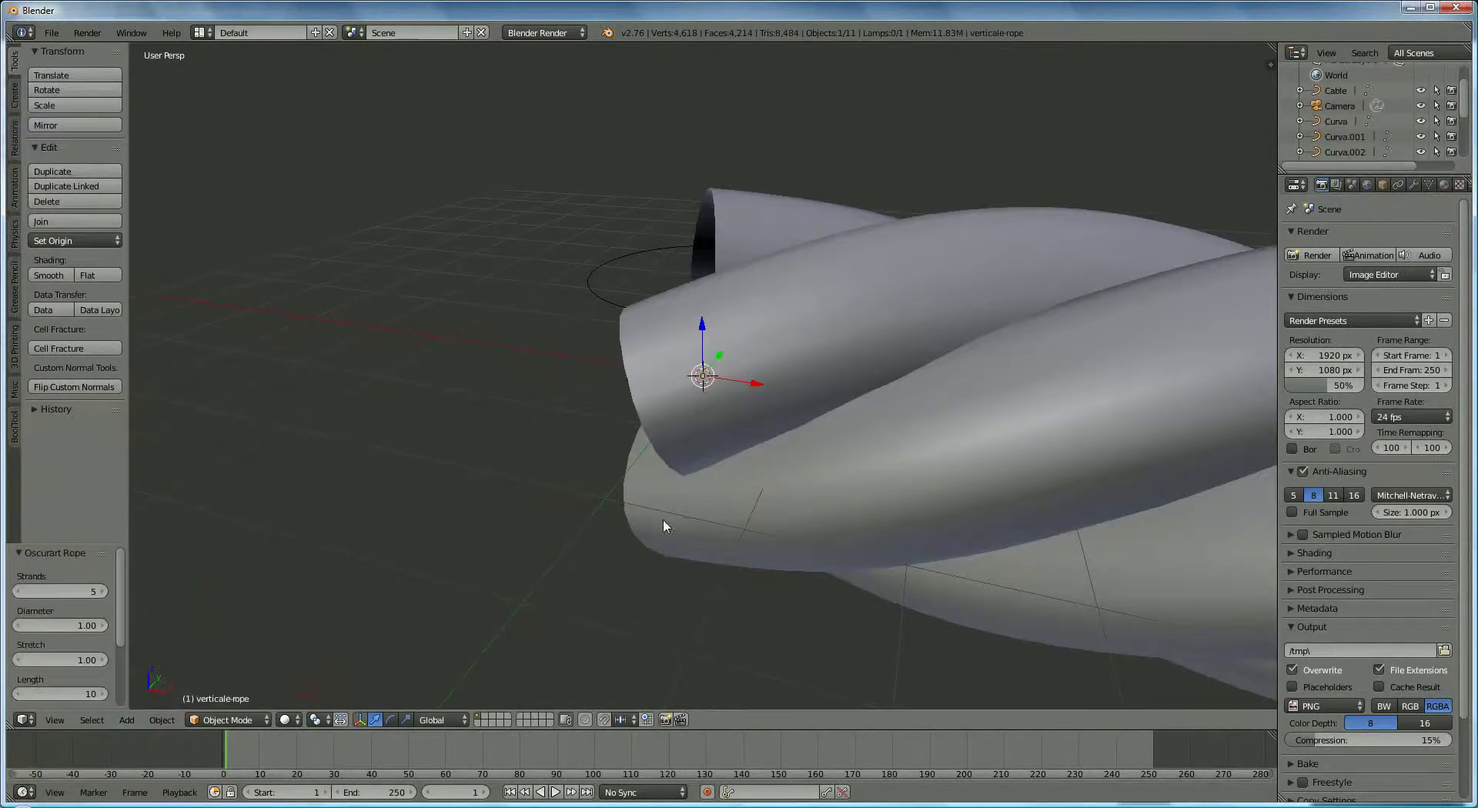
{"action": "left_click", "coordinate": [19, 591]}
{"action": "left_click", "coordinate": [19, 591]}
{"action": "left_click", "coordinate": [19, 591]}
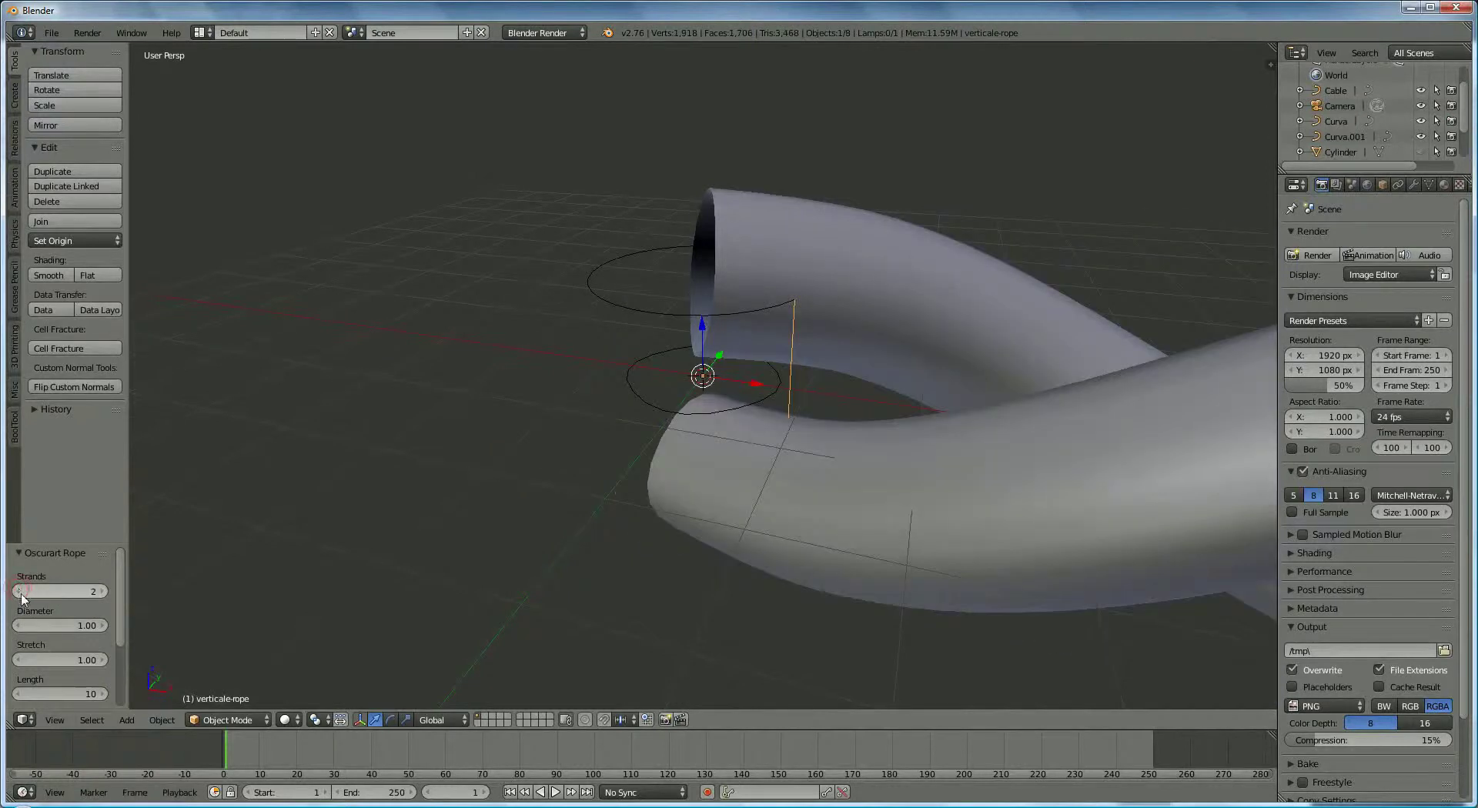
Set the rope's radius to 0.02 and its length to 200.
{"action": "scroll", "coordinate": [123, 641], "scroll_direction": "down", "scroll_amount": 3}
{"action": "left_click", "coordinate": [75, 695]}
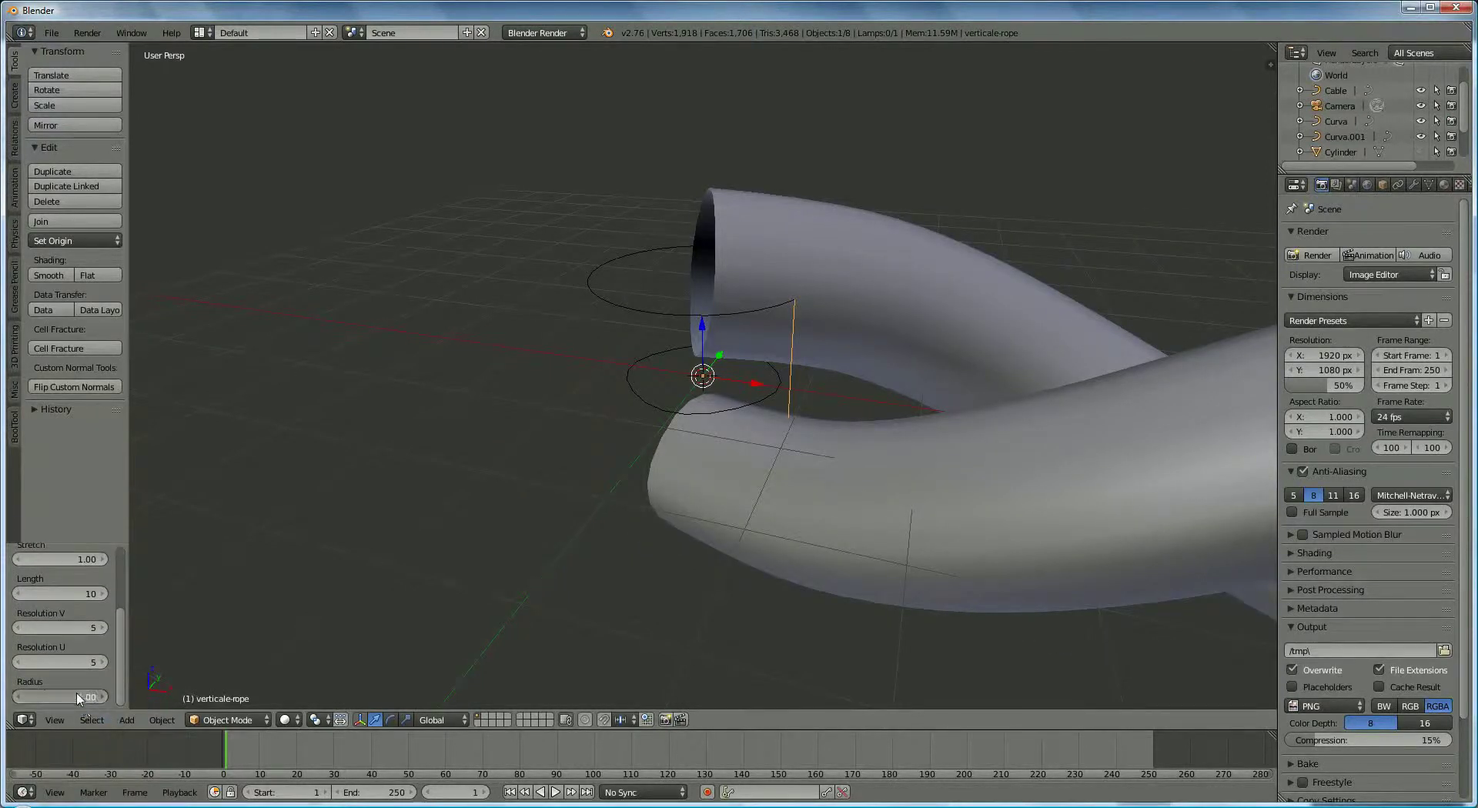
{"action": "type", "text": "0.02"}
{"action": "key", "text": "Return"}
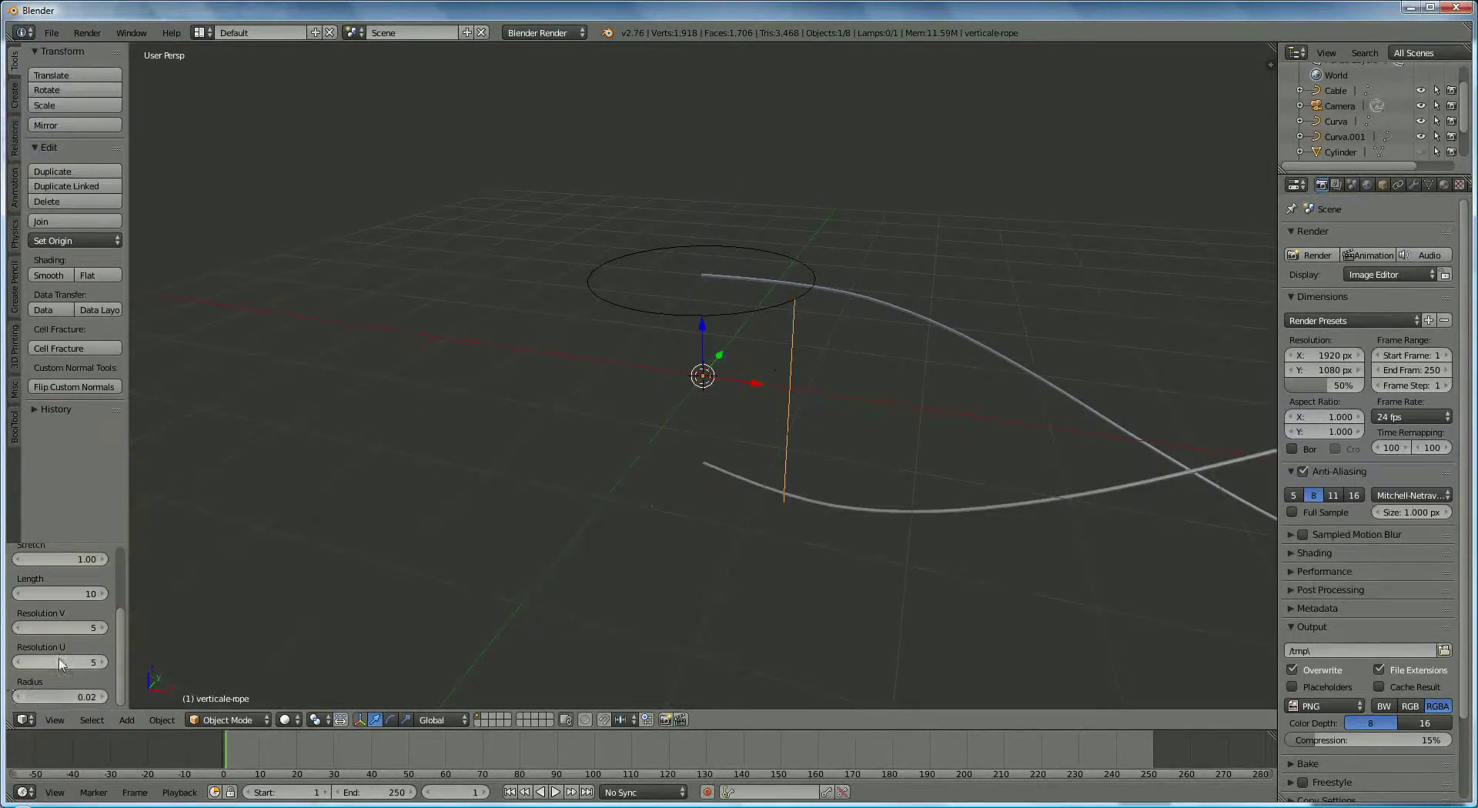
{"action": "scroll", "coordinate": [124, 618], "scroll_direction": "up", "scroll_amount": 1}
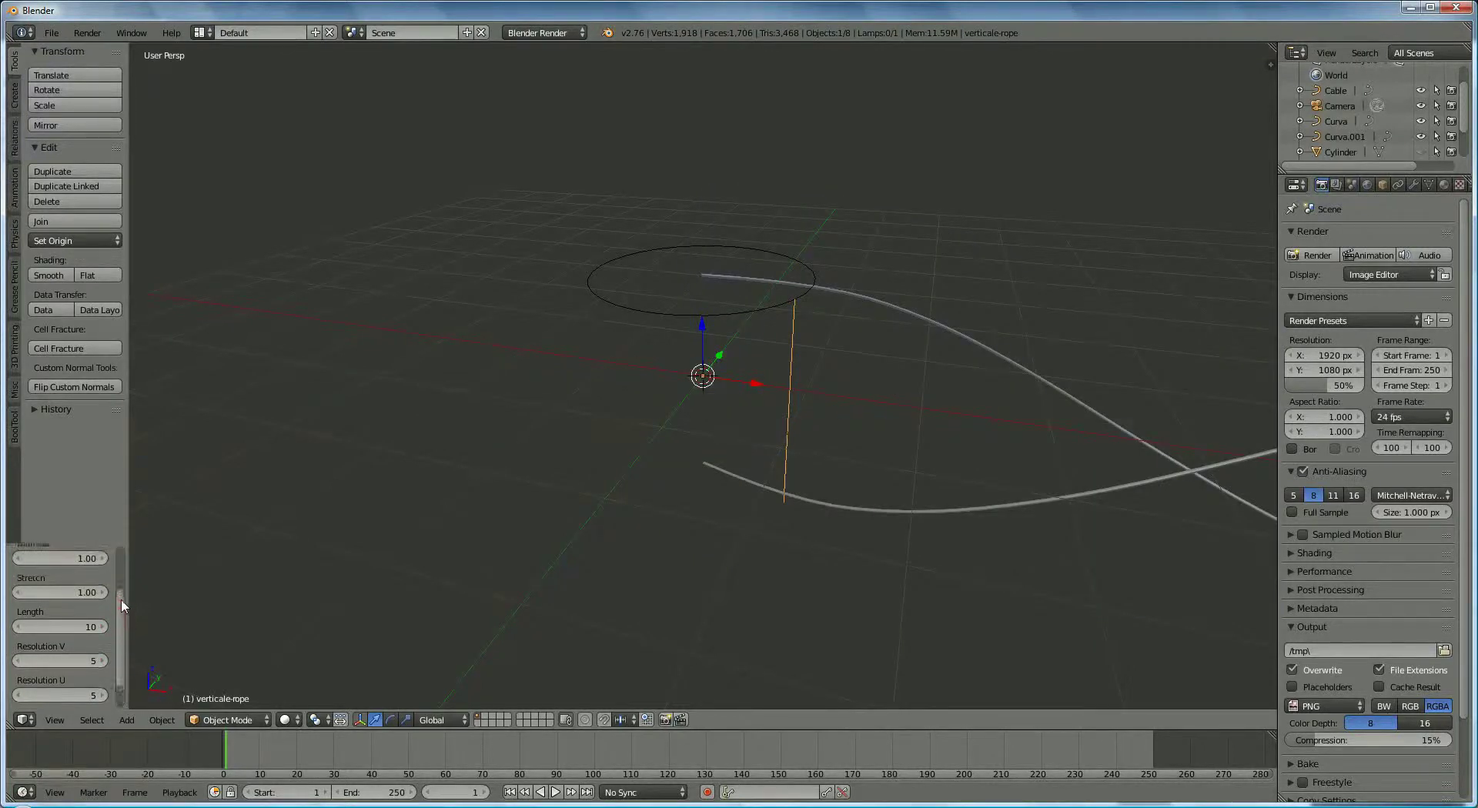
{"action": "left_click", "coordinate": [82, 624]}
{"action": "type", "text": "200"}
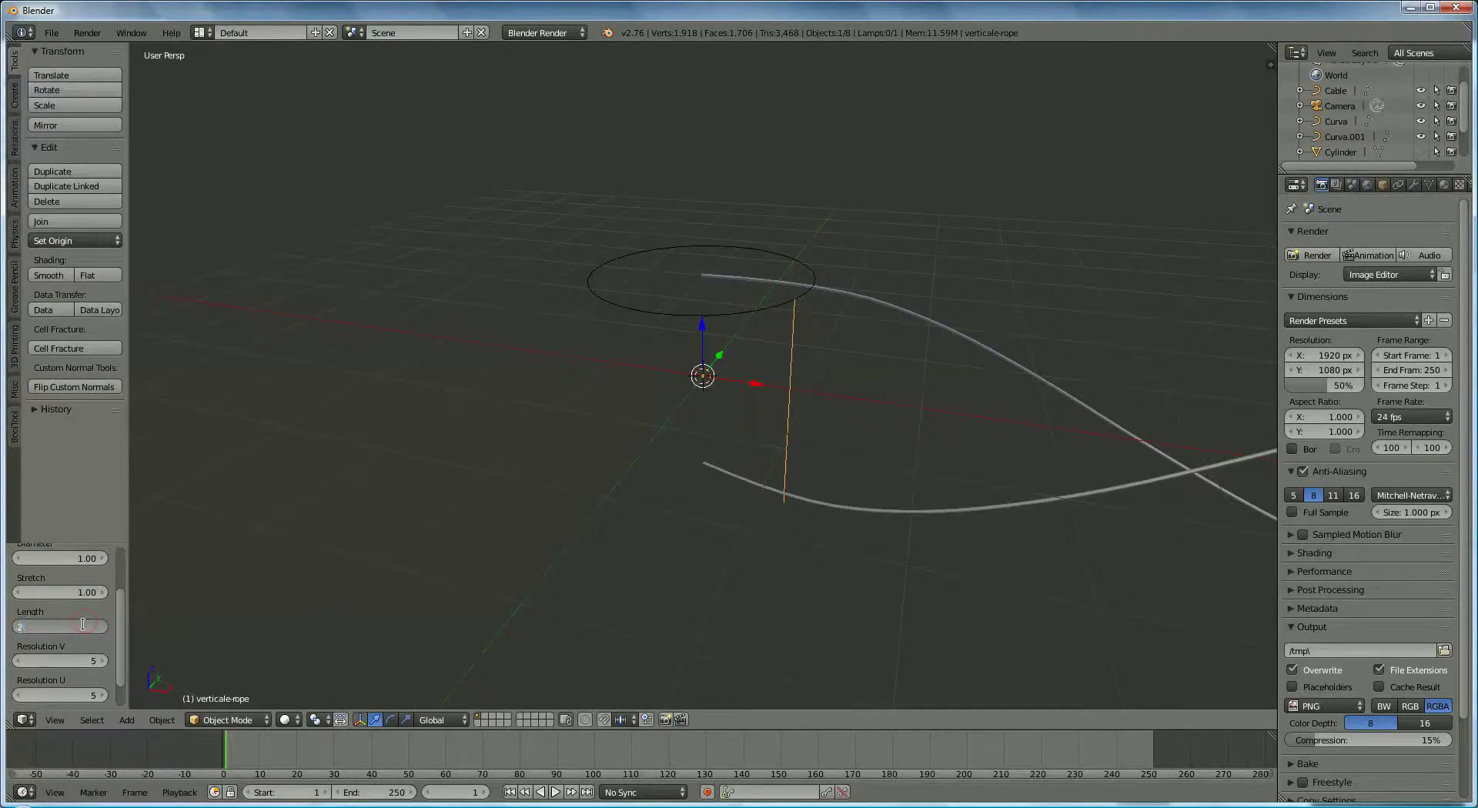
{"action": "key", "text": "Return"}
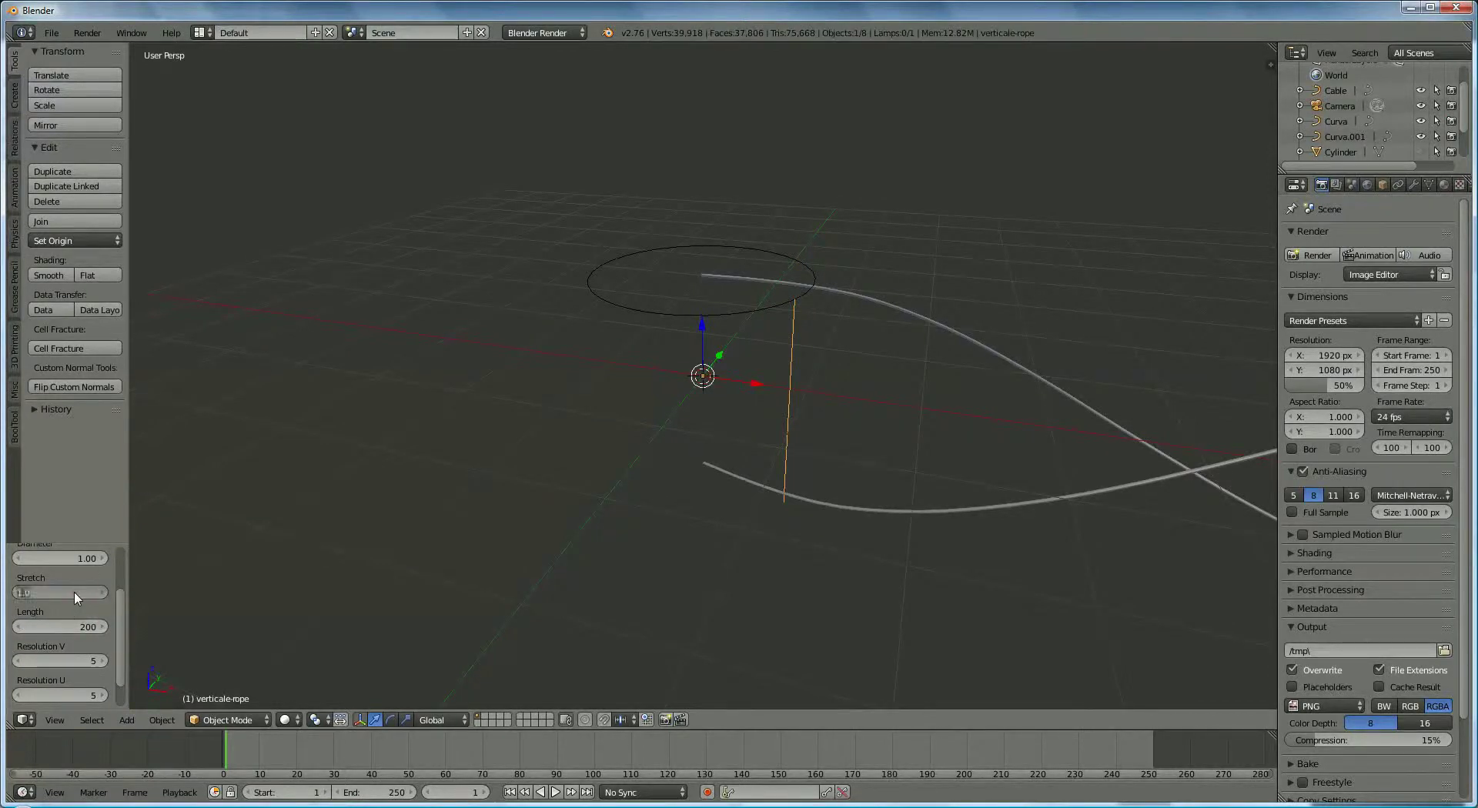
Set the rope's stretch to 0.02 and its diameter to 0.01, after trying a diameter of 0.02.
{"action": "left_click", "coordinate": [74, 593]}
{"action": "type", "text": "0.02"}
{"action": "key", "text": "Return"}
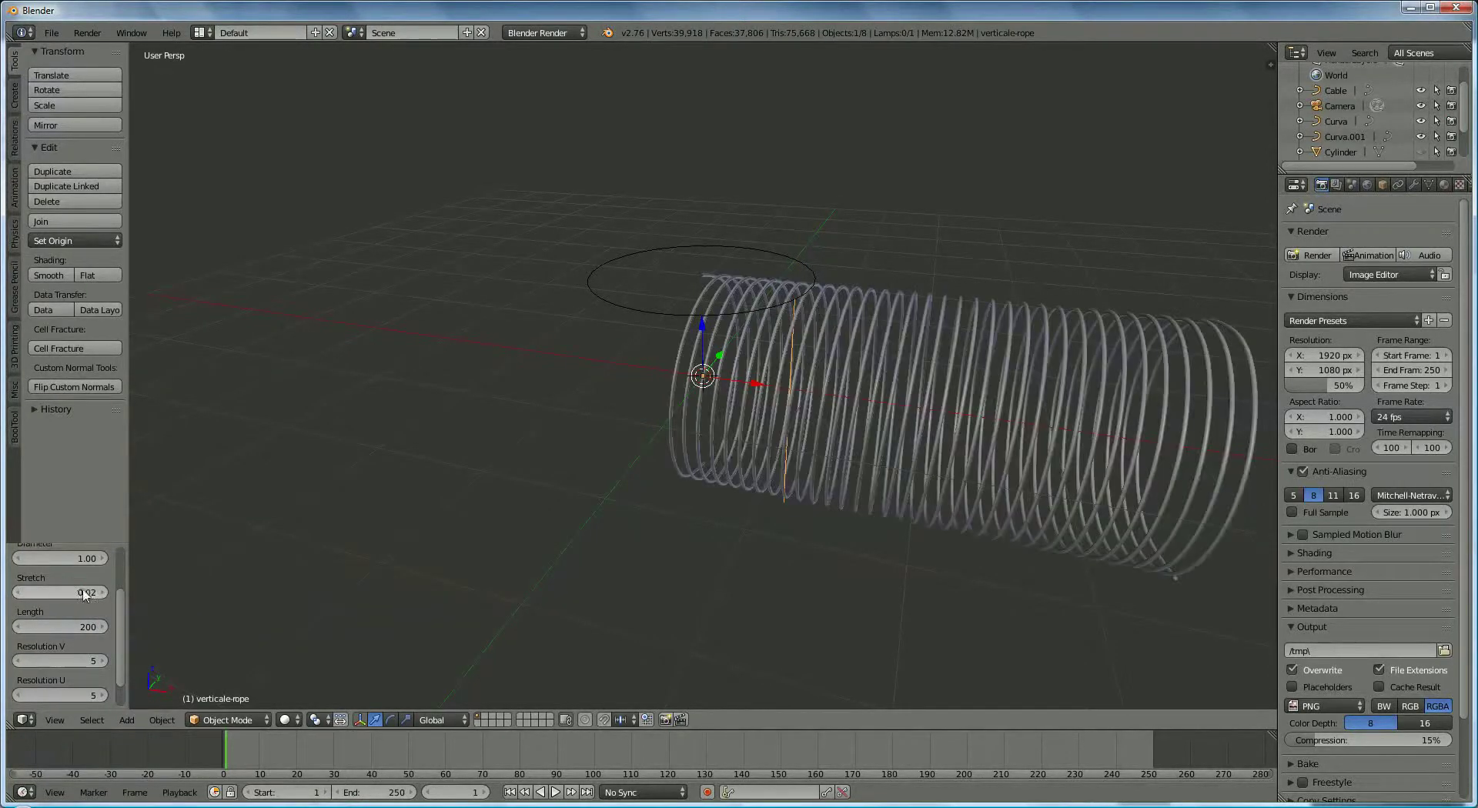
{"action": "left_click", "coordinate": [80, 557]}
{"action": "type", "text": "1.0"}
{"action": "type", "text": "0.0"}
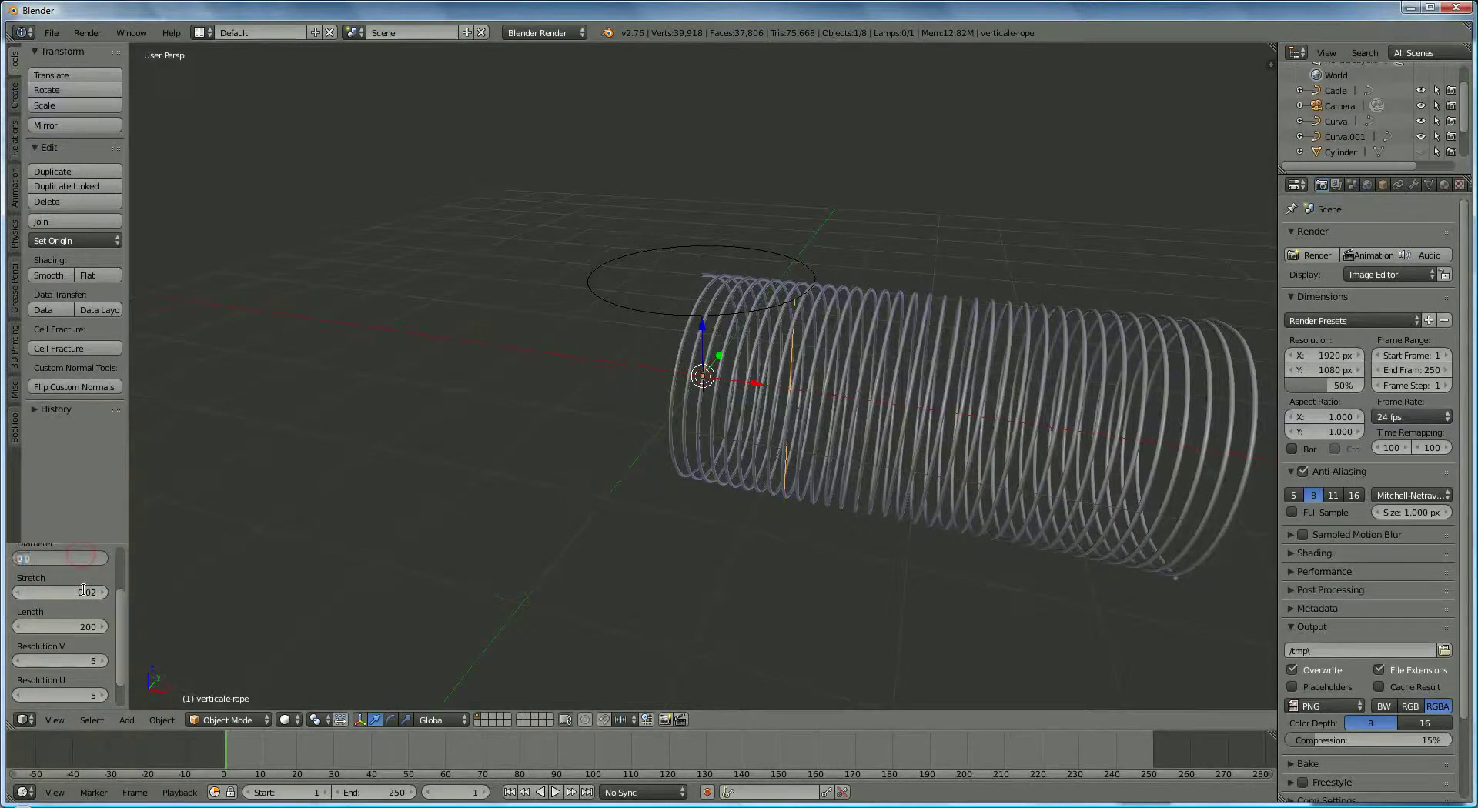
{"action": "type", "text": "2"}
{"action": "key", "text": "Return"}
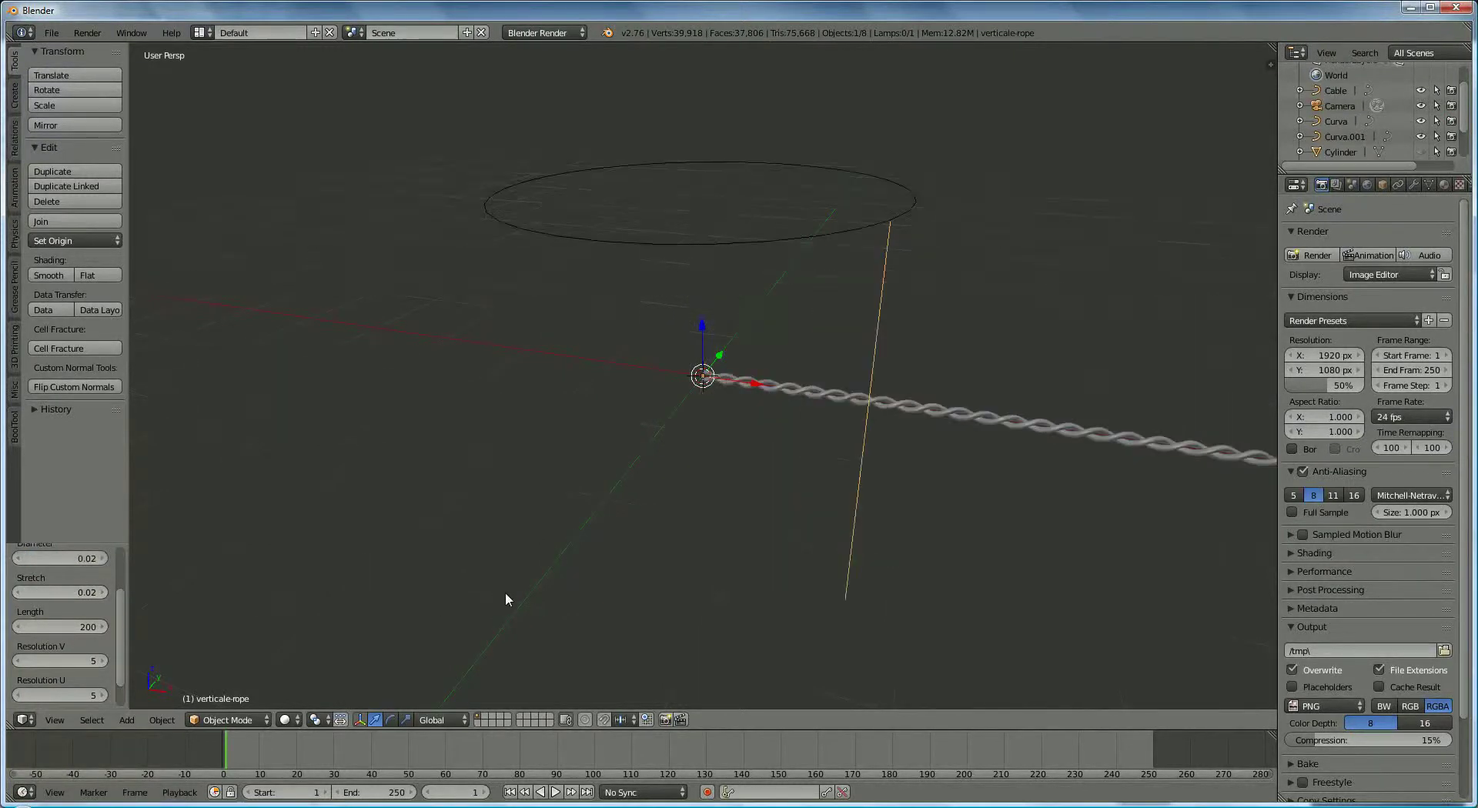
{"action": "left_click", "coordinate": [54, 560]}
{"action": "type", "text": "0.01"}
{"action": "key", "text": "Return"}
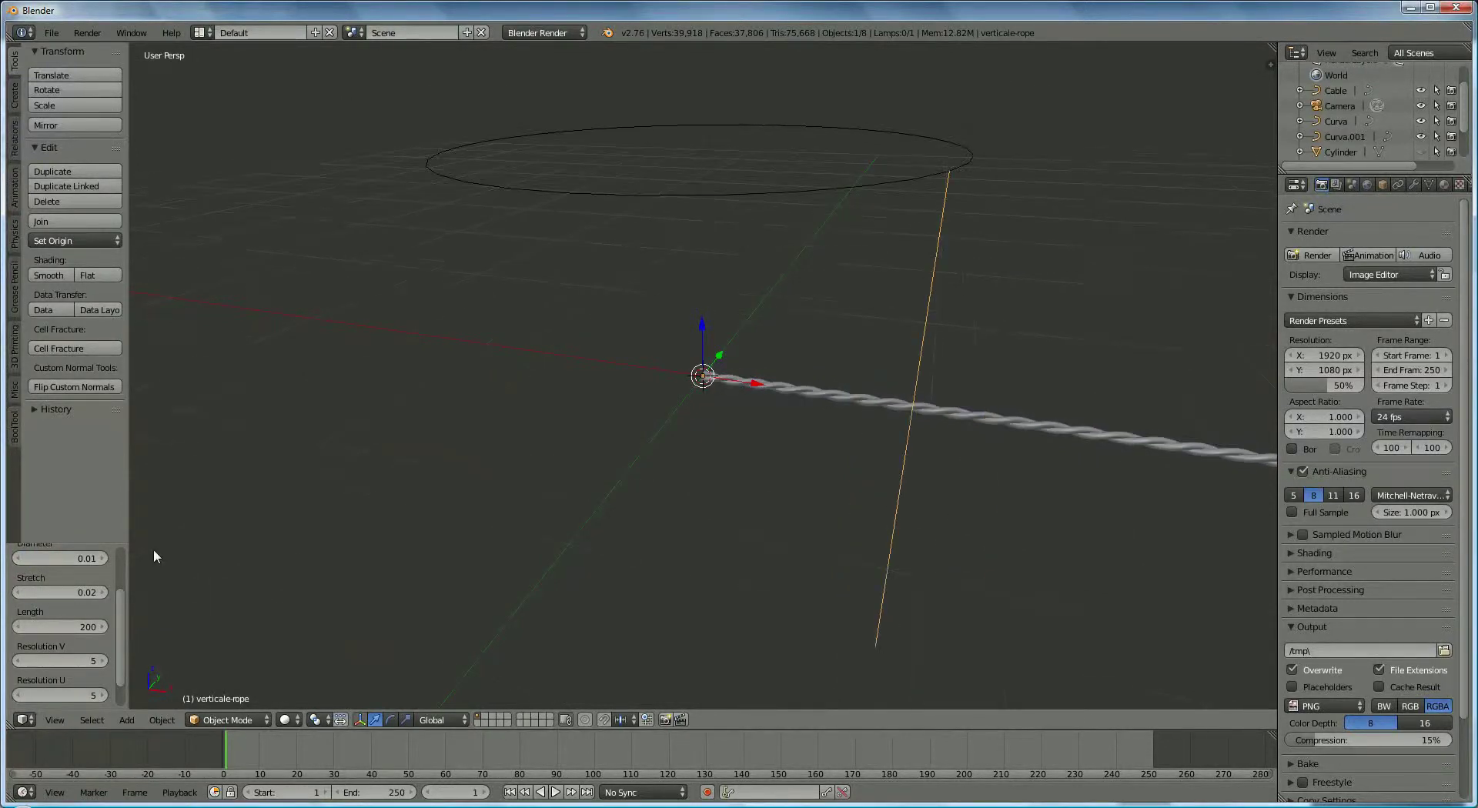
Adjust the rope's stretch to 0.015 after trying 0.01.
{"action": "left_click", "coordinate": [61, 593]}
{"action": "type", "text": "0.01"}
{"action": "key", "text": "Return"}
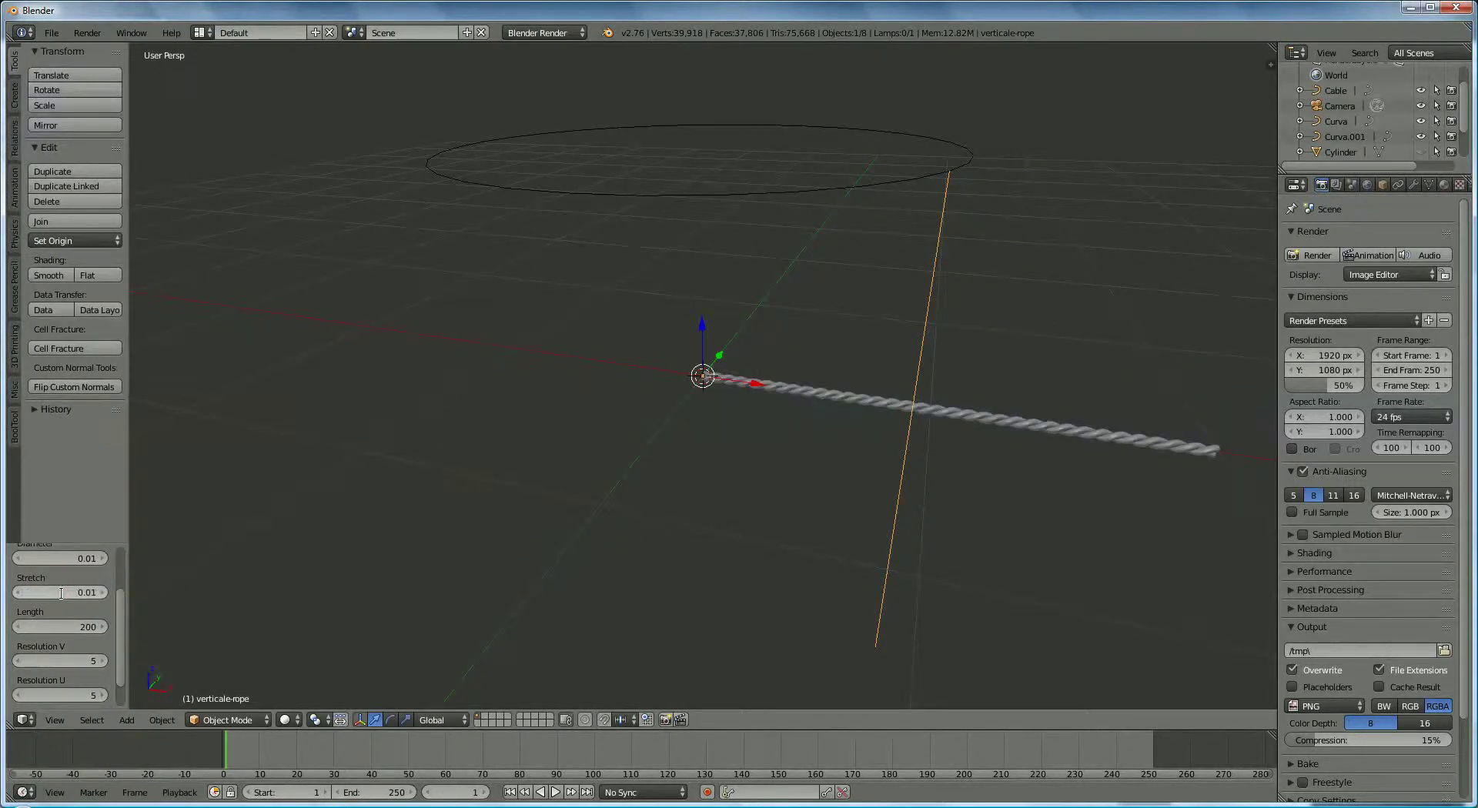
{"action": "left_click", "coordinate": [61, 594]}
{"action": "type", "text": "0.015"}
{"action": "key", "text": "Return"}
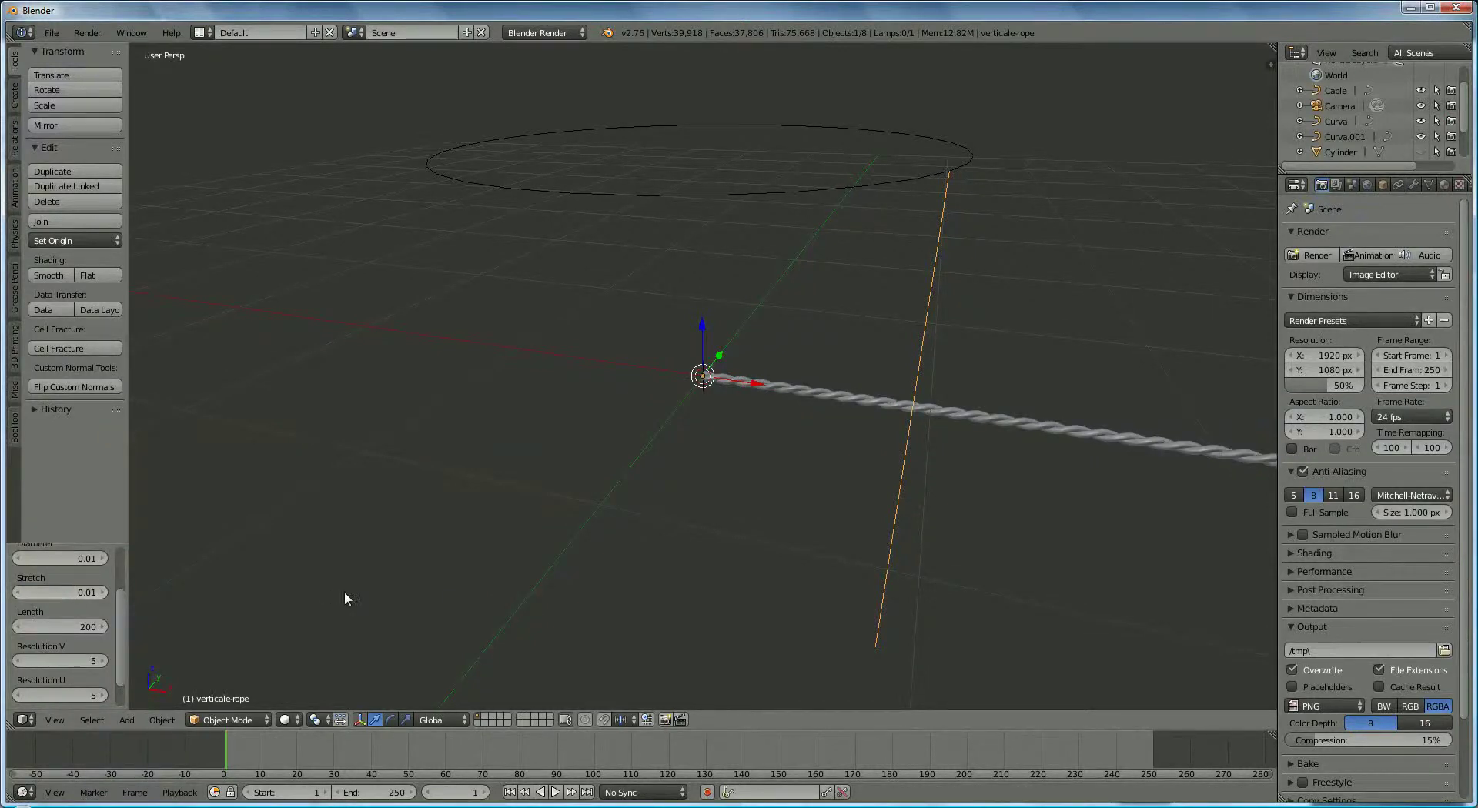
Lengthen the twisted rope by setting its length to 300.
{"action": "scroll", "coordinate": [347, 592], "scroll_direction": "down", "scroll_amount": 4}
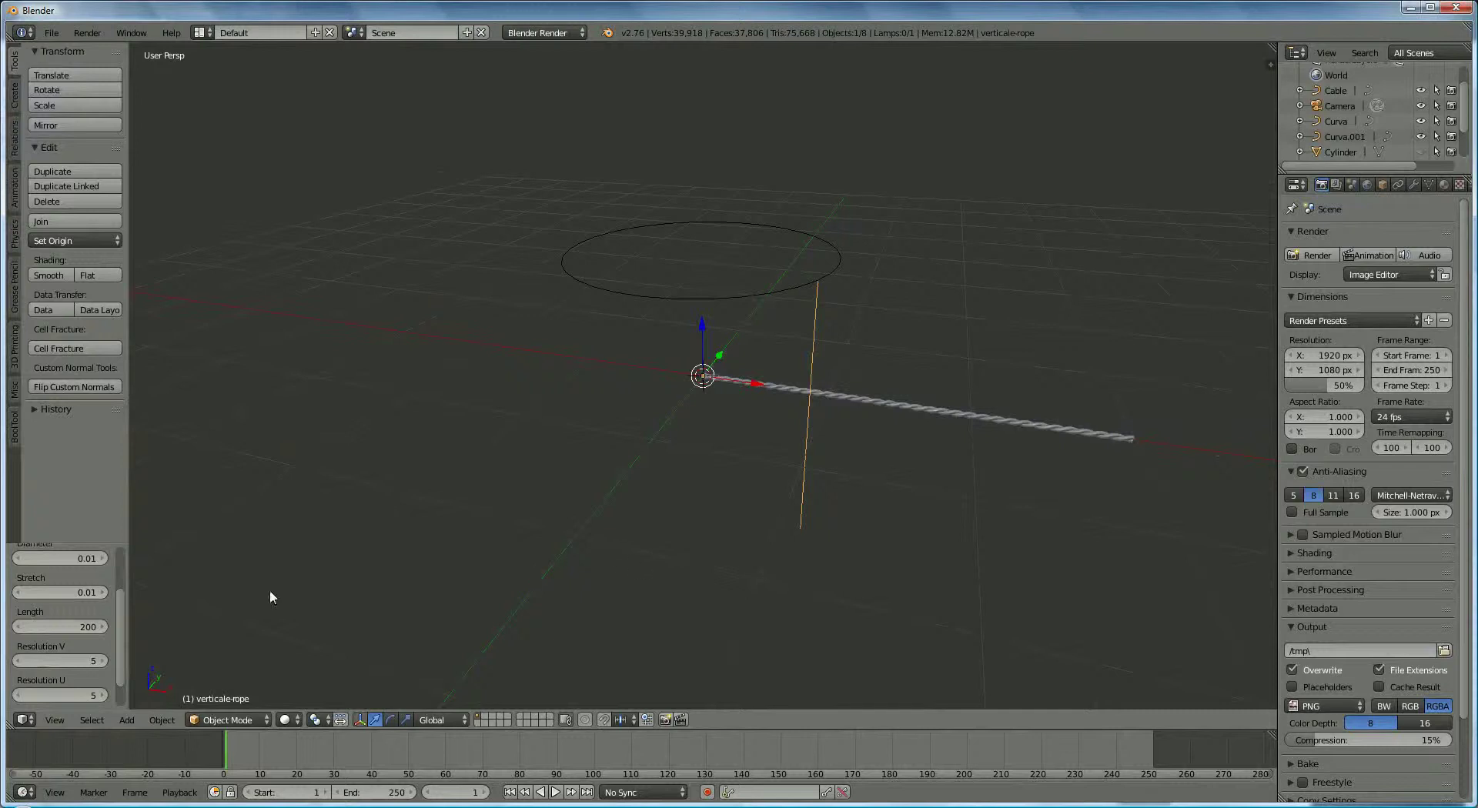
{"action": "left_click", "coordinate": [82, 625]}
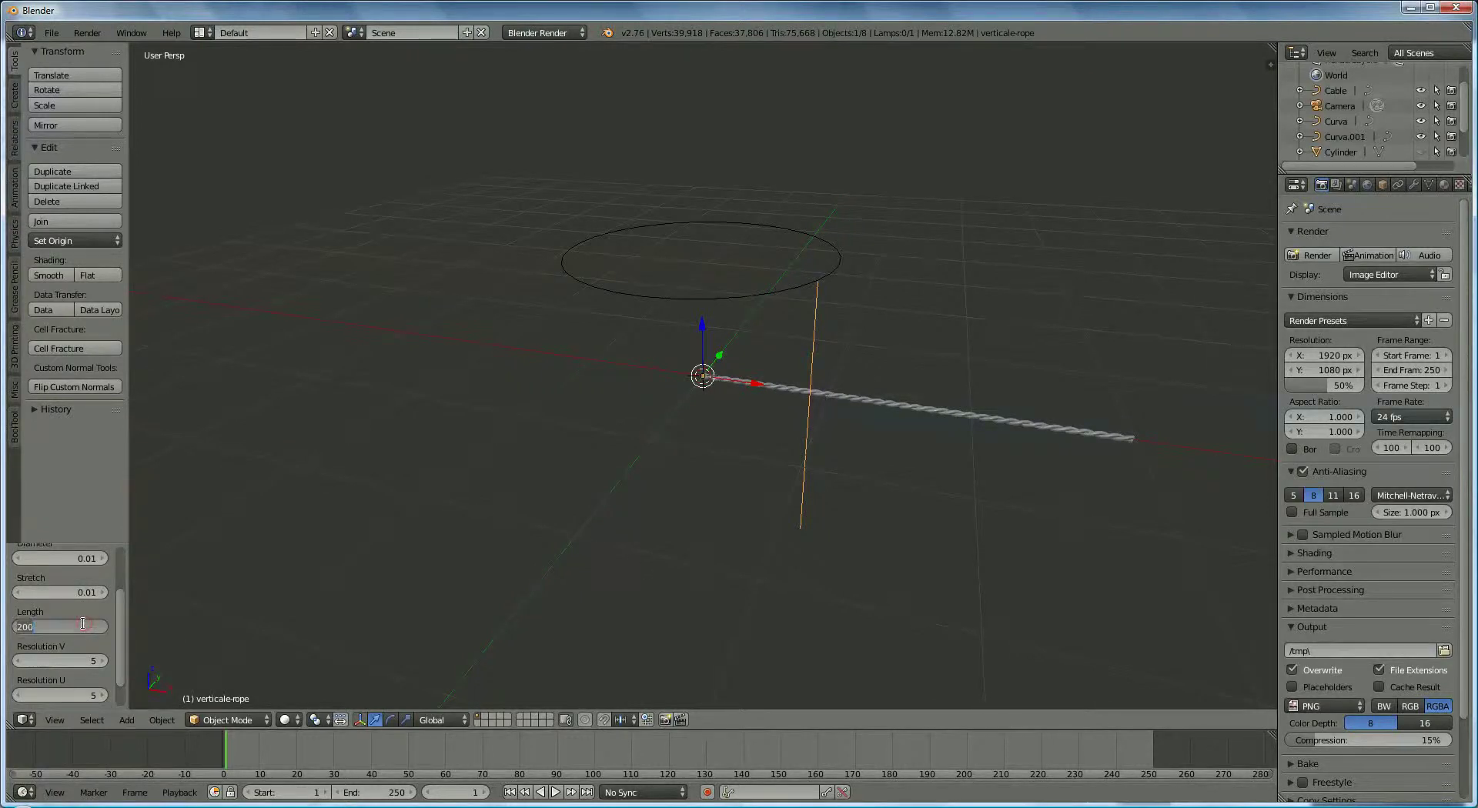
{"action": "type", "text": "300"}
{"action": "key", "text": "Return"}
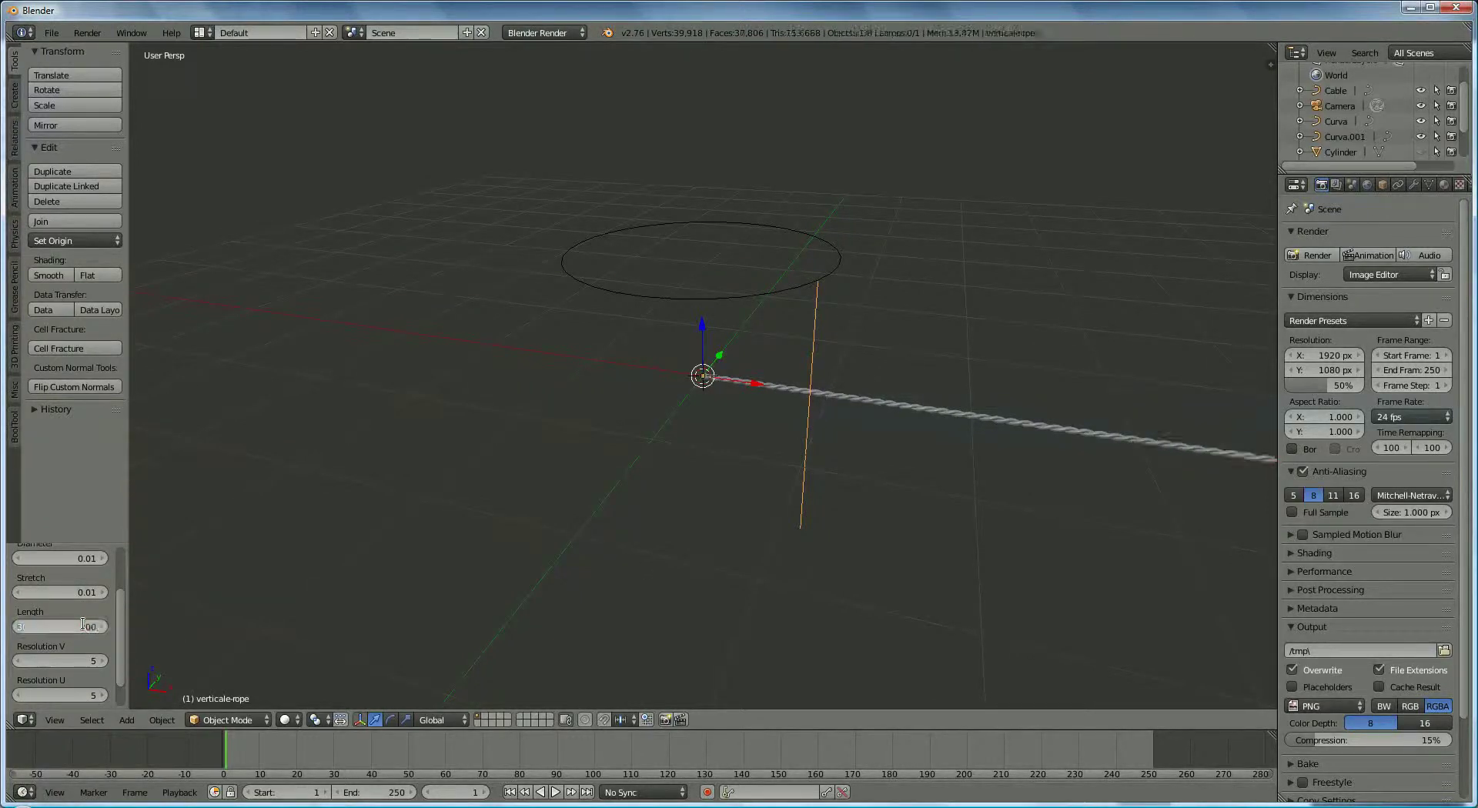
{"action": "scroll", "coordinate": [757, 526], "scroll_direction": "down", "scroll_amount": 2}
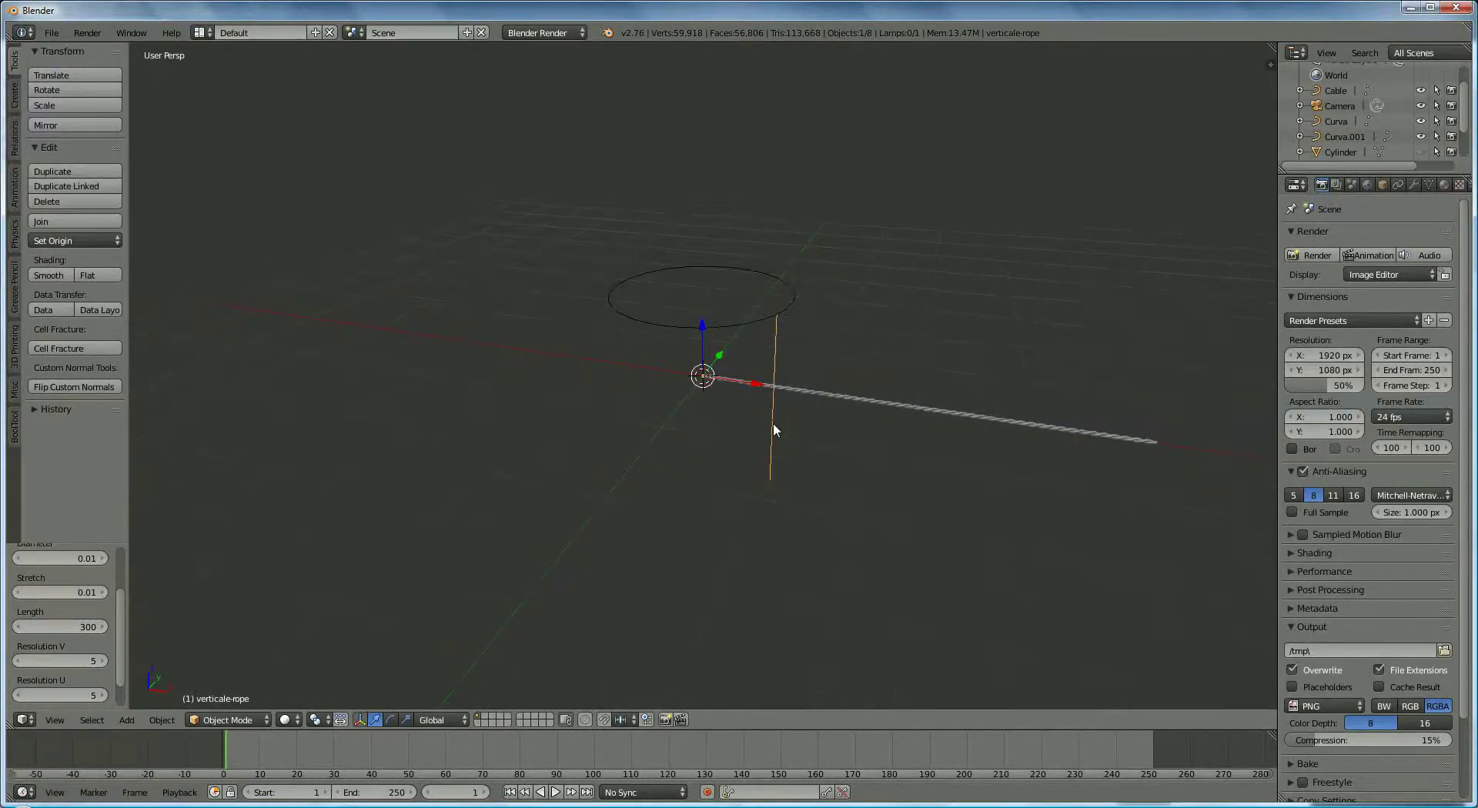
Select both twisted strands of the rope and join them into a single object.
{"action": "middle_click_drag", "start_coordinate": [799, 437], "coordinate": [842, 482]}
{"action": "scroll", "coordinate": [842, 482], "scroll_direction": "up", "scroll_amount": 4}
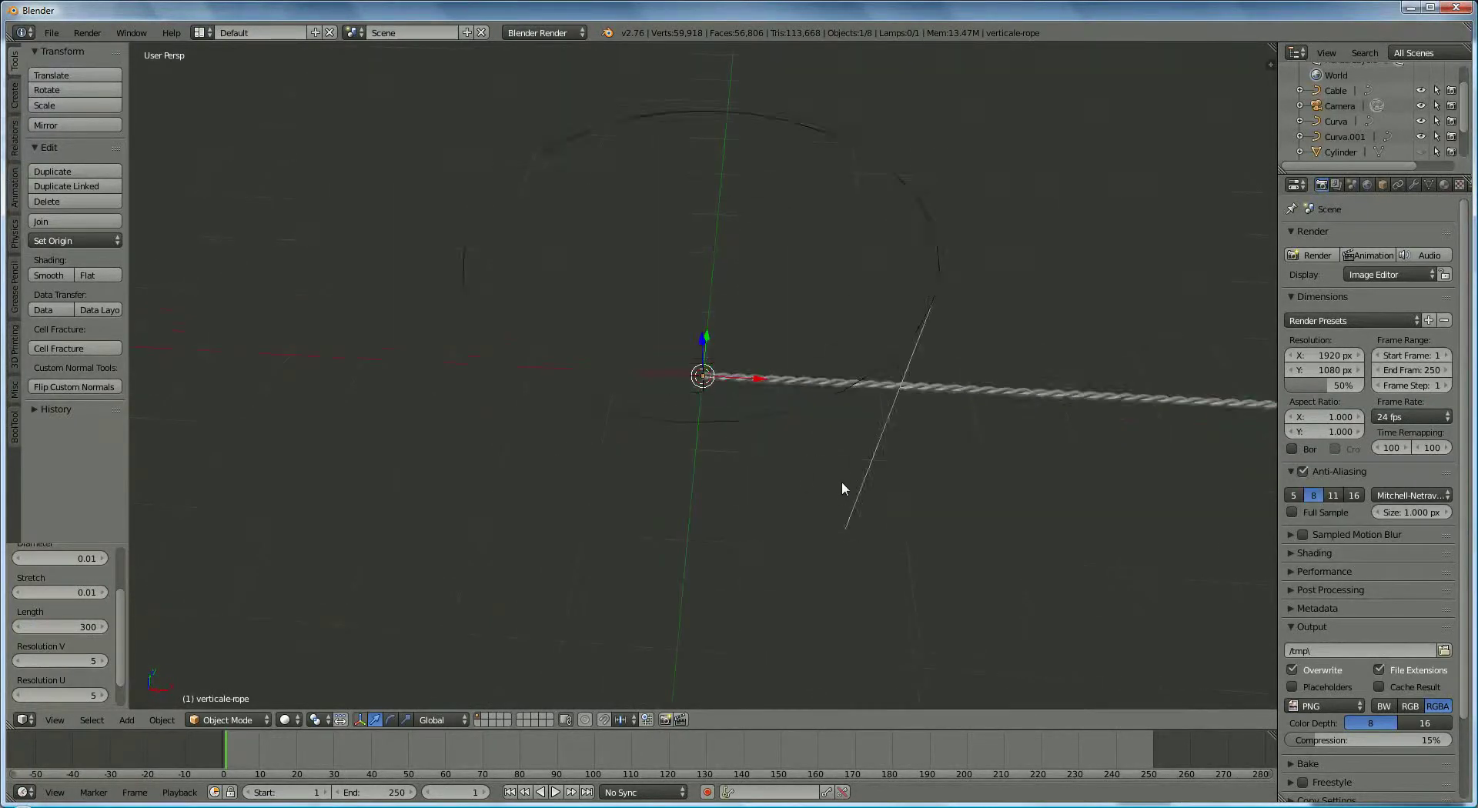
{"action": "scroll", "coordinate": [842, 481], "scroll_direction": "up", "scroll_amount": 6}
{"action": "right_click", "coordinate": [747, 391]}
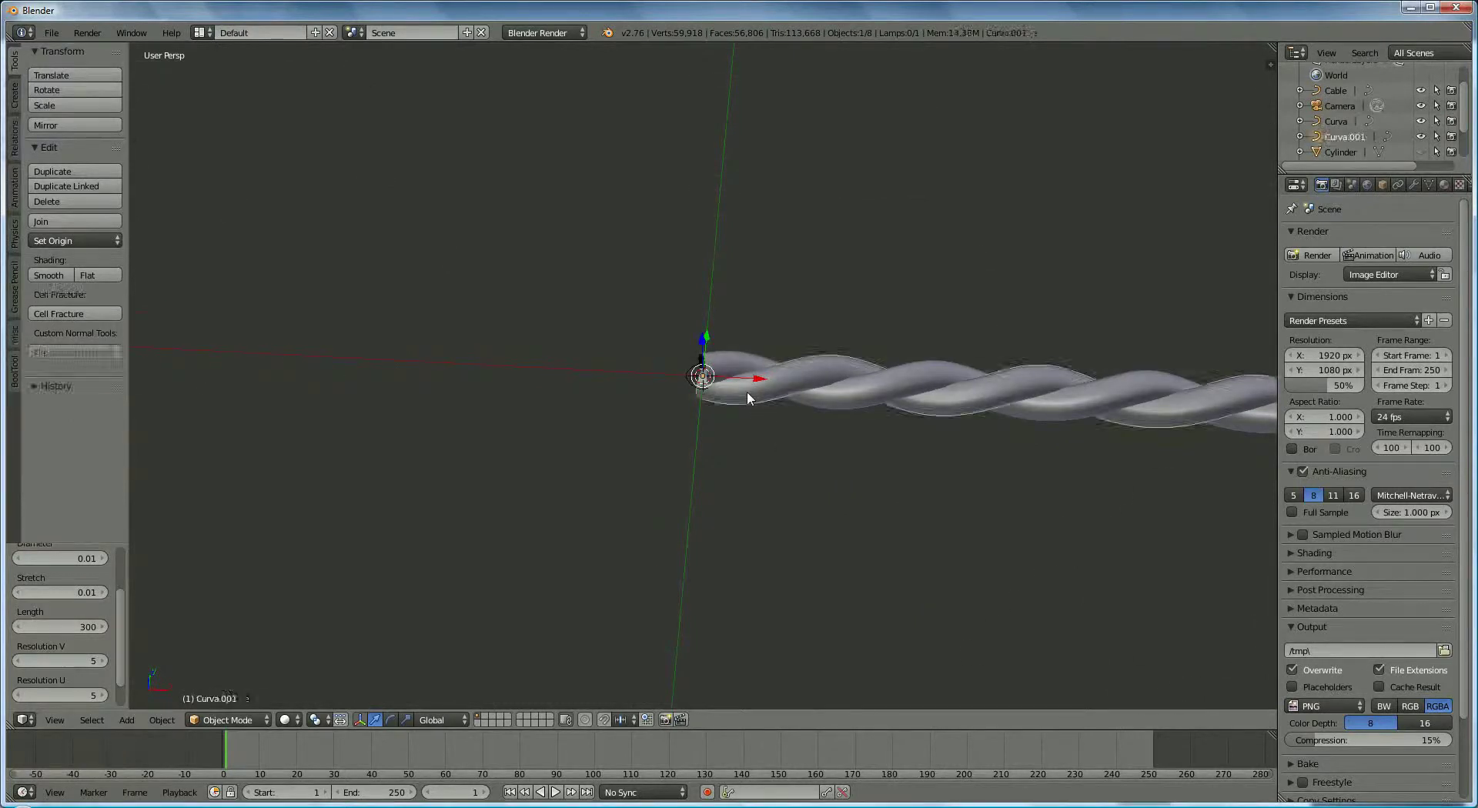
{"action": "right_click", "coordinate": [727, 354], "text": "shift"}
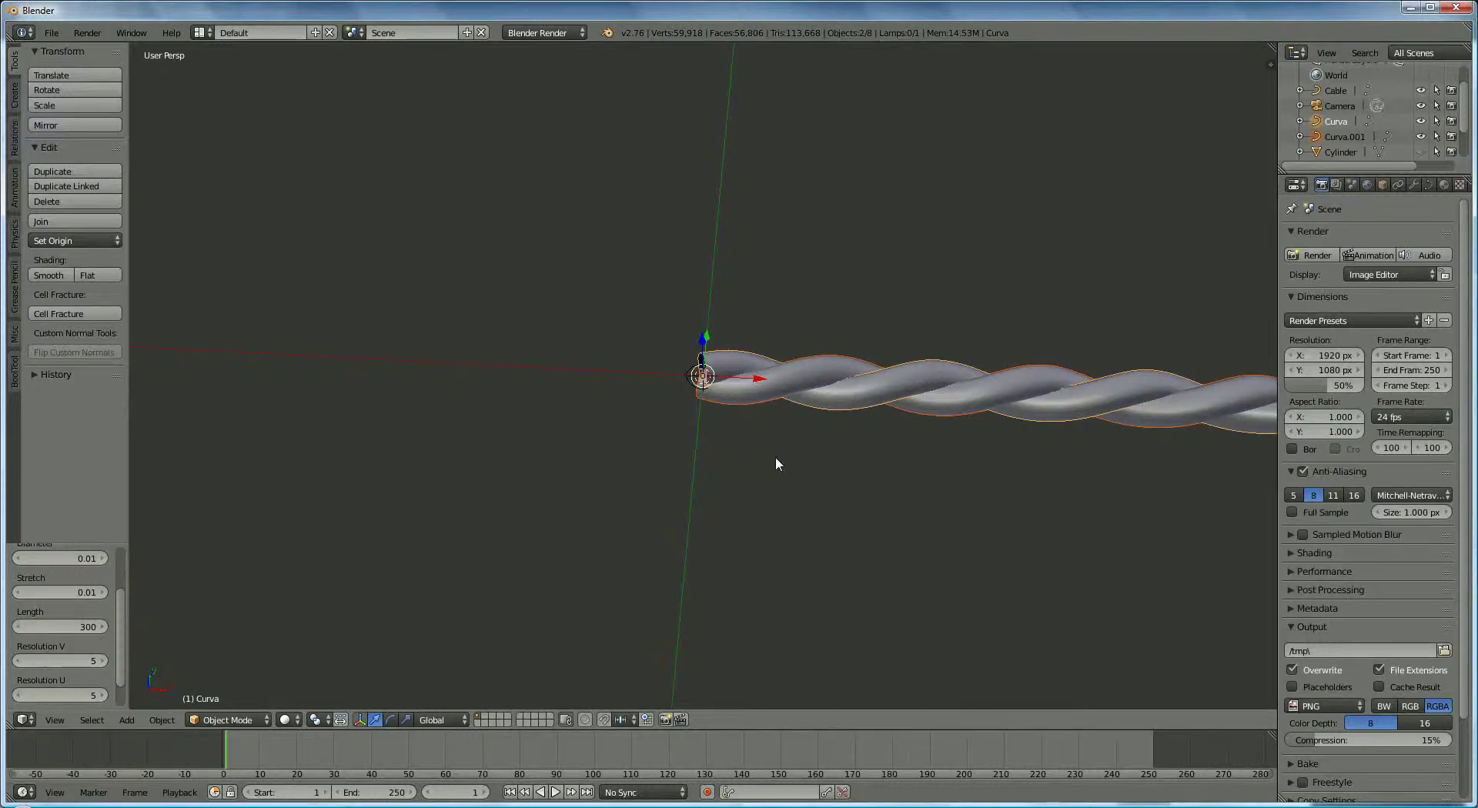
{"action": "key", "text": "ctrl+j"}
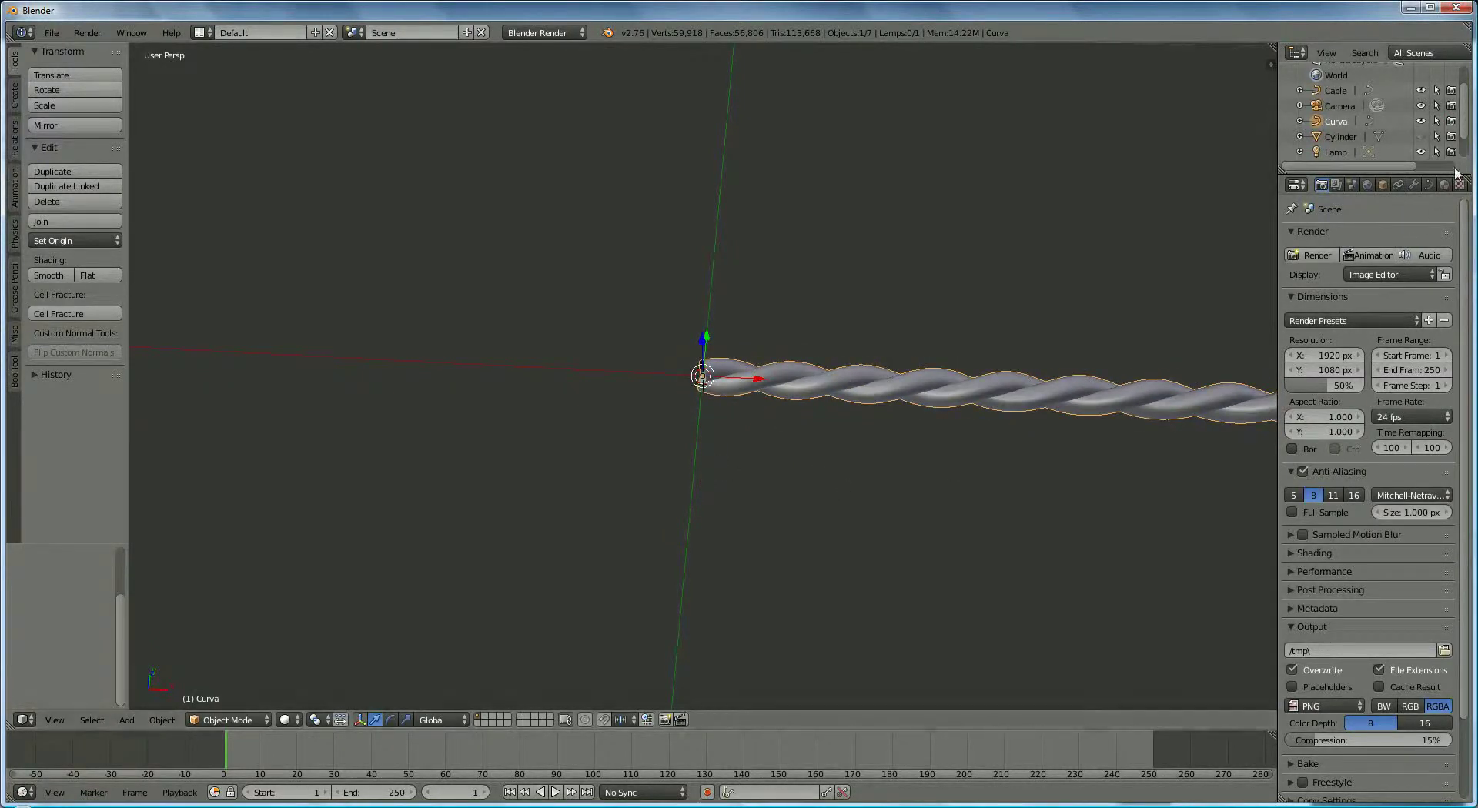
Rename the joined strands object as rope.
{"action": "double_click", "coordinate": [1336, 122]}
{"action": "type", "text": "ro"}
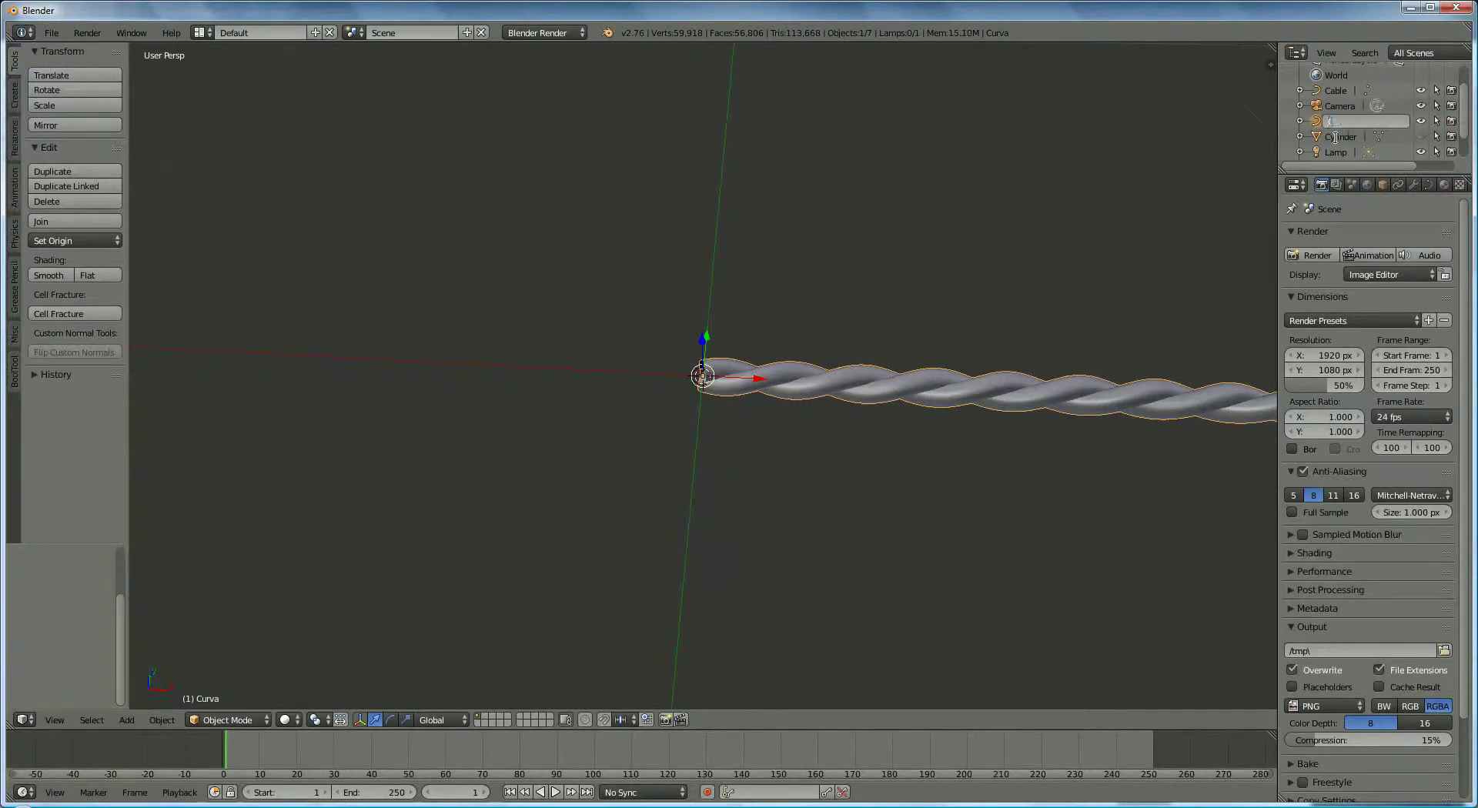
{"action": "type", "text": "pe"}
{"action": "key", "text": "Return"}
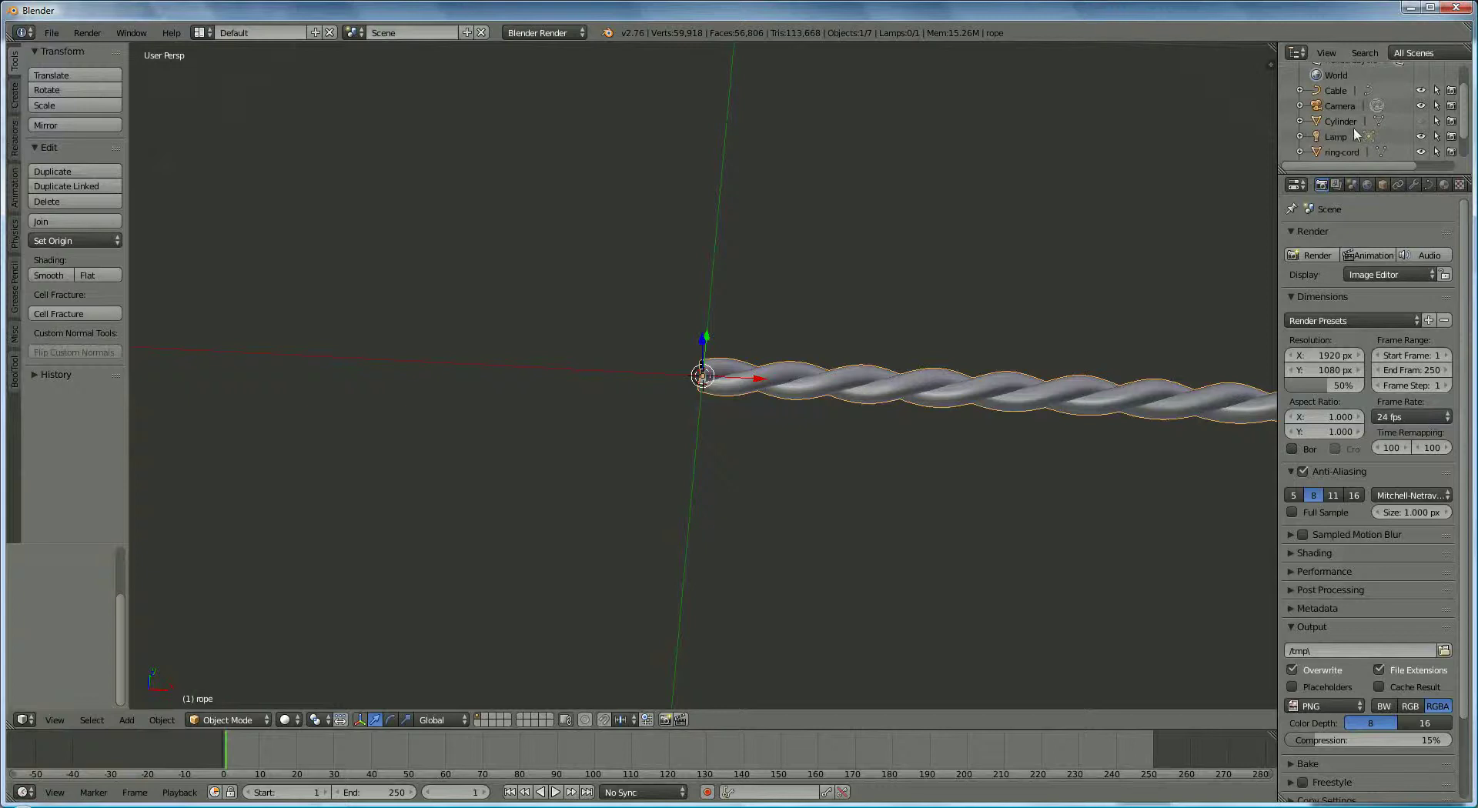
{"action": "scroll", "coordinate": [1464, 121], "scroll_direction": "down", "scroll_amount": 2}
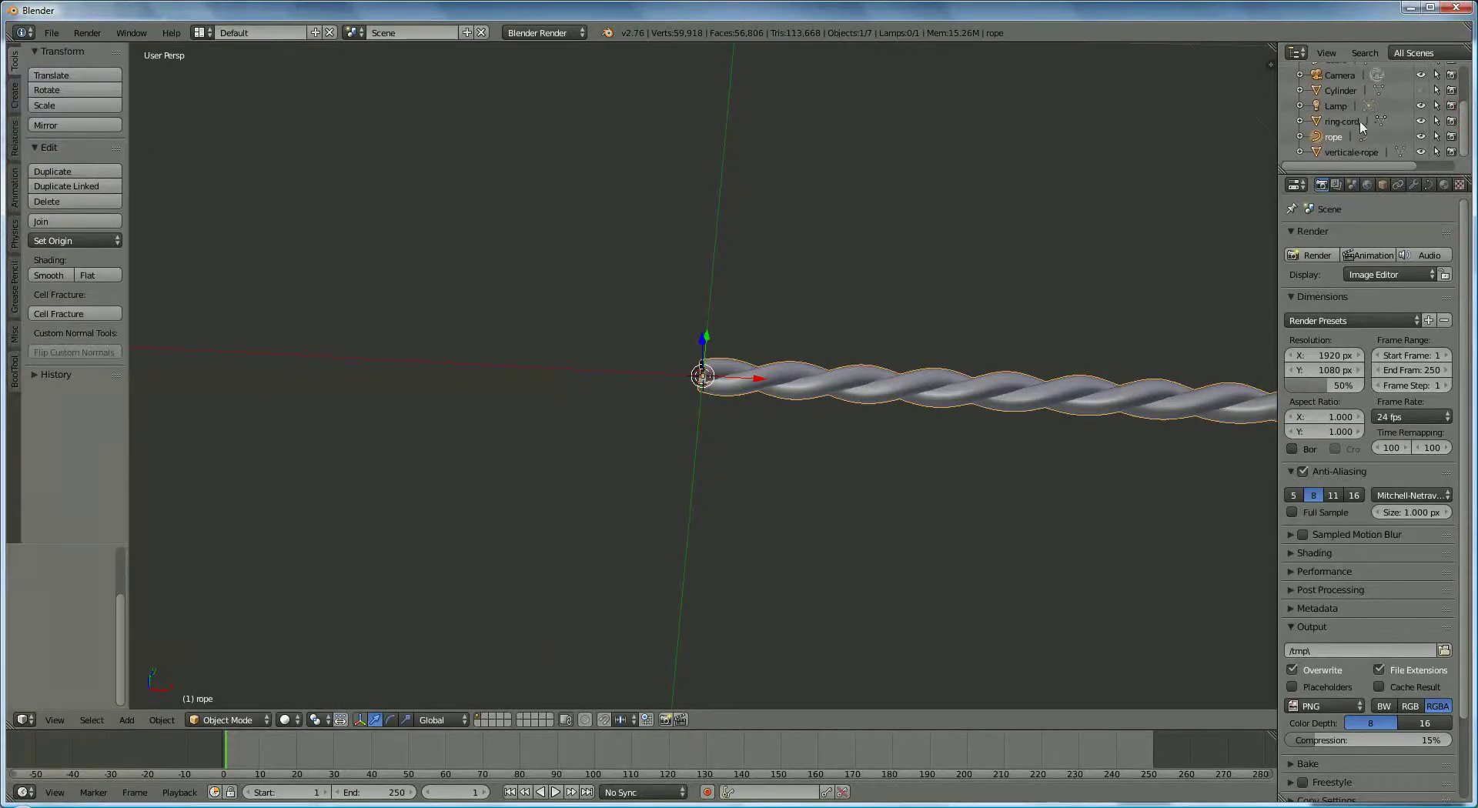
Select ring-cord and verticale-rope together and convert both meshes to curves.
{"action": "scroll", "coordinate": [853, 219], "scroll_direction": "down", "scroll_amount": 5}
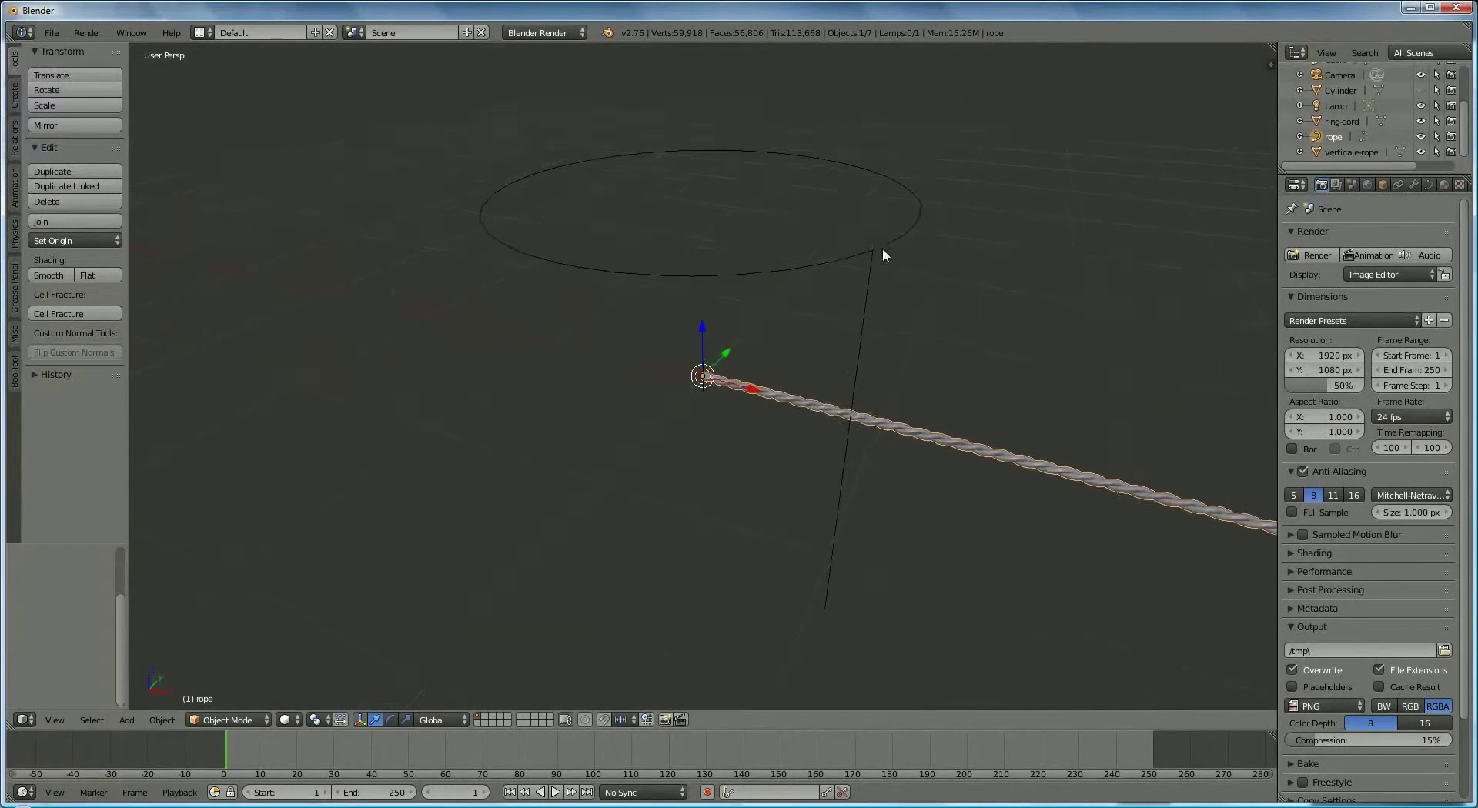
{"action": "right_click", "coordinate": [890, 248]}
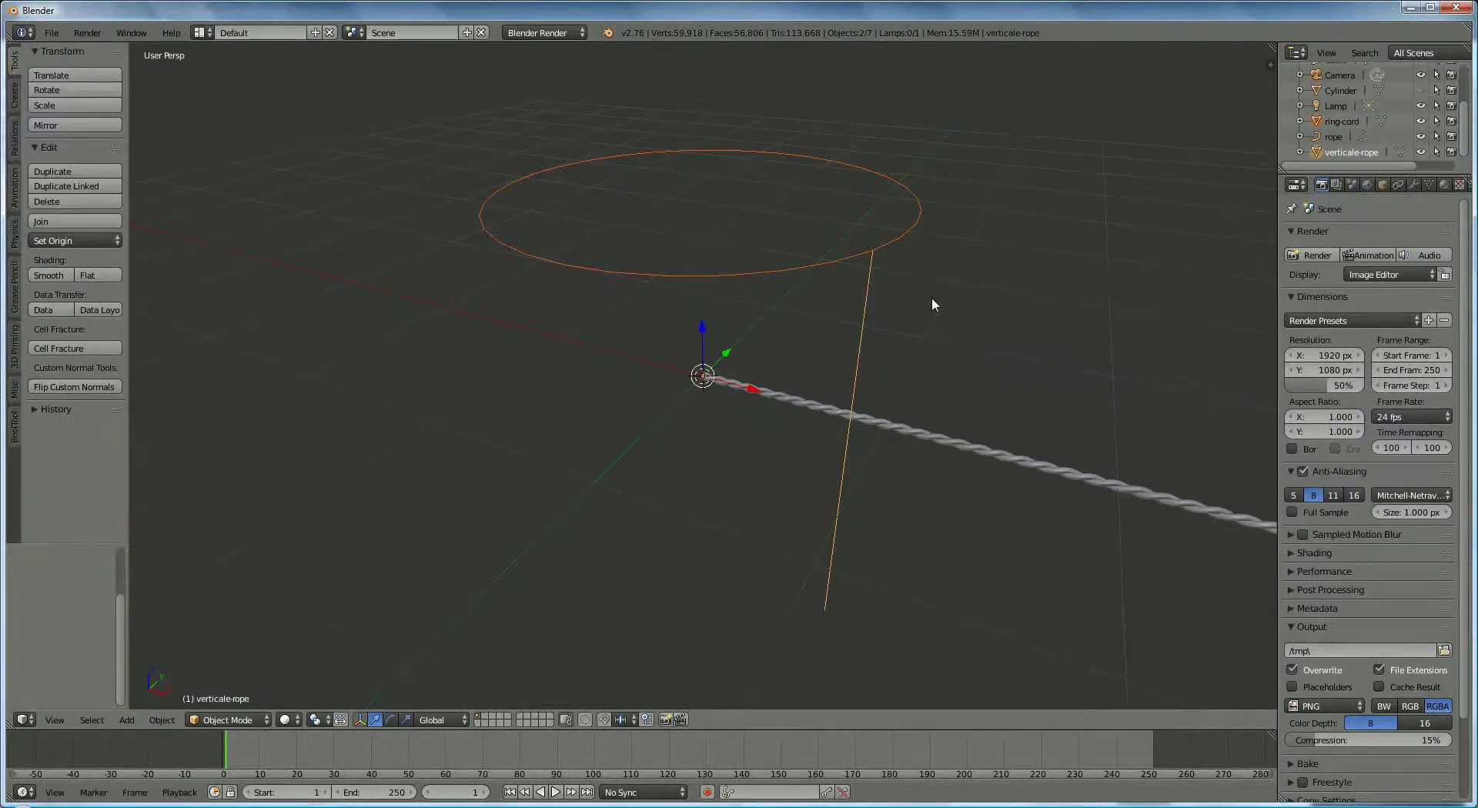
{"action": "key", "text": "alt+c"}
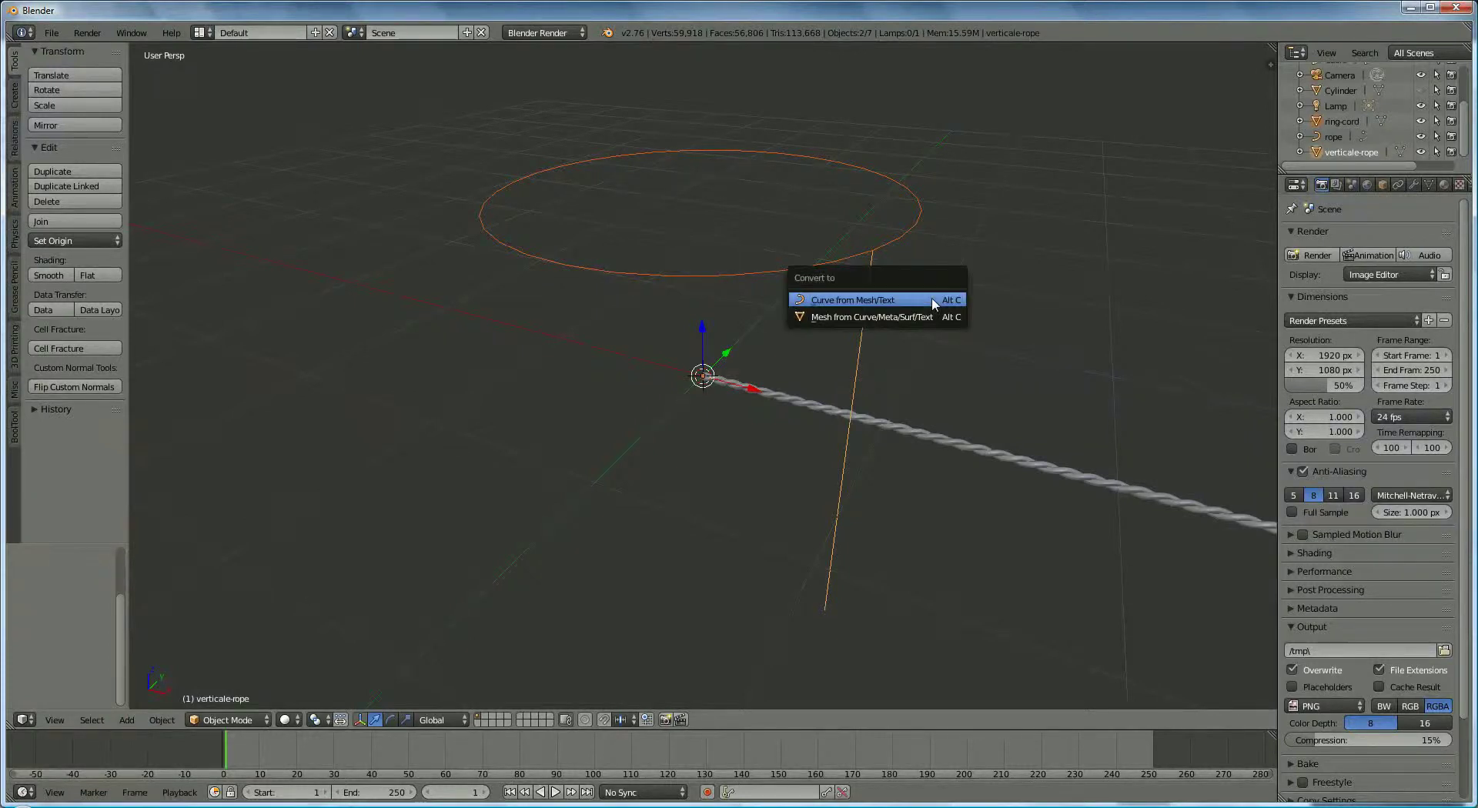
{"action": "left_click", "coordinate": [859, 300]}
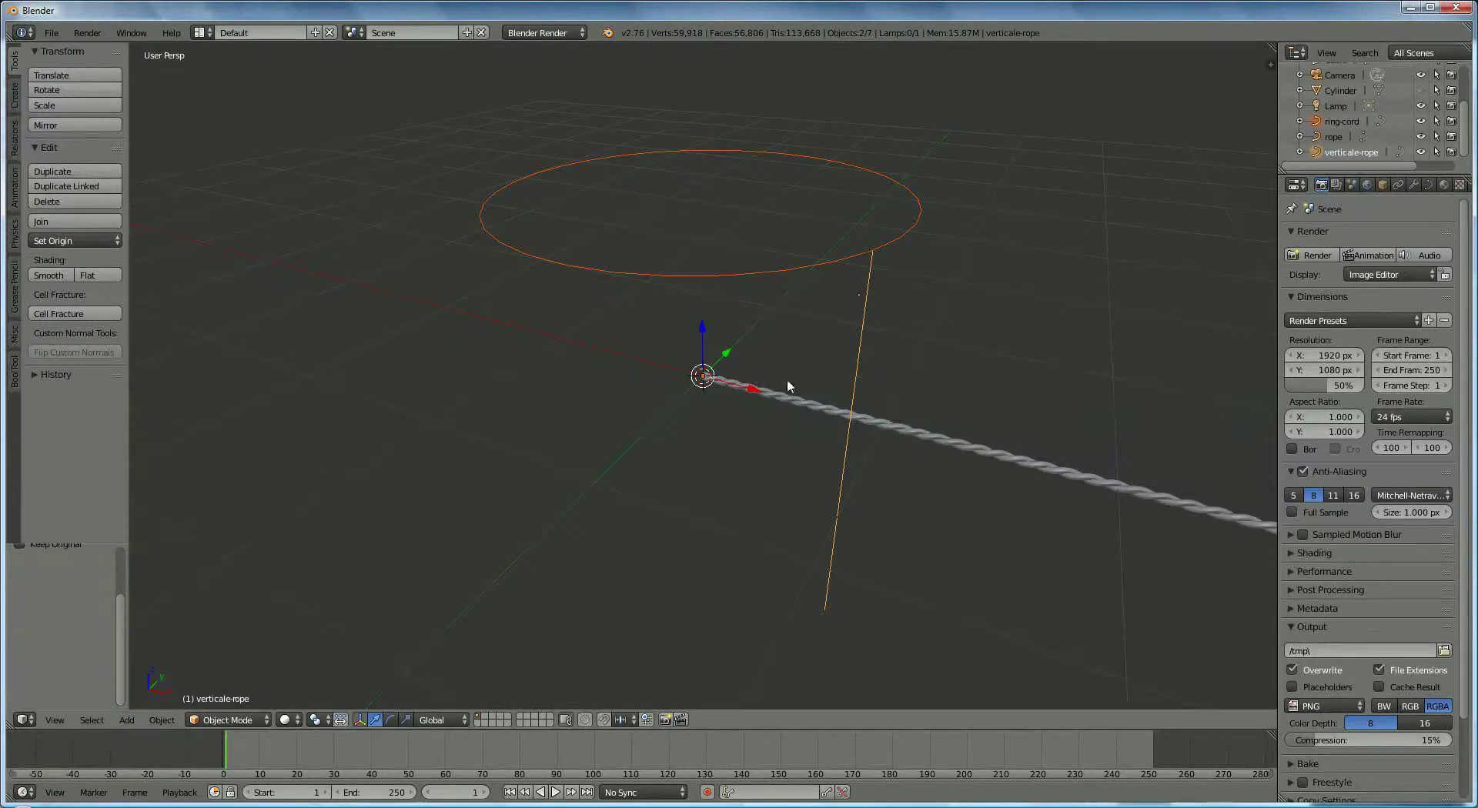
Add a Curve modifier to the rope object with ring-cord as its deforming object.
{"action": "right_click", "coordinate": [803, 405]}
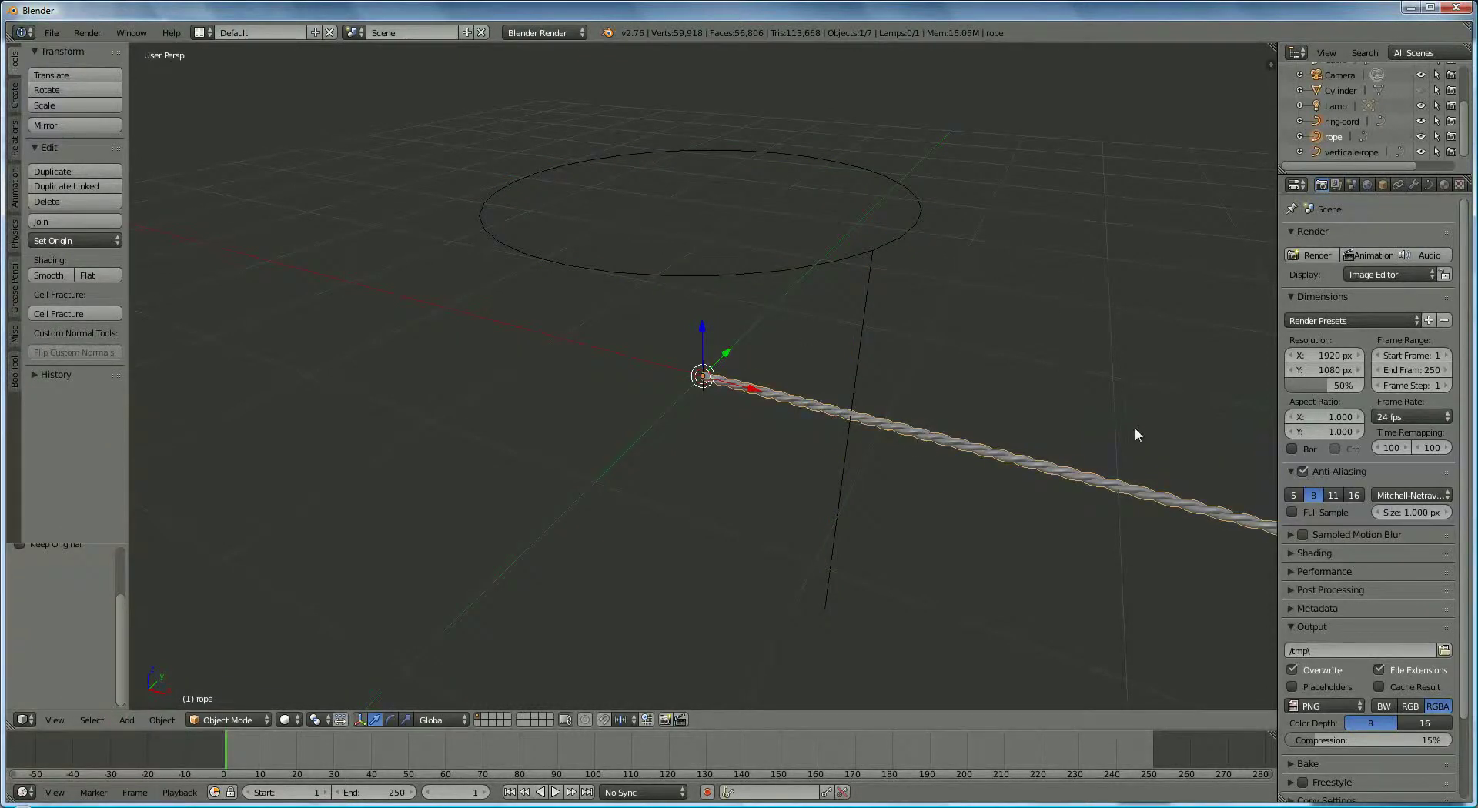
{"action": "left_click", "coordinate": [1413, 186]}
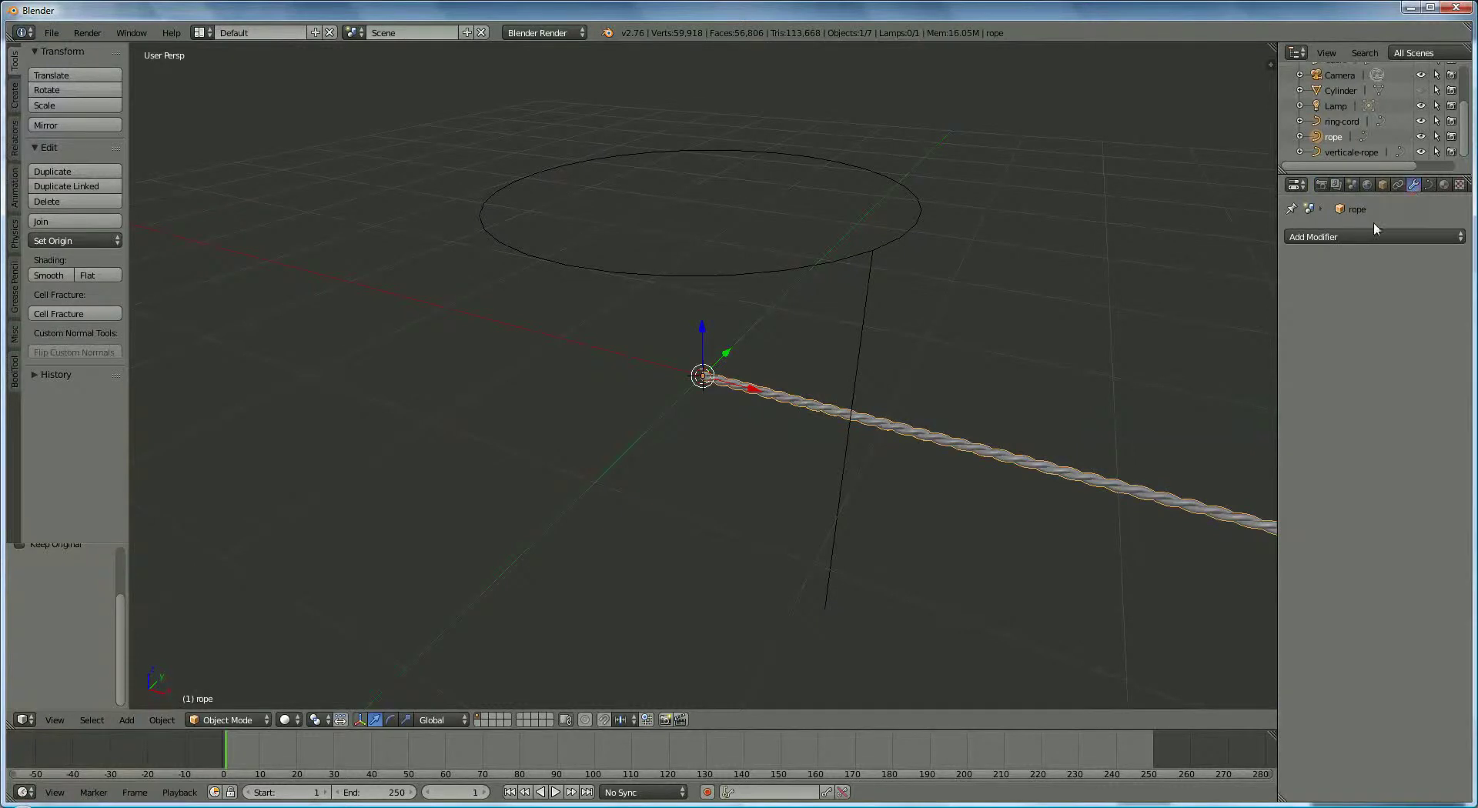
{"action": "left_click", "coordinate": [1360, 233]}
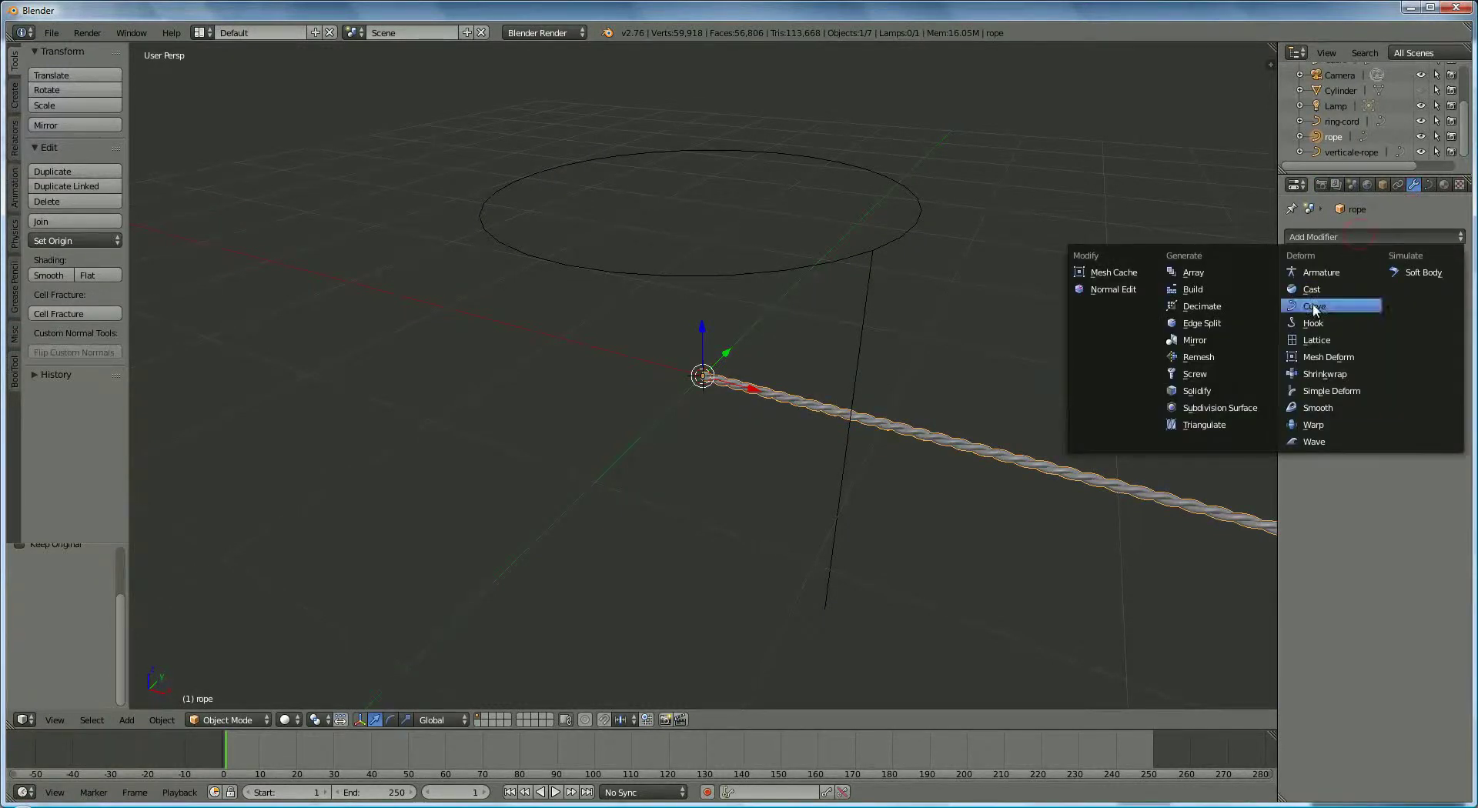
{"action": "left_click", "coordinate": [1314, 307]}
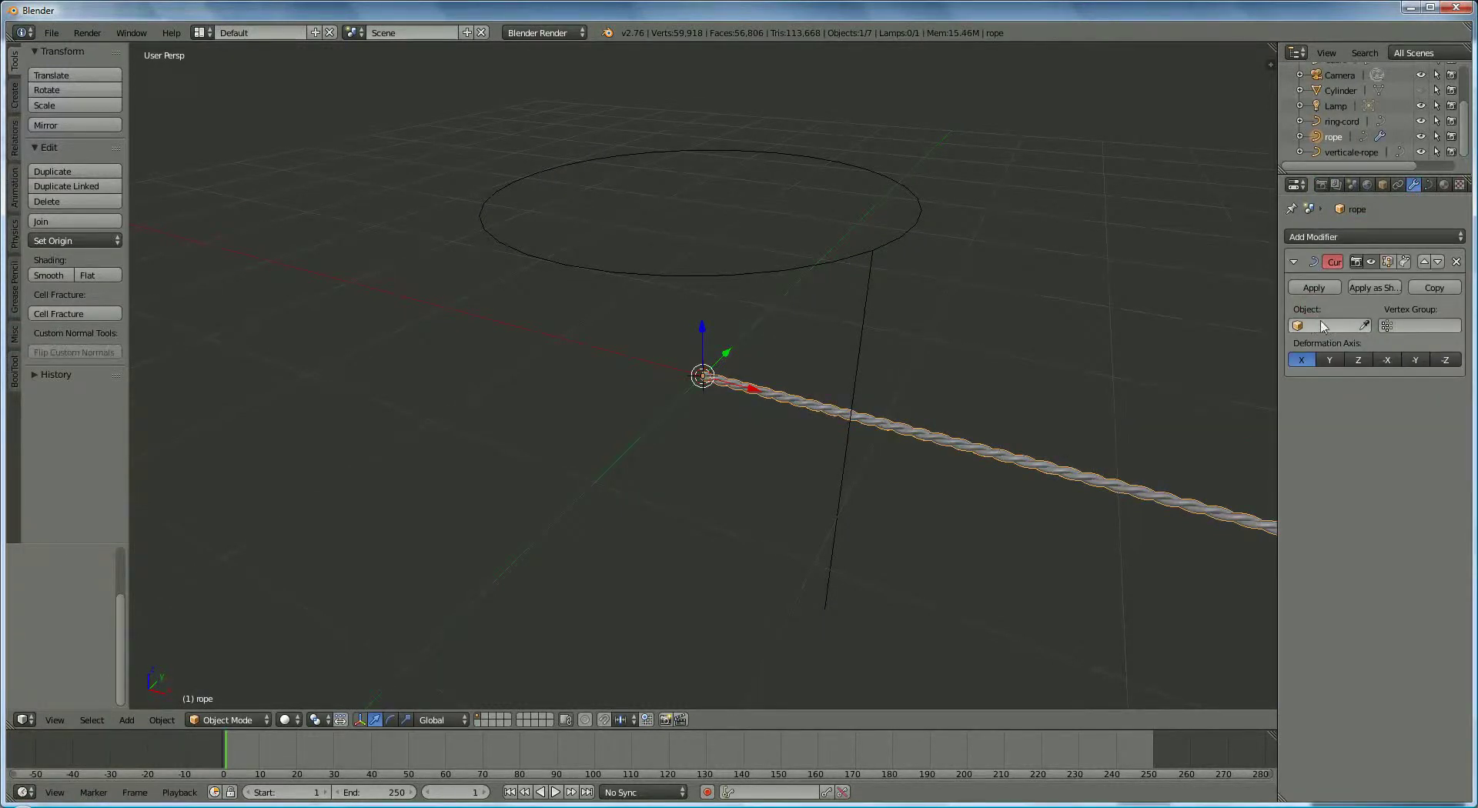
{"action": "left_click", "coordinate": [1320, 327]}
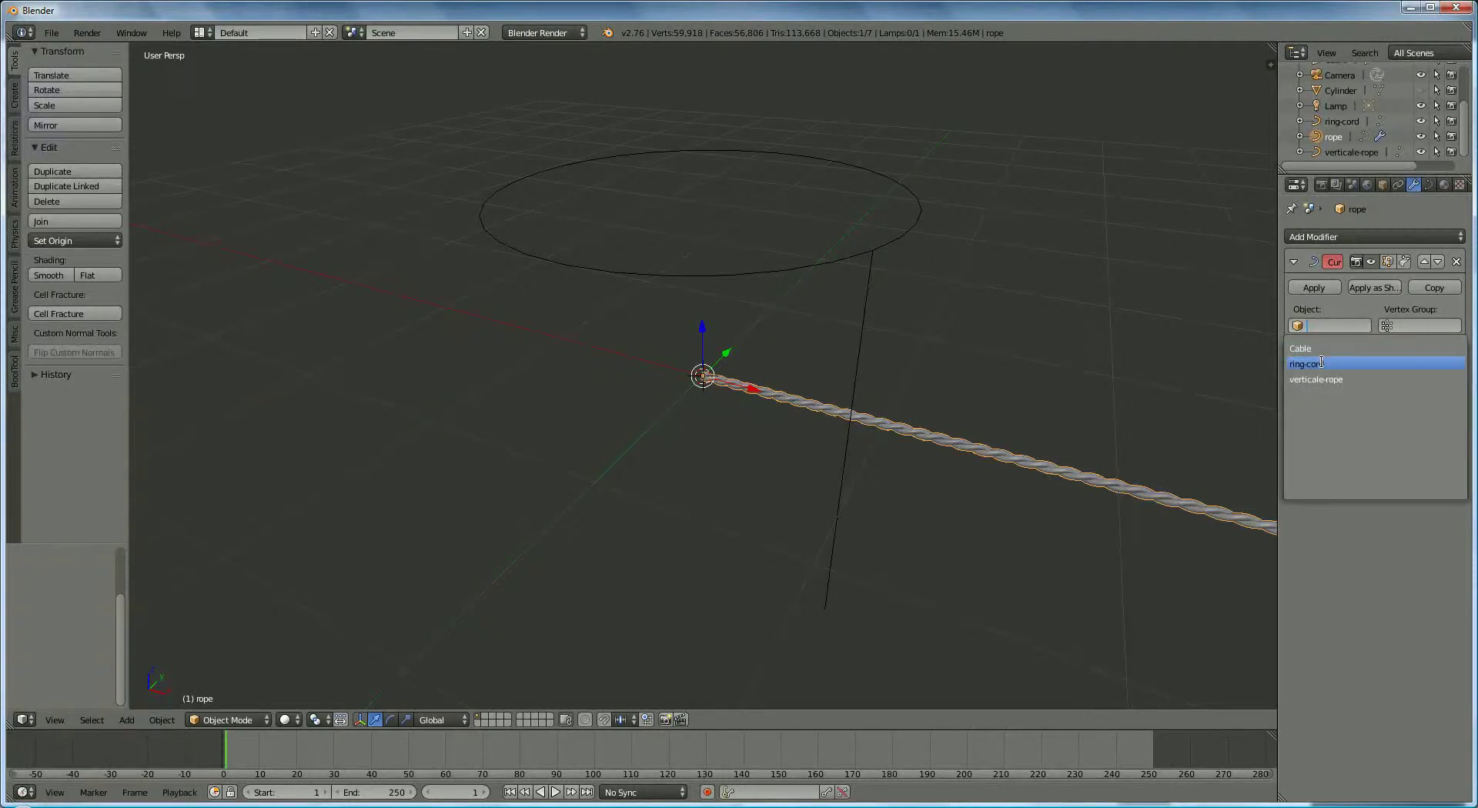
{"action": "left_click", "coordinate": [1321, 363]}
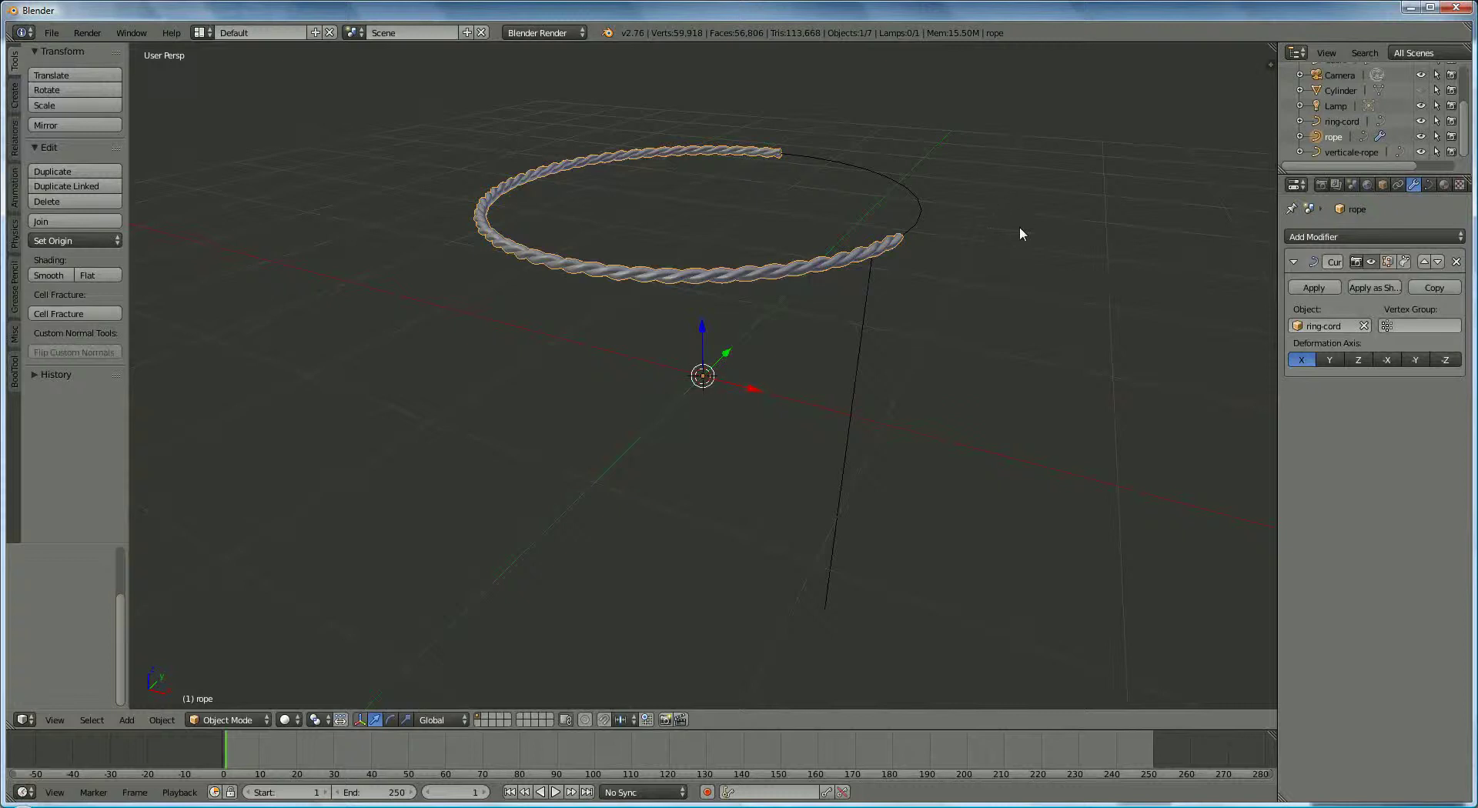
Scale the rope up by about 1.384 and again by about 1.027 to close the gap around the ring.
{"action": "key", "text": "s"}
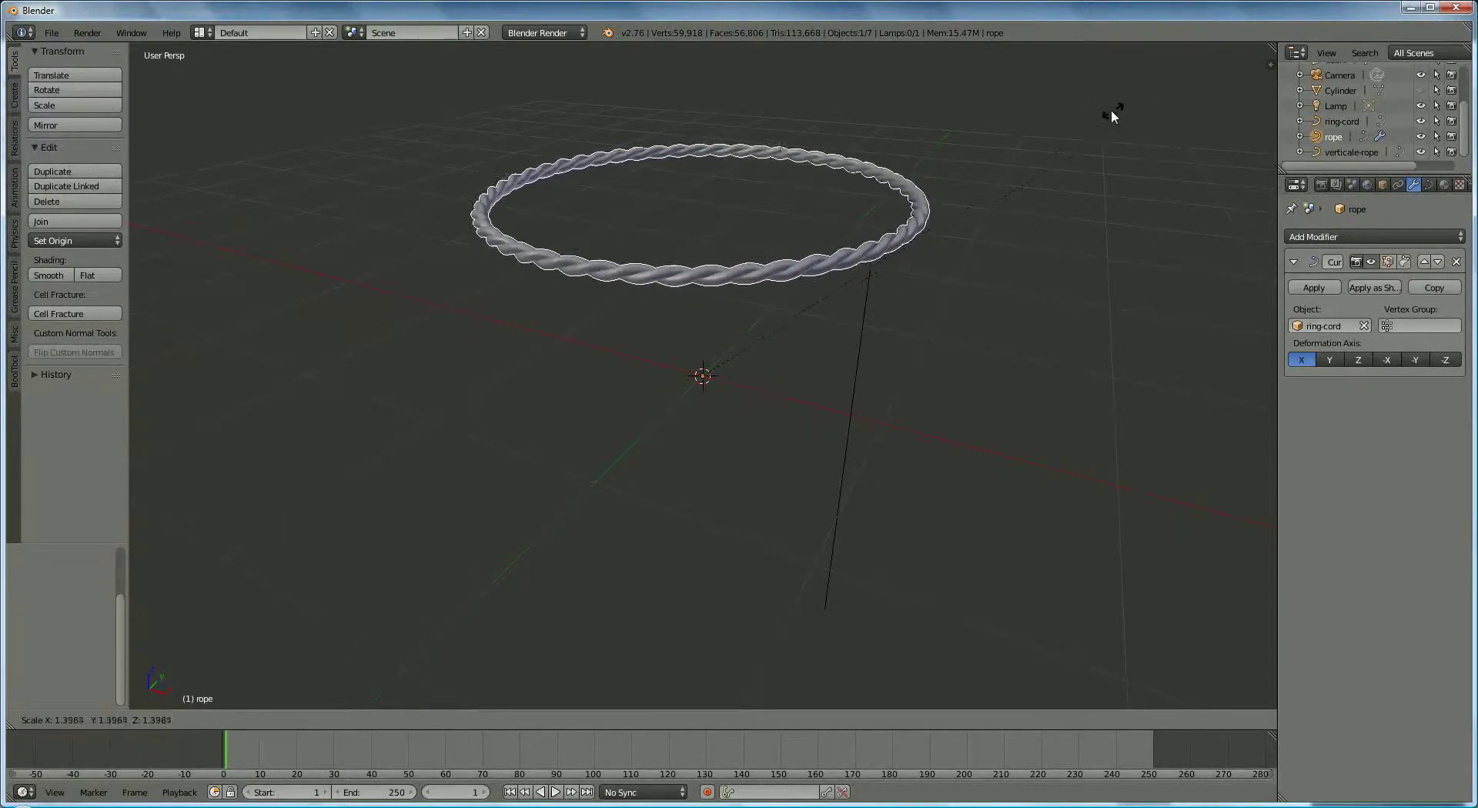
{"action": "left_click", "coordinate": [1097, 132]}
{"action": "middle_click_drag", "start_coordinate": [792, 243], "coordinate": [832, 320]}
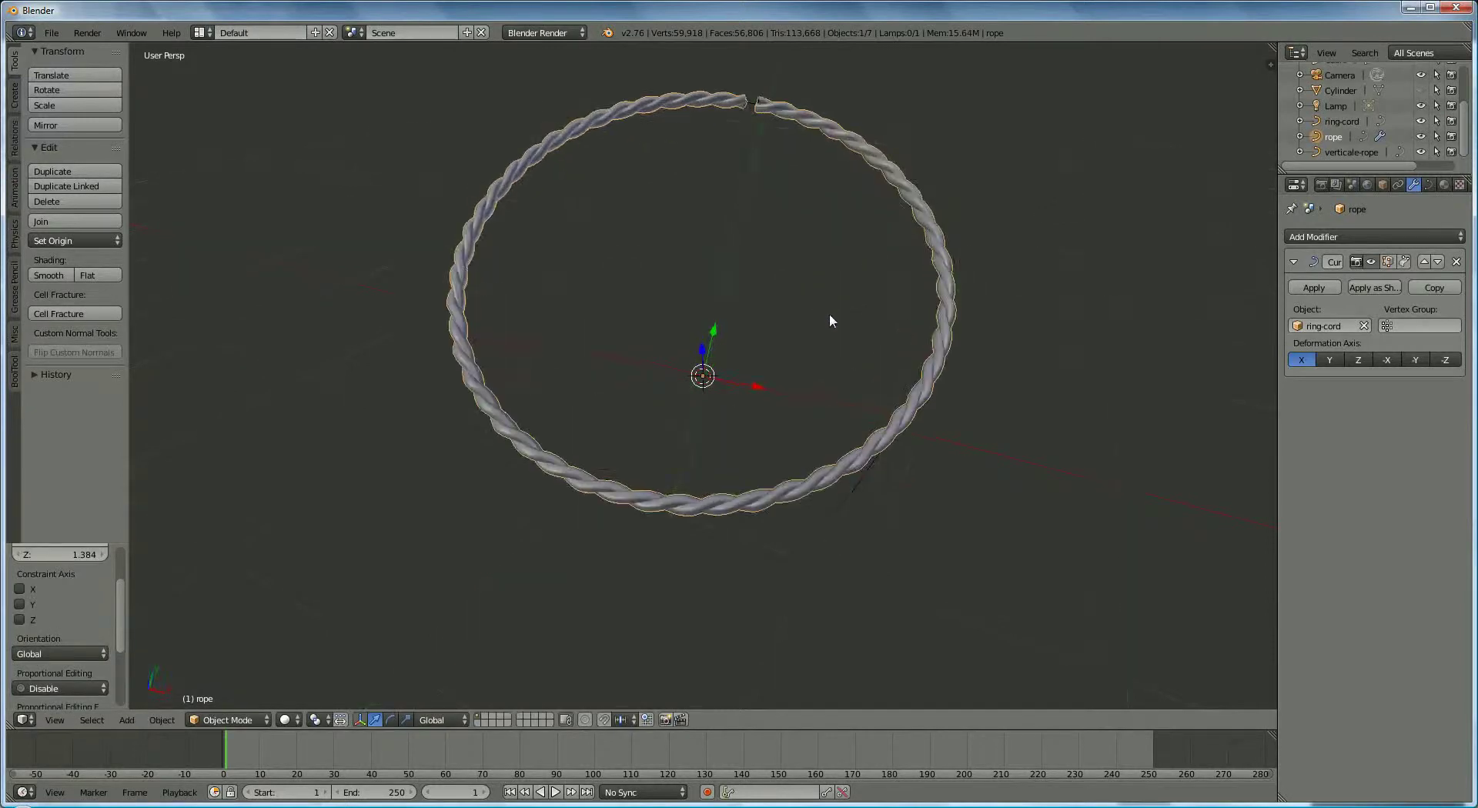
{"action": "scroll", "coordinate": [827, 312], "scroll_direction": "up", "scroll_amount": 4}
{"action": "middle_click_drag", "start_coordinate": [782, 169], "coordinate": [844, 321]}
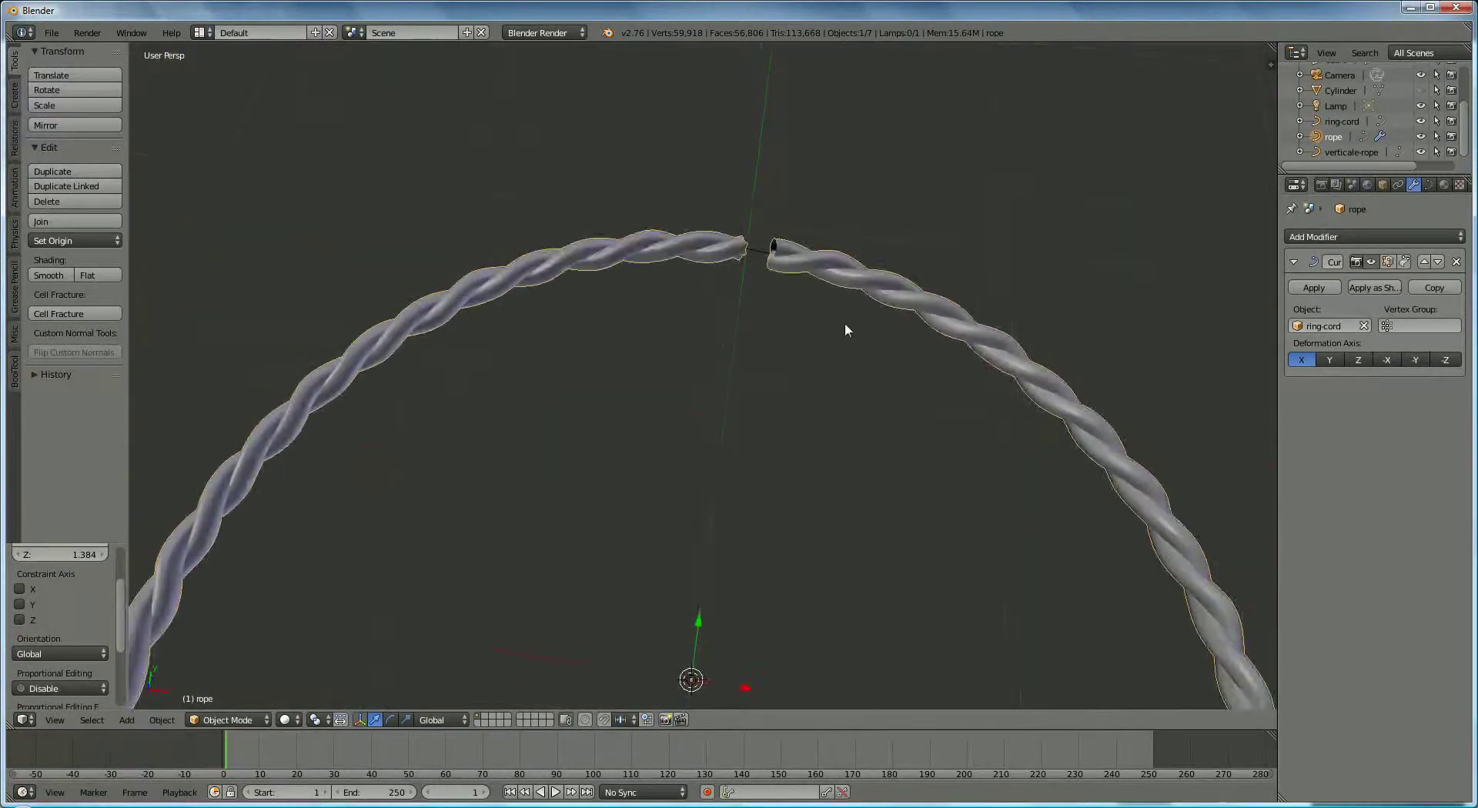
{"action": "scroll", "coordinate": [862, 308], "scroll_direction": "up", "scroll_amount": 2}
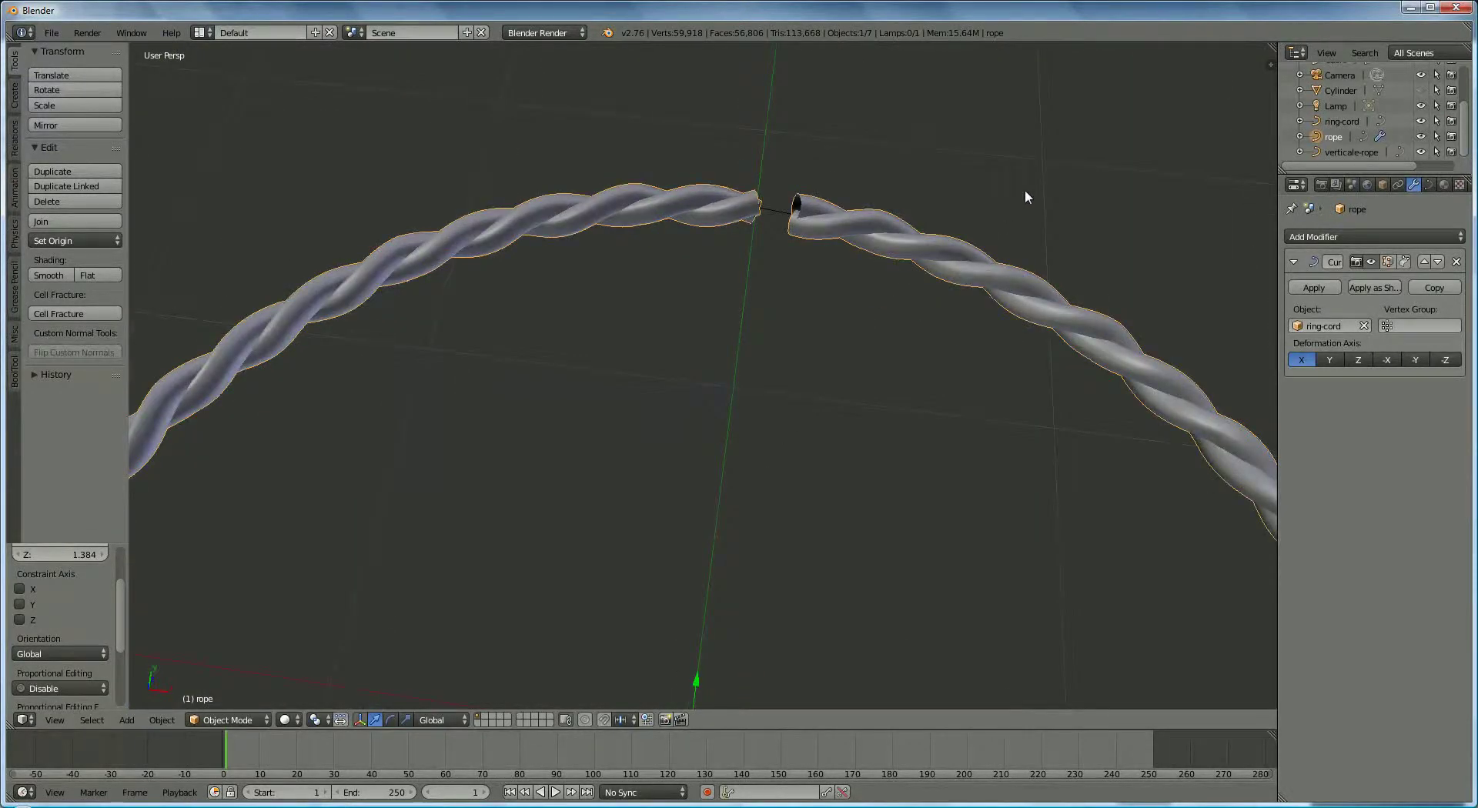
{"action": "key", "text": "s"}
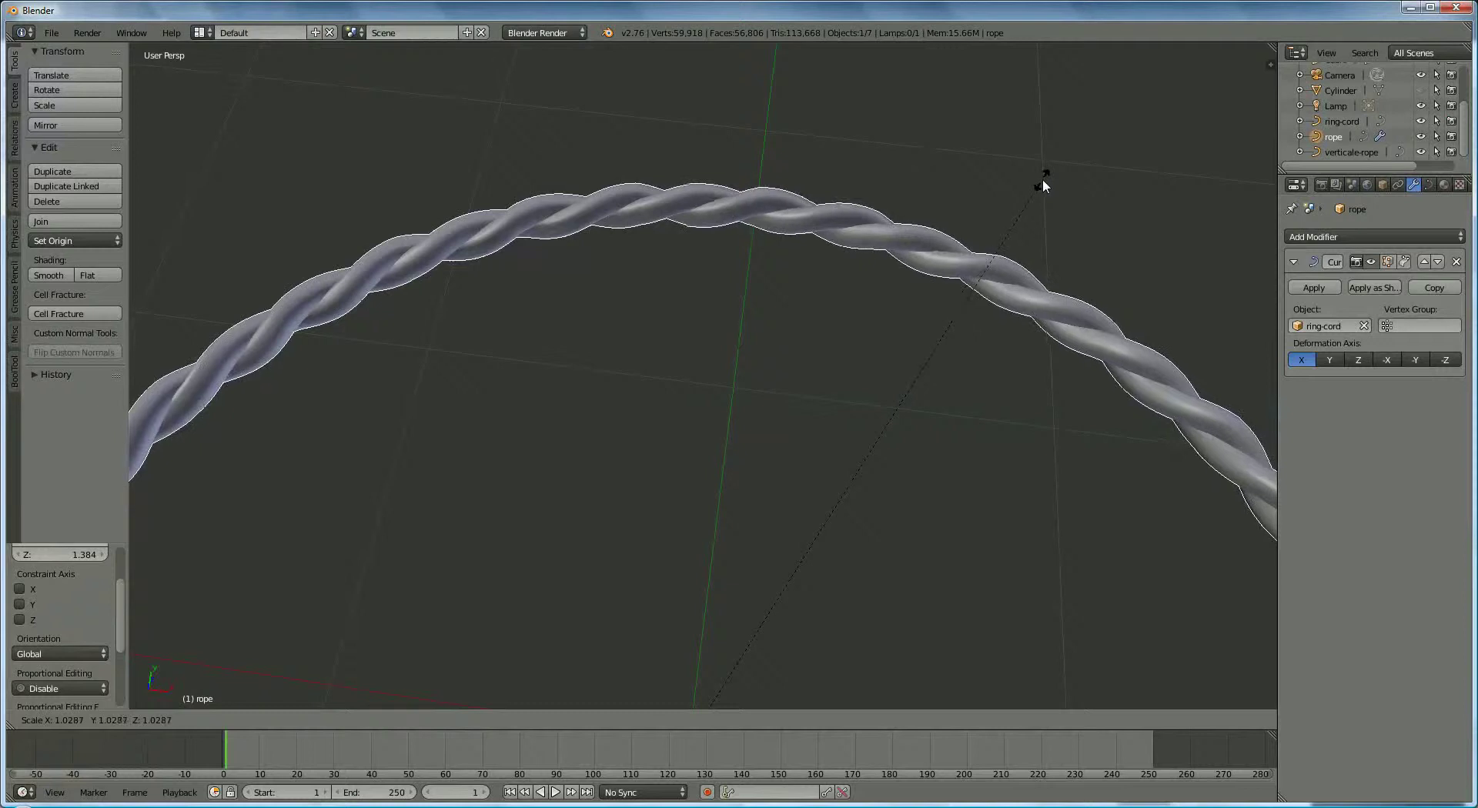
{"action": "left_click", "coordinate": [1041, 178]}
Apply the Curve modifier on the ring-shaped rope.
{"action": "scroll", "coordinate": [859, 315], "scroll_direction": "down", "scroll_amount": 4}
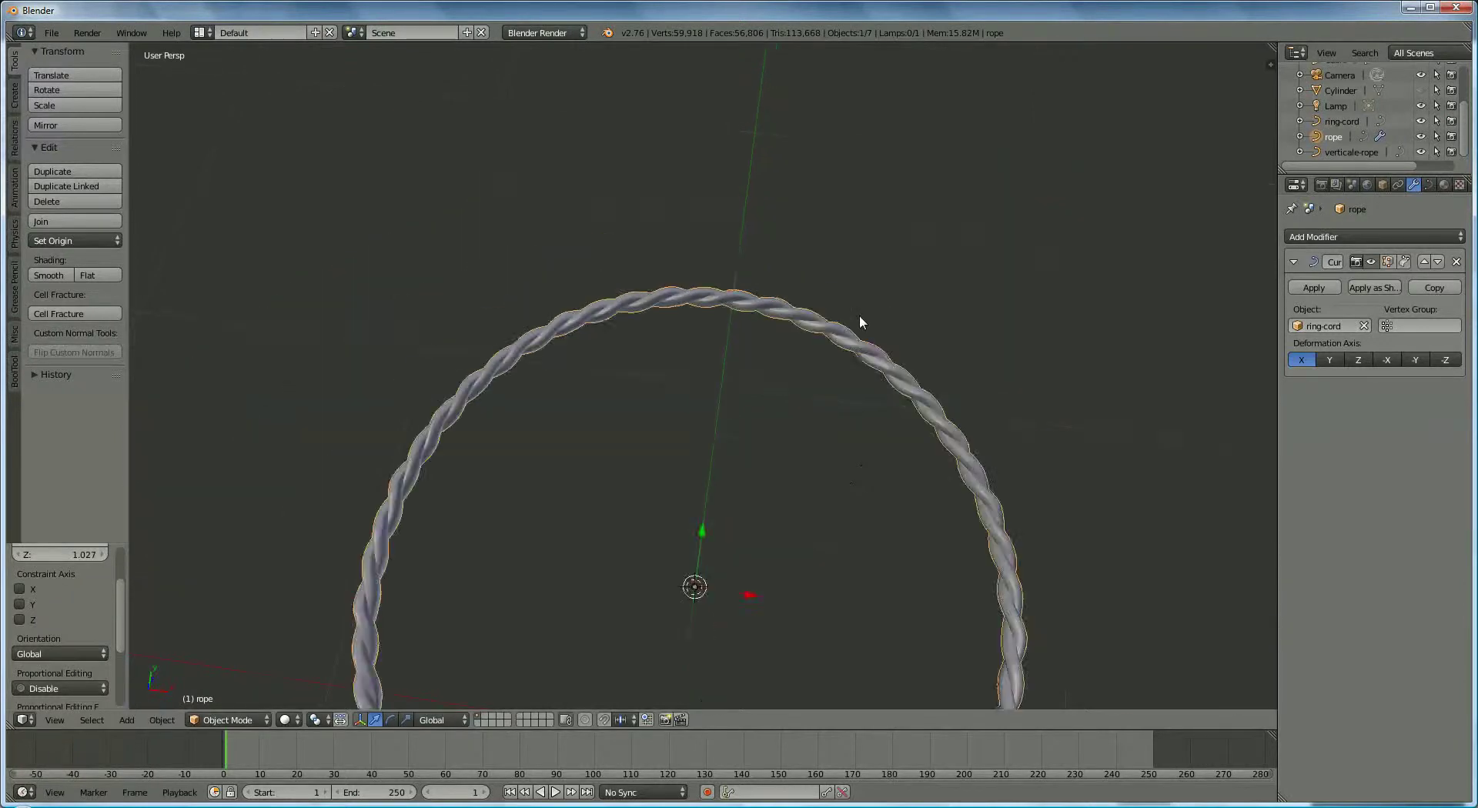
{"action": "middle_click_drag", "start_coordinate": [860, 315], "coordinate": [816, 317]}
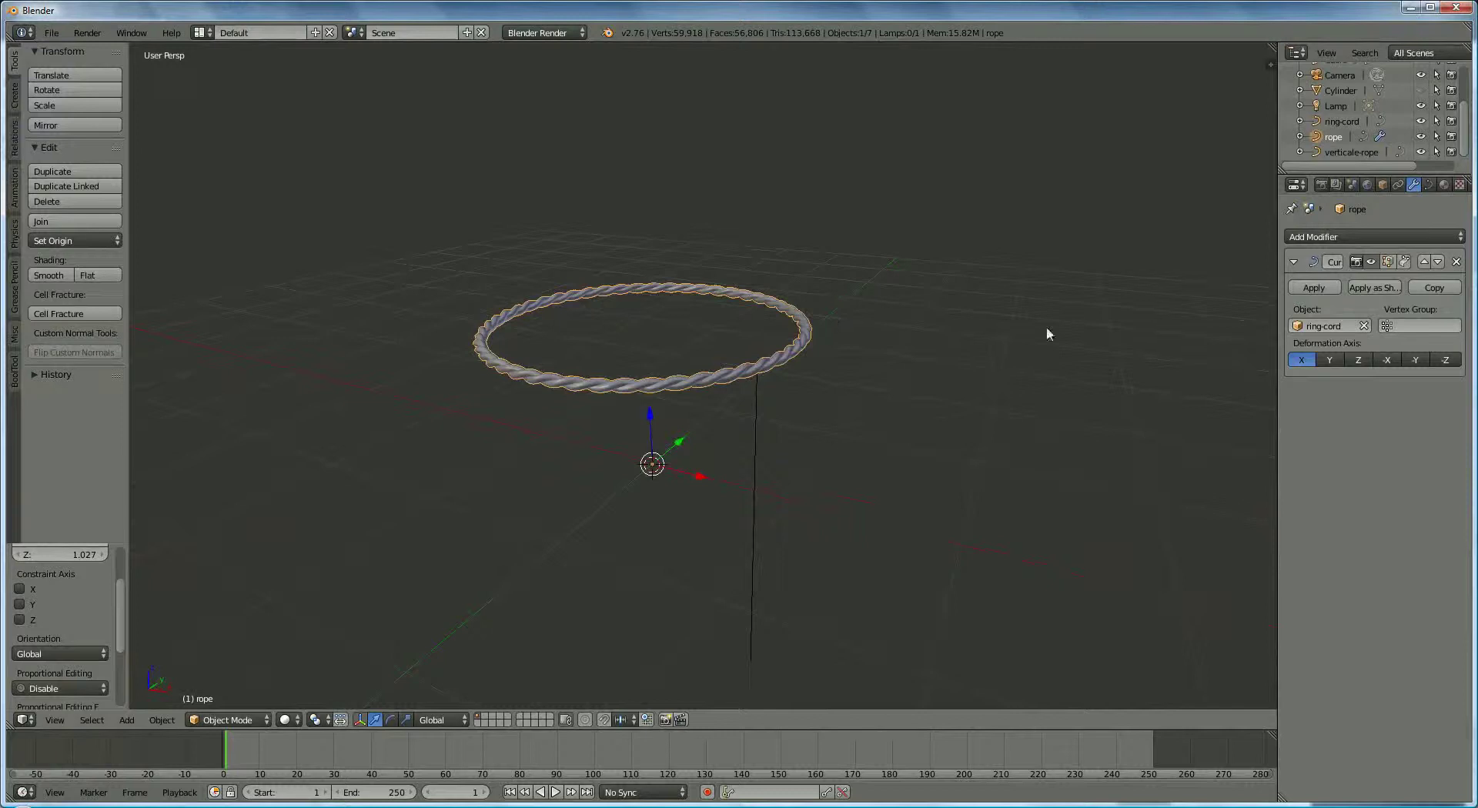
{"action": "left_click", "coordinate": [1314, 287]}
Add a second twisted rope to the scene with the Discurart Rope curve generator.
{"action": "scroll", "coordinate": [936, 348], "scroll_direction": "down", "scroll_amount": 2}
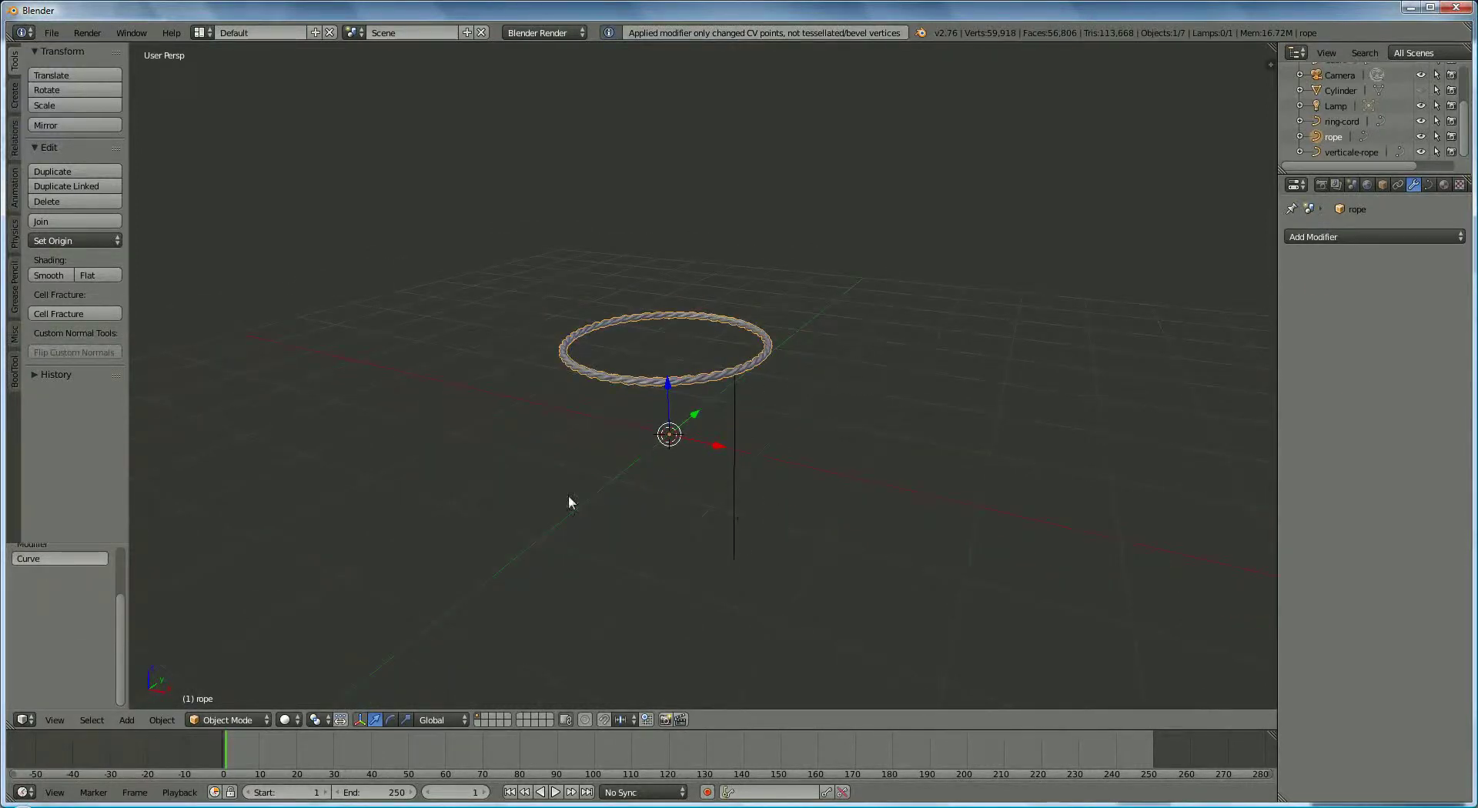
{"action": "left_click", "coordinate": [127, 720]}
{"action": "mouse_move", "coordinate": [147, 702]}
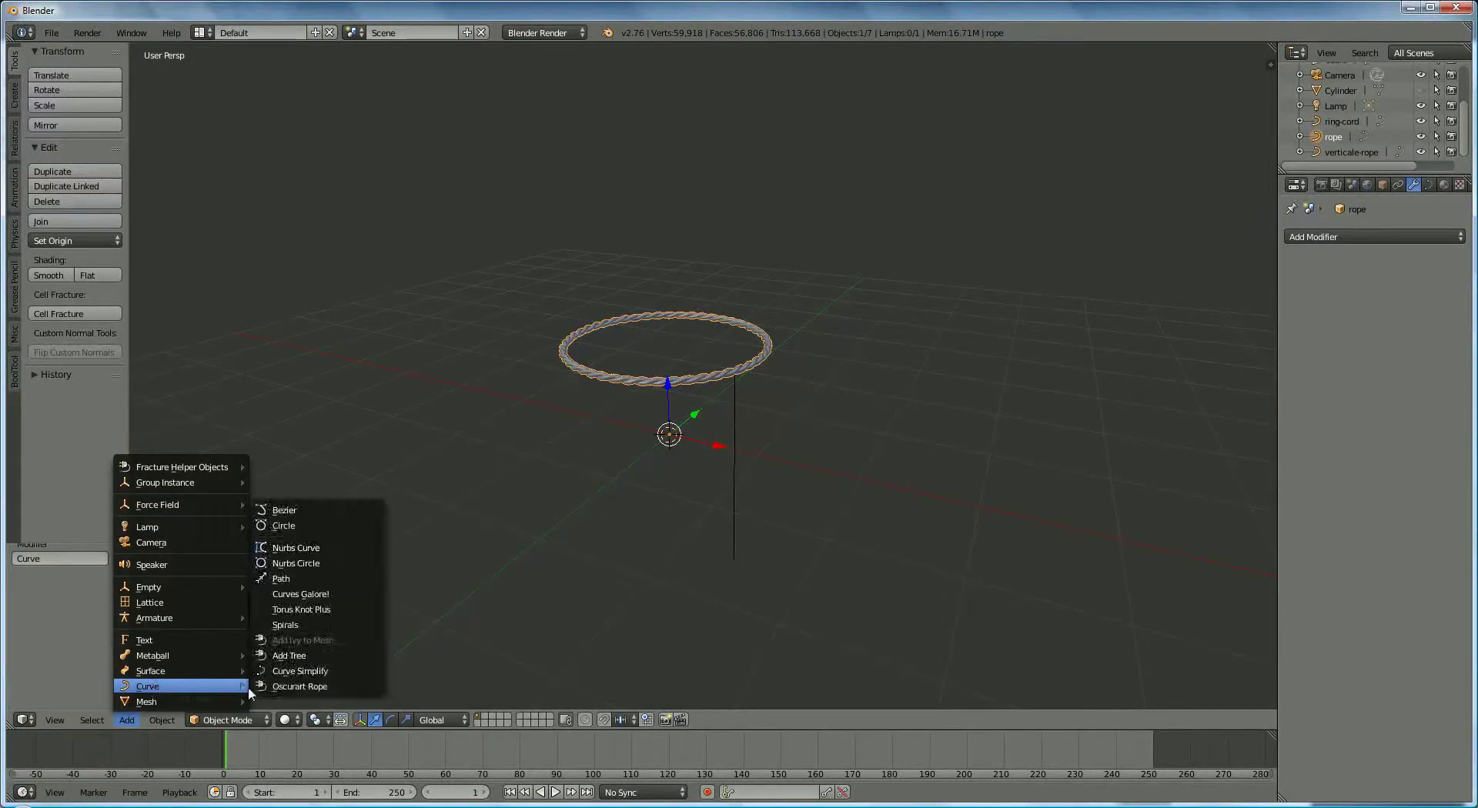
{"action": "left_click", "coordinate": [284, 688]}
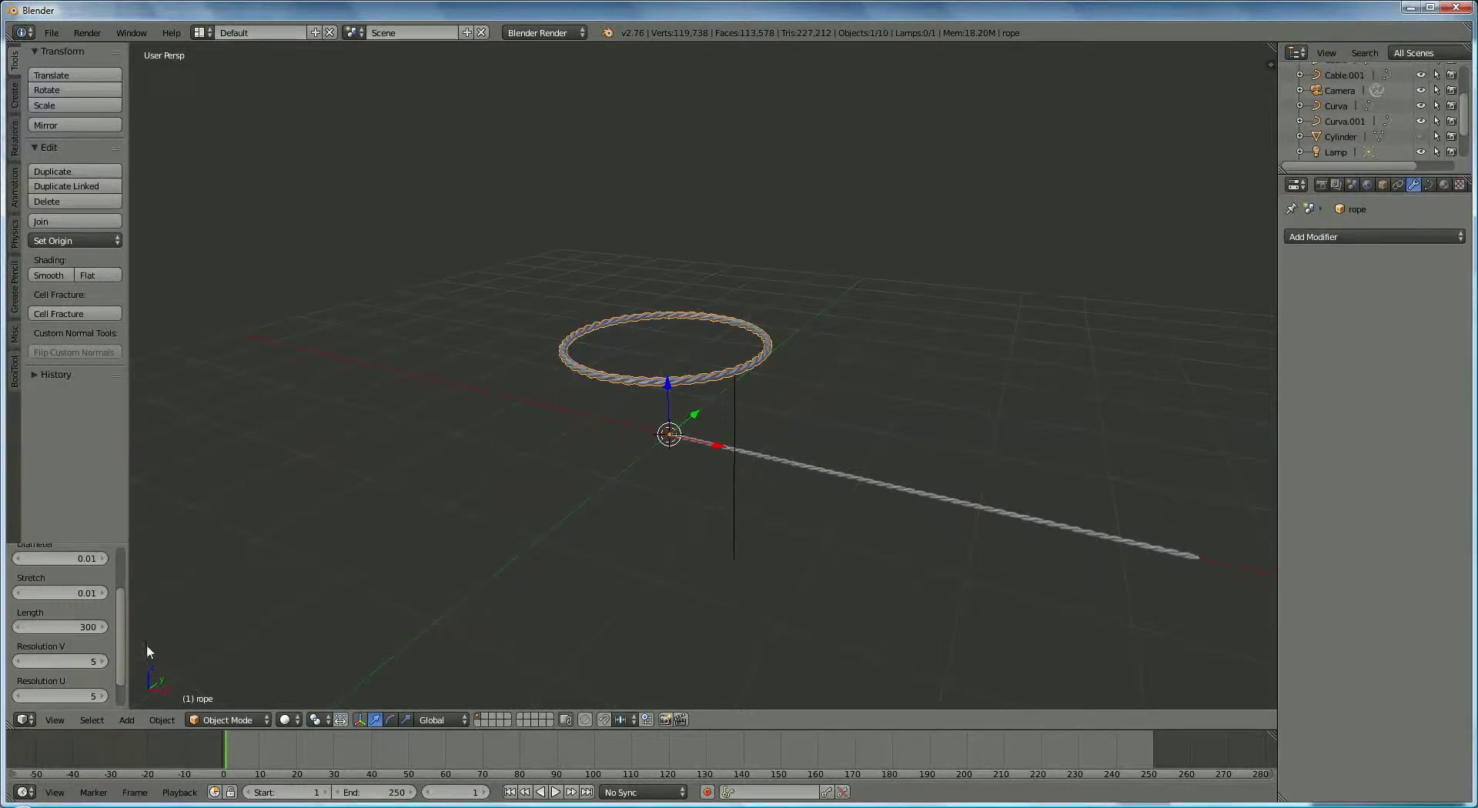
Try lengths of 100 and 150 for the second twisted rope.
{"action": "left_click", "coordinate": [84, 627]}
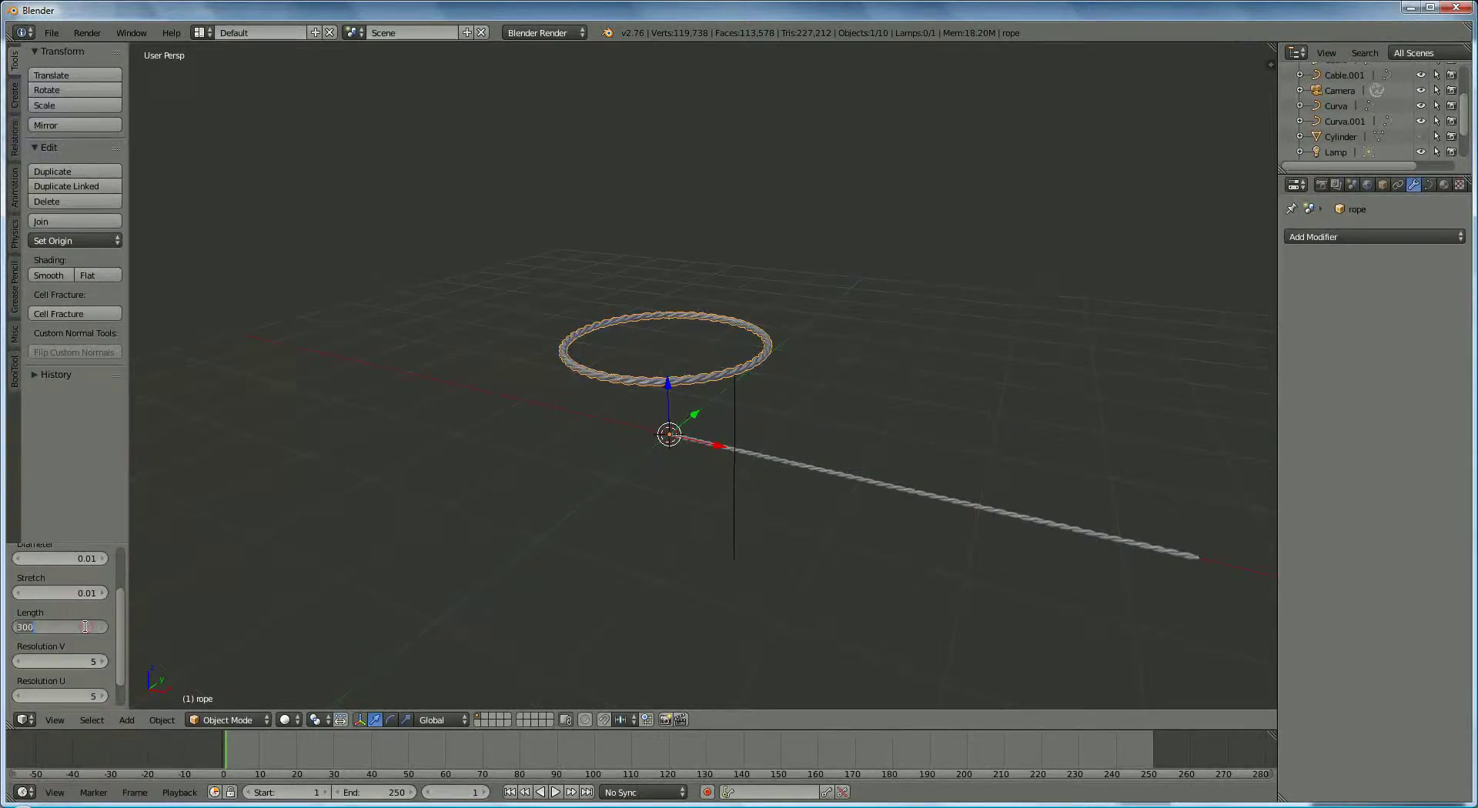
{"action": "type", "text": "1500"}
{"action": "key", "text": "Return"}
{"action": "mouse_move", "coordinate": [560, 551]}
{"action": "middle_mouse_down"}
{"action": "mouse_move", "coordinate": [594, 519]}
{"action": "mouse_move", "coordinate": [556, 531]}
{"action": "middle_mouse_up"}
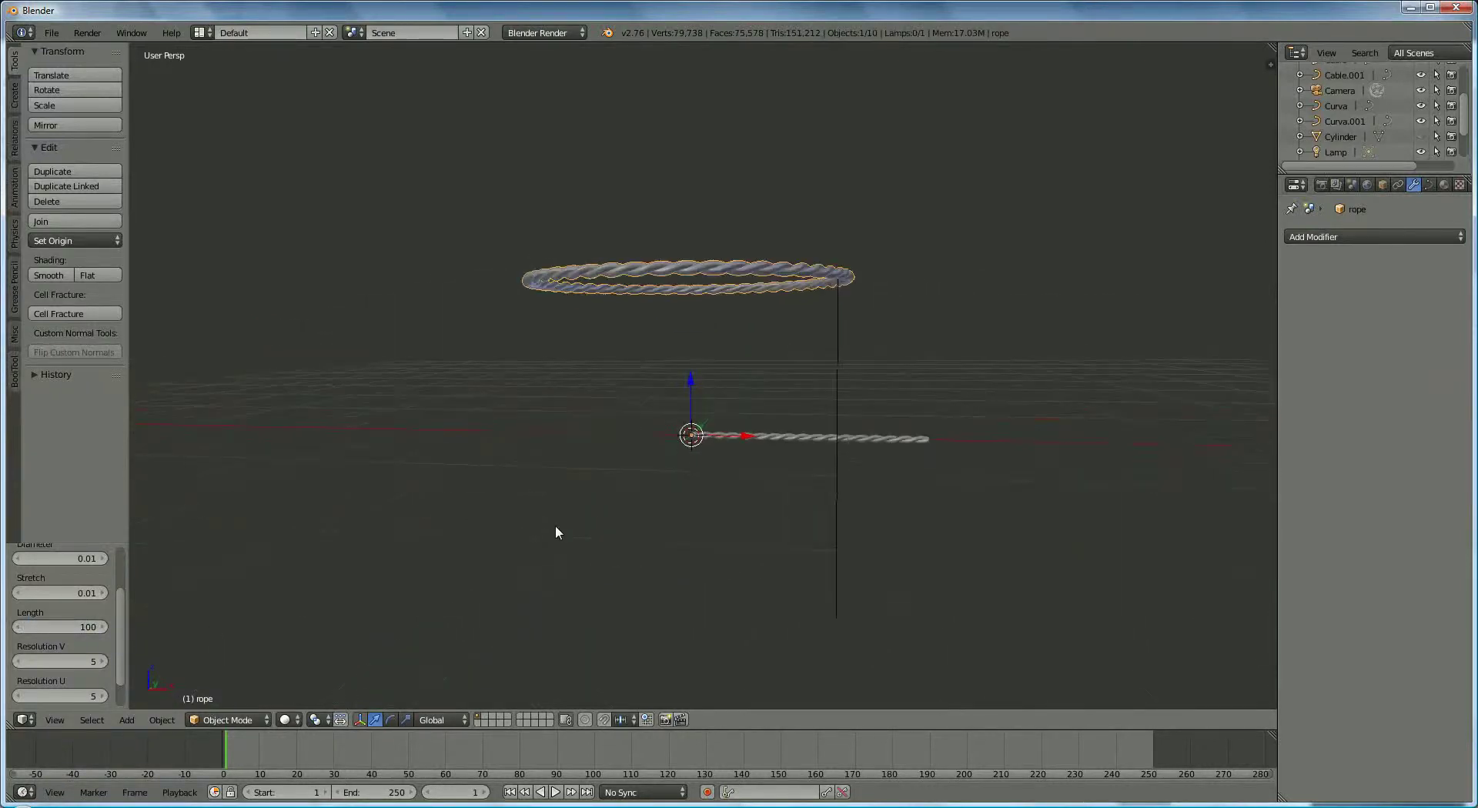
{"action": "double_click", "coordinate": [82, 626]}
{"action": "type", "text": "150"}
{"action": "key", "text": "Return"}
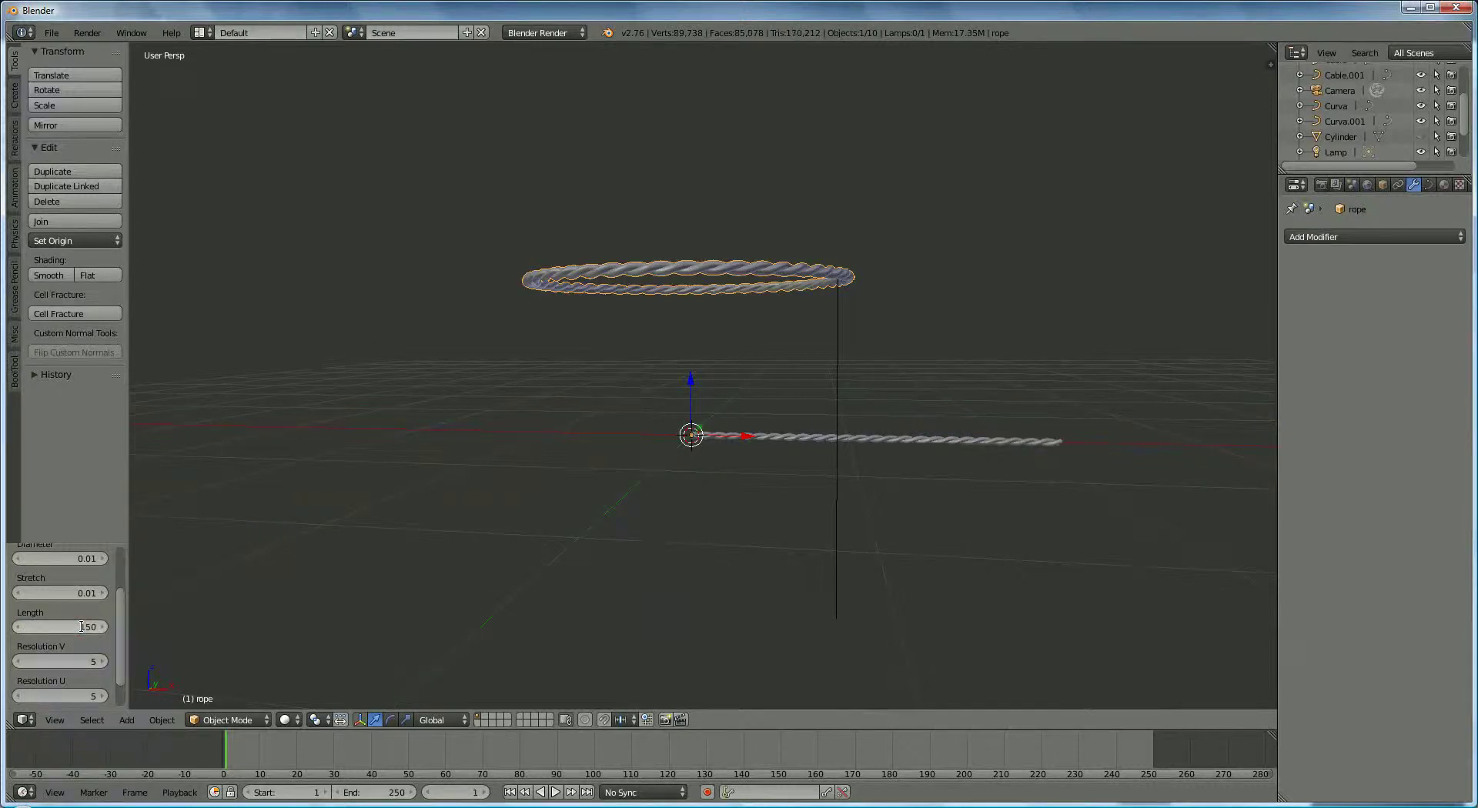
Set the second twisted rope's length to 130.
{"action": "double_click", "coordinate": [70, 627]}
{"action": "type", "text": "130"}
{"action": "key", "text": "Return"}
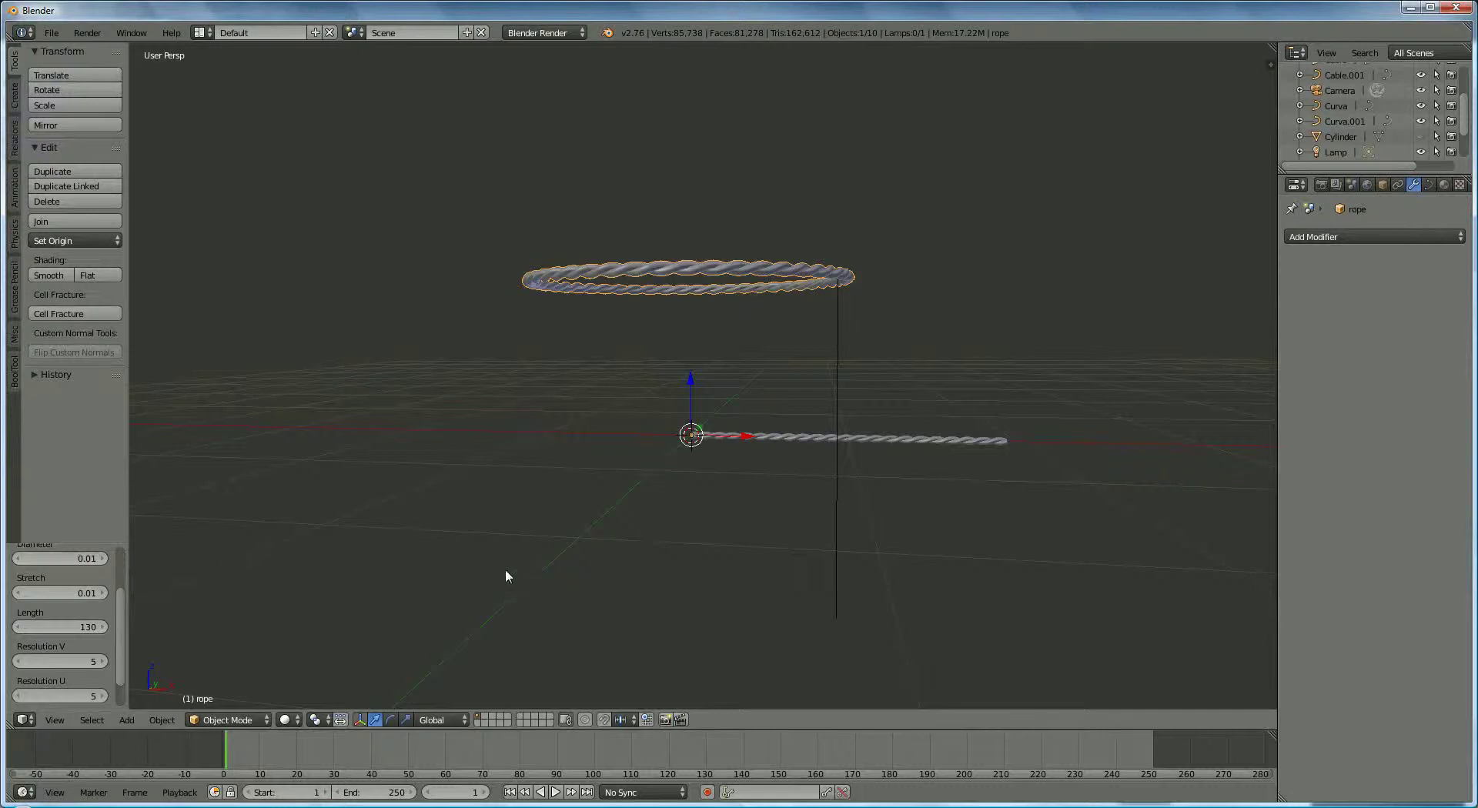
Select both strands of the new straight rope, Curva.001 and Curva, and join them into one object.
{"action": "middle_click_drag", "start_coordinate": [505, 575], "coordinate": [696, 620]}
{"action": "scroll", "coordinate": [462, 593], "scroll_direction": "up", "scroll_amount": 3}
{"action": "scroll", "coordinate": [697, 616], "scroll_direction": "up", "scroll_amount": 3}
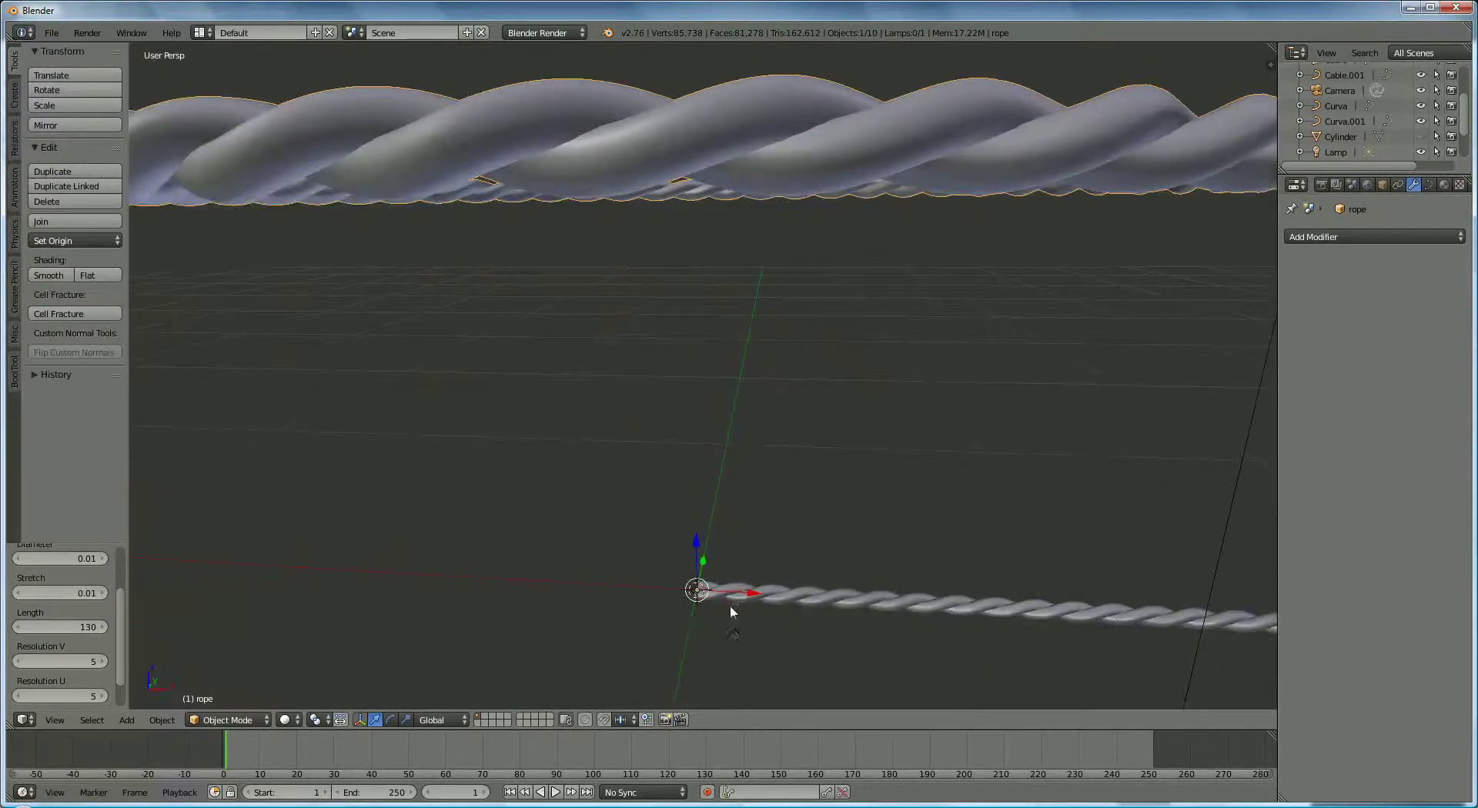
{"action": "right_click", "coordinate": [719, 593]}
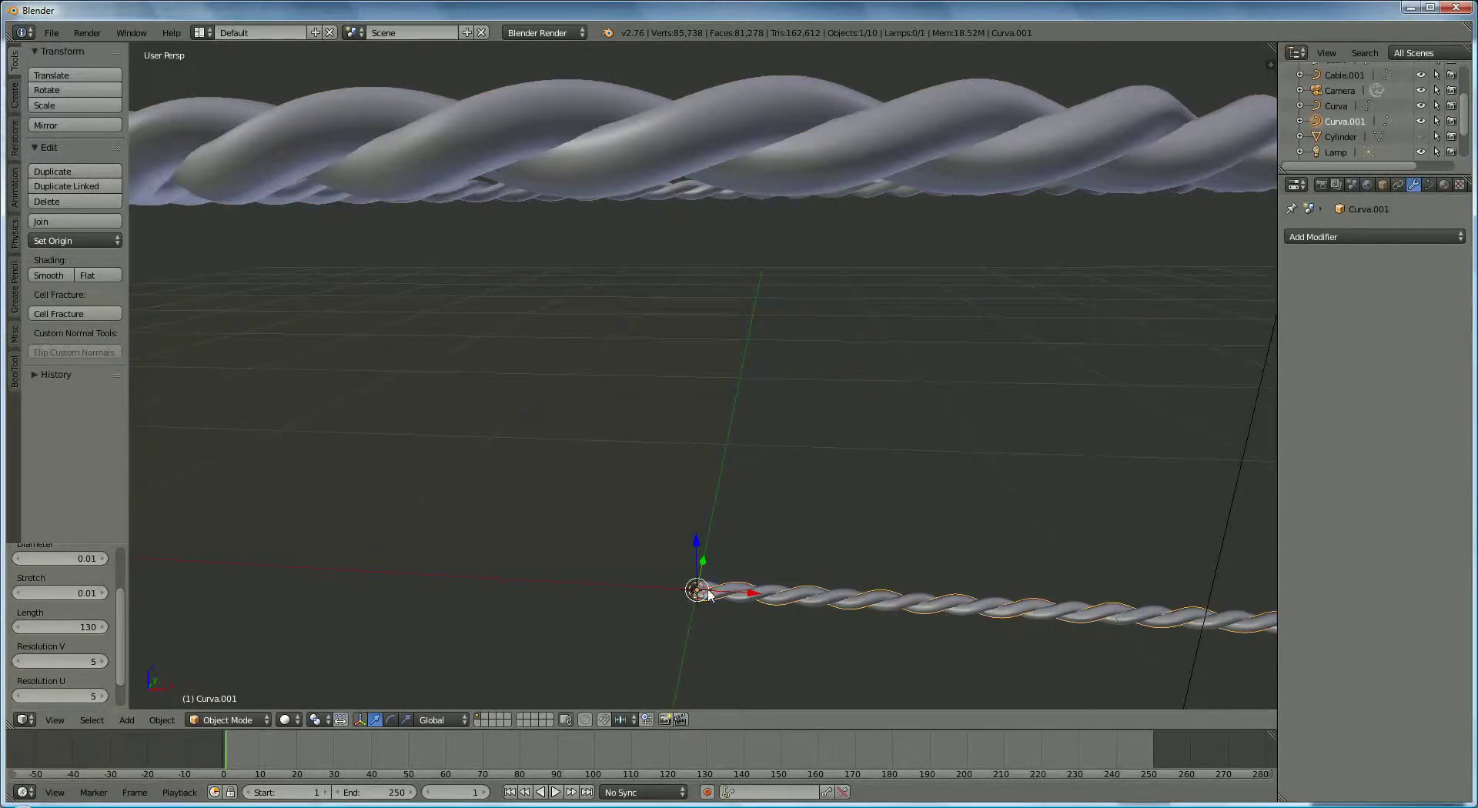
{"action": "right_click", "coordinate": [704, 592], "text": "shift"}
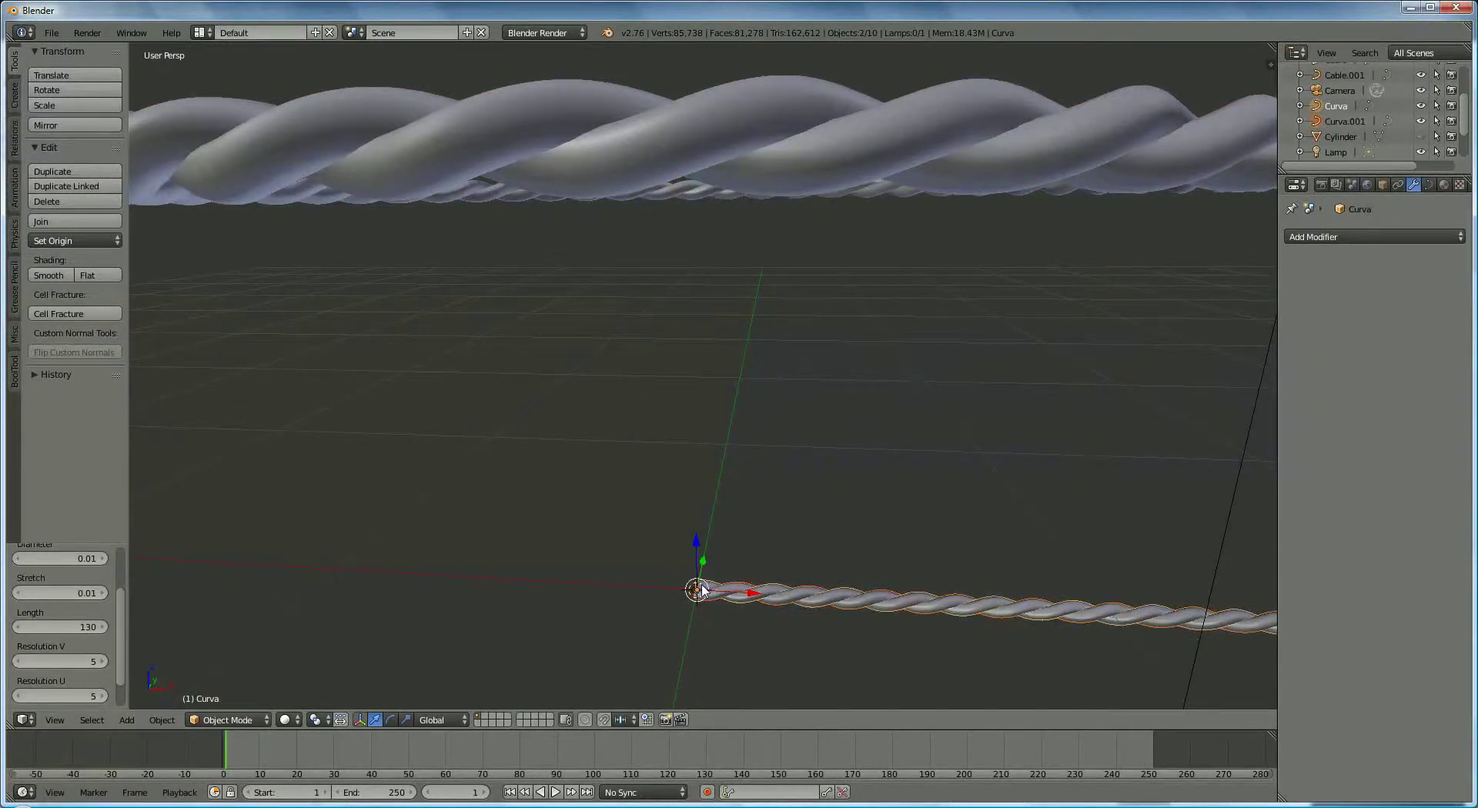
{"action": "key", "text": "ctrl+j"}
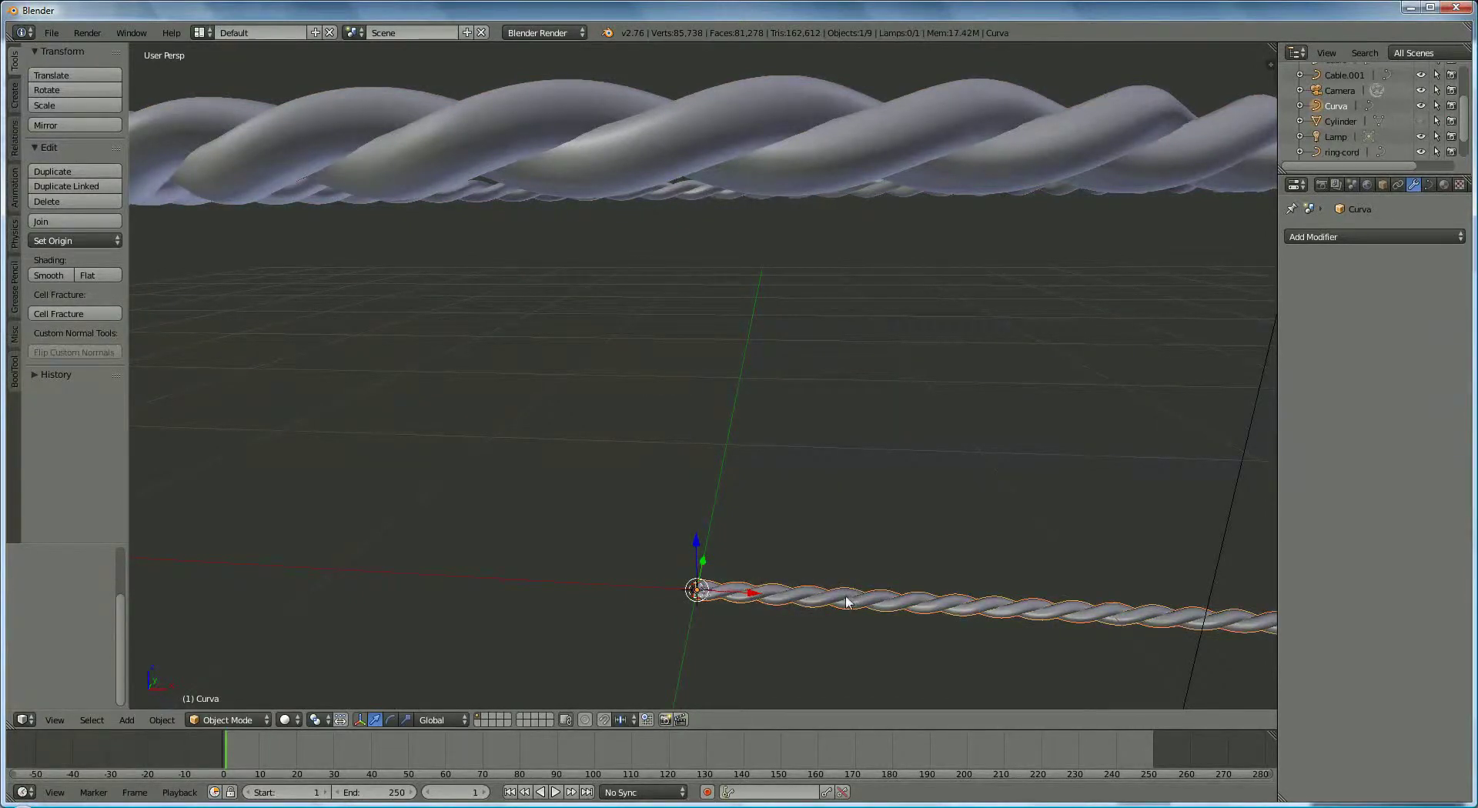
Add a Curve modifier to the joined straight rope with verticale-rope as its deforming object.
{"action": "scroll", "coordinate": [1035, 389], "scroll_direction": "down", "scroll_amount": 3}
{"action": "middle_click_drag", "start_coordinate": [1035, 388], "coordinate": [945, 406]}
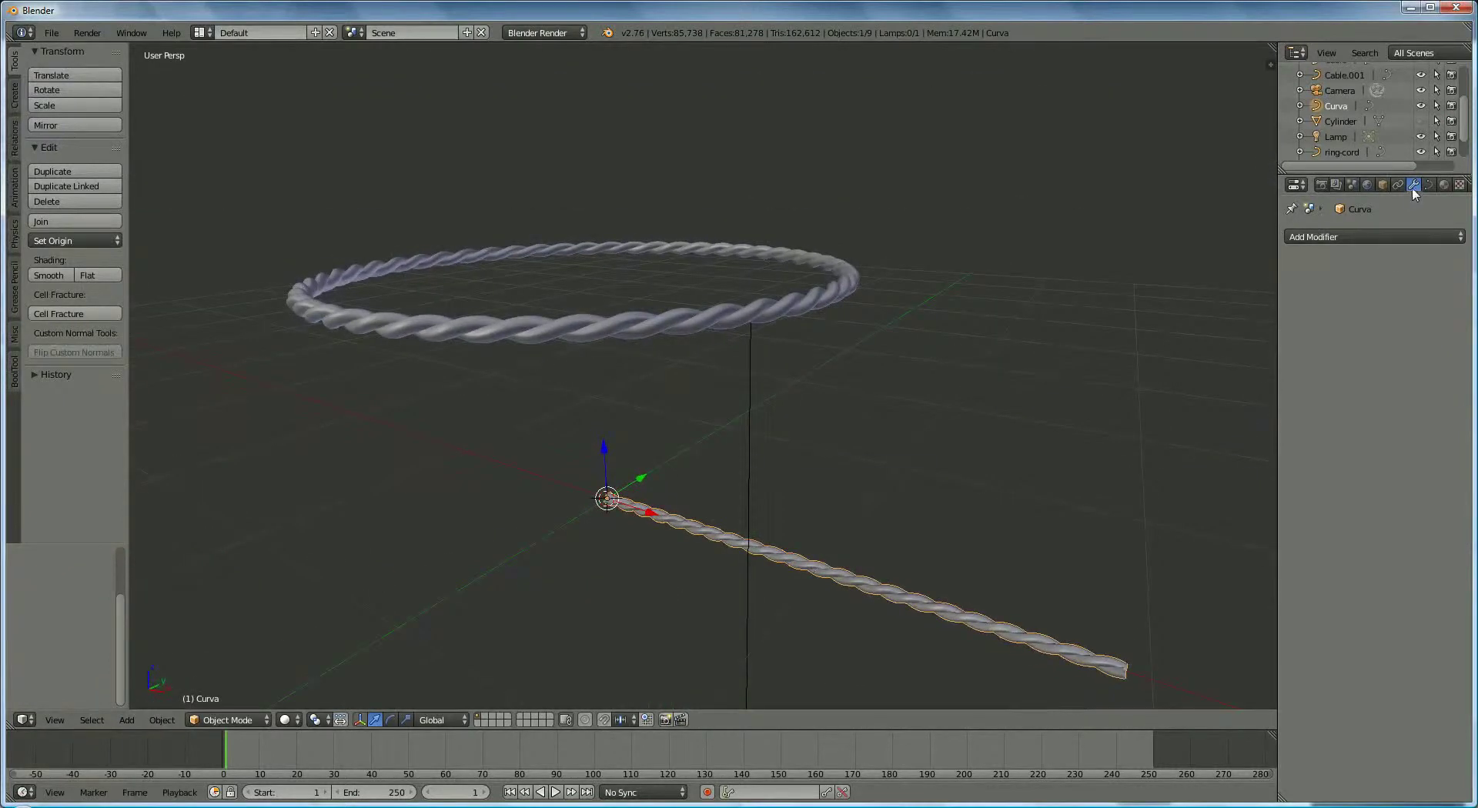
{"action": "left_click", "coordinate": [1388, 237]}
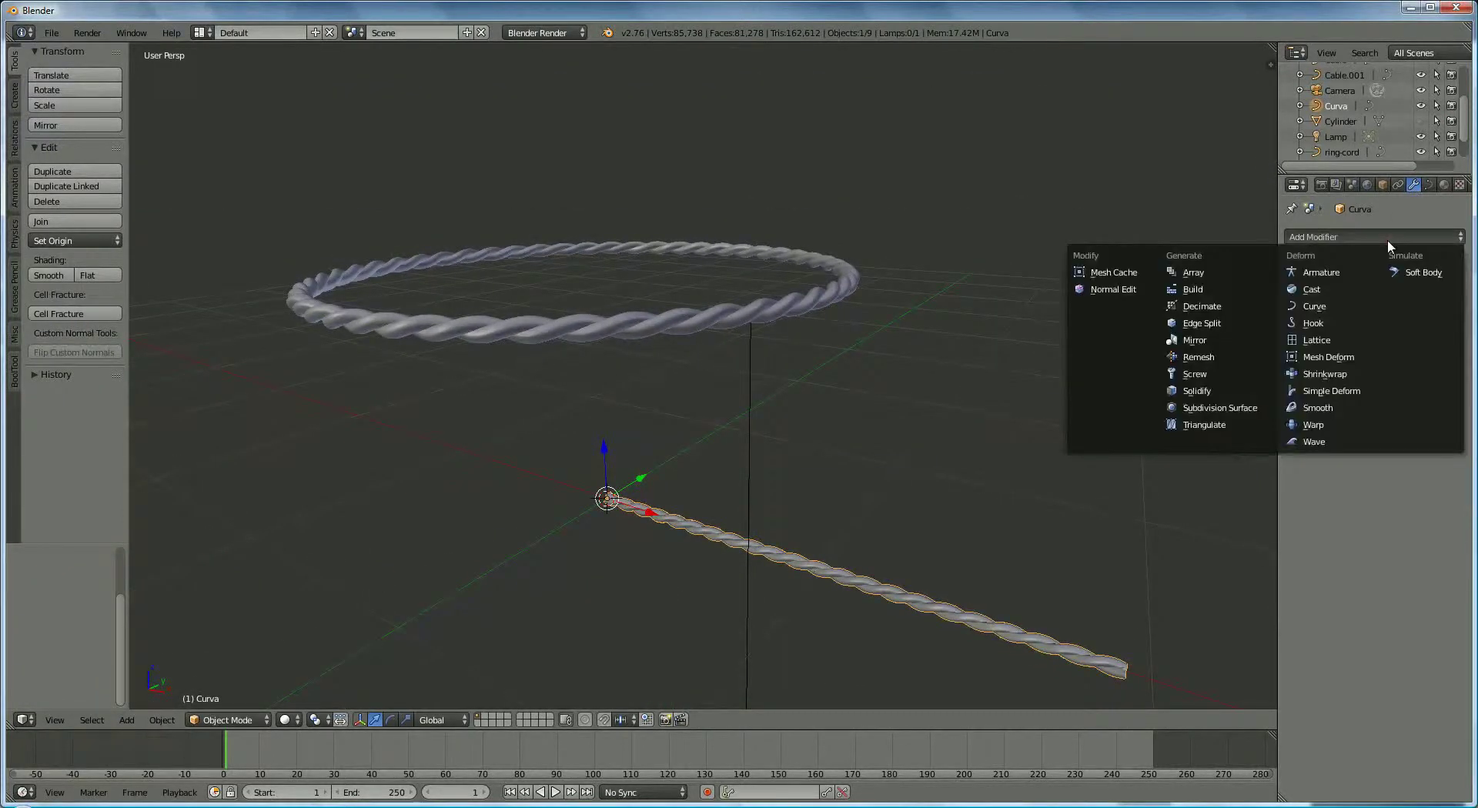
{"action": "left_click", "coordinate": [1337, 305]}
{"action": "left_click", "coordinate": [1329, 325]}
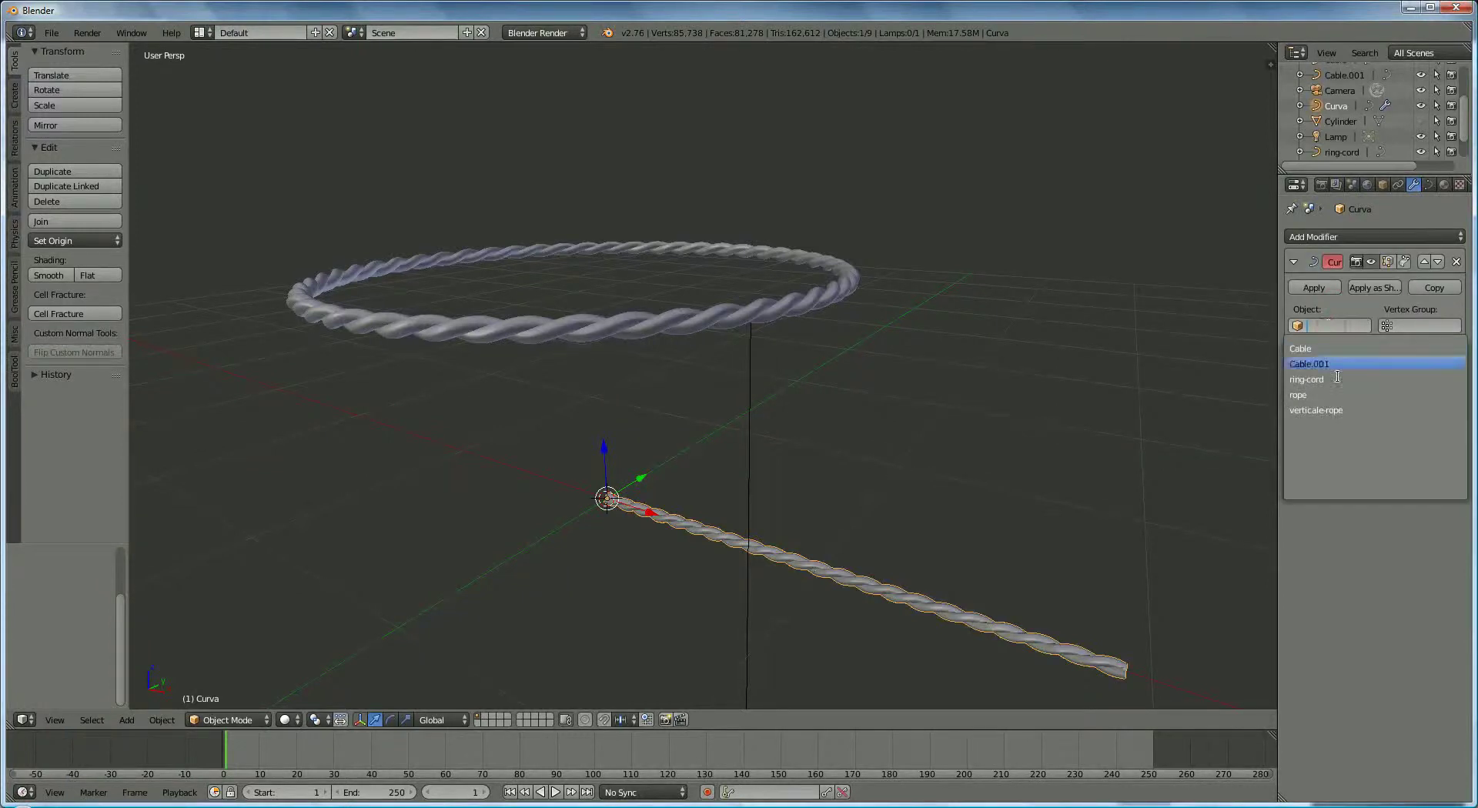
{"action": "left_click", "coordinate": [1343, 409]}
Scale the vertical rope up by about 1.034 so it reaches the lower end of the verticale-rope curve.
{"action": "scroll", "coordinate": [1004, 371], "scroll_direction": "down", "scroll_amount": 4}
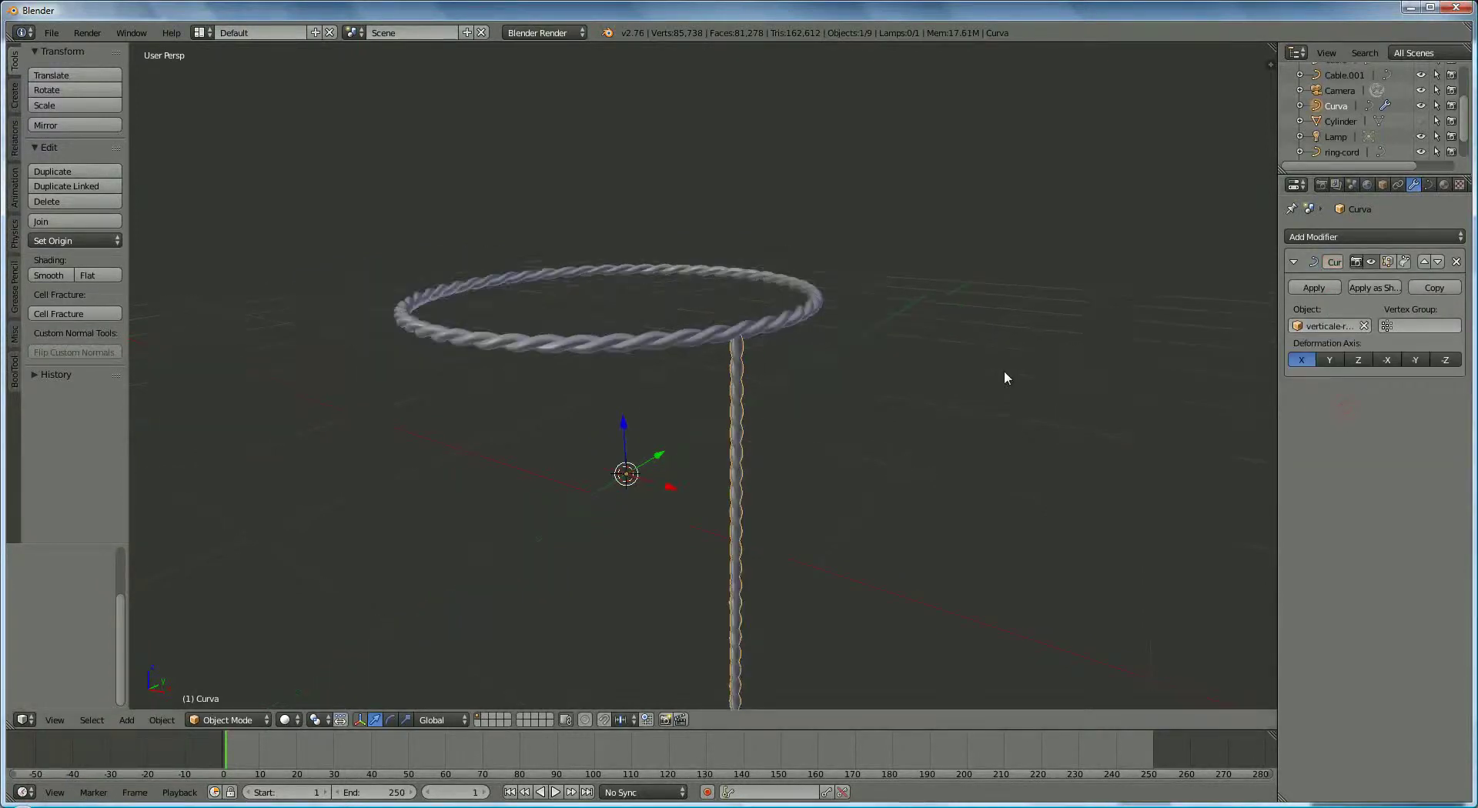
{"action": "middle_click_drag", "start_coordinate": [1005, 368], "coordinate": [1021, 335]}
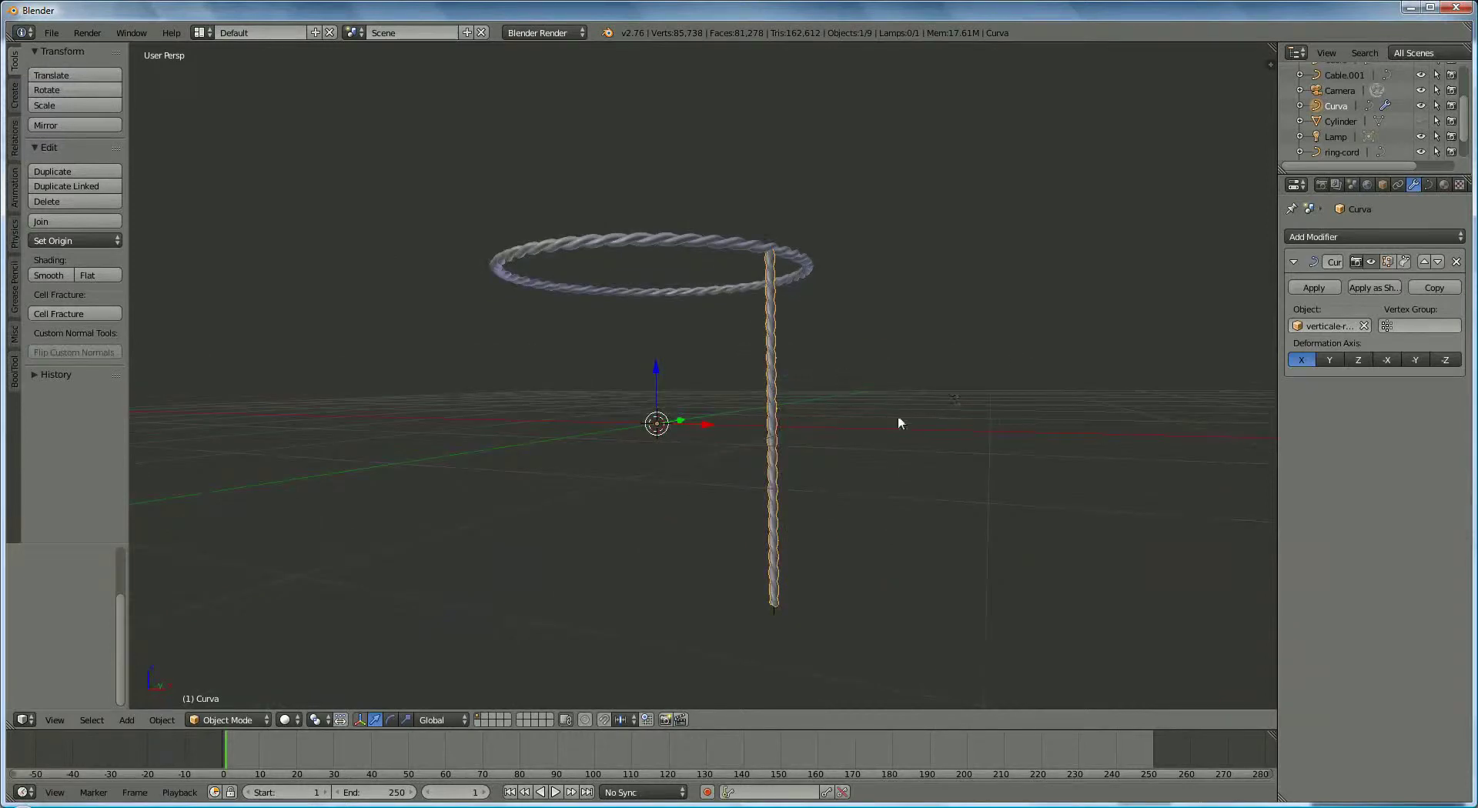
{"action": "scroll", "coordinate": [898, 414], "scroll_direction": "down", "scroll_amount": 5, "text": "shift"}
{"action": "scroll", "coordinate": [862, 342], "scroll_direction": "up", "scroll_amount": 8}
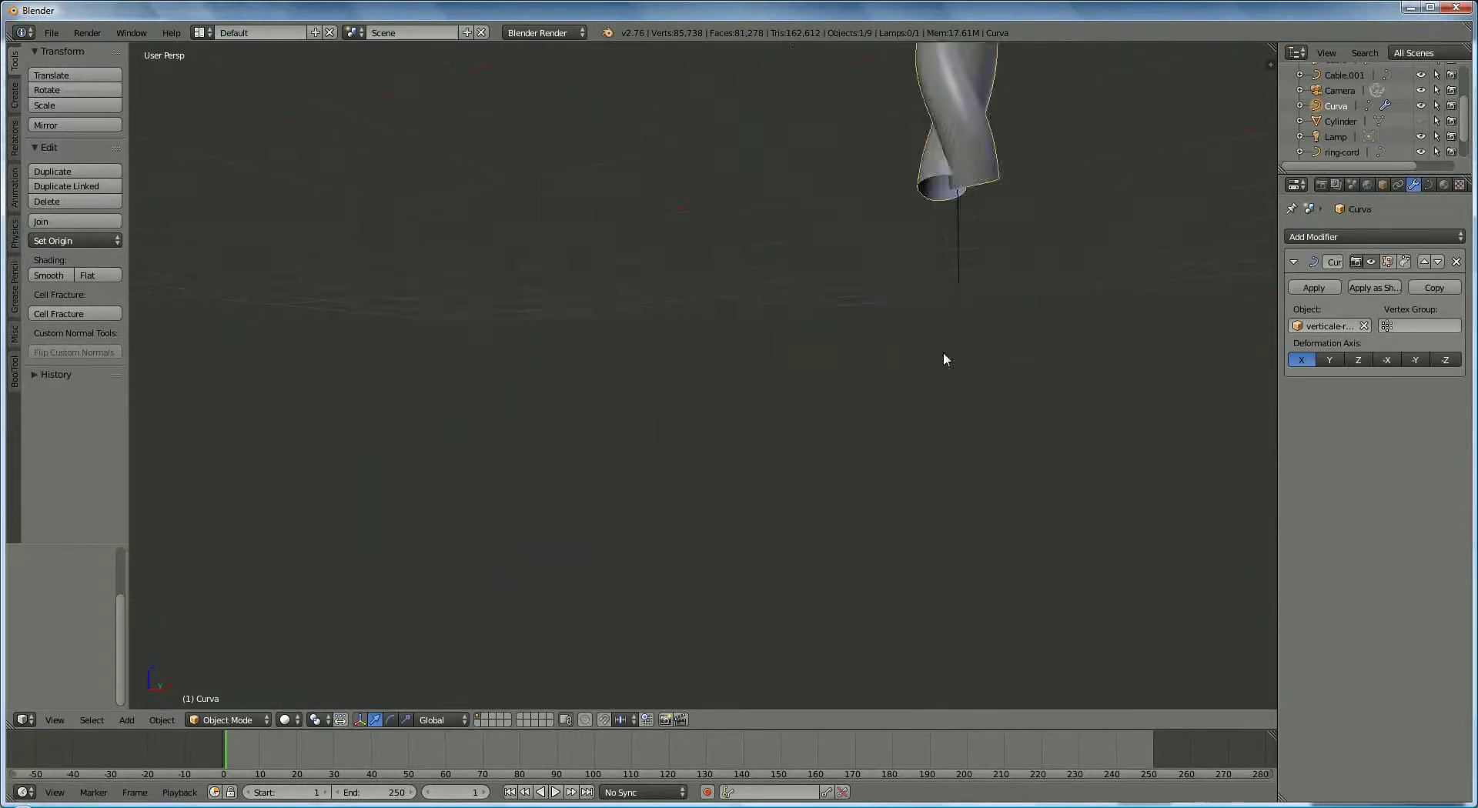
{"action": "key", "text": "s"}
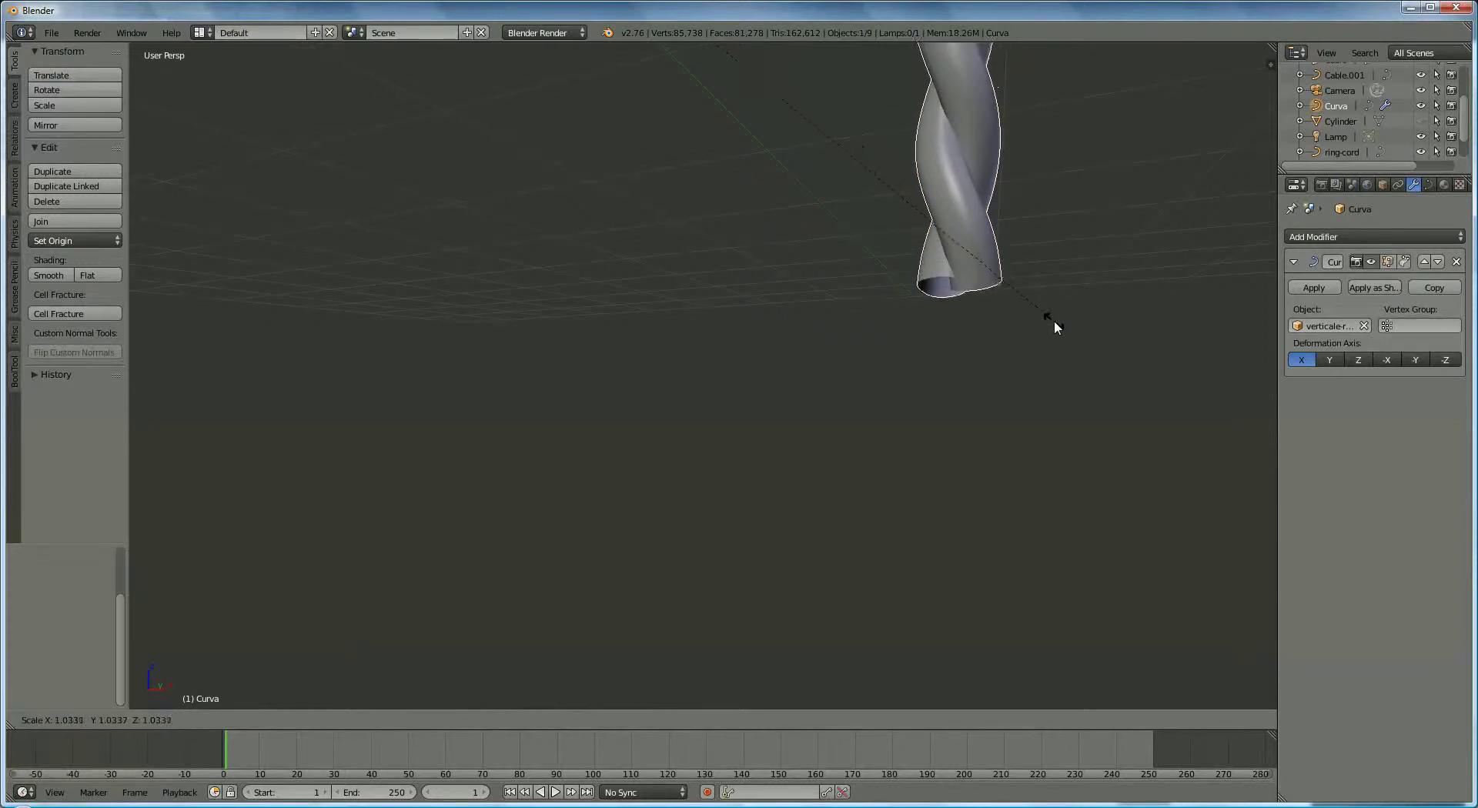
{"action": "left_click", "coordinate": [1054, 320]}
Apply the Curve modifier on the vertical rope.
{"action": "scroll", "coordinate": [1041, 362], "scroll_direction": "down", "scroll_amount": 6}
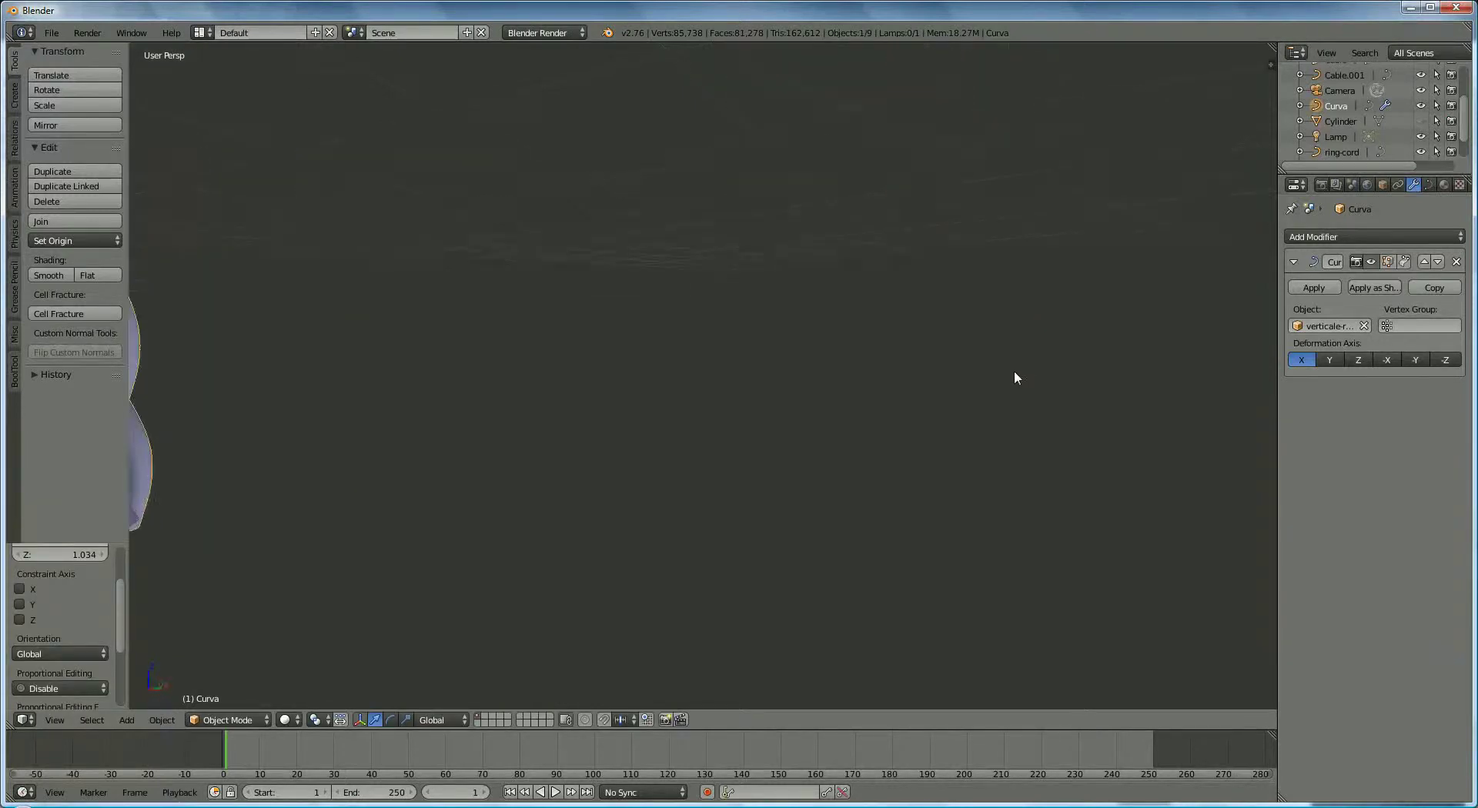
{"action": "scroll", "coordinate": [950, 377], "scroll_direction": "down", "scroll_amount": 5}
{"action": "middle_click_drag", "start_coordinate": [945, 390], "coordinate": [944, 428]}
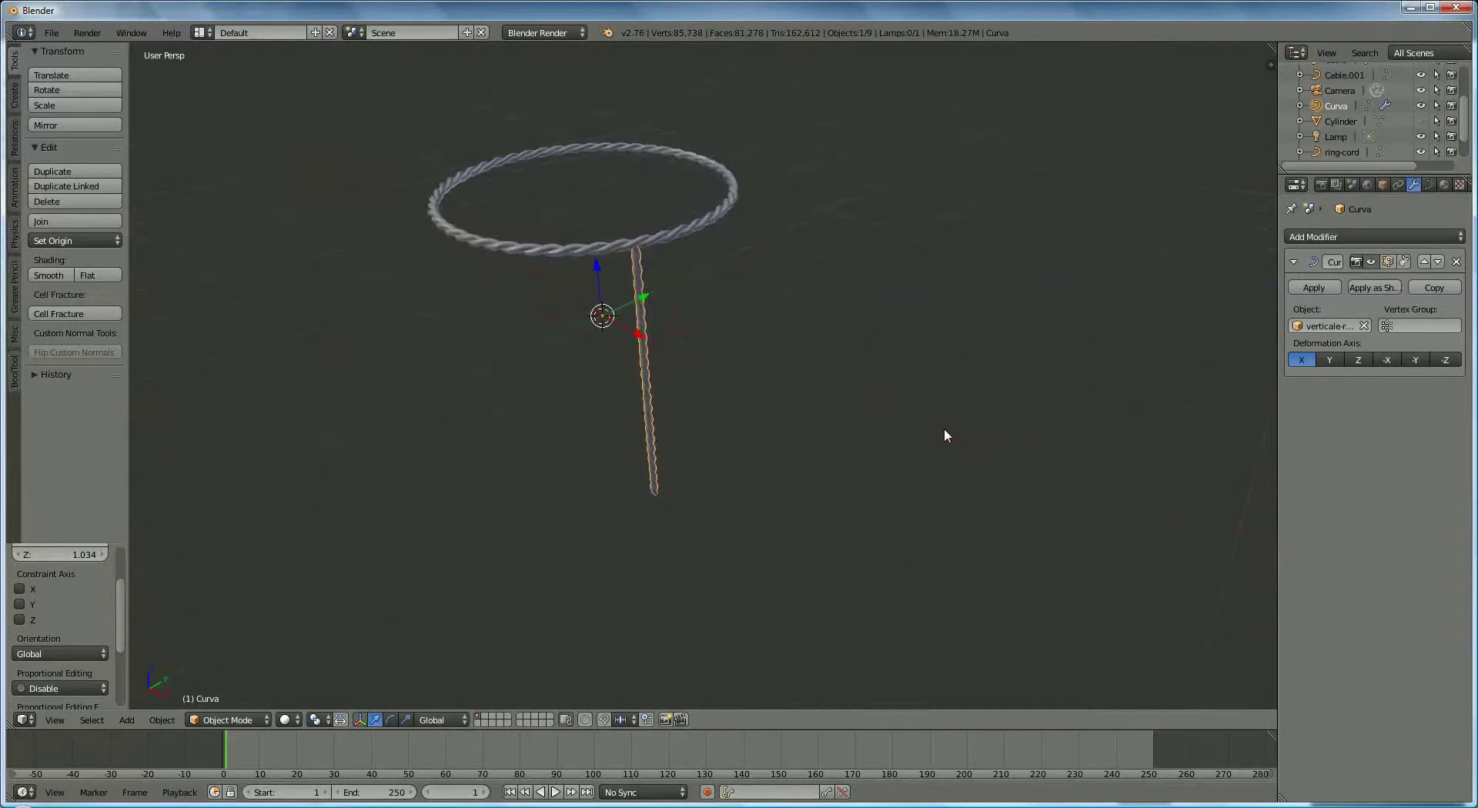
{"action": "left_click", "coordinate": [1314, 287]}
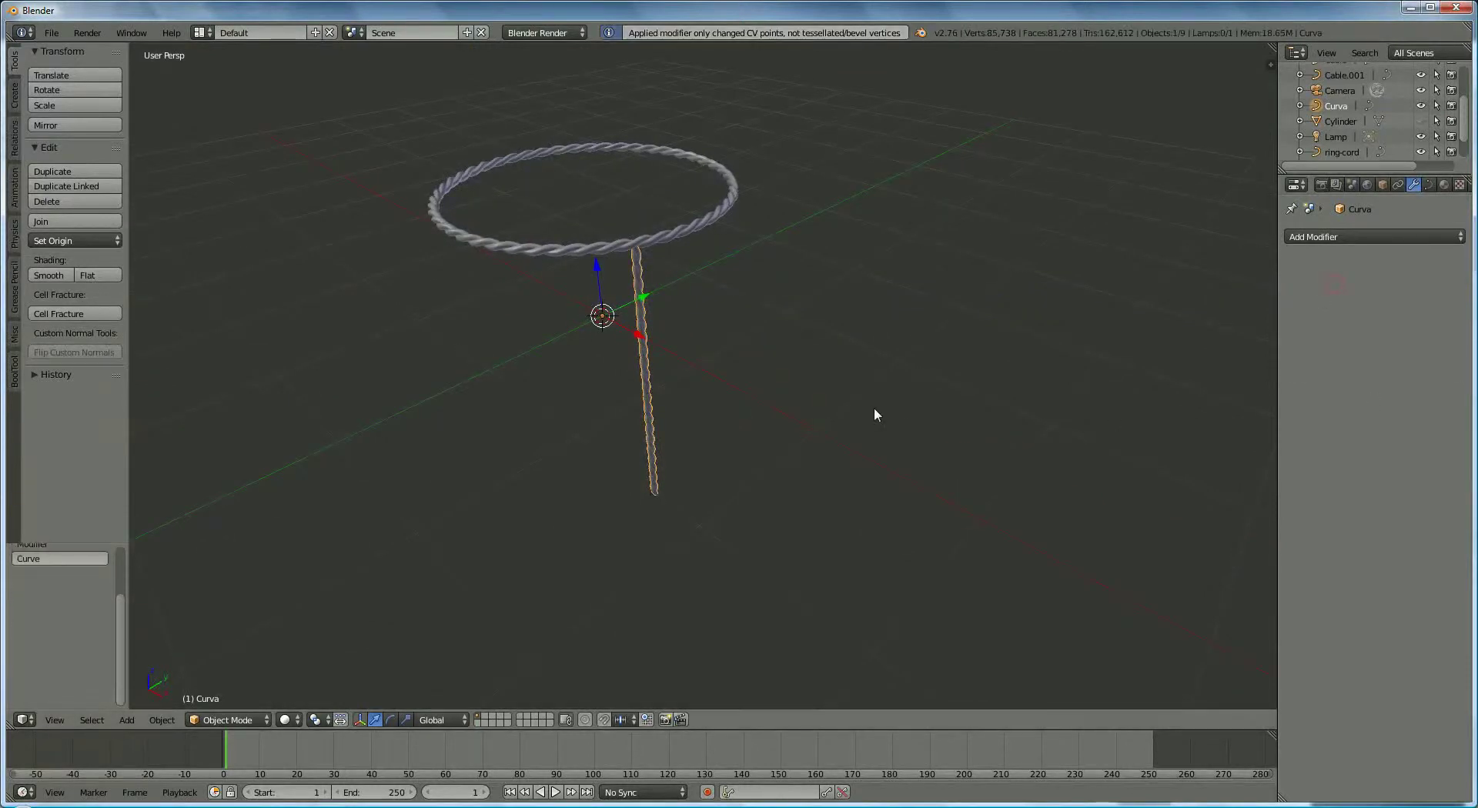
{"action": "middle_click_drag", "start_coordinate": [983, 413], "coordinate": [990, 429]}
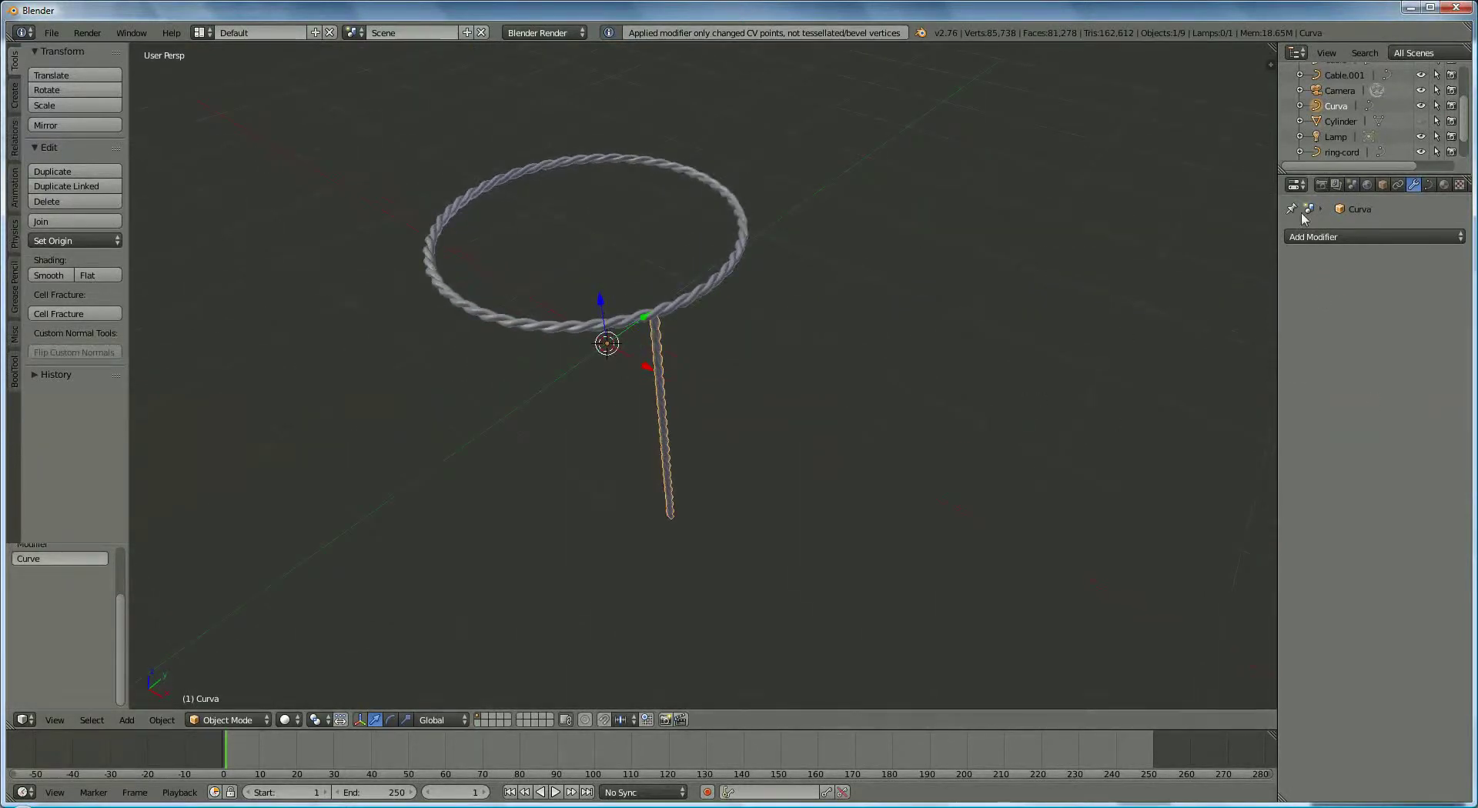
Try to delete the Cable object from the scene.
{"action": "scroll", "coordinate": [1463, 129], "scroll_direction": "up", "scroll_amount": 2}
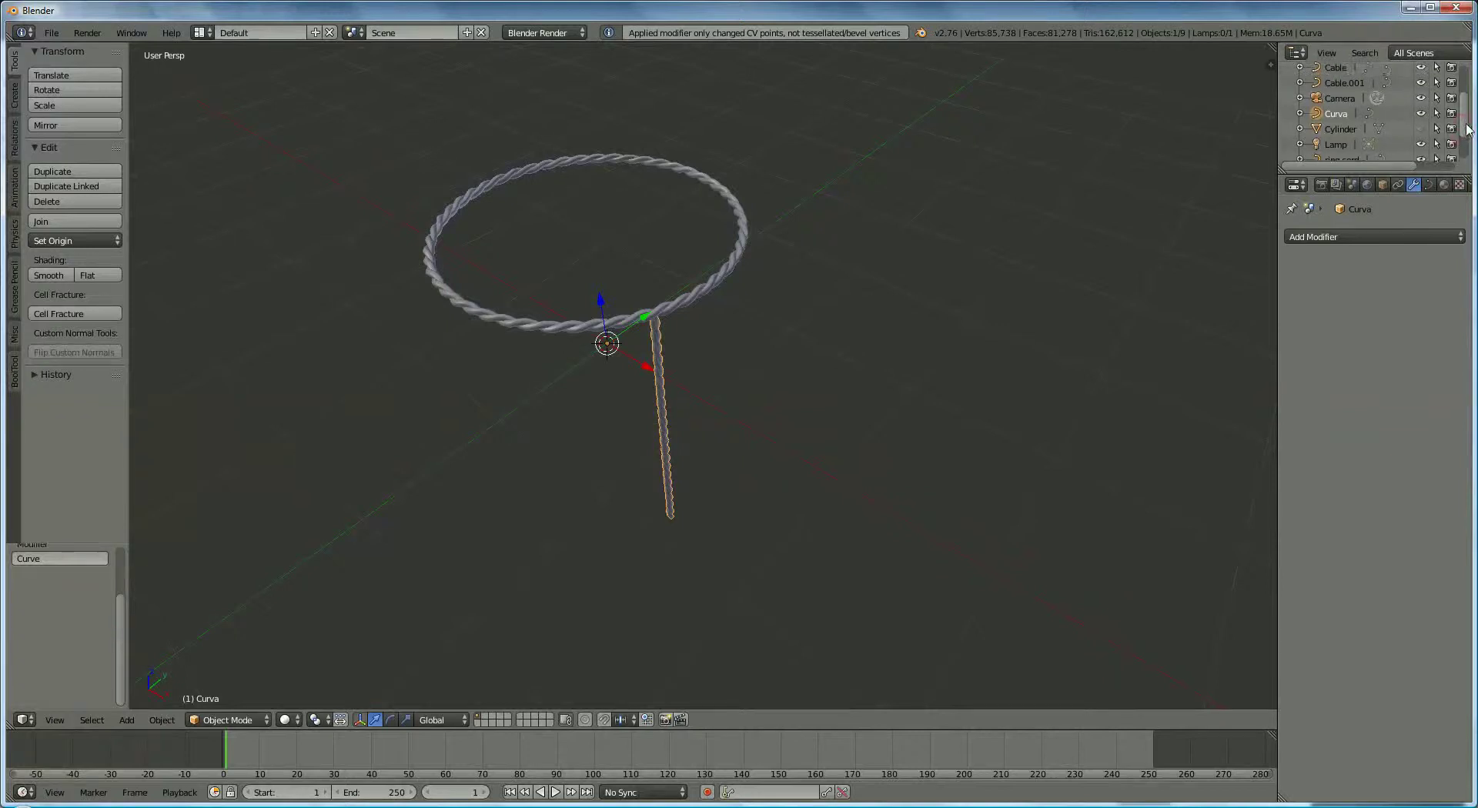
{"action": "scroll", "coordinate": [1462, 127], "scroll_direction": "up", "scroll_amount": 2}
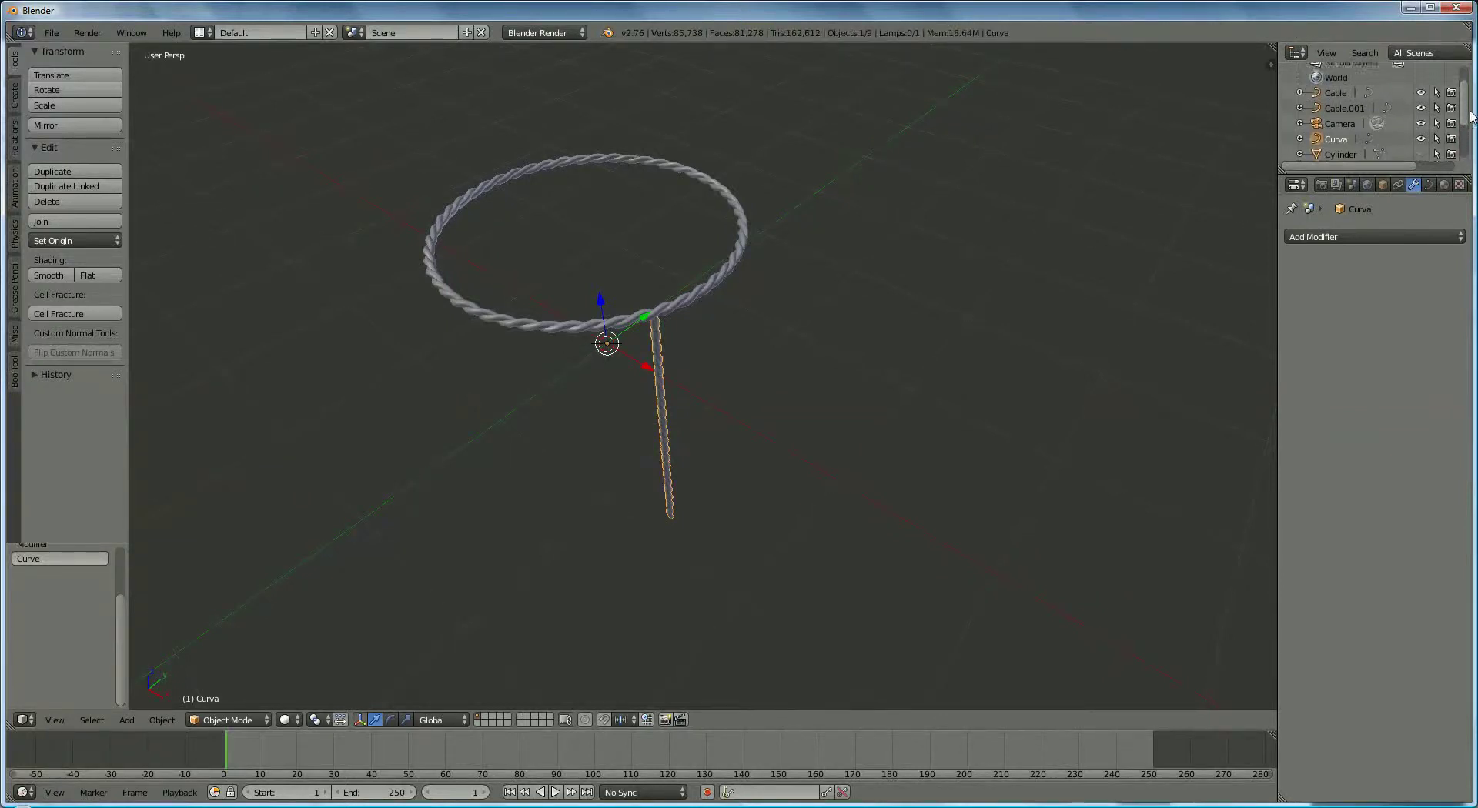
{"action": "left_click", "coordinate": [1335, 94]}
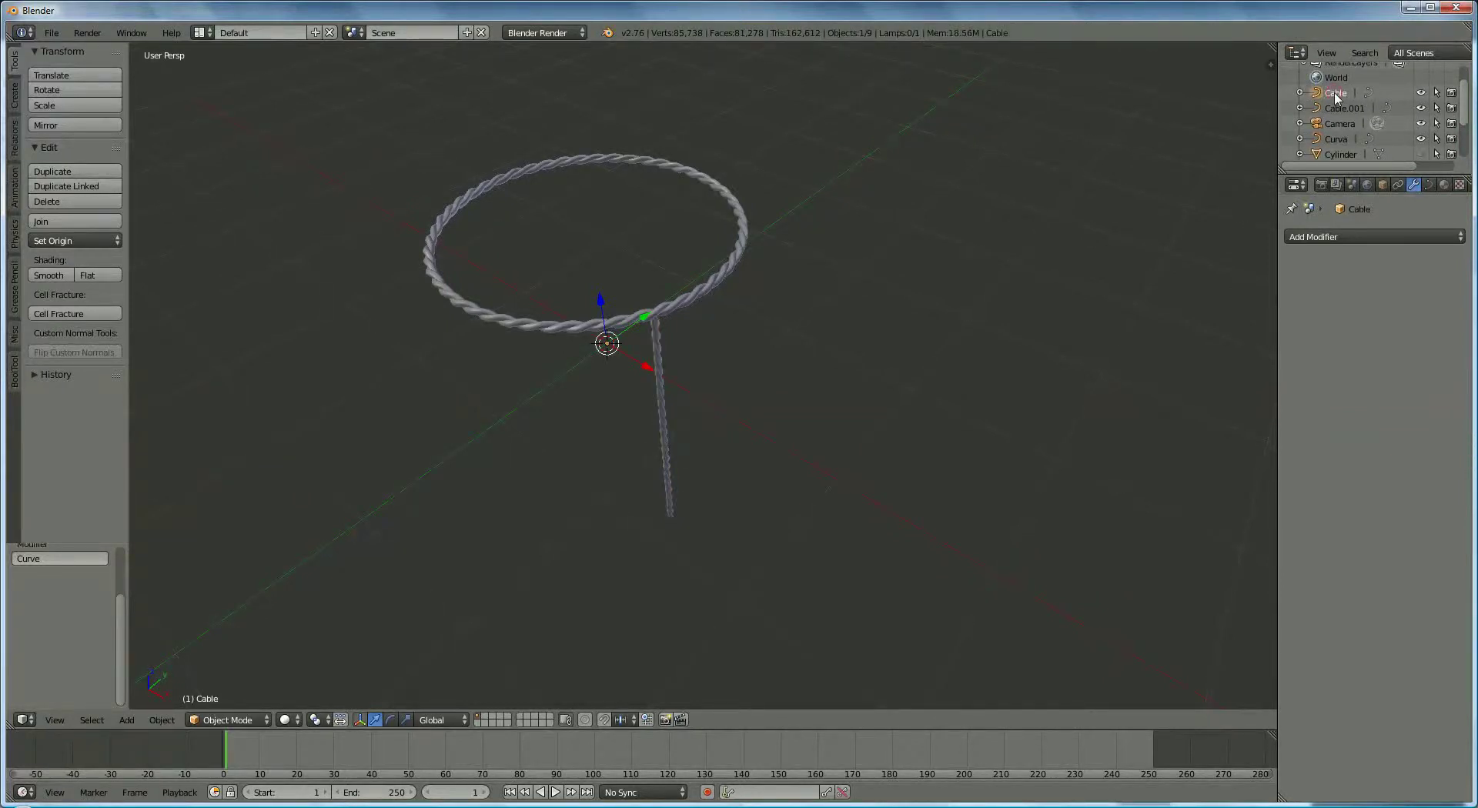
{"action": "right_click", "coordinate": [1336, 95]}
{"action": "left_click", "coordinate": [1333, 149]}
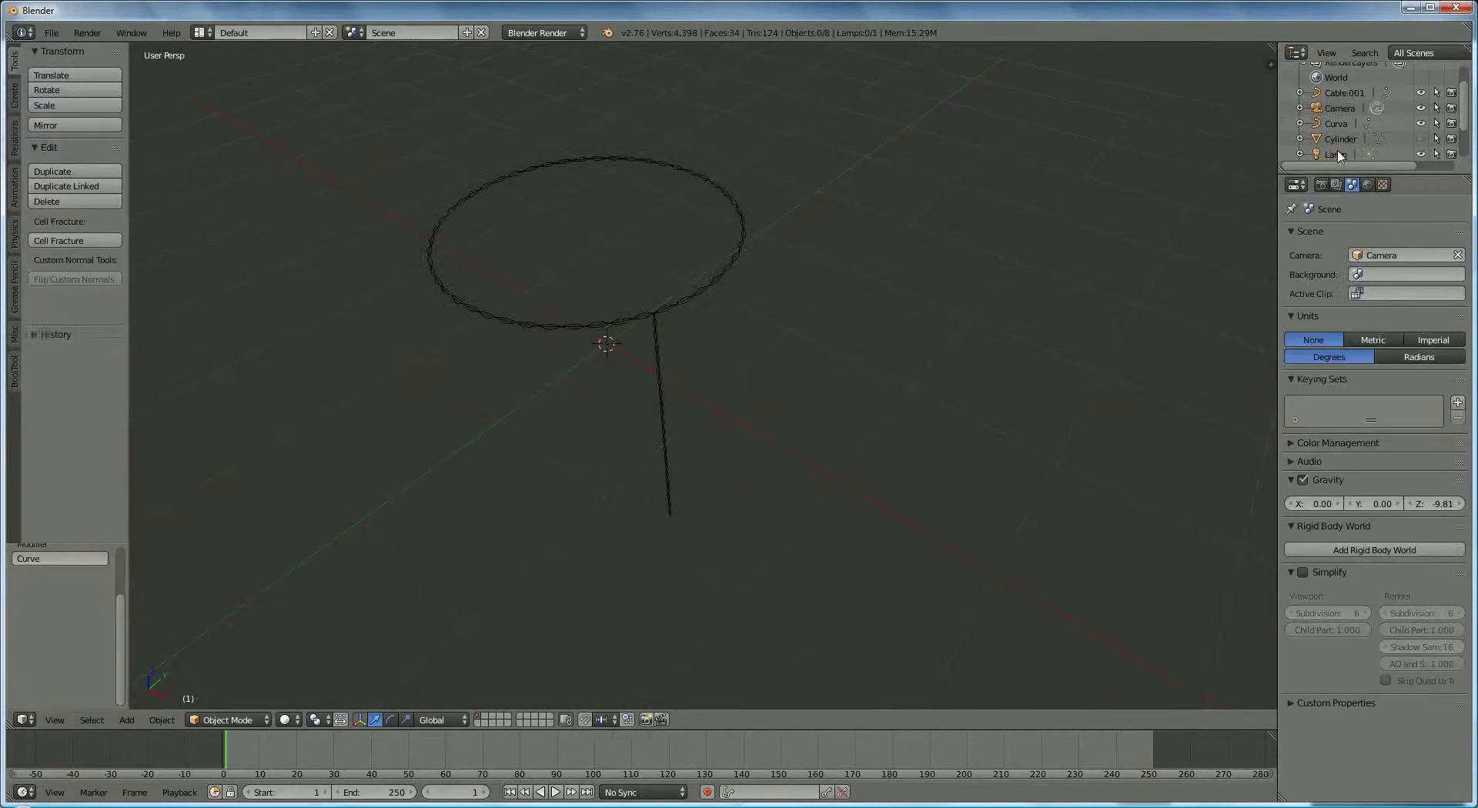
Select Cable.001 with its hierarchy and undo that selection.
{"action": "left_click", "coordinate": [1341, 94]}
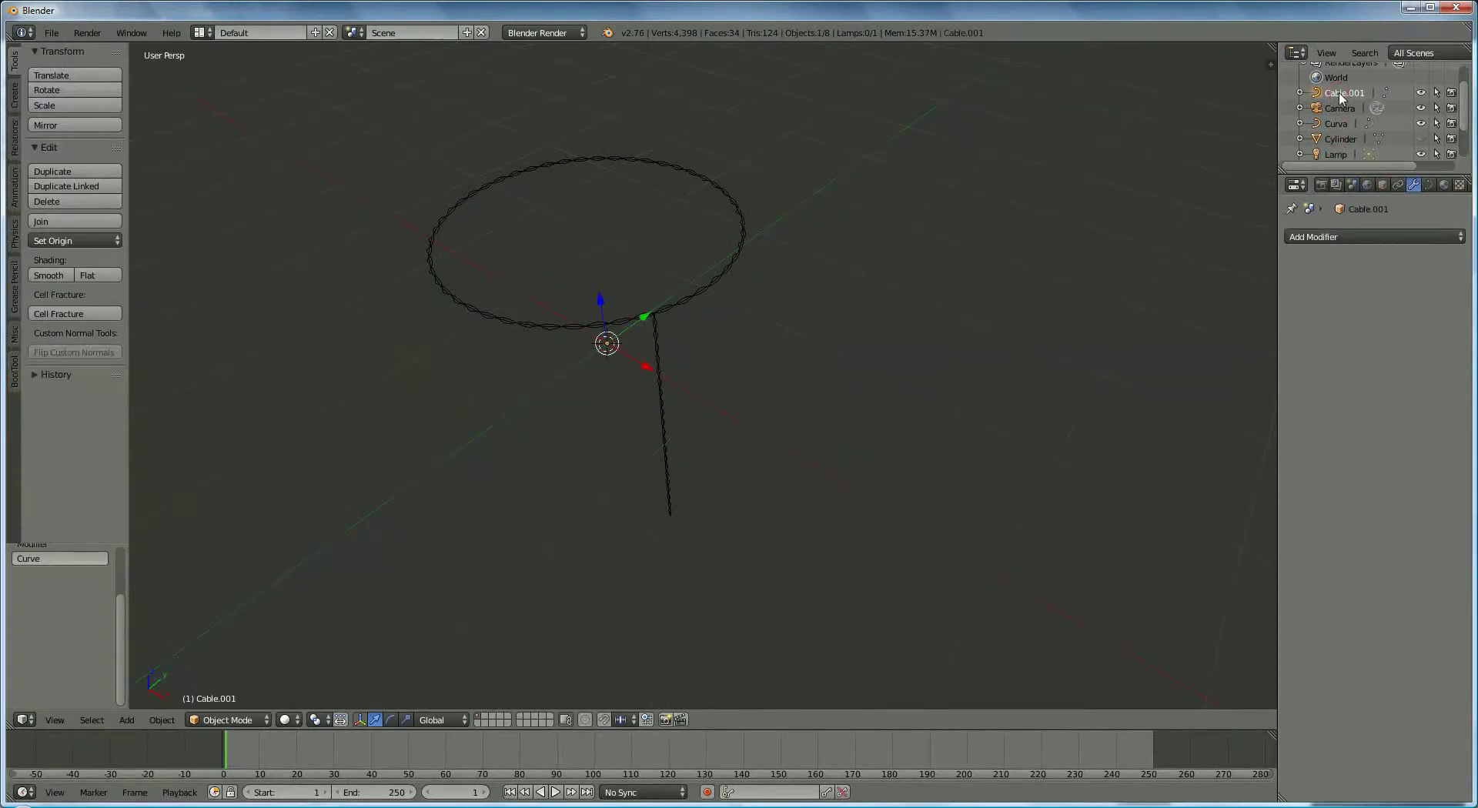
{"action": "right_click", "coordinate": [1340, 97]}
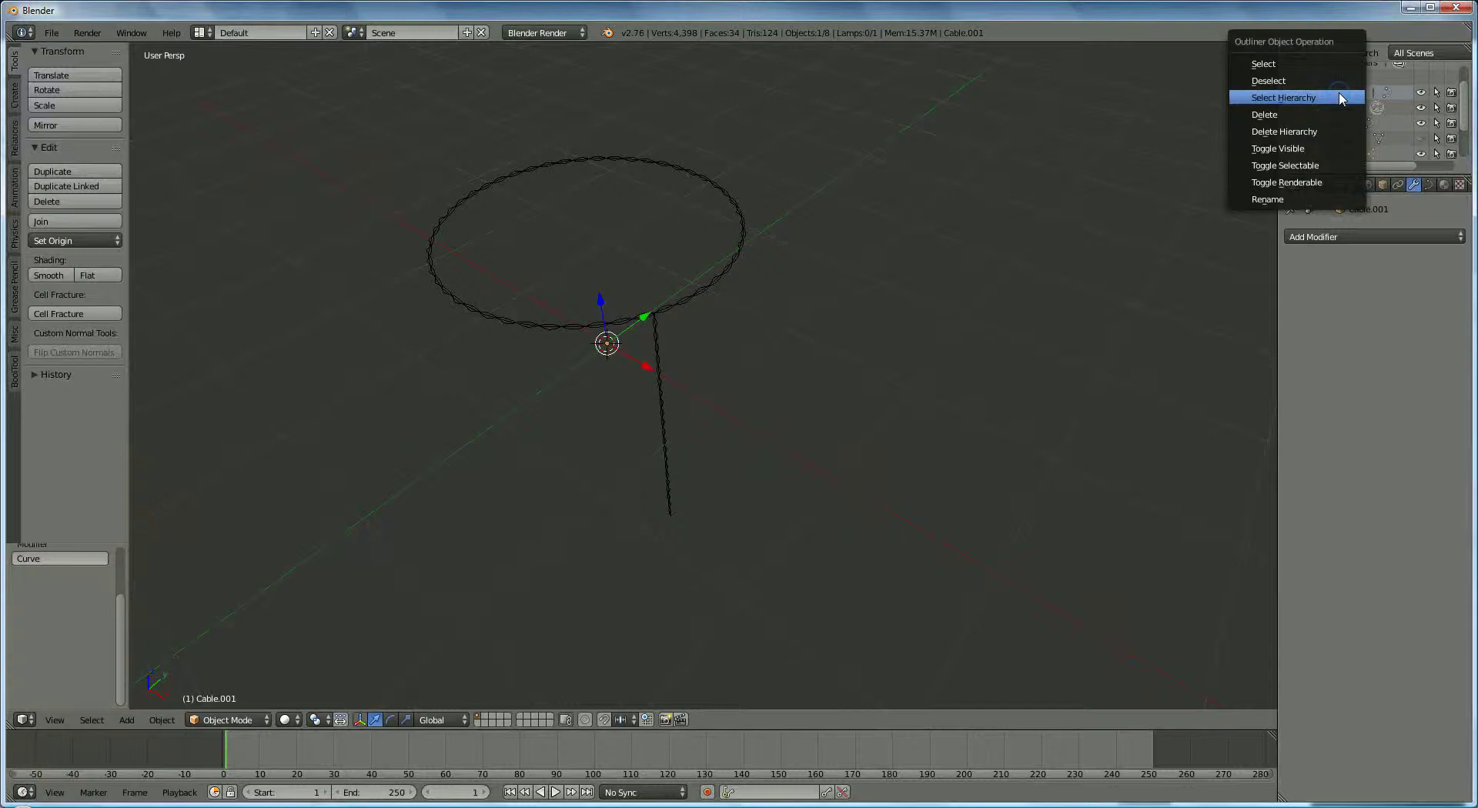
{"action": "left_click", "coordinate": [1340, 98]}
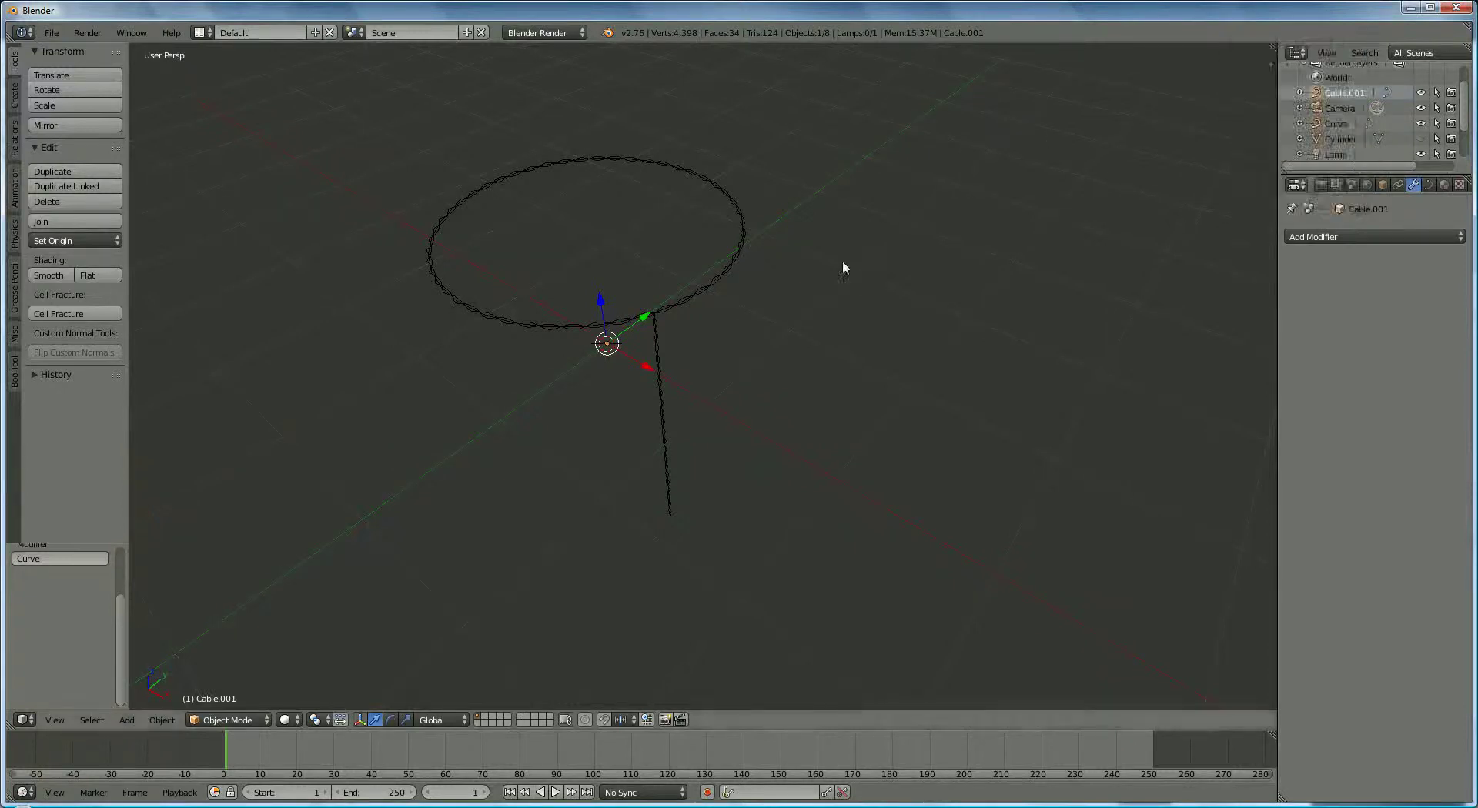
{"action": "left_click", "coordinate": [162, 719]}
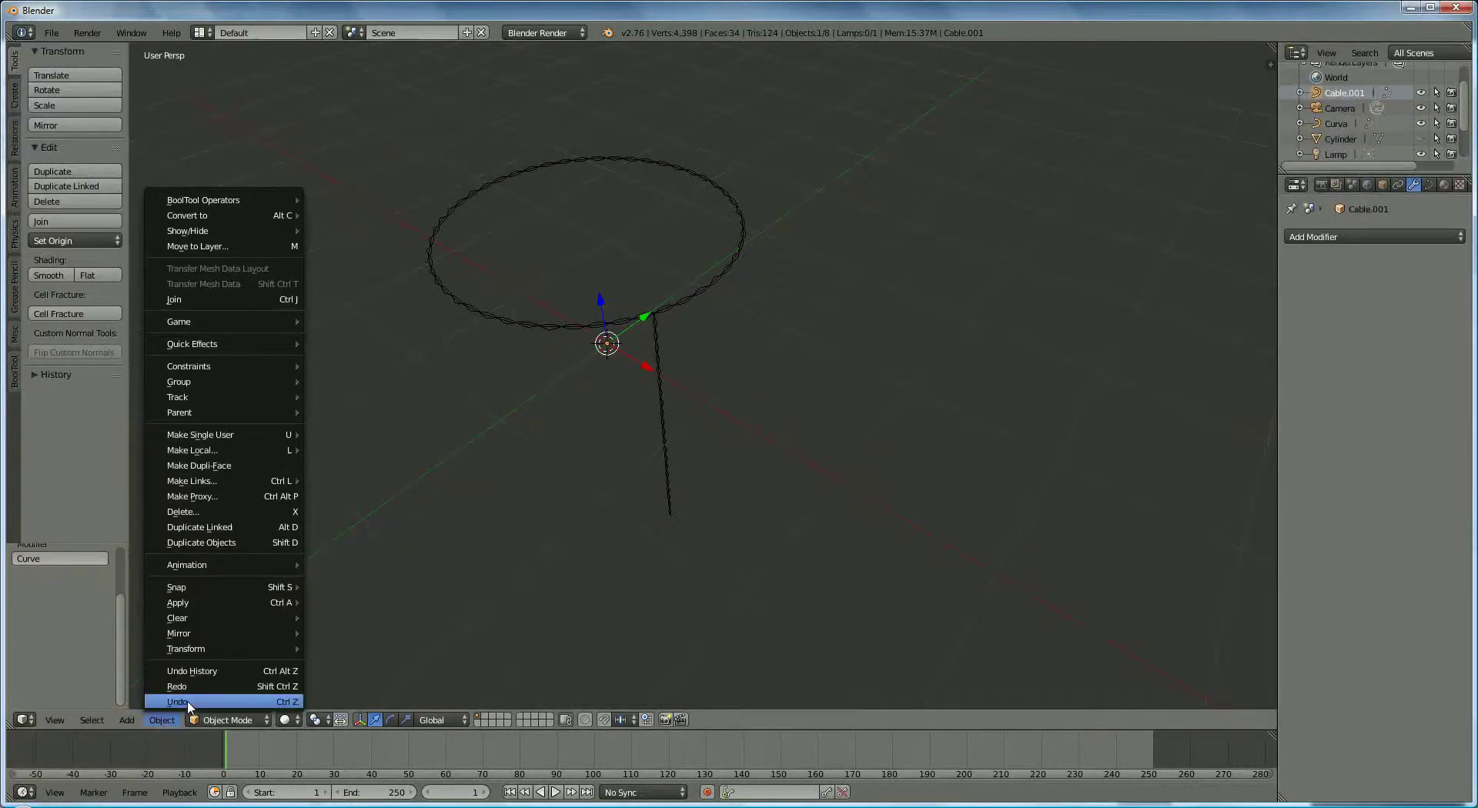
{"action": "left_click", "coordinate": [177, 701]}
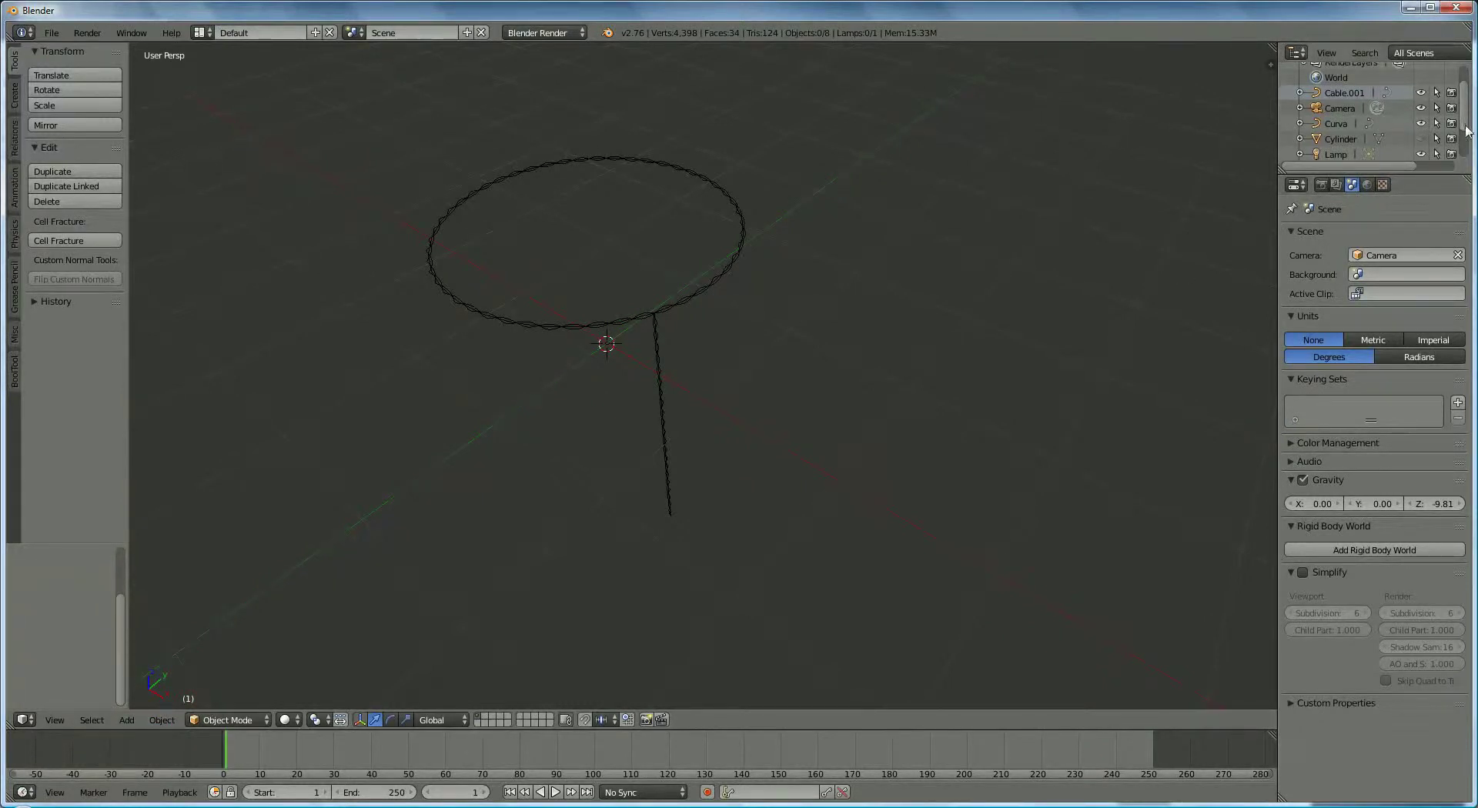
Show the hidden Cylinder to check how the ropes fit around it.
{"action": "left_click_drag", "start_coordinate": [1466, 127], "coordinate": [1472, 150]}
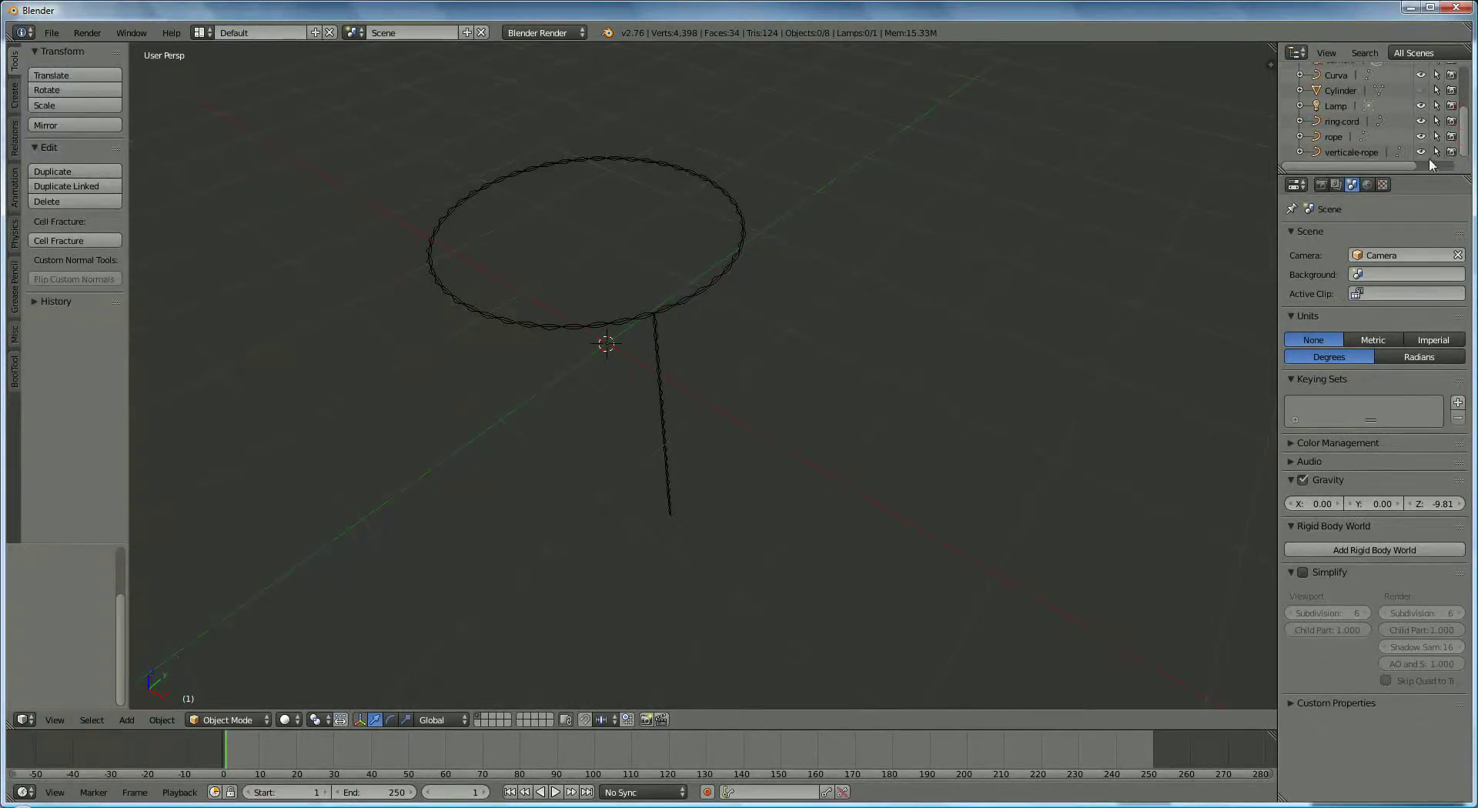
{"action": "left_click", "coordinate": [1422, 91]}
{"action": "middle_click_drag", "start_coordinate": [946, 314], "coordinate": [979, 301]}
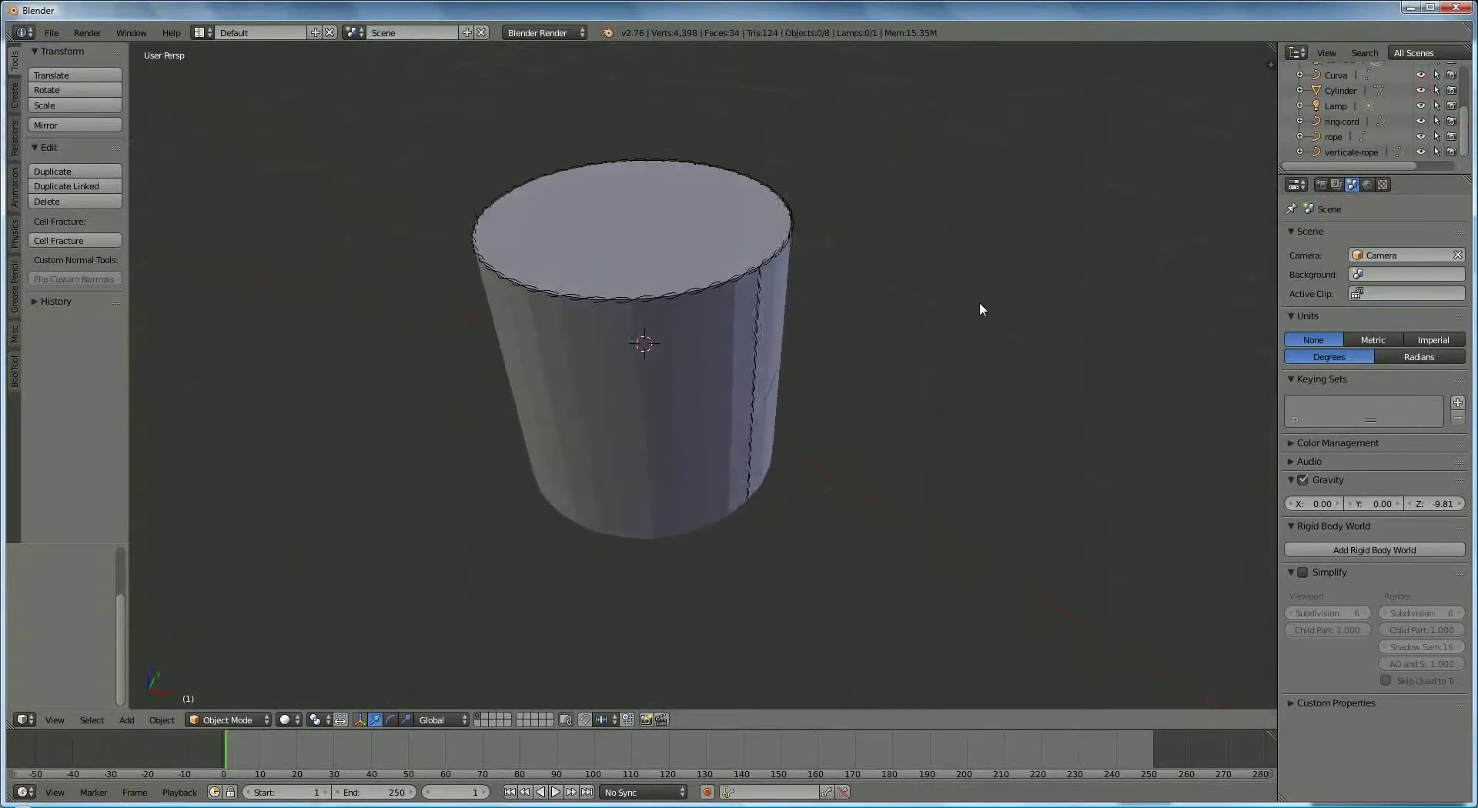
{"action": "scroll", "coordinate": [981, 304], "scroll_direction": "up", "scroll_amount": 3}
{"action": "left_click_drag", "start_coordinate": [1469, 135], "coordinate": [1471, 91]}
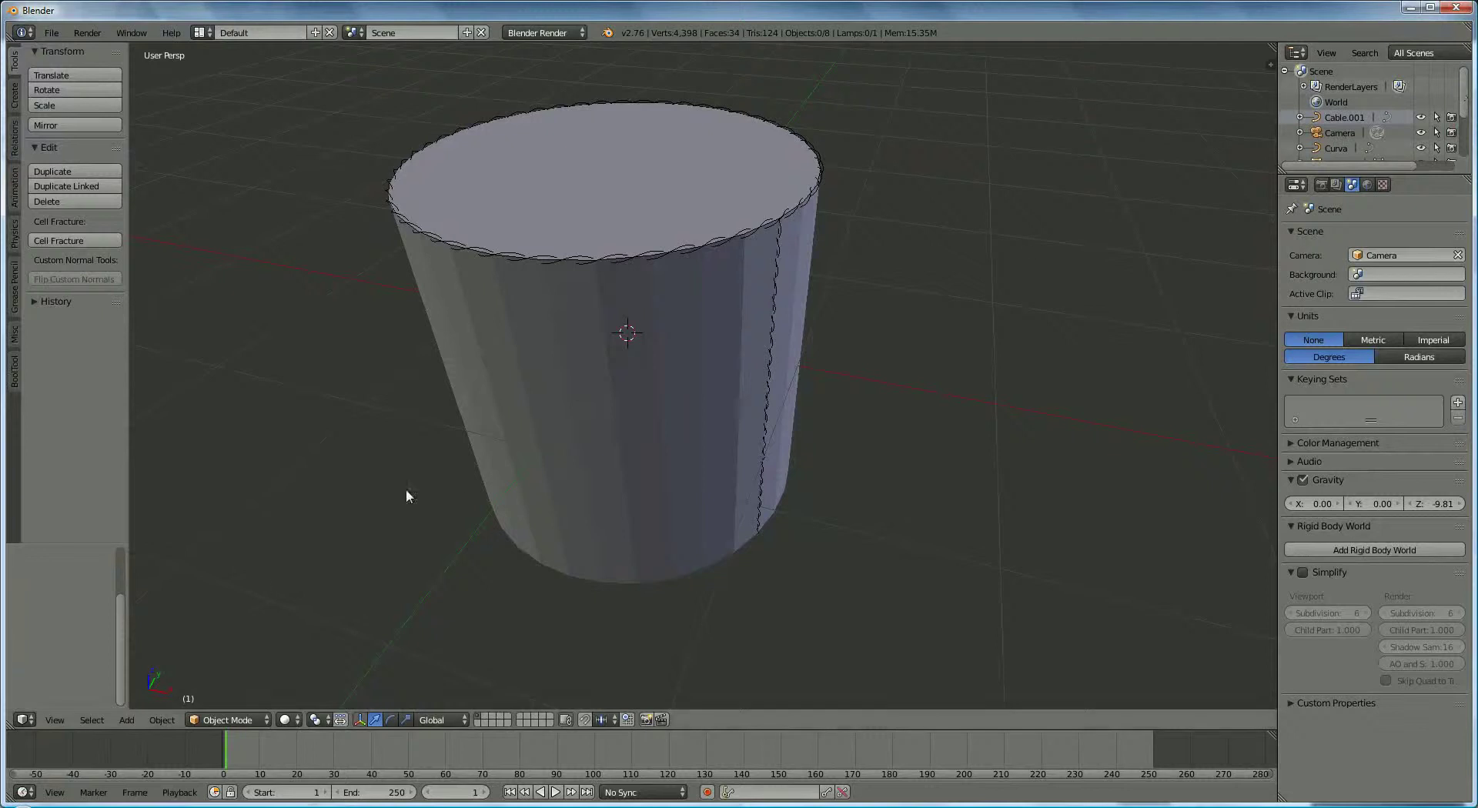
Undo the Cylinder's visibility change and the deletion of the Cable object.
{"action": "left_click", "coordinate": [161, 719]}
{"action": "left_click", "coordinate": [165, 708]}
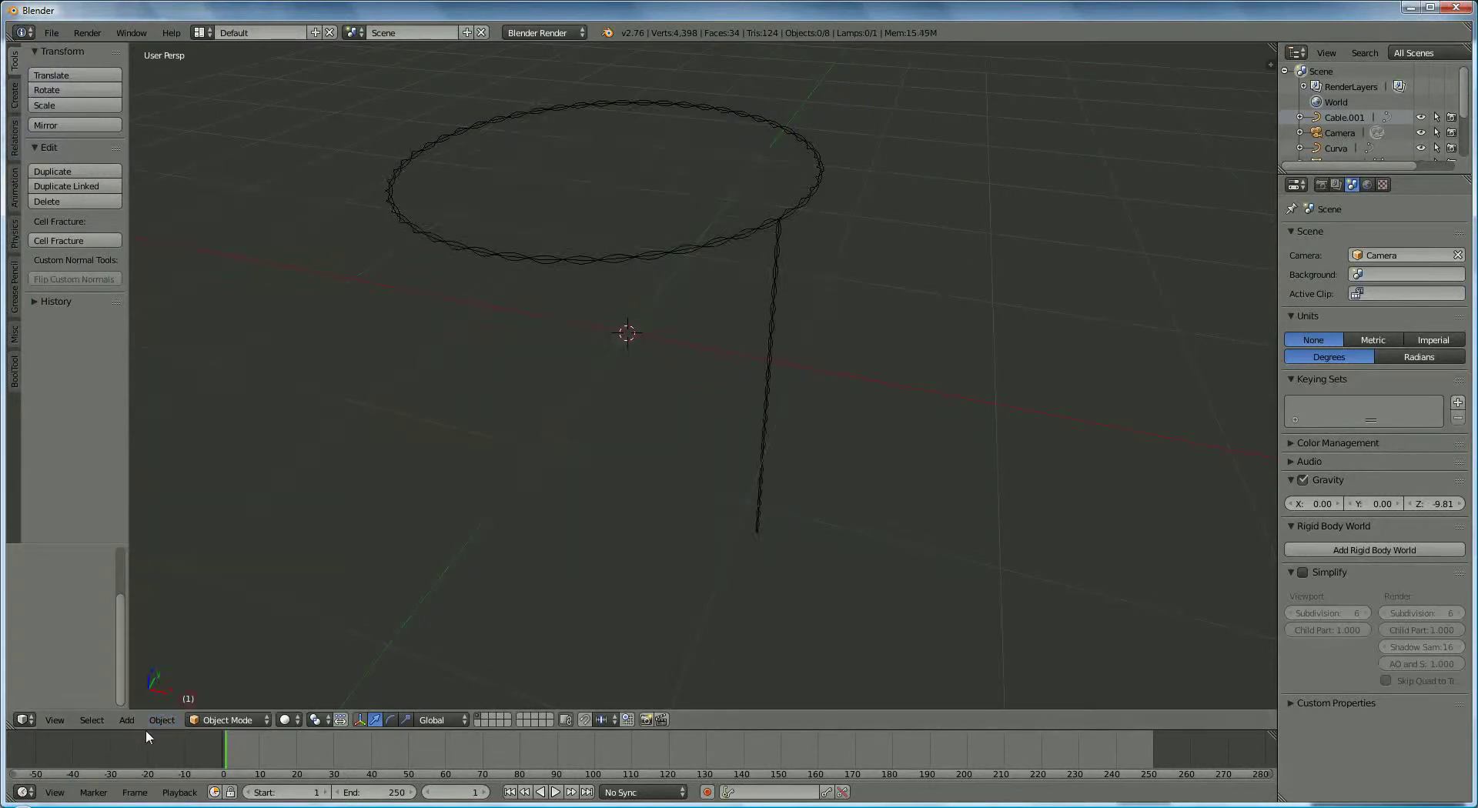
{"action": "left_click", "coordinate": [162, 720]}
{"action": "left_click", "coordinate": [186, 704]}
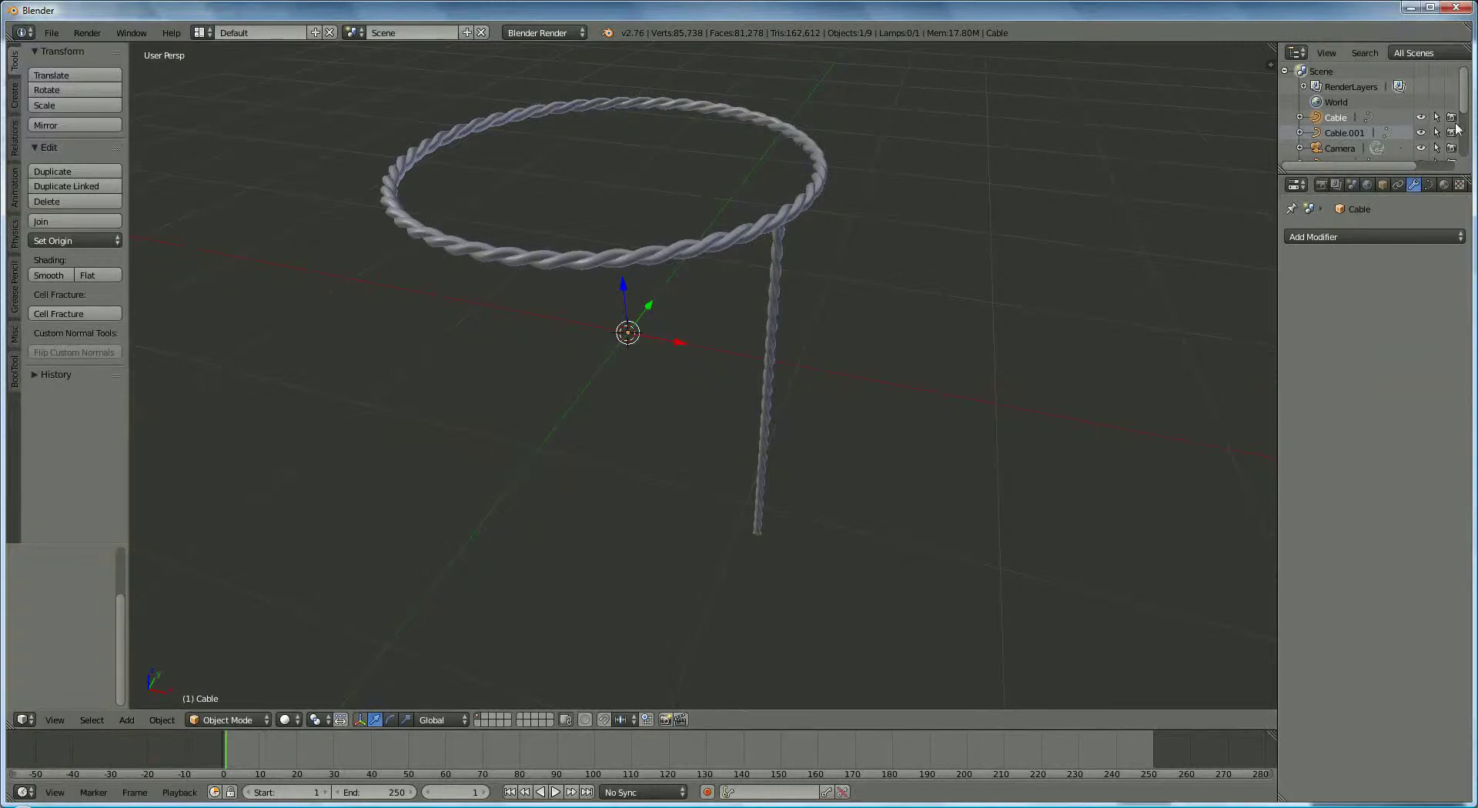
Turn on the viewport visibility of the hidden Cylinder.
{"action": "scroll", "coordinate": [1467, 119], "scroll_direction": "down", "scroll_amount": 2}
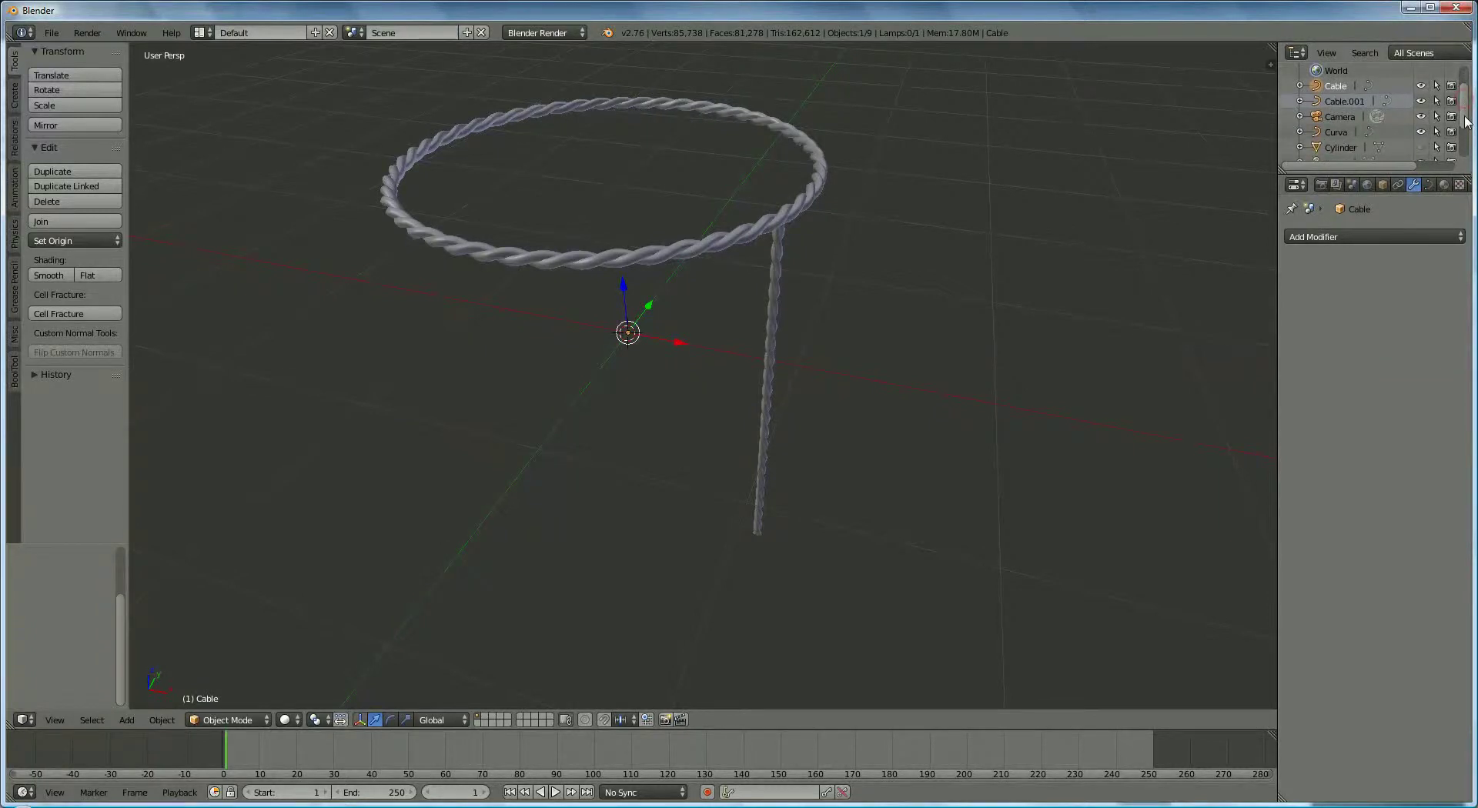
{"action": "scroll", "coordinate": [1466, 122], "scroll_direction": "down", "scroll_amount": 1}
{"action": "left_click", "coordinate": [1423, 138]}
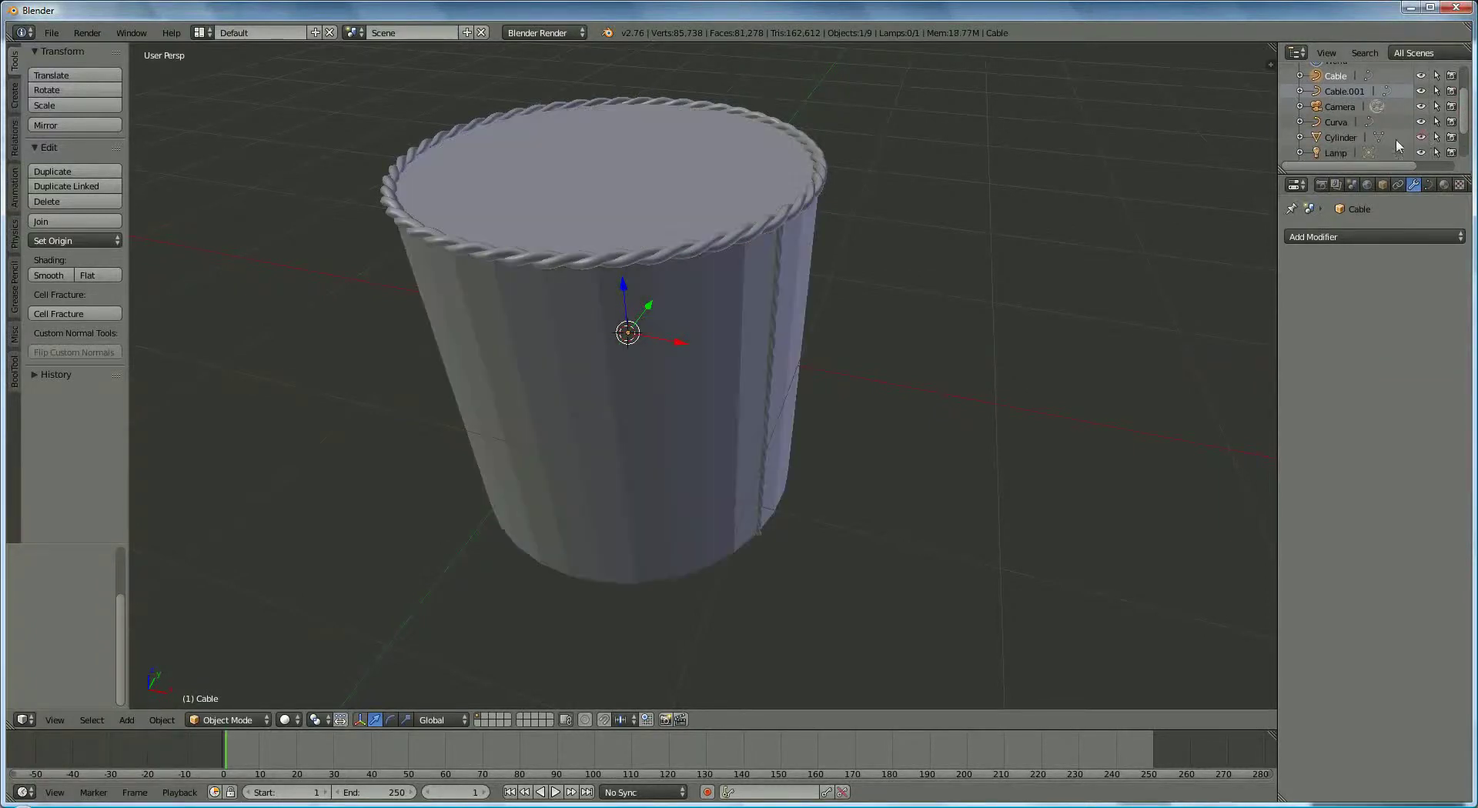
Duplicate the ring rope at the cylinder's upper rim and move the copy down about 1.908 along Z.
{"action": "middle_click_drag", "start_coordinate": [876, 268], "coordinate": [764, 145]}
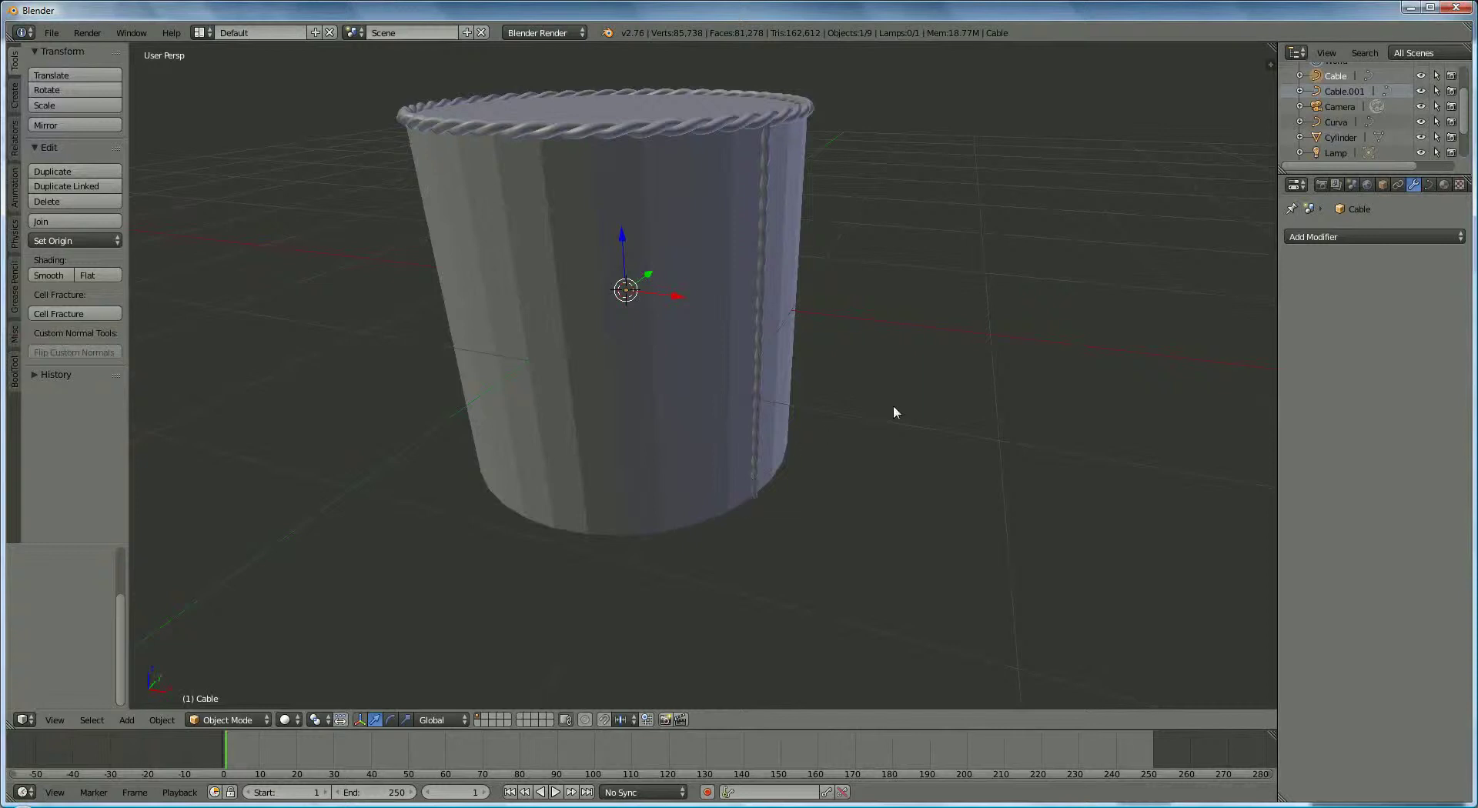
{"action": "right_click", "coordinate": [737, 121]}
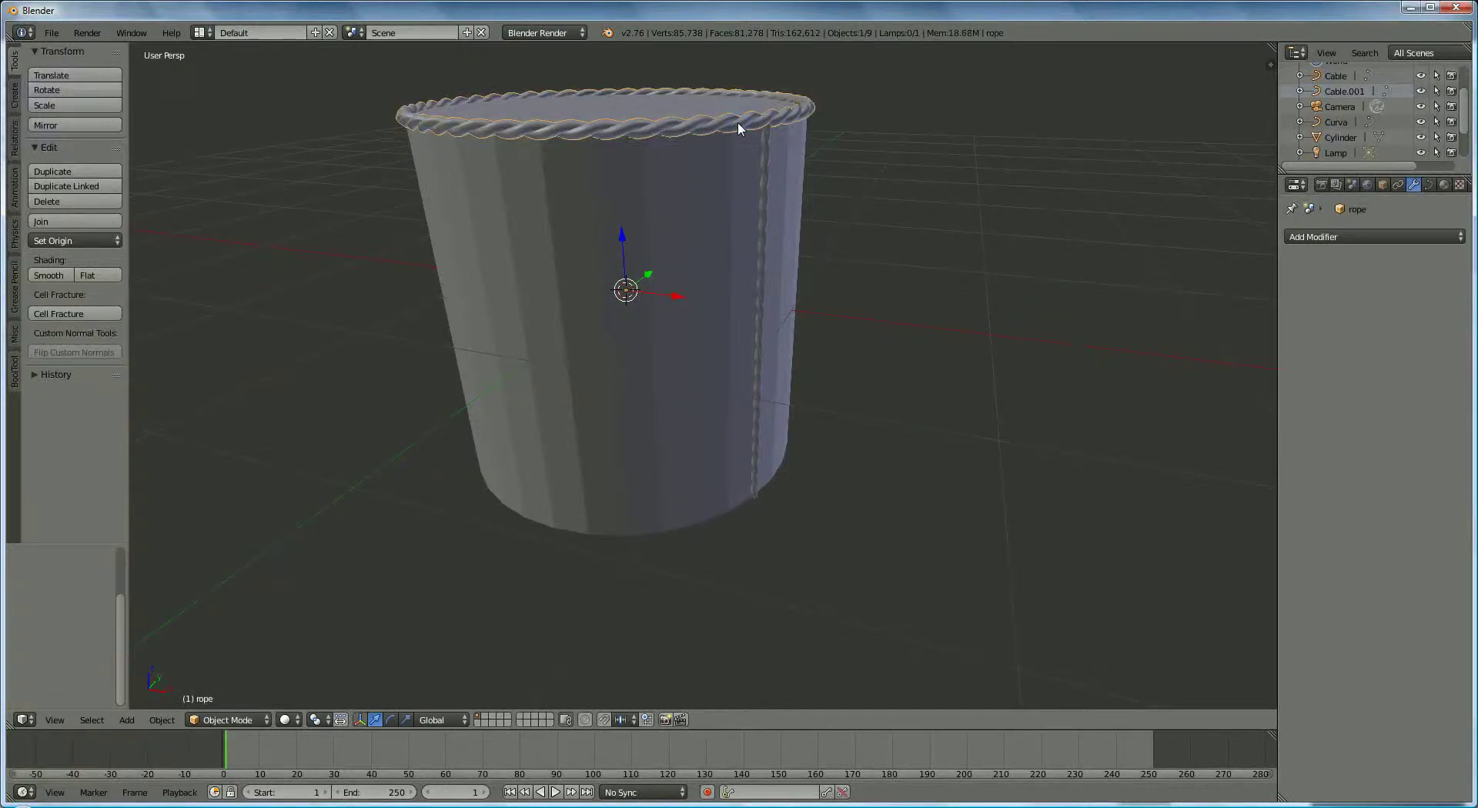
{"action": "key", "text": "shift+d"}
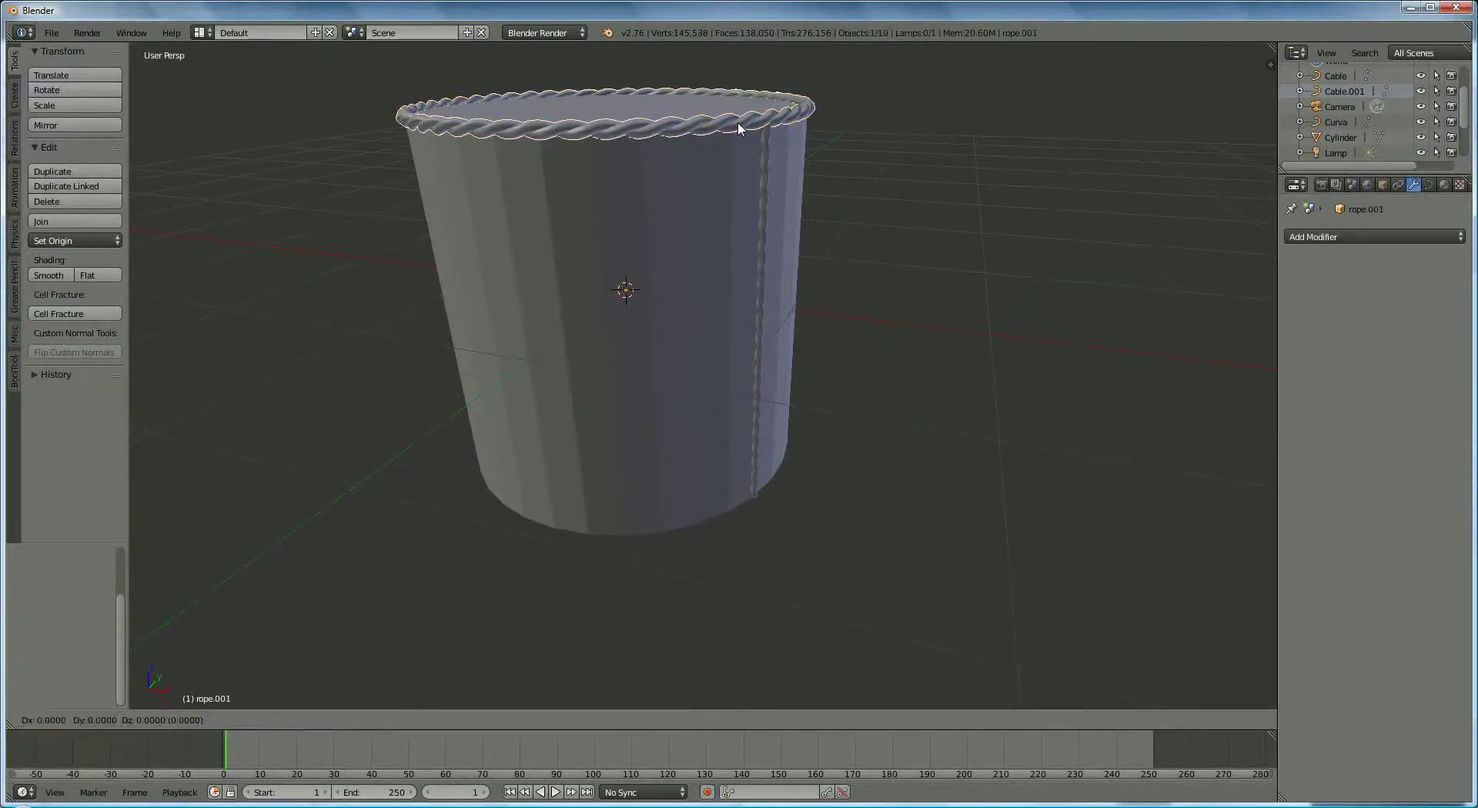
{"action": "key", "text": "z"}
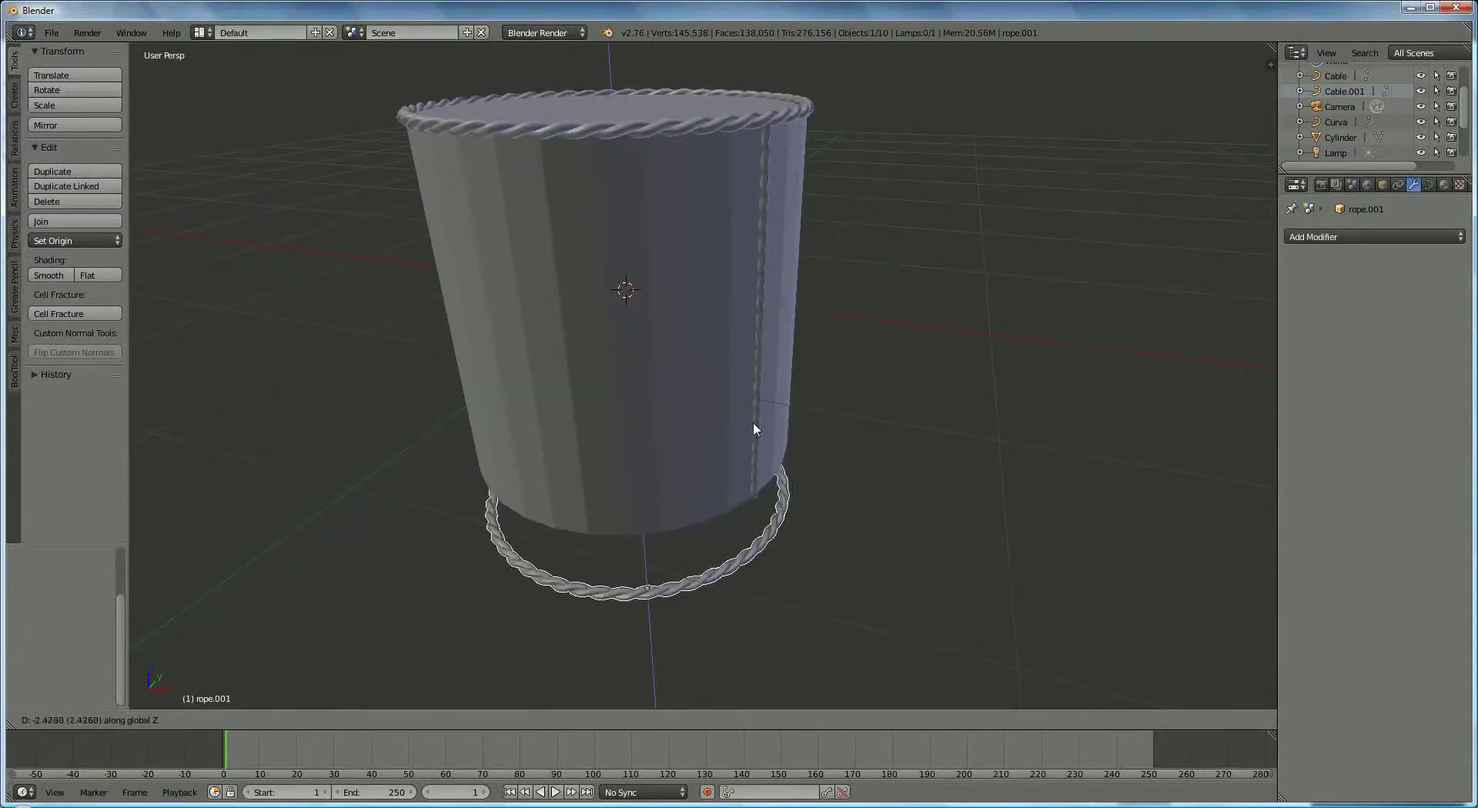
{"action": "left_click", "coordinate": [743, 374]}
Lower the ring rope copy along Z by about 0.092 and another 0.010 to meet the cylinder's bottom edge.
{"action": "middle_click_drag", "start_coordinate": [904, 330], "coordinate": [914, 303]}
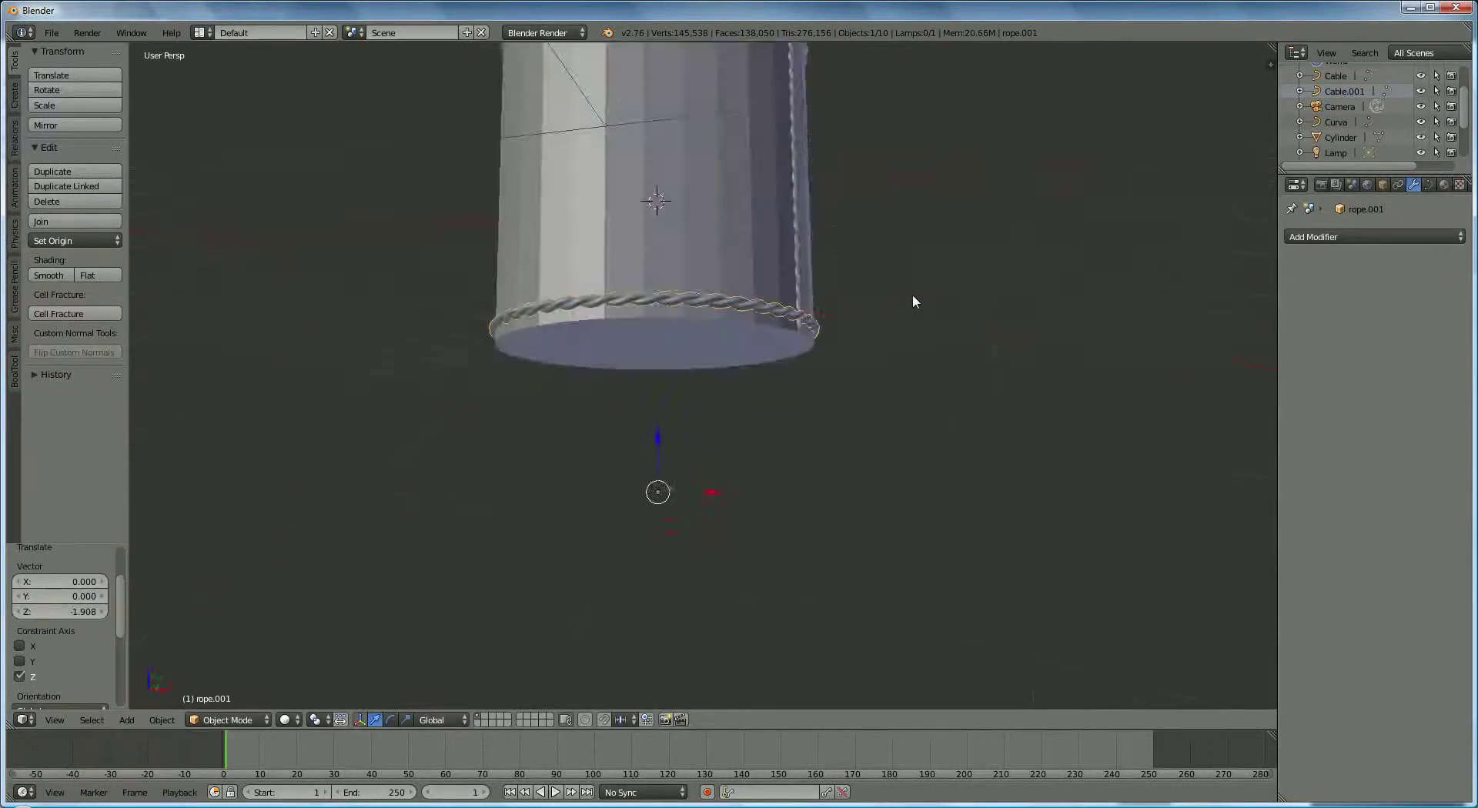
{"action": "scroll", "coordinate": [901, 303], "scroll_direction": "up", "scroll_amount": 3}
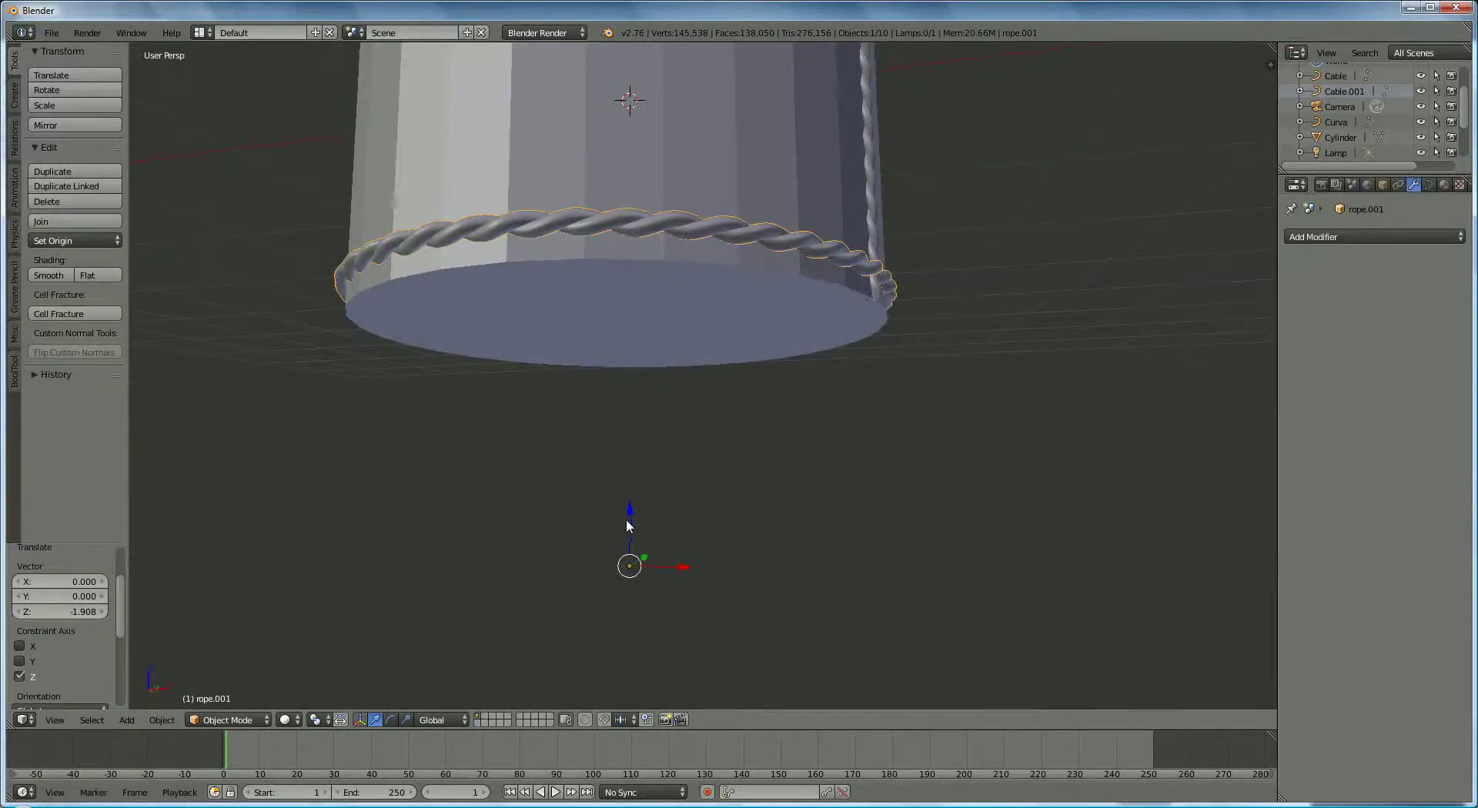
{"action": "left_click_drag", "start_coordinate": [631, 507], "coordinate": [635, 533]}
{"action": "middle_click_drag", "start_coordinate": [903, 497], "coordinate": [547, 484]}
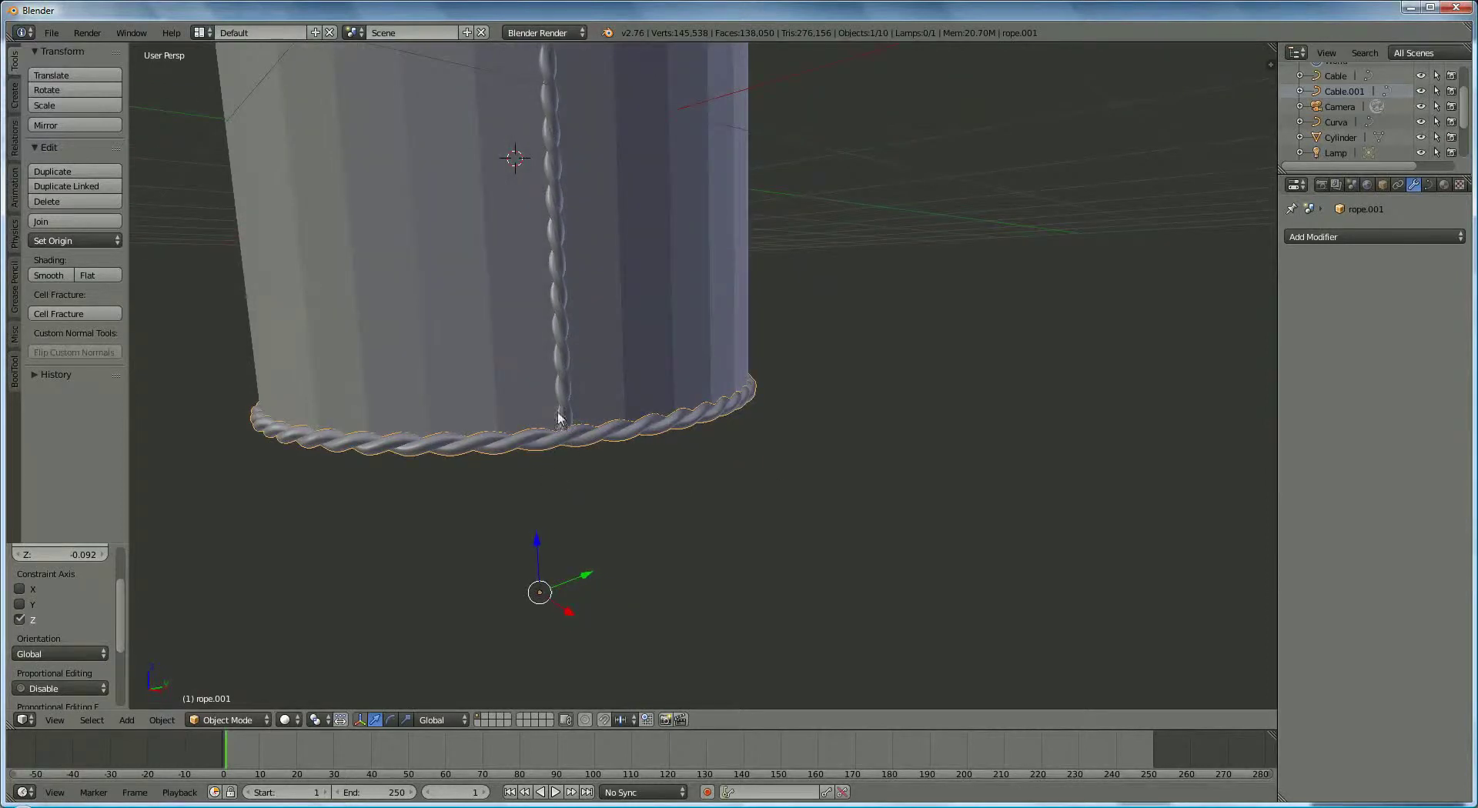
{"action": "left_click_drag", "start_coordinate": [536, 539], "coordinate": [537, 537]}
Duplicate the vertical rope and rotate the copy about 41.8° around the Z axis along the cylinder's side.
{"action": "middle_click_drag", "start_coordinate": [538, 537], "coordinate": [766, 505]}
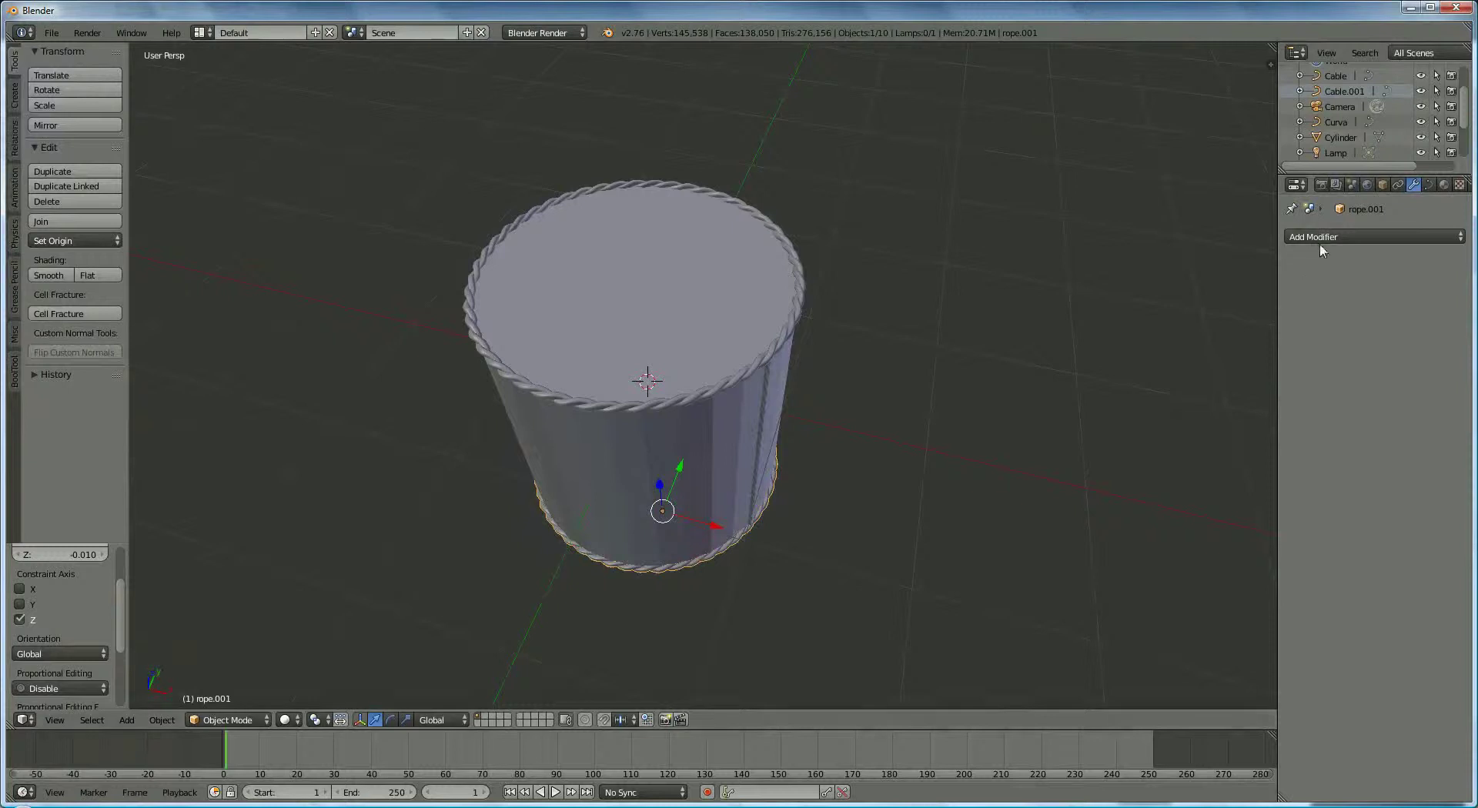
{"action": "middle_click_drag", "start_coordinate": [952, 385], "coordinate": [580, 322]}
{"action": "right_click", "coordinate": [612, 331]}
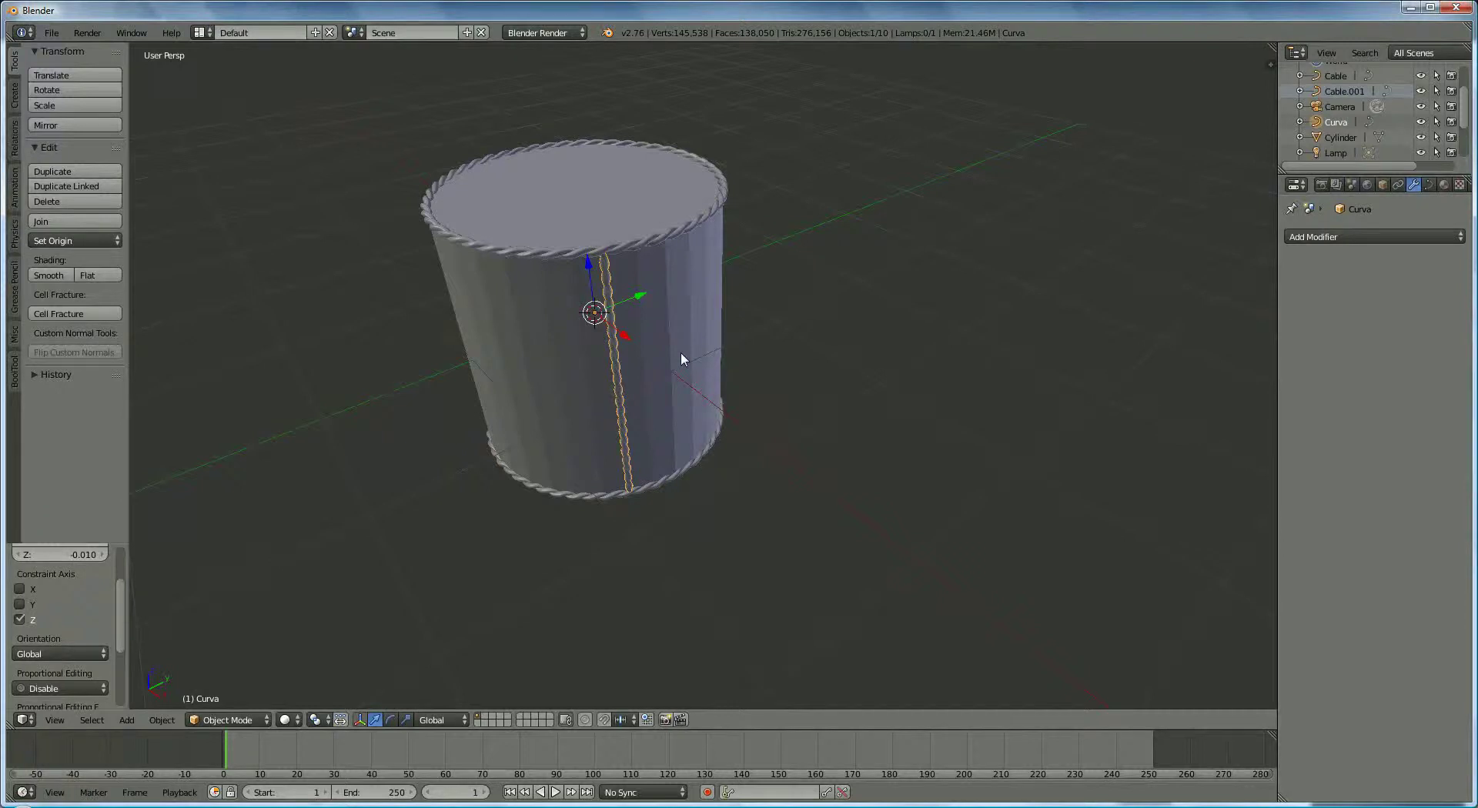
{"action": "key", "text": "shift+d"}
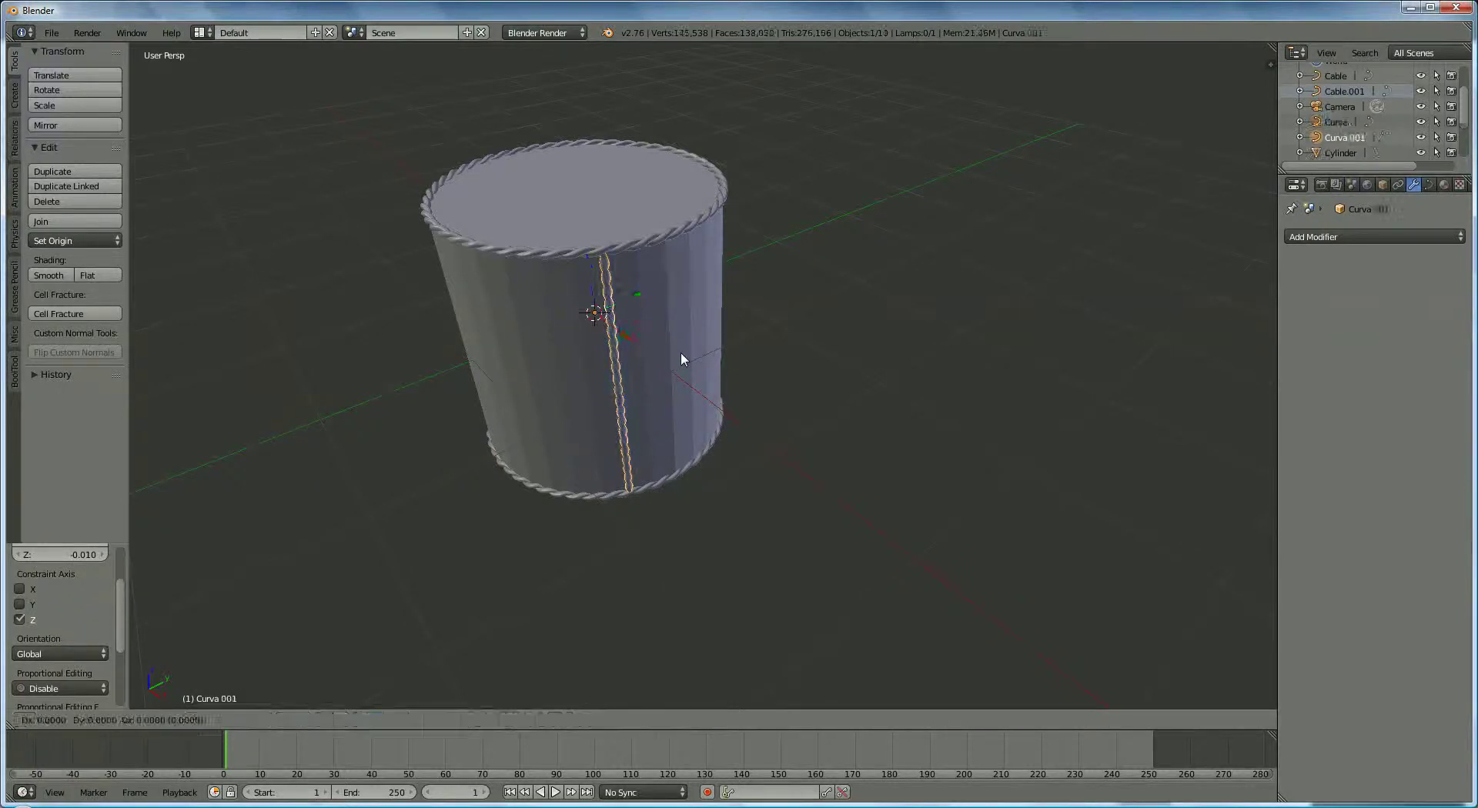
{"action": "key", "text": "r"}
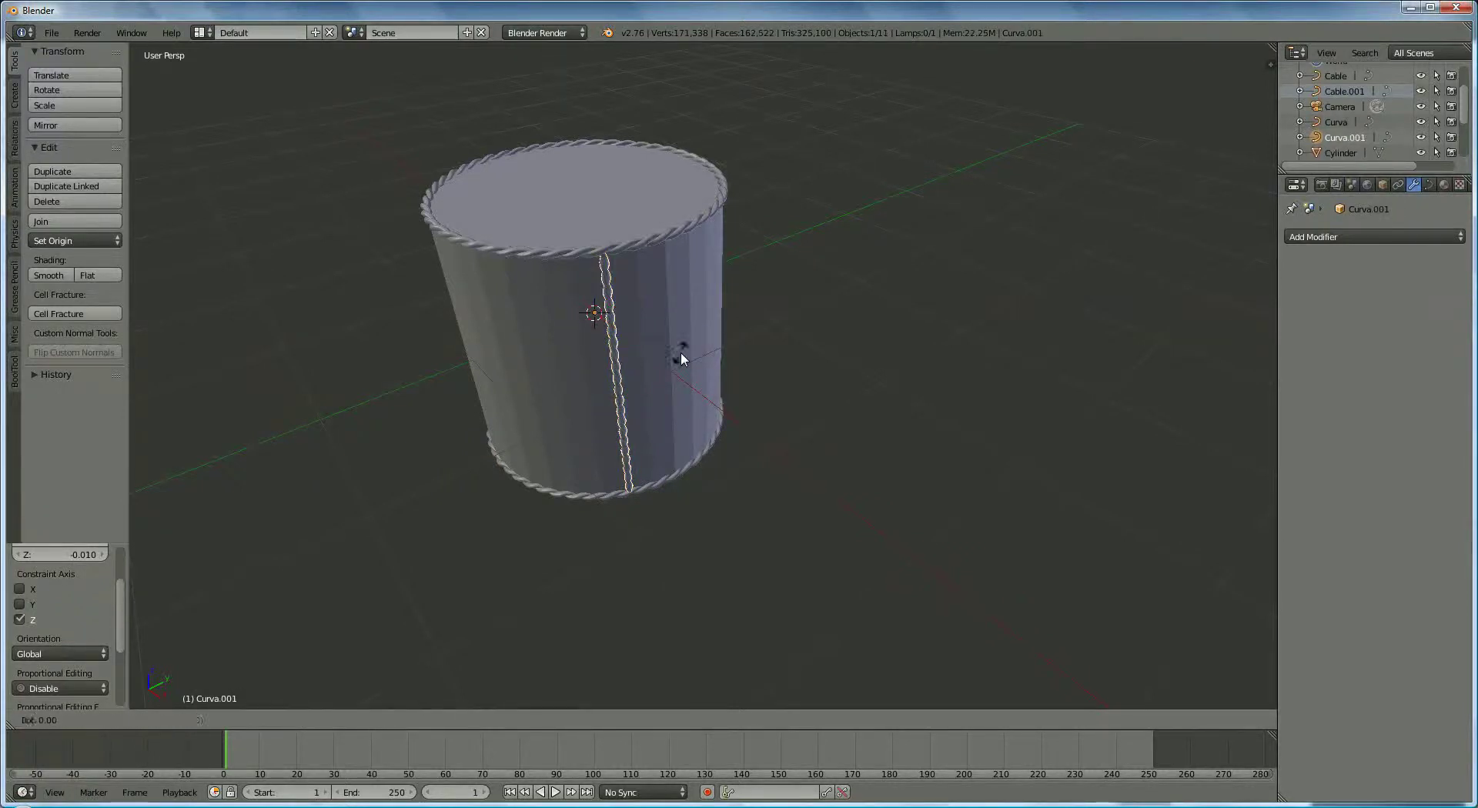
{"action": "key", "text": "z"}
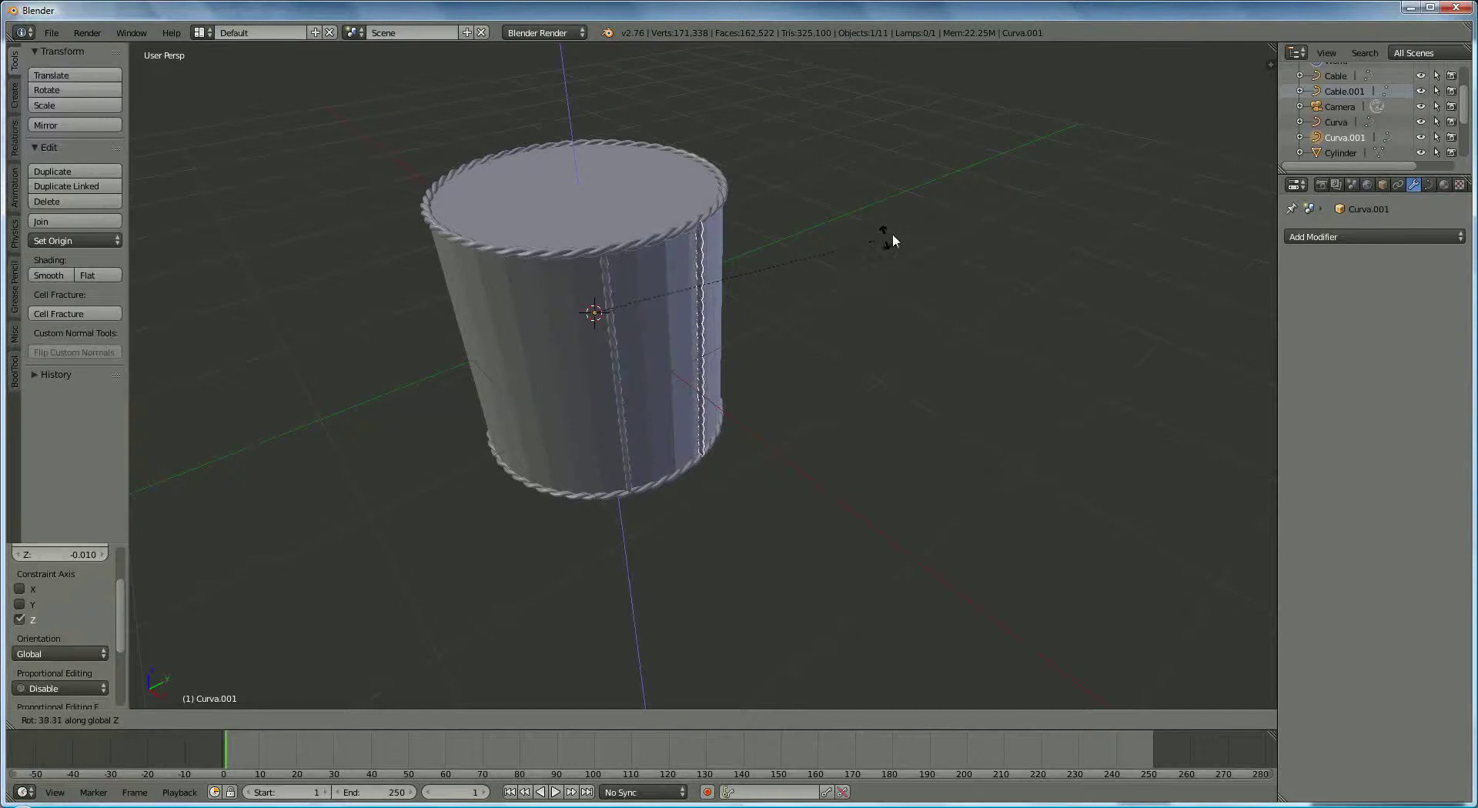
{"action": "left_click", "coordinate": [1032, 164]}
Fine-tune the second vertical rope's rotation around the Z axis.
{"action": "middle_click_drag", "start_coordinate": [932, 431], "coordinate": [752, 369]}
{"action": "scroll", "coordinate": [830, 432], "scroll_direction": "up", "scroll_amount": 2}
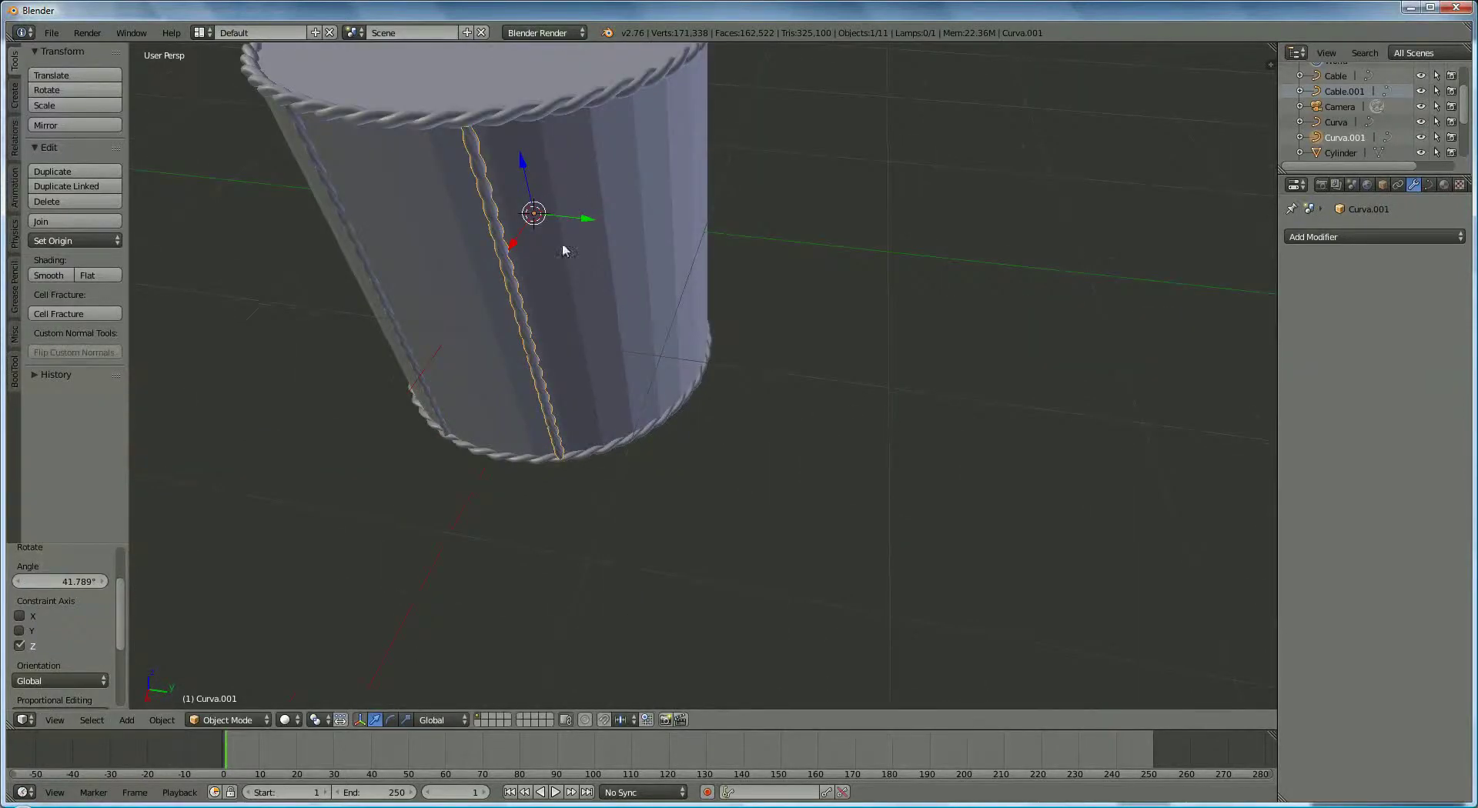
{"action": "key", "text": "r"}
{"action": "key", "text": "z"}
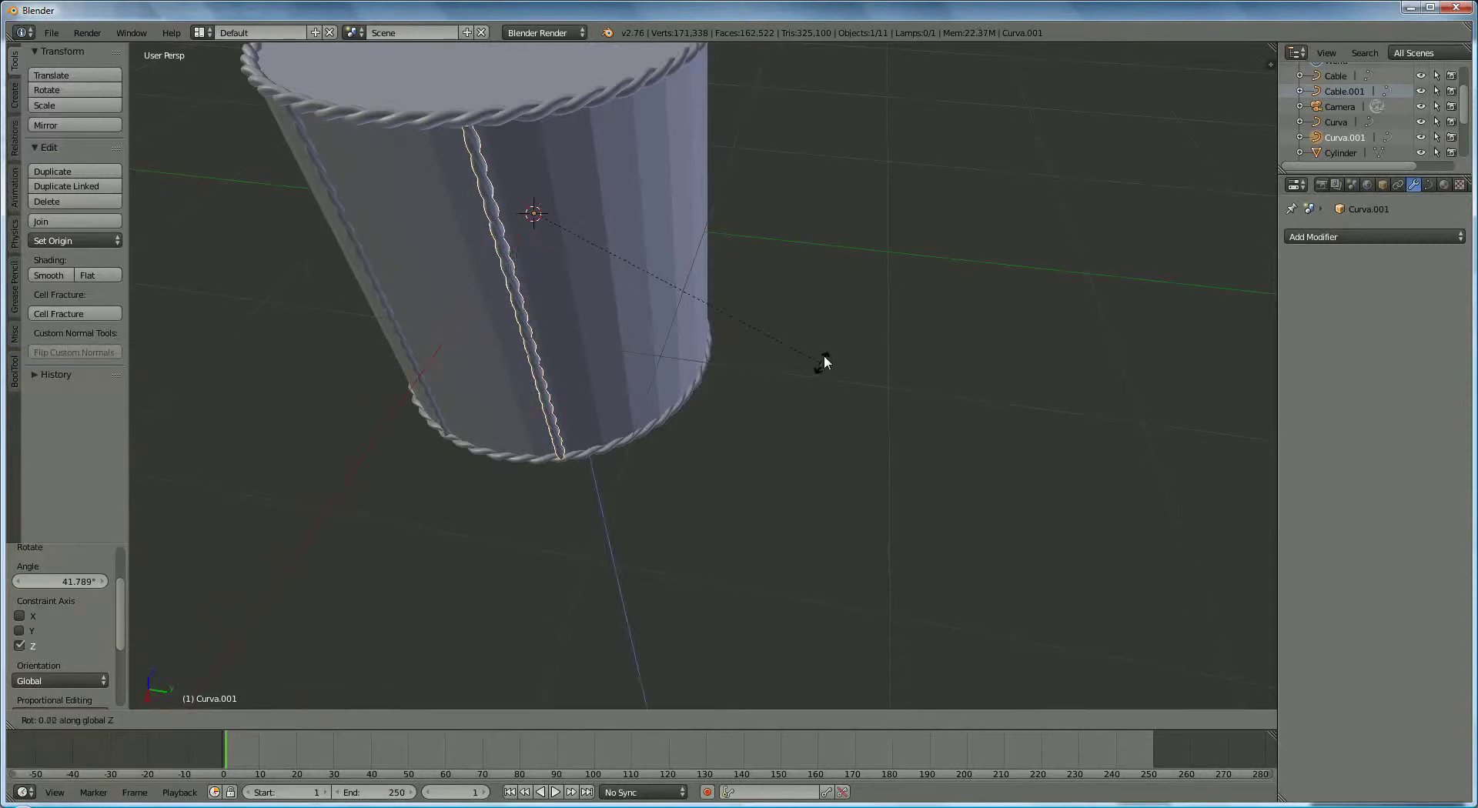
{"action": "left_click", "coordinate": [828, 349]}
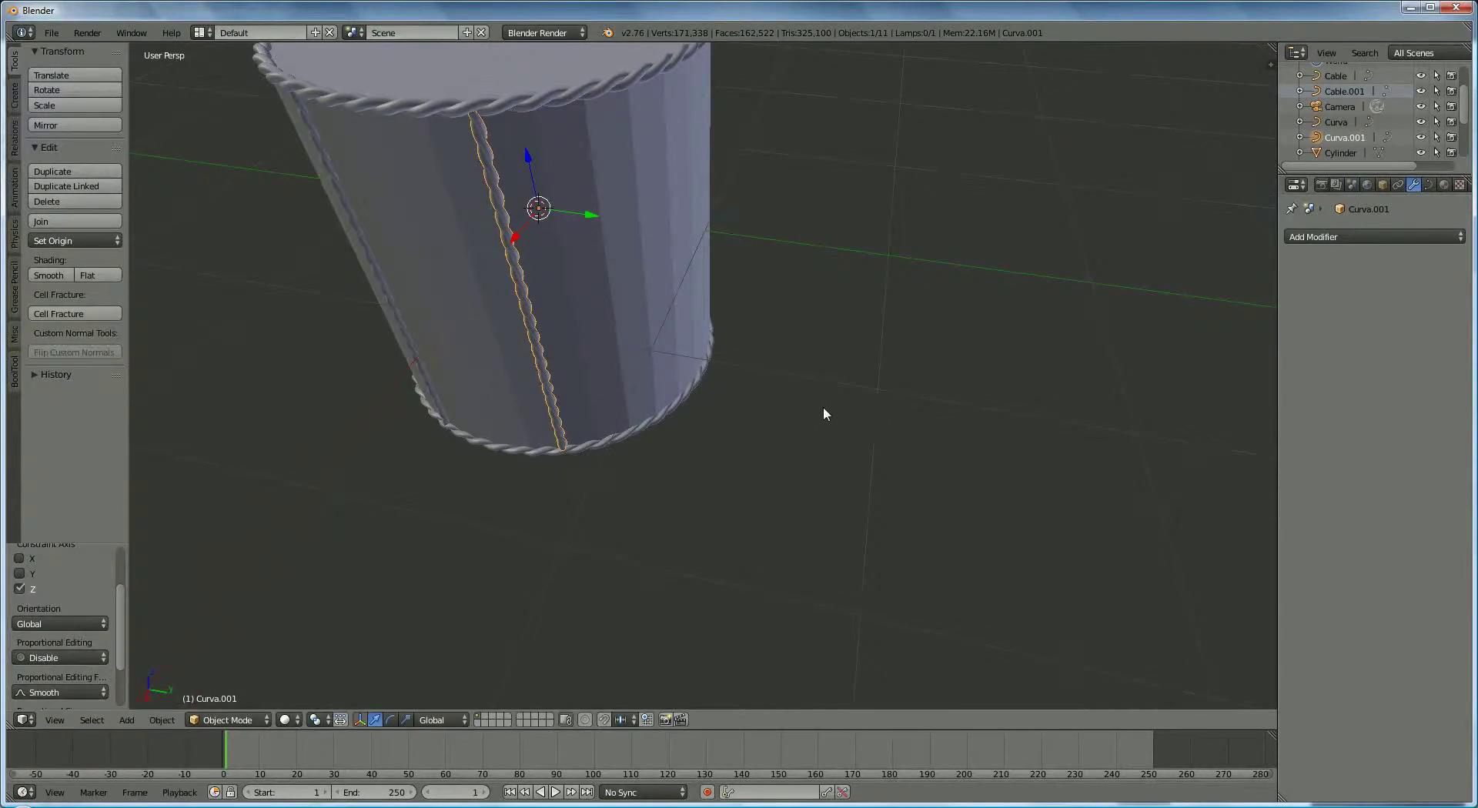
Duplicate the second vertical rope and rotate the new copy about 47.5° around the Z axis.
{"action": "key", "text": "shift+d"}
{"action": "key", "text": "r"}
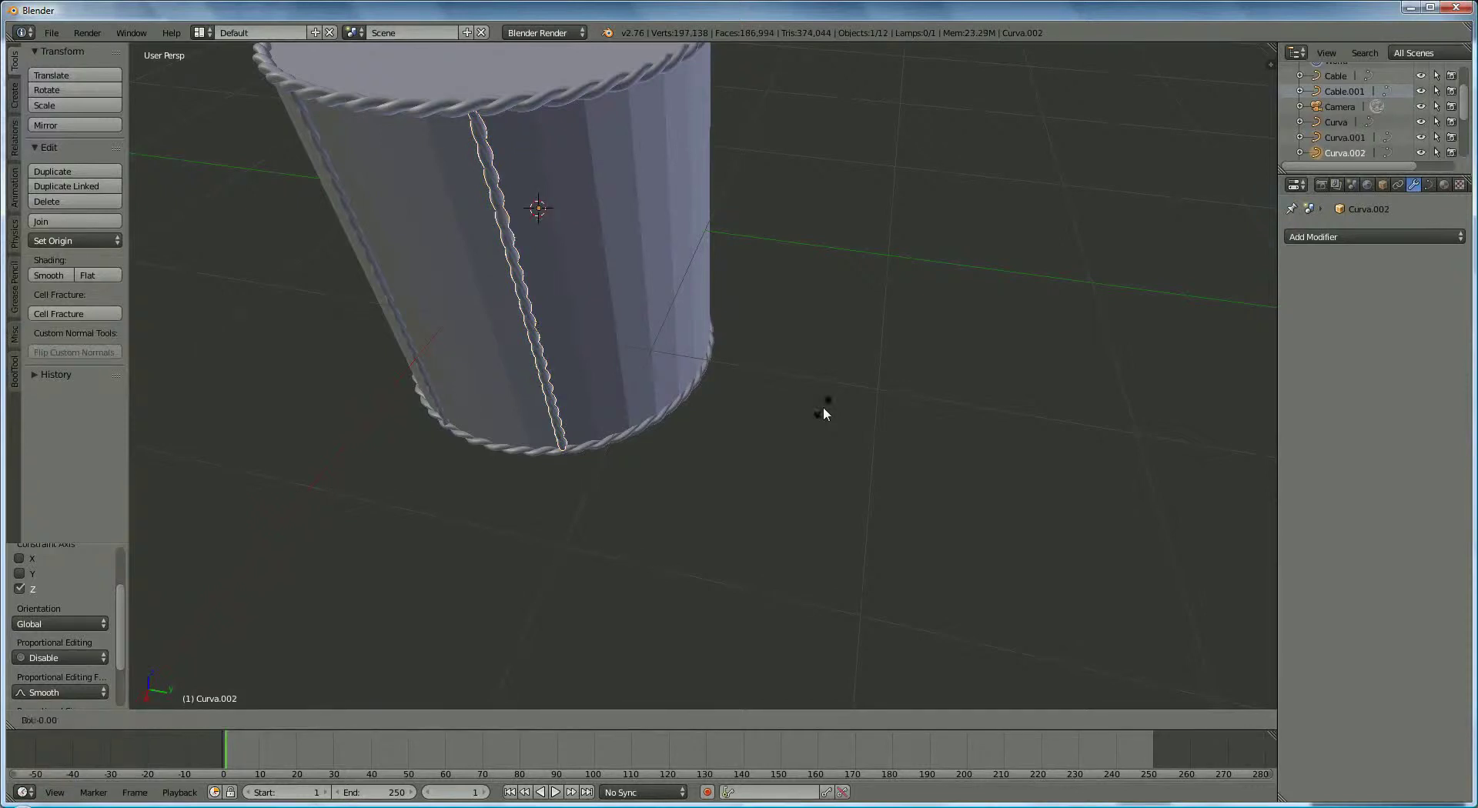
{"action": "key", "text": "z"}
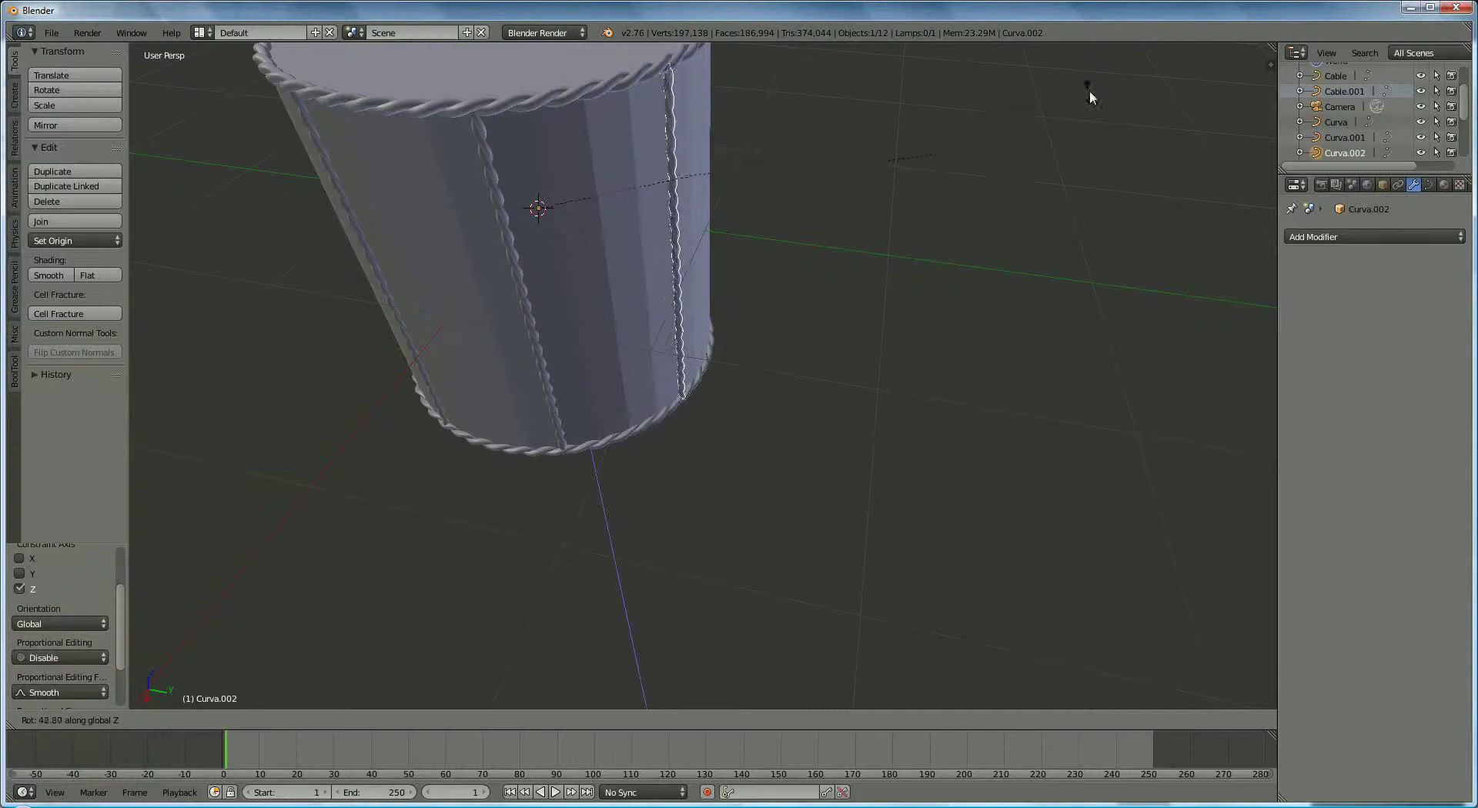
{"action": "left_click", "coordinate": [1062, 133]}
Fine-tune the third vertical rope's rotation around the Z axis along the cylinder's side.
{"action": "middle_click_drag", "start_coordinate": [1062, 133], "coordinate": [719, 429]}
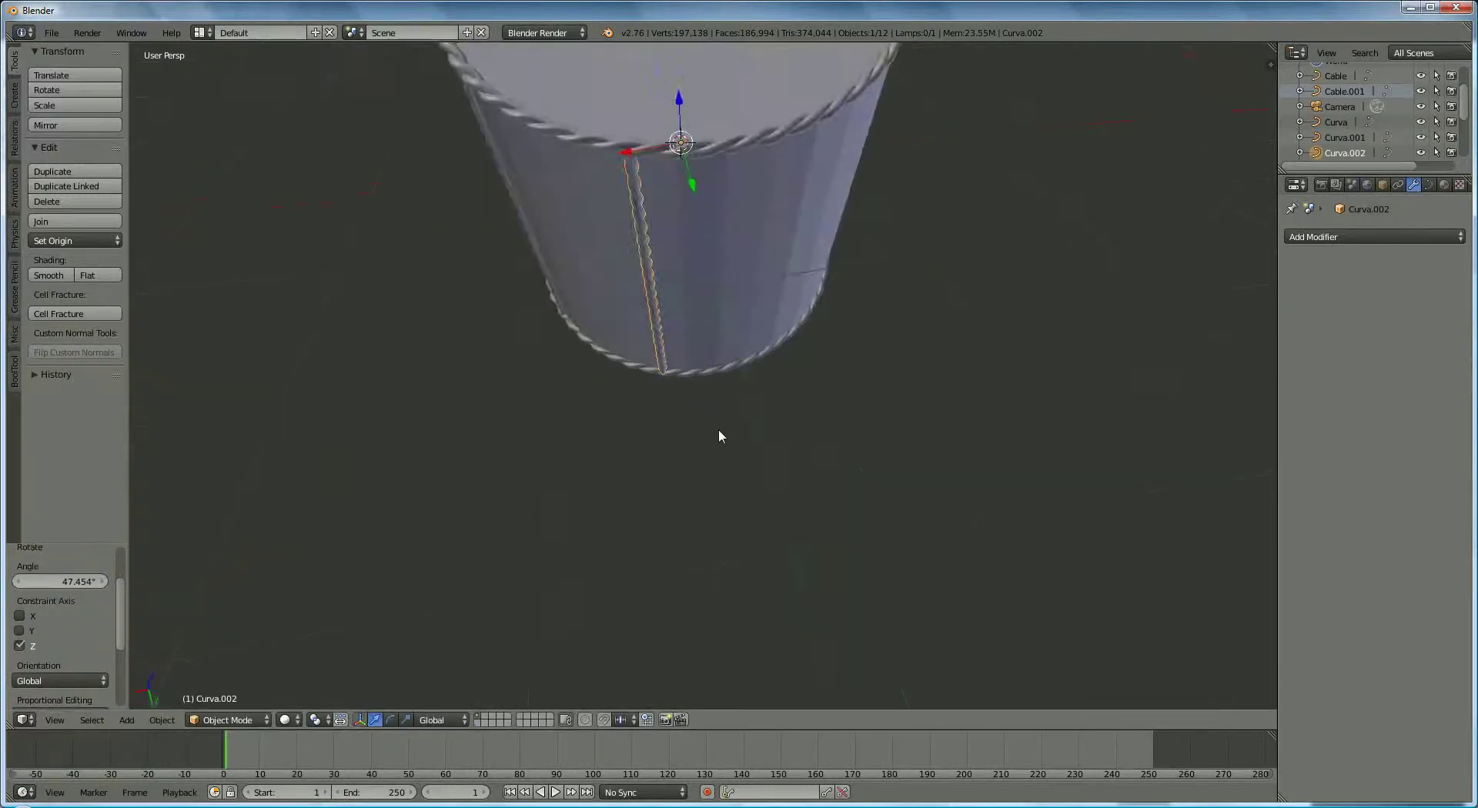
{"action": "key", "text": "r"}
{"action": "key", "text": "z"}
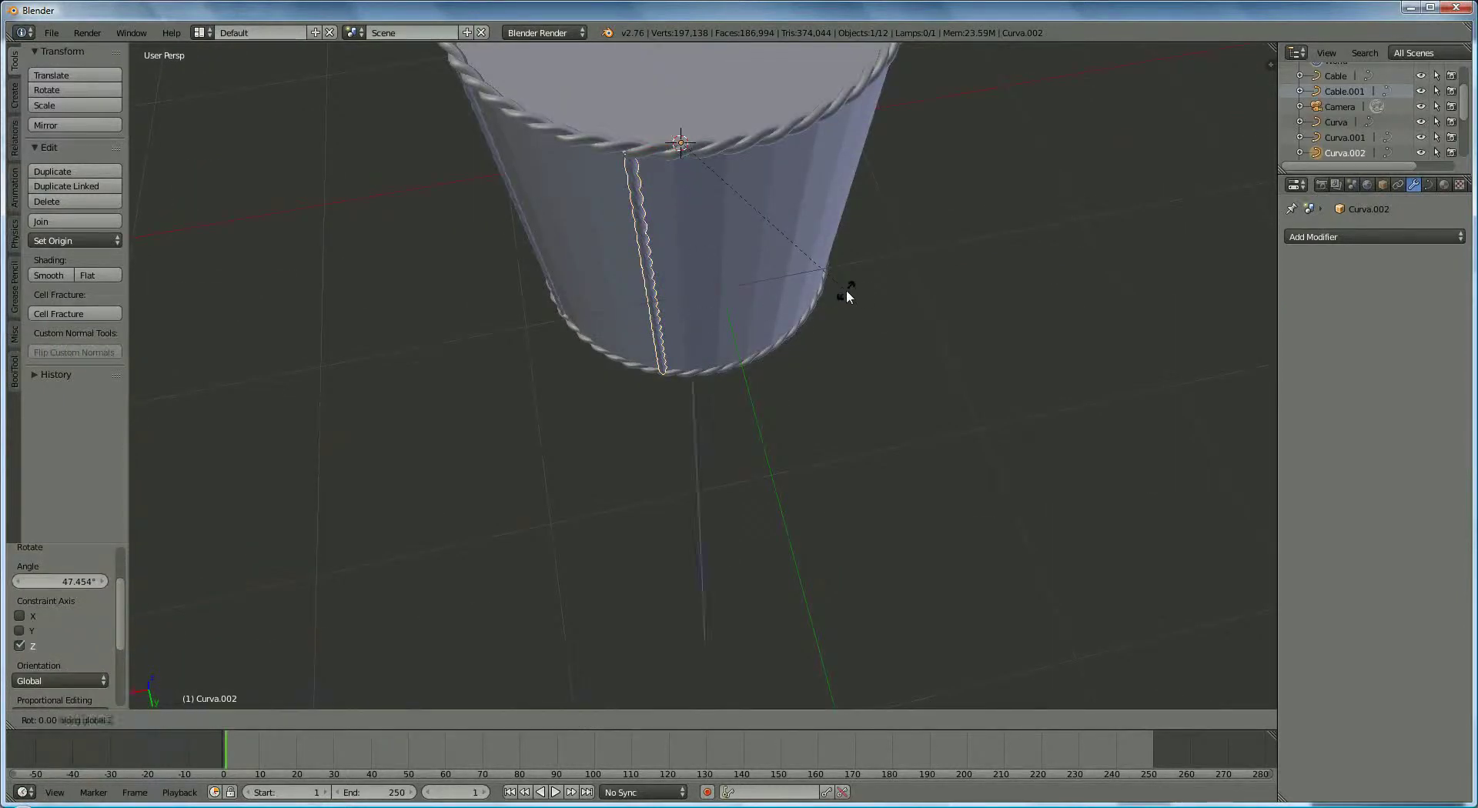
{"action": "left_click", "coordinate": [885, 276]}
{"action": "middle_click_drag", "start_coordinate": [868, 393], "coordinate": [802, 377]}
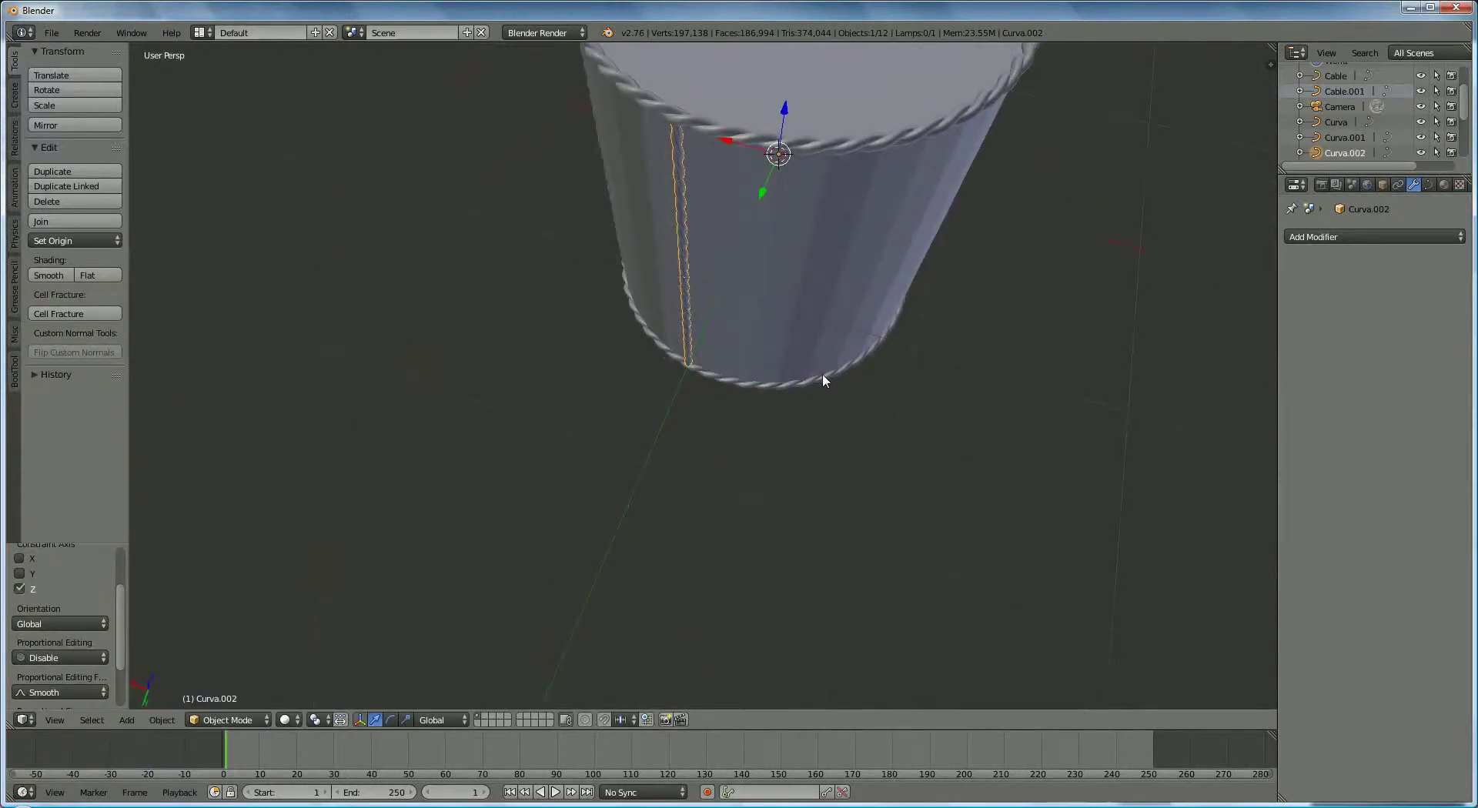
{"action": "key", "text": "r"}
{"action": "key", "text": "z"}
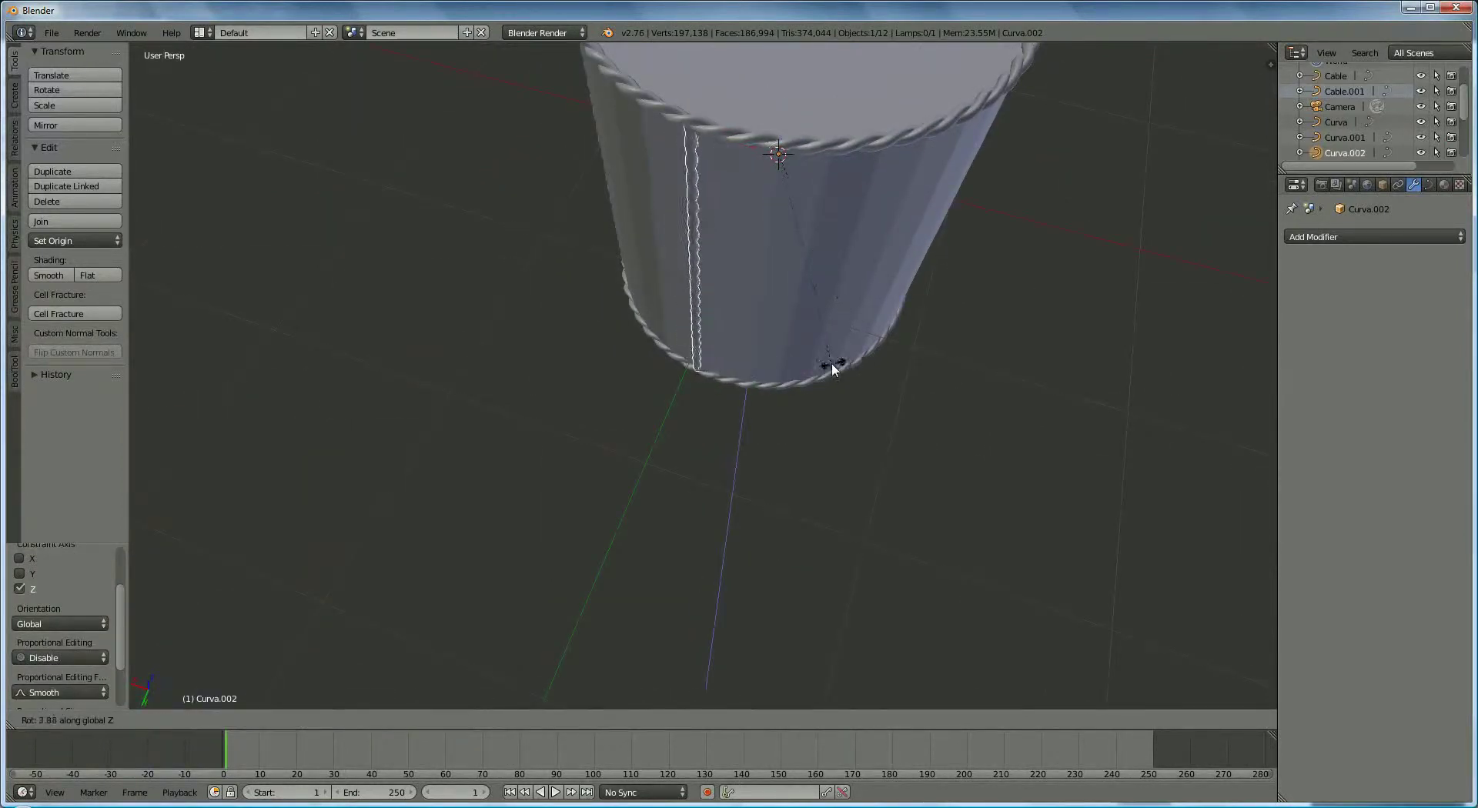
{"action": "left_click", "coordinate": [830, 371]}
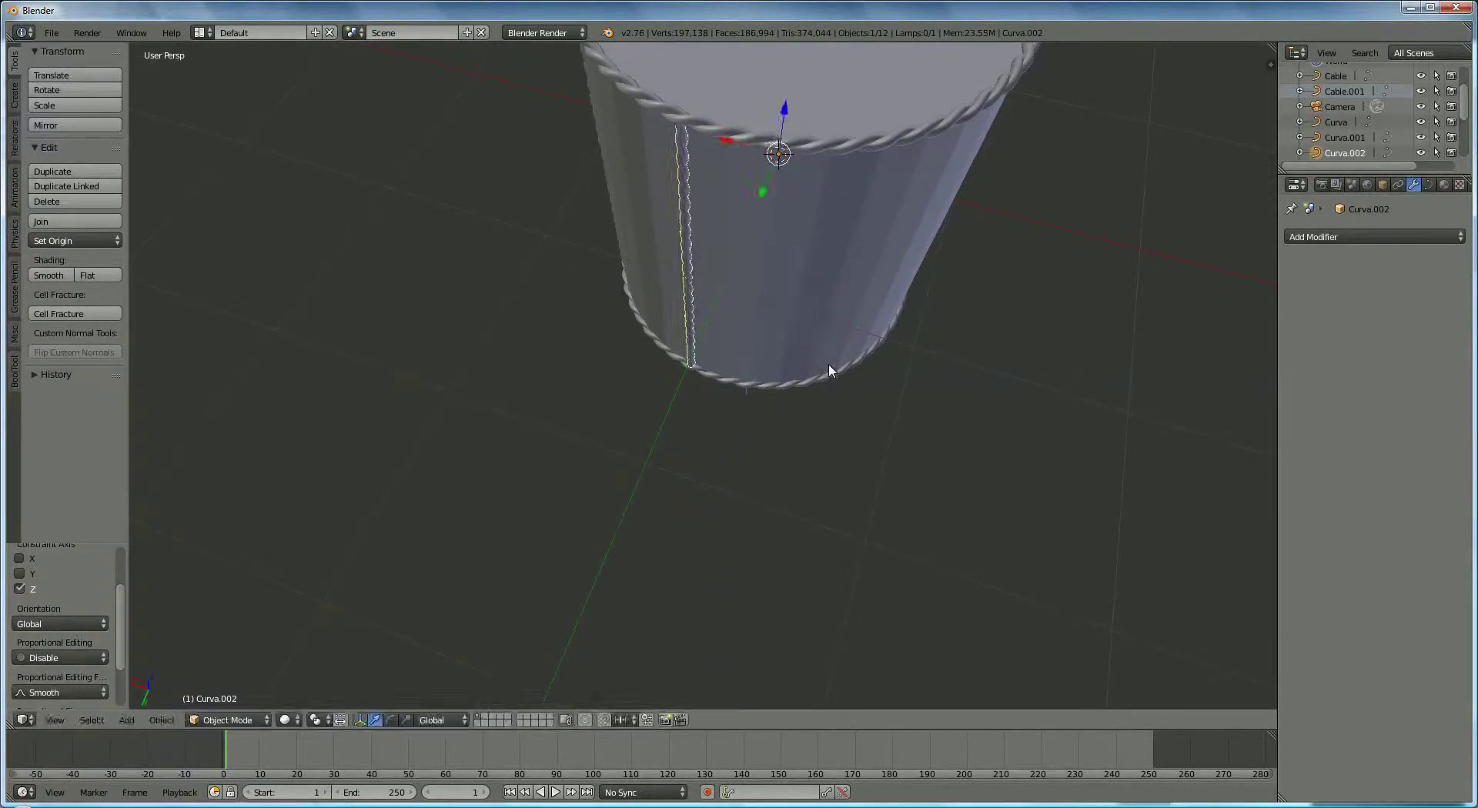
Duplicate the third vertical rope and rotate the copy about 55.0° around the Z axis.
{"action": "key", "text": "shift+d"}
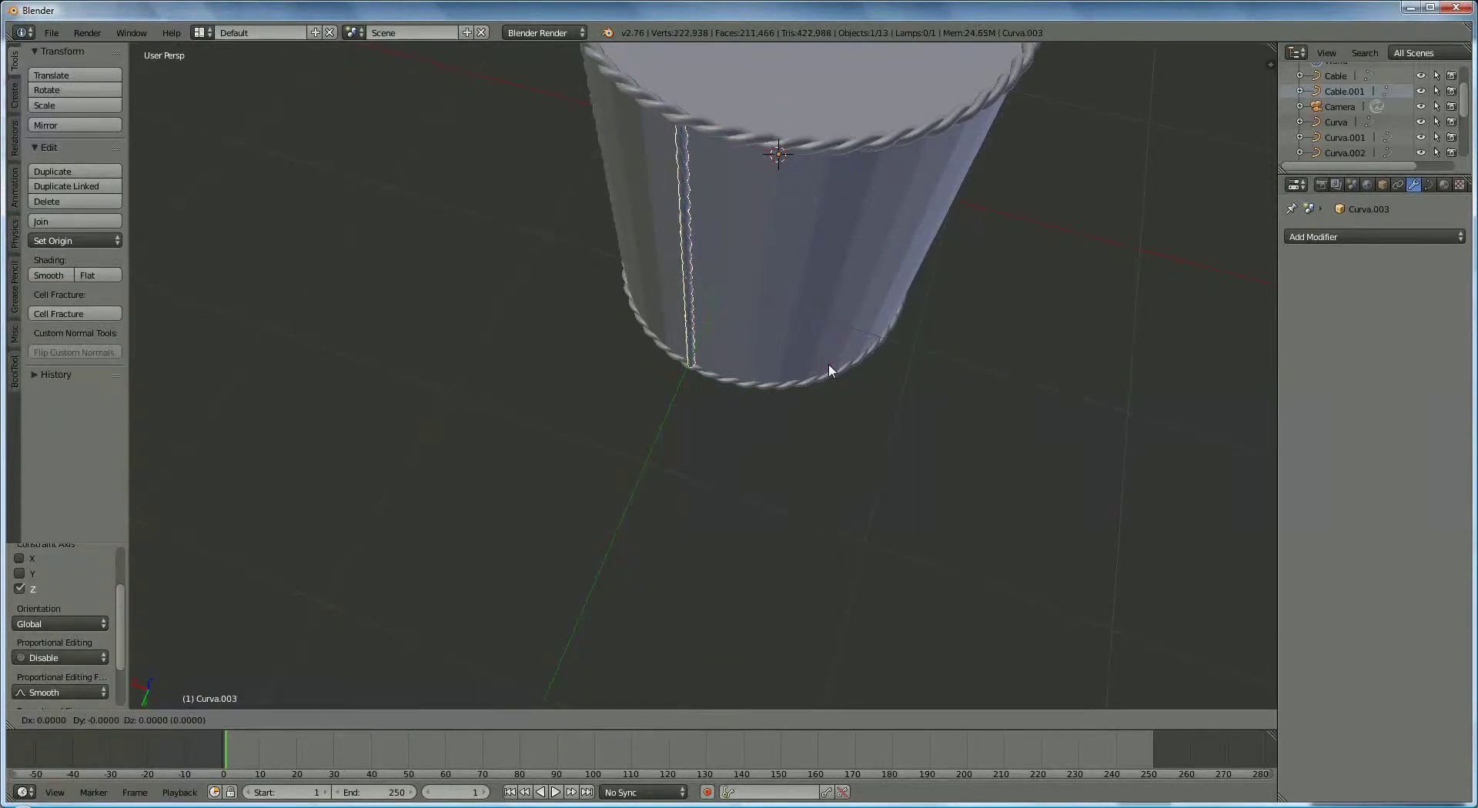
{"action": "key", "text": "r"}
{"action": "key", "text": "z"}
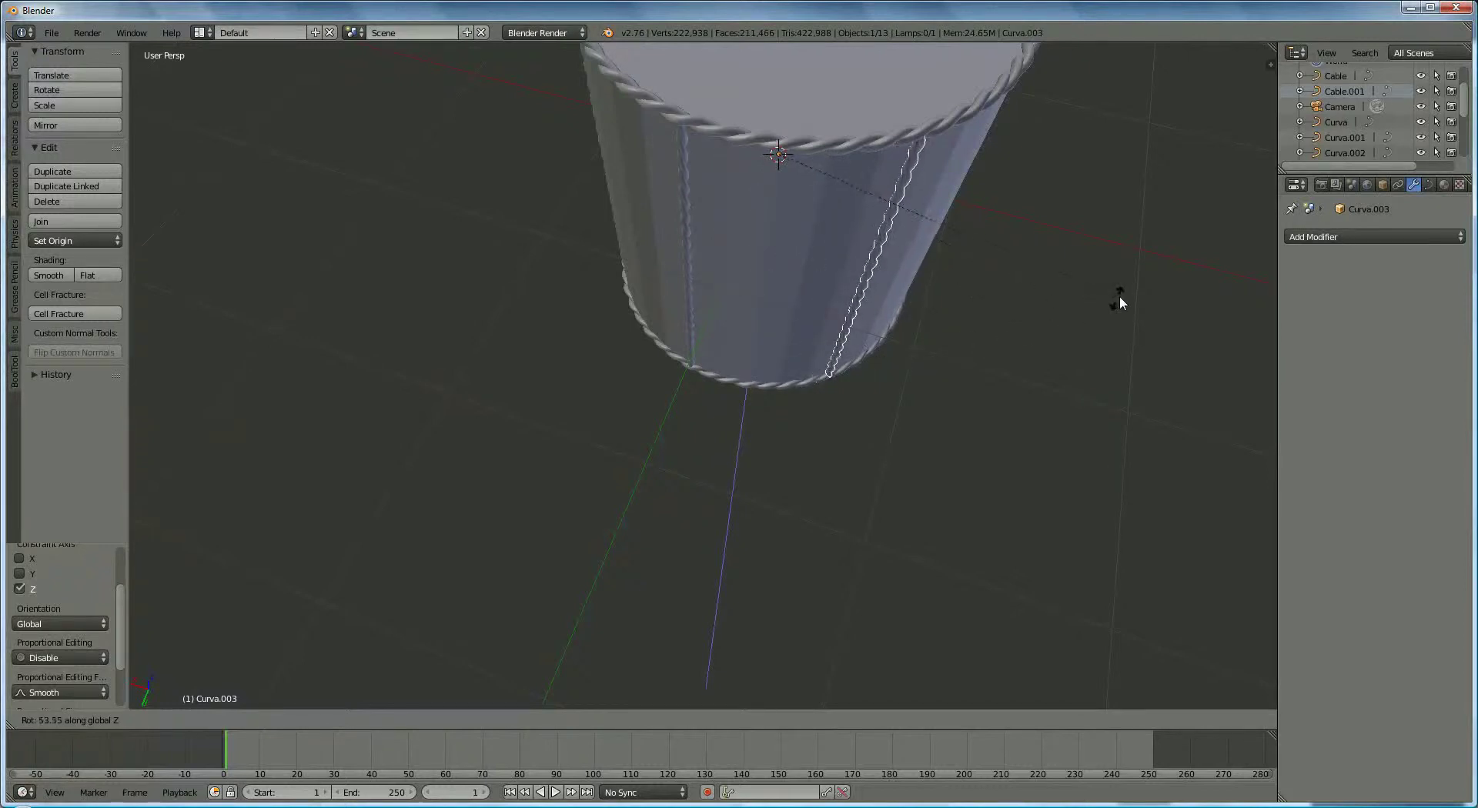
{"action": "left_click", "coordinate": [1125, 291]}
Duplicate the fourth vertical rope and rotate the copy about 54.5° around the Z axis.
{"action": "middle_click_drag", "start_coordinate": [1070, 339], "coordinate": [769, 405]}
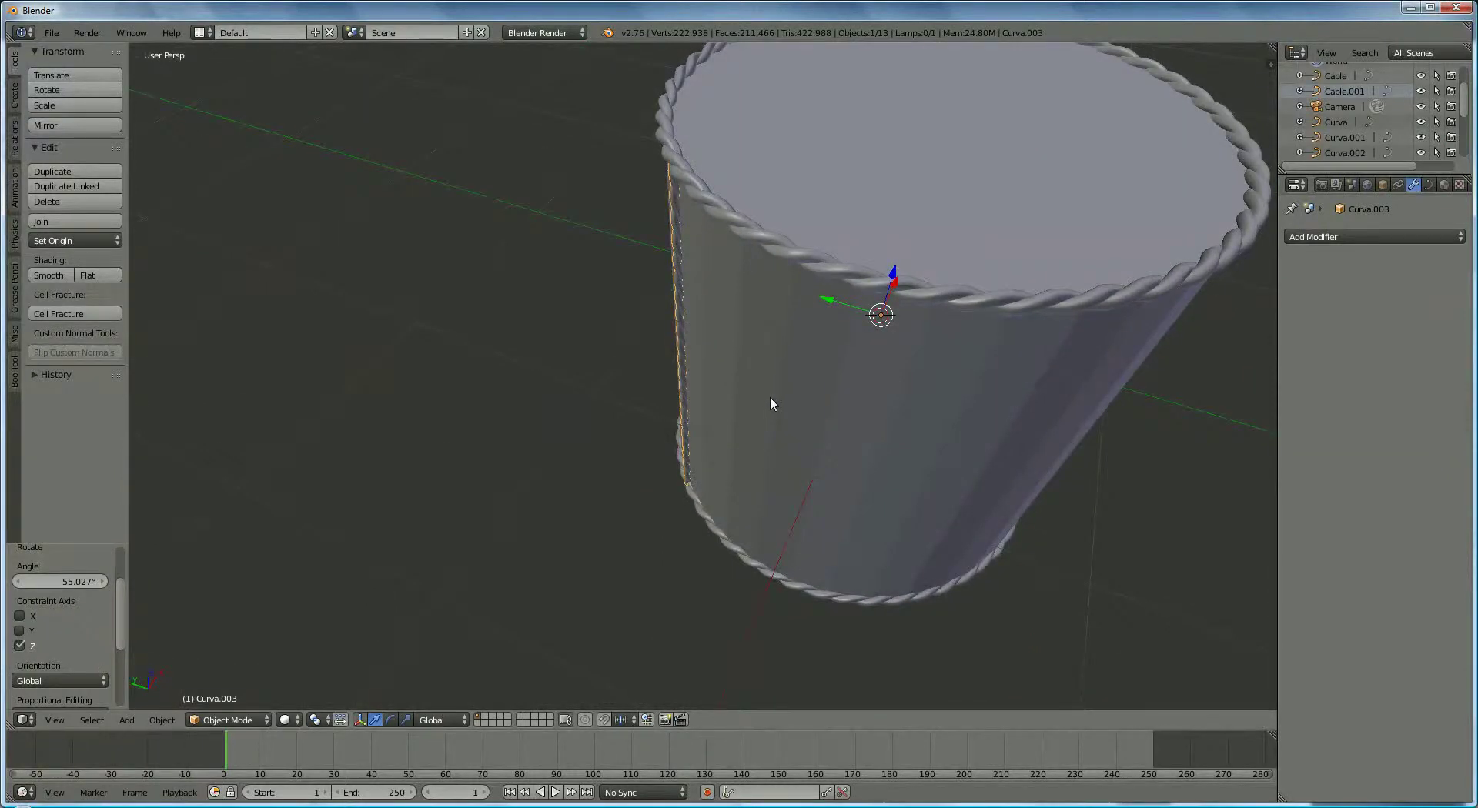
{"action": "key", "text": "shift+d"}
{"action": "key", "text": "r"}
{"action": "key", "text": "z"}
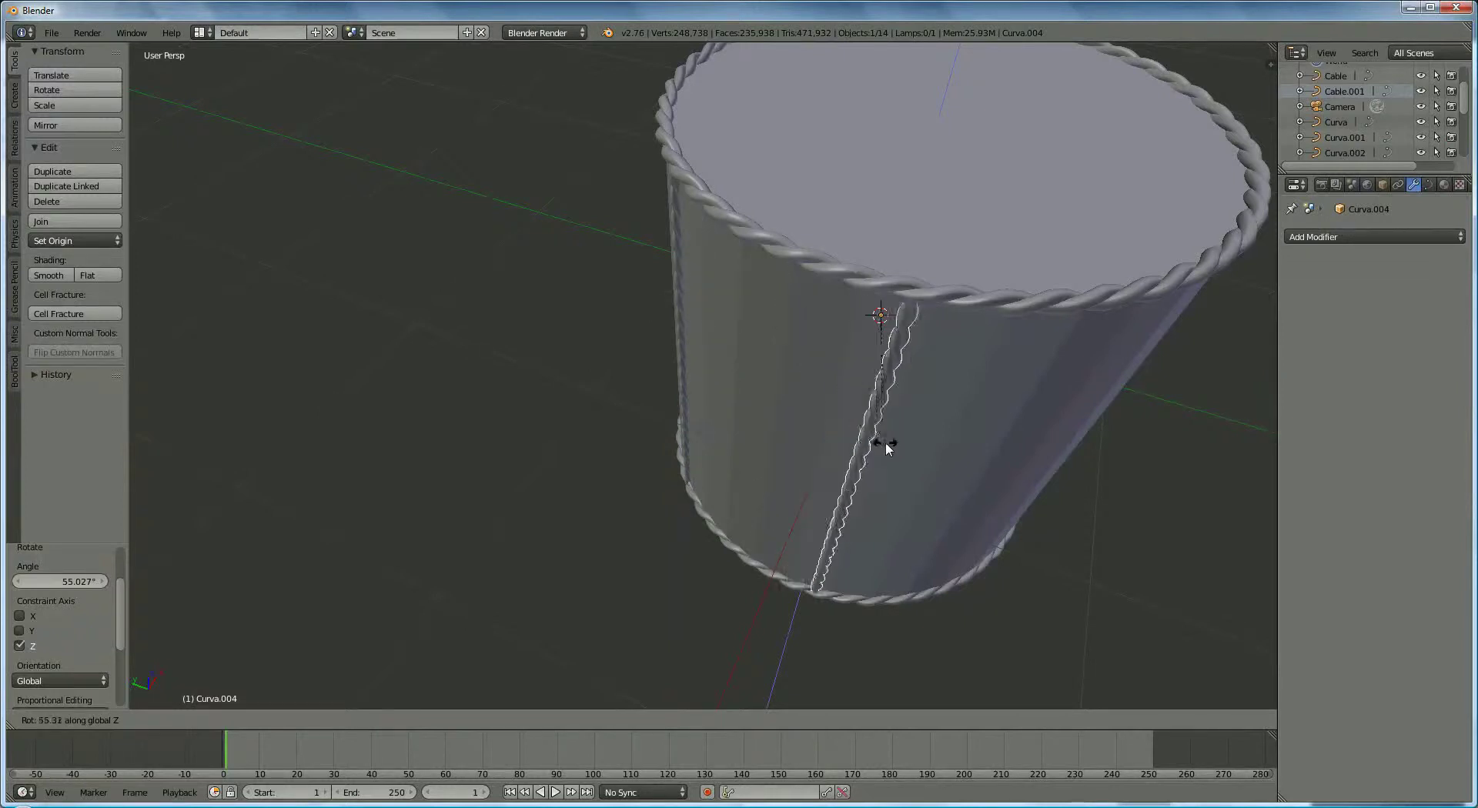
{"action": "left_click", "coordinate": [876, 463]}
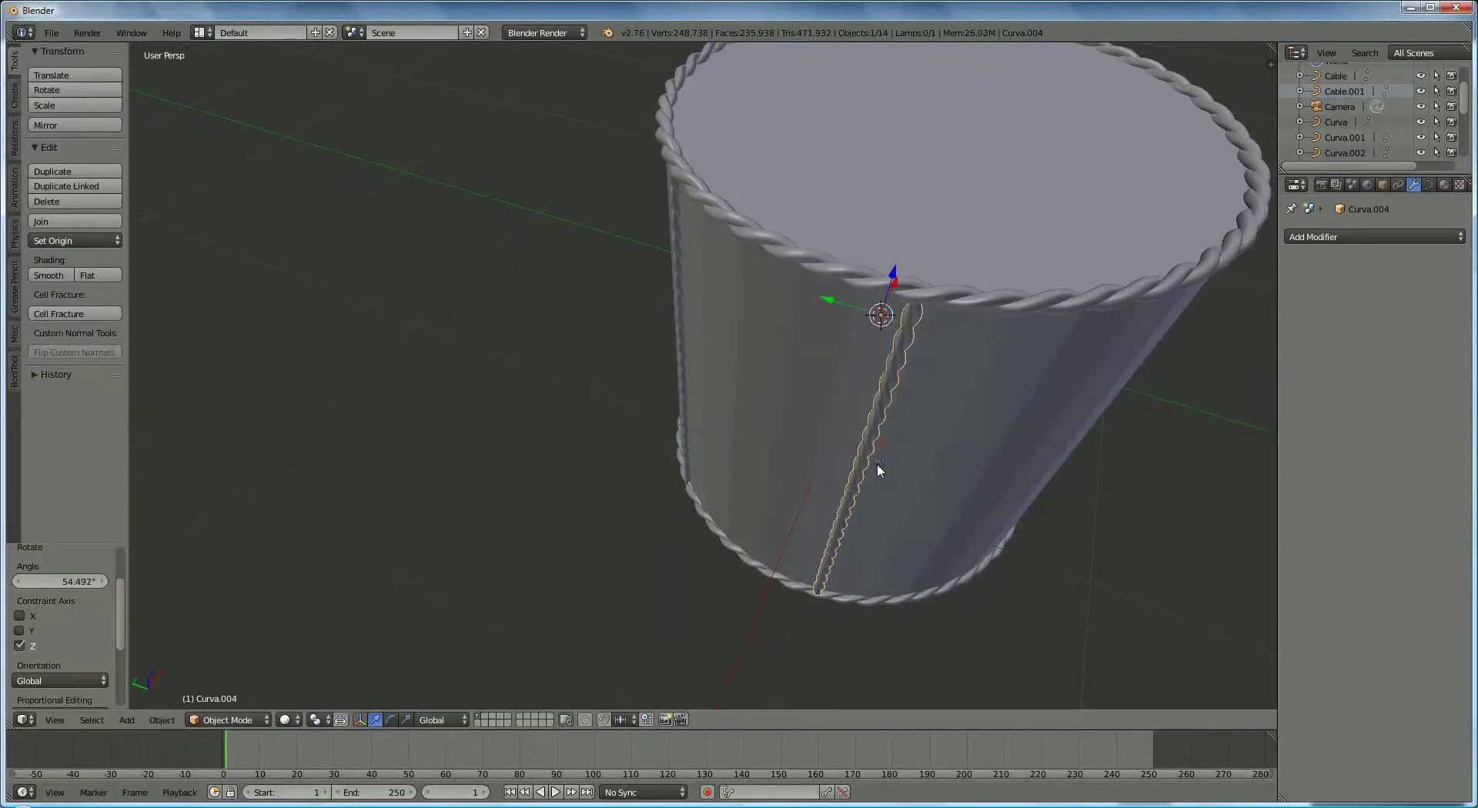
Duplicate the fifth vertical rope and rotate the copy around the Z axis by about 51.7° and another 7°.
{"action": "middle_click_drag", "start_coordinate": [876, 464], "coordinate": [848, 482]}
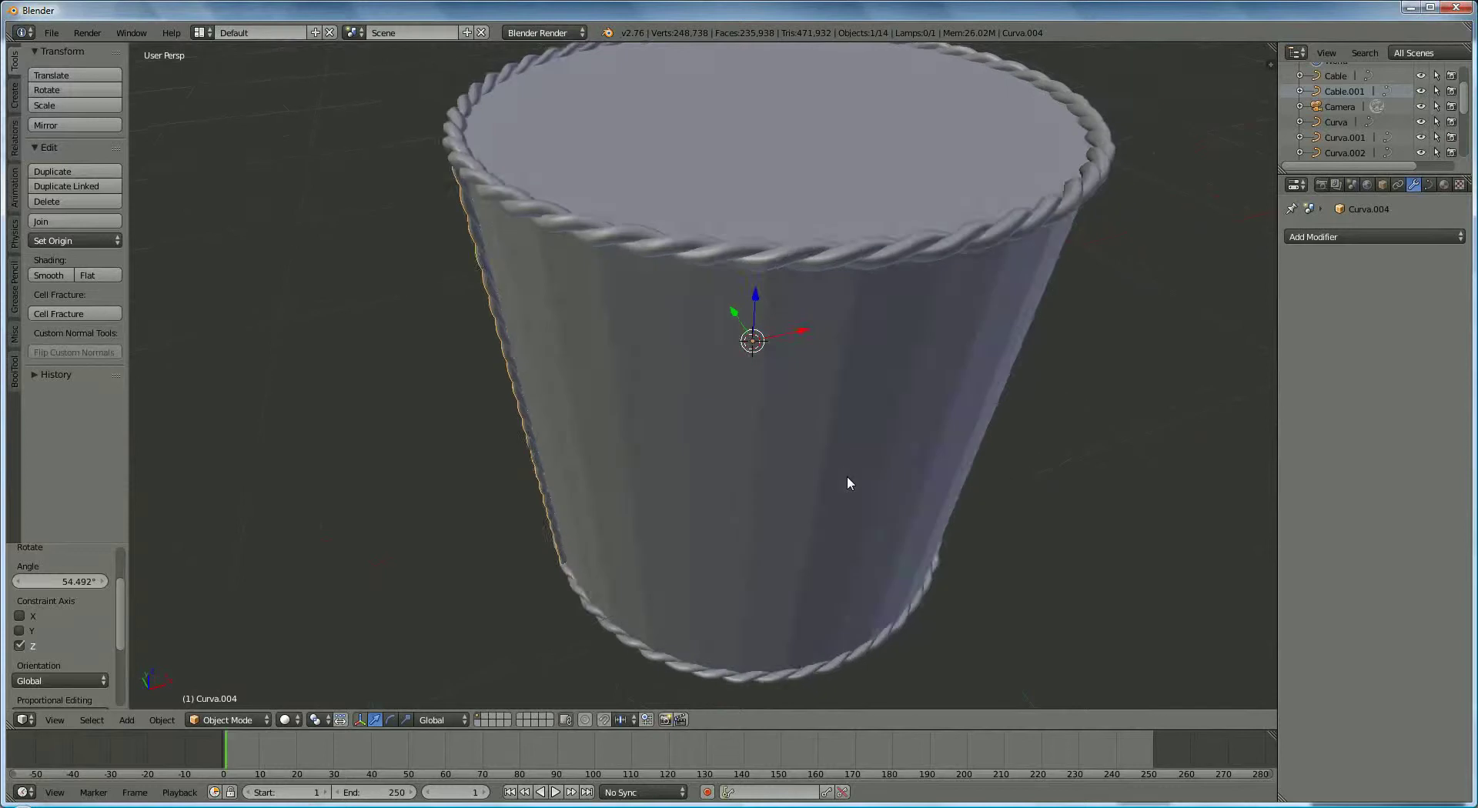
{"action": "key", "text": "shift+d"}
{"action": "key", "text": "z"}
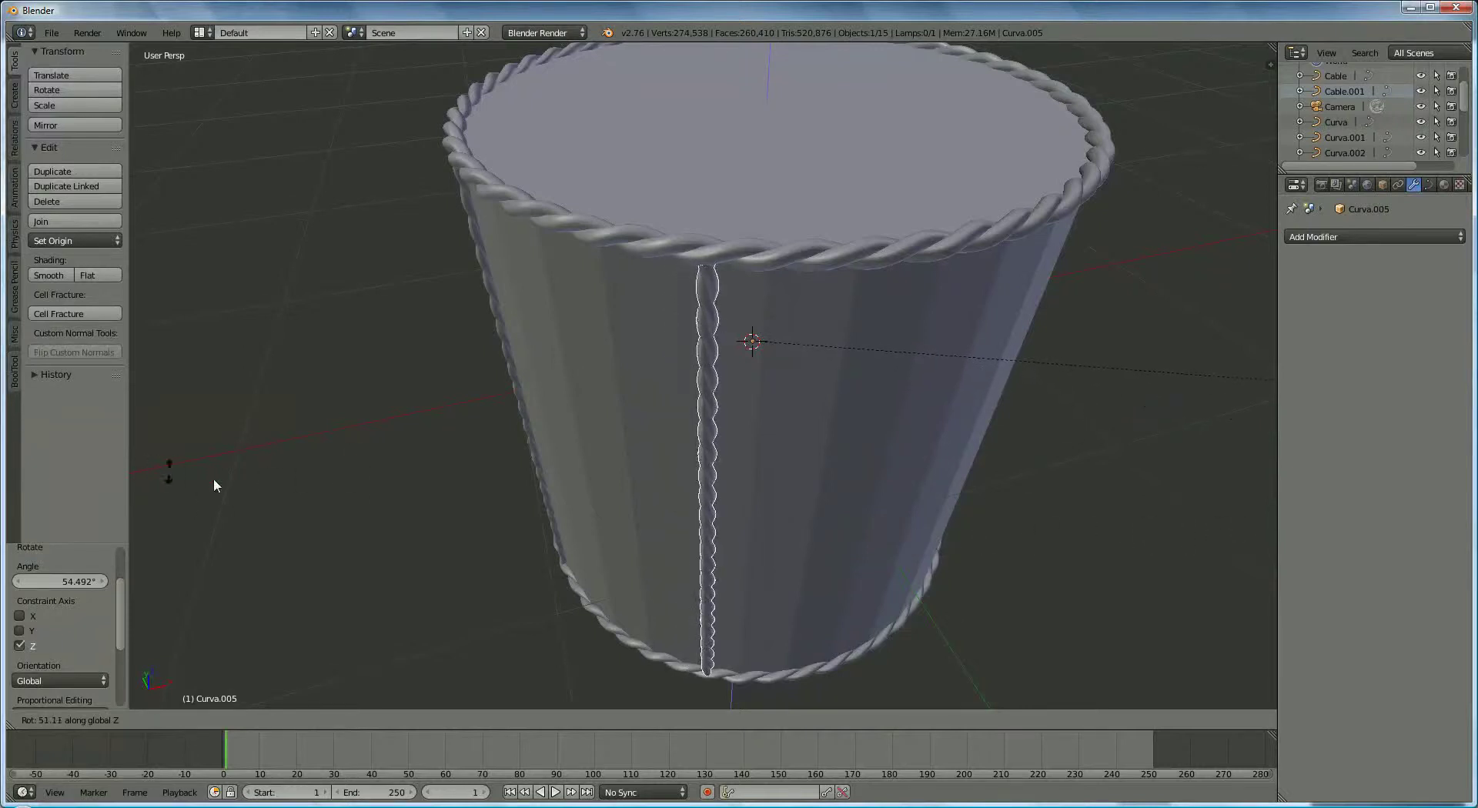
{"action": "left_click", "coordinate": [540, 483]}
{"action": "key", "text": "r"}
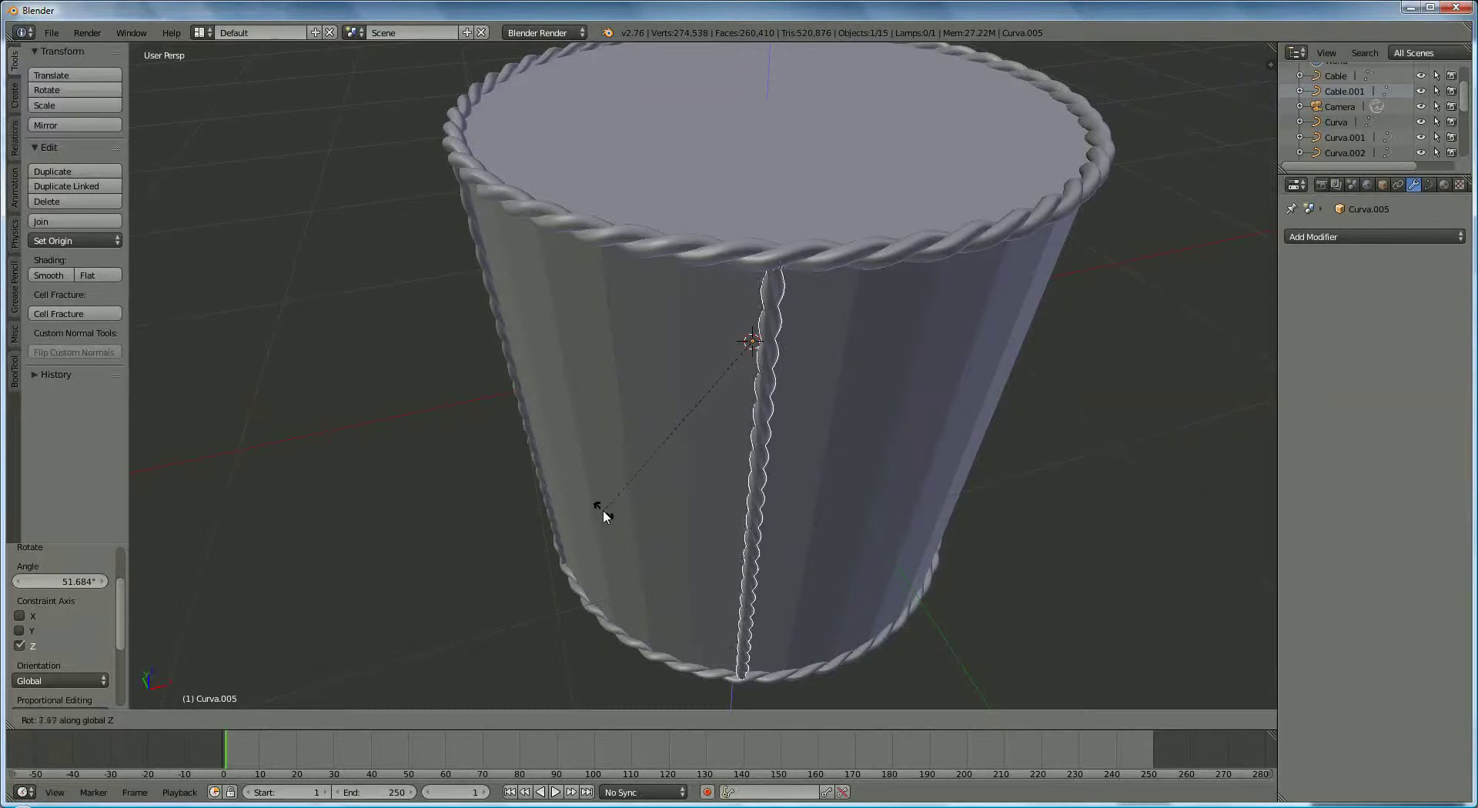
{"action": "left_click", "coordinate": [602, 510]}
Duplicate the sixth vertical rope and rotate the copy about 43.2° around the Z axis.
{"action": "middle_click_drag", "start_coordinate": [810, 589], "coordinate": [734, 585]}
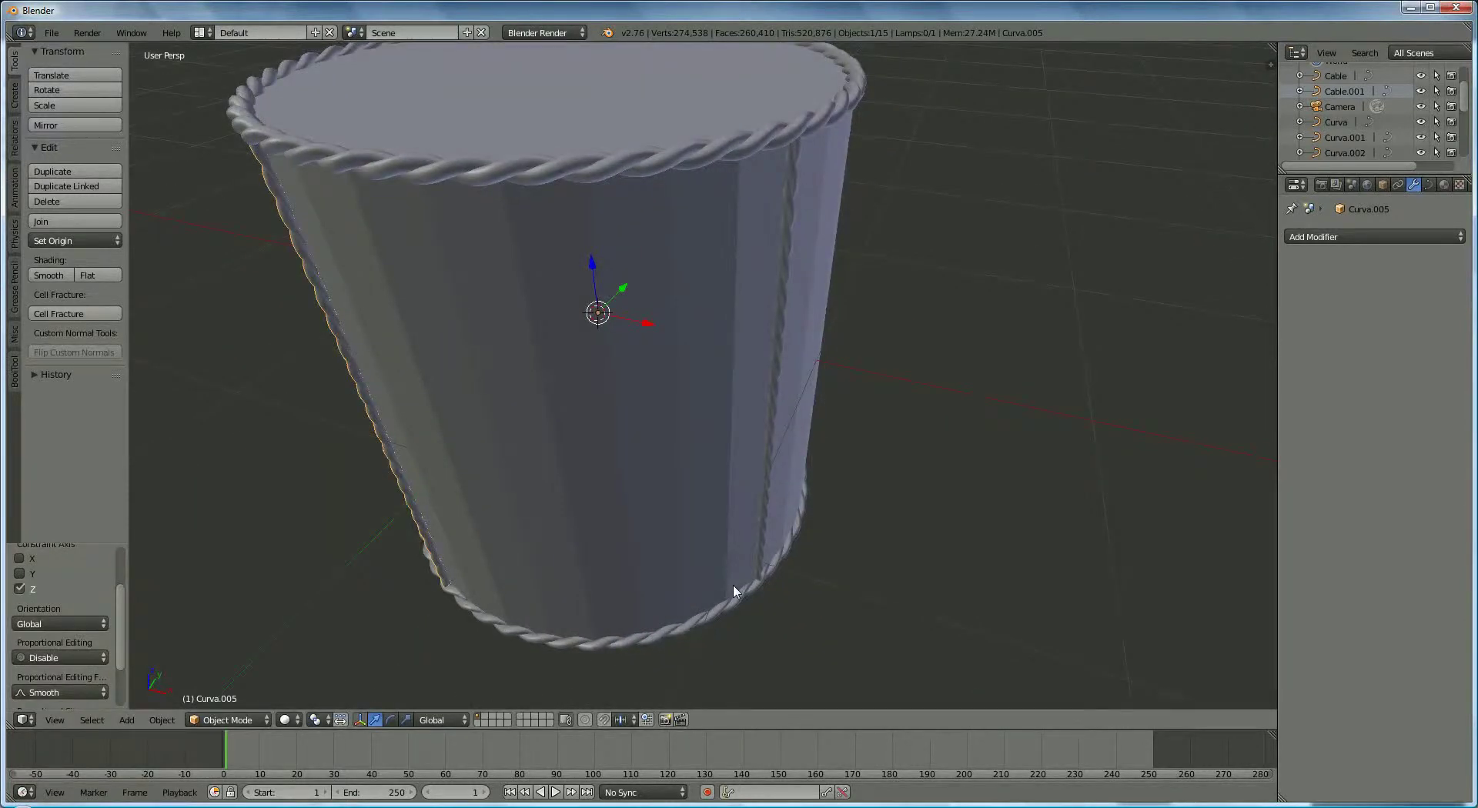
{"action": "key", "text": "shift+d"}
{"action": "key", "text": "r"}
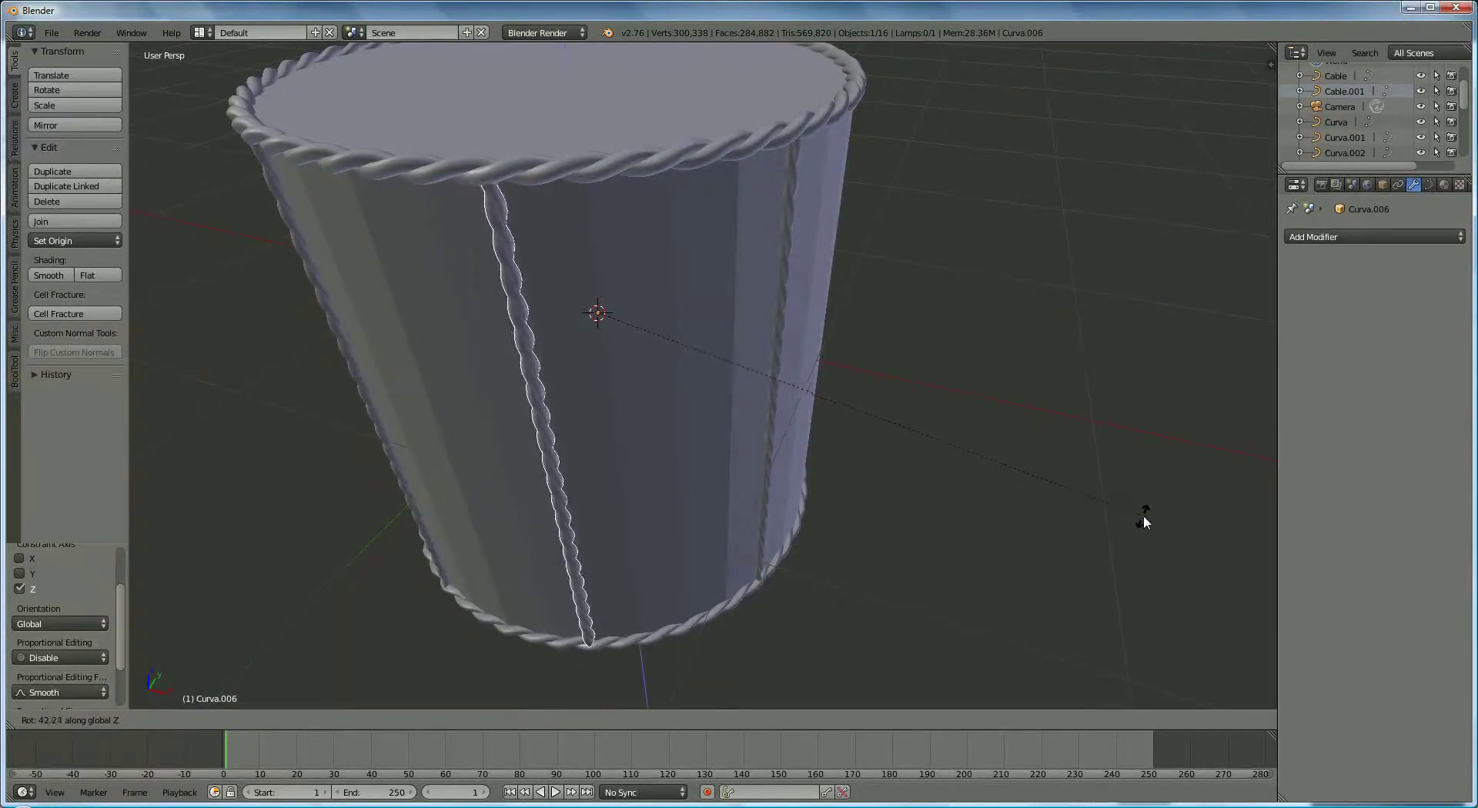
{"action": "left_click", "coordinate": [1144, 517]}
{"action": "scroll", "coordinate": [757, 576], "scroll_direction": "down", "scroll_amount": 6}
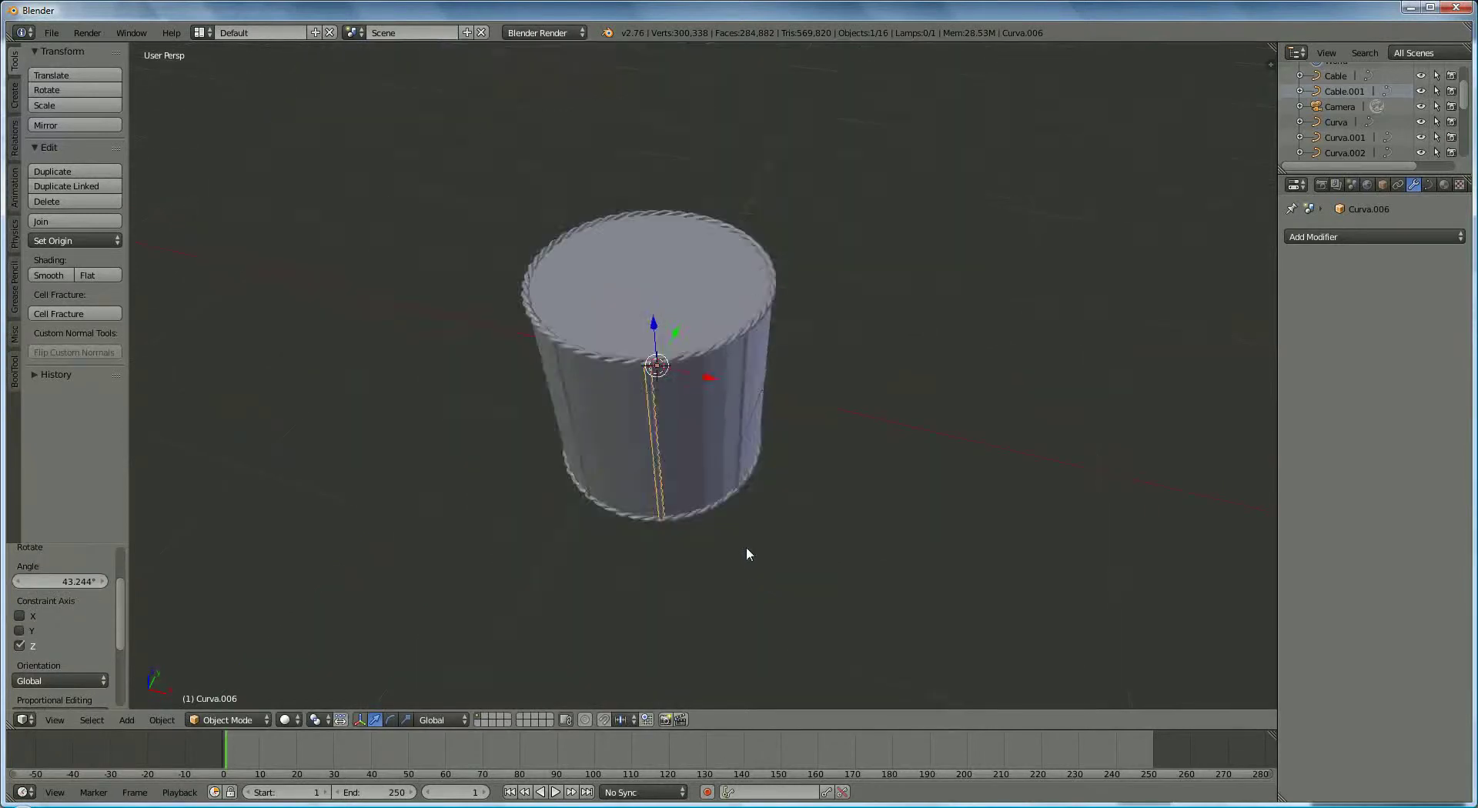
{"action": "middle_click_drag", "start_coordinate": [746, 547], "coordinate": [784, 488]}
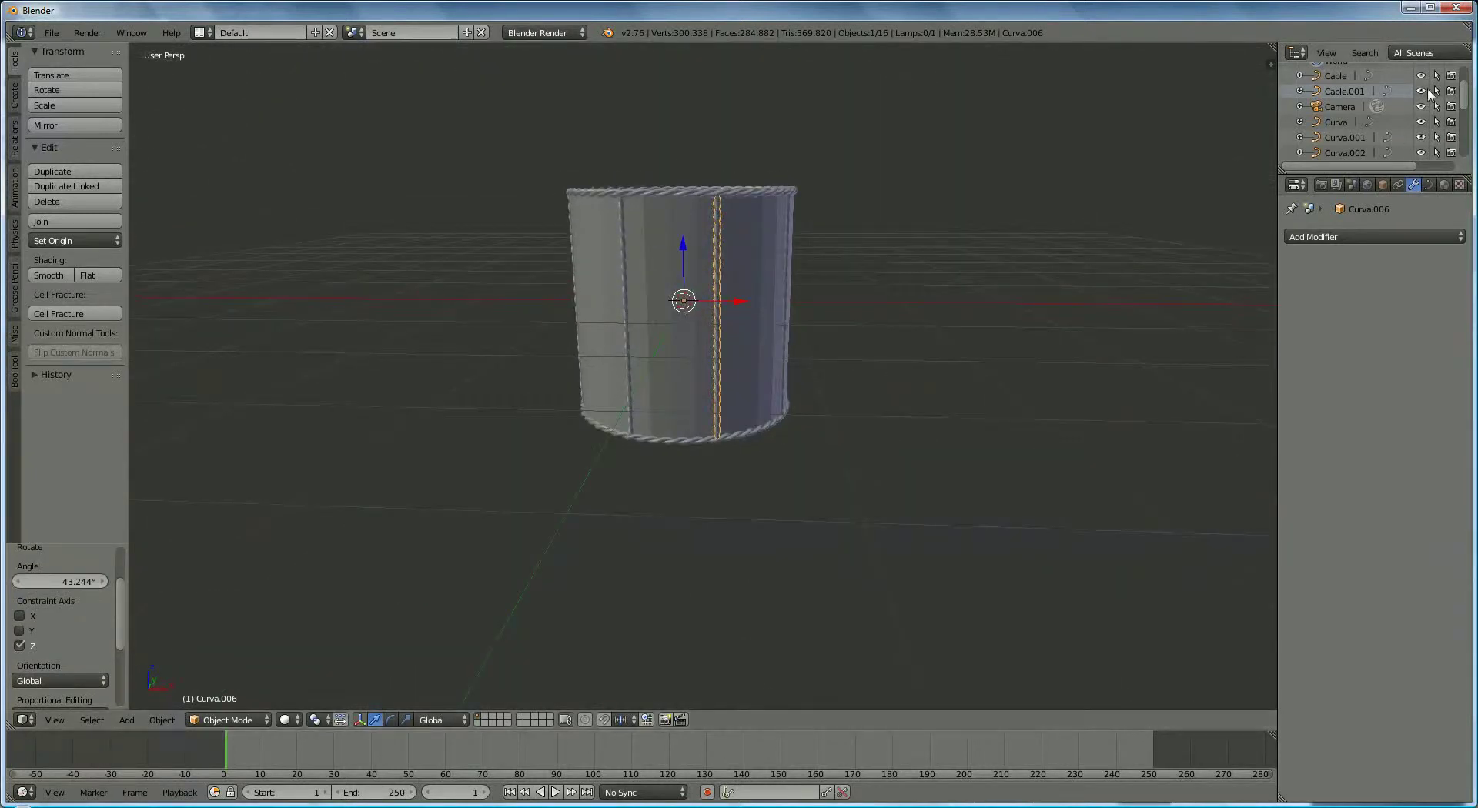
{"action": "left_click_drag", "start_coordinate": [1465, 98], "coordinate": [1467, 137]}
{"action": "middle_click_drag", "start_coordinate": [760, 349], "coordinate": [768, 380]}
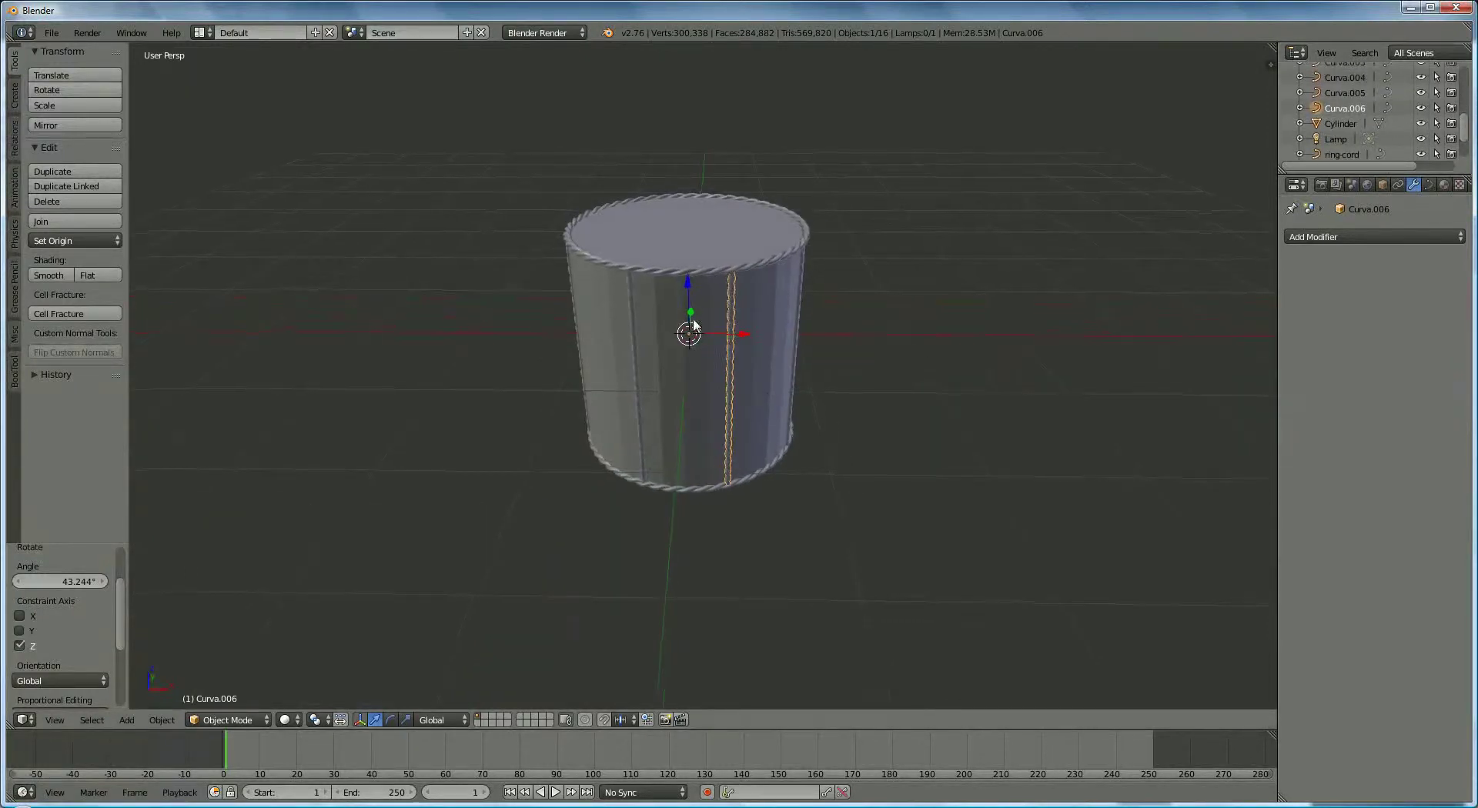
{"action": "right_click", "coordinate": [644, 271], "text": "shift"}
{"action": "right_click", "coordinate": [631, 309], "text": "shift"}
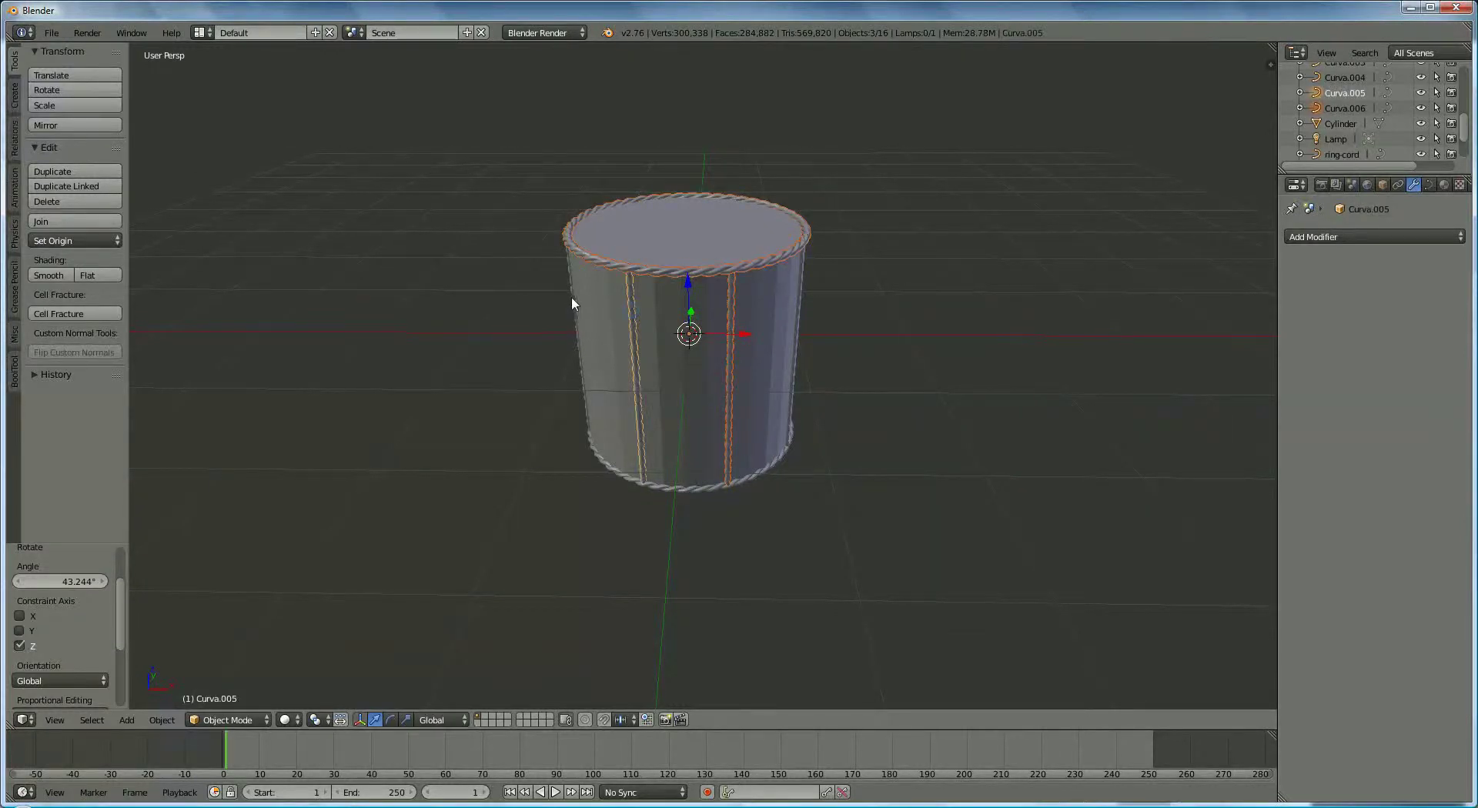
{"action": "right_click", "coordinate": [571, 297], "text": "shift"}
{"action": "middle_click_drag", "start_coordinate": [781, 386], "coordinate": [606, 308]}
Select the upper ring rope together with the sixth, seventh and first vertical ropes, leaving the cylinder unselected.
{"action": "right_click", "coordinate": [598, 300]}
{"action": "right_click", "coordinate": [544, 312], "text": "shift"}
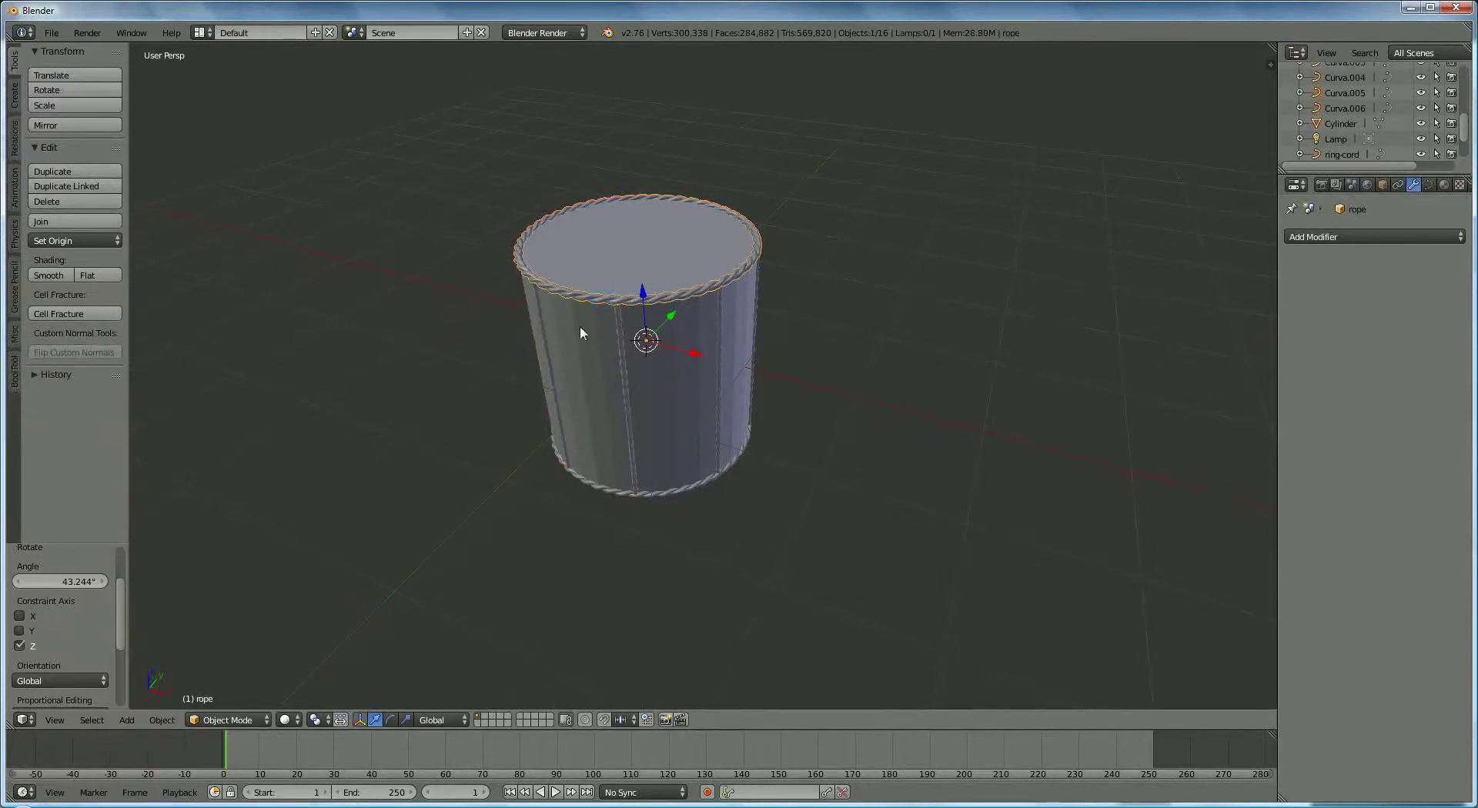
{"action": "right_click", "coordinate": [621, 341], "text": "shift"}
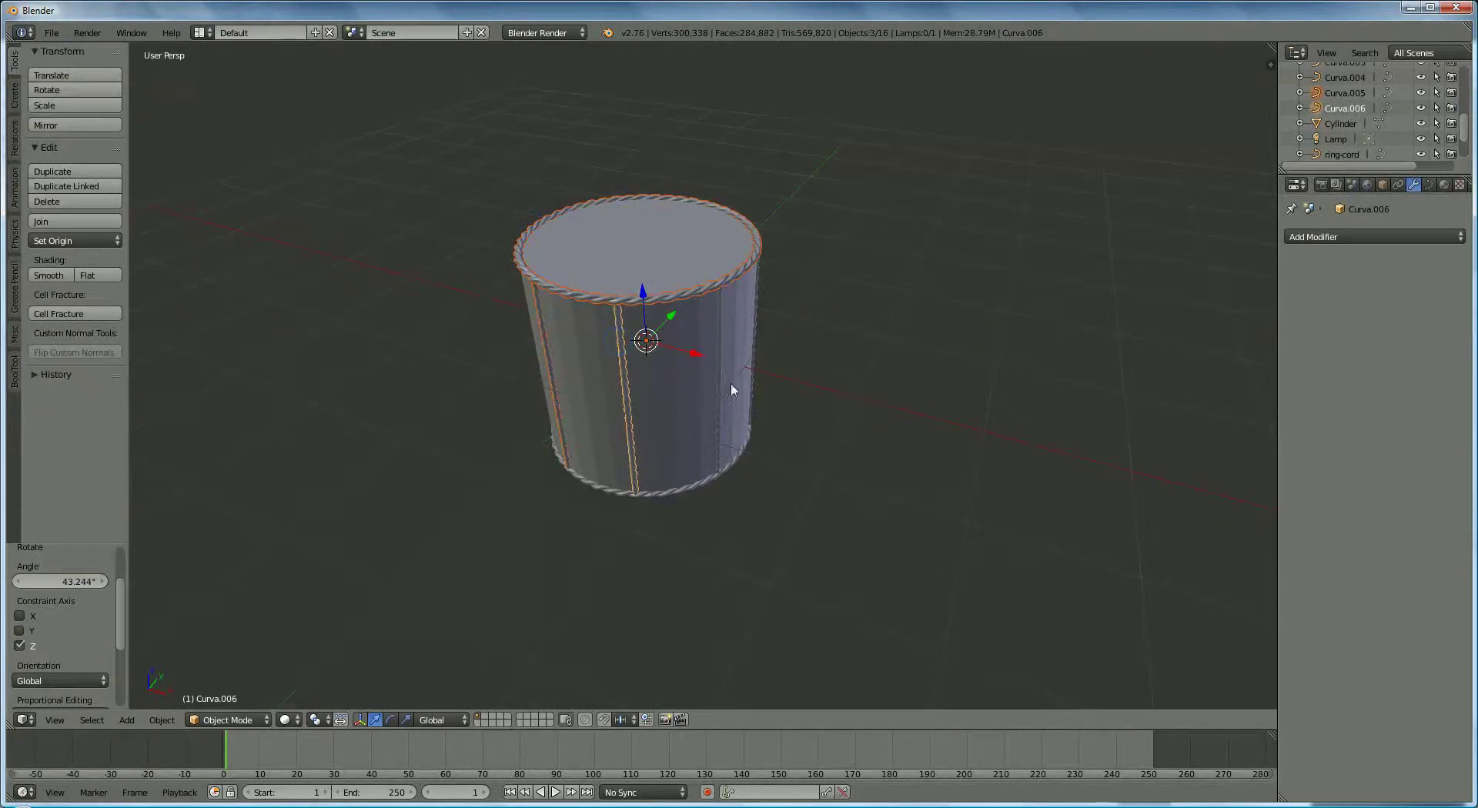
{"action": "right_click", "coordinate": [731, 382], "text": "shift"}
{"action": "middle_click_drag", "start_coordinate": [732, 382], "coordinate": [651, 348]}
{"action": "right_click", "coordinate": [652, 348], "text": "shift"}
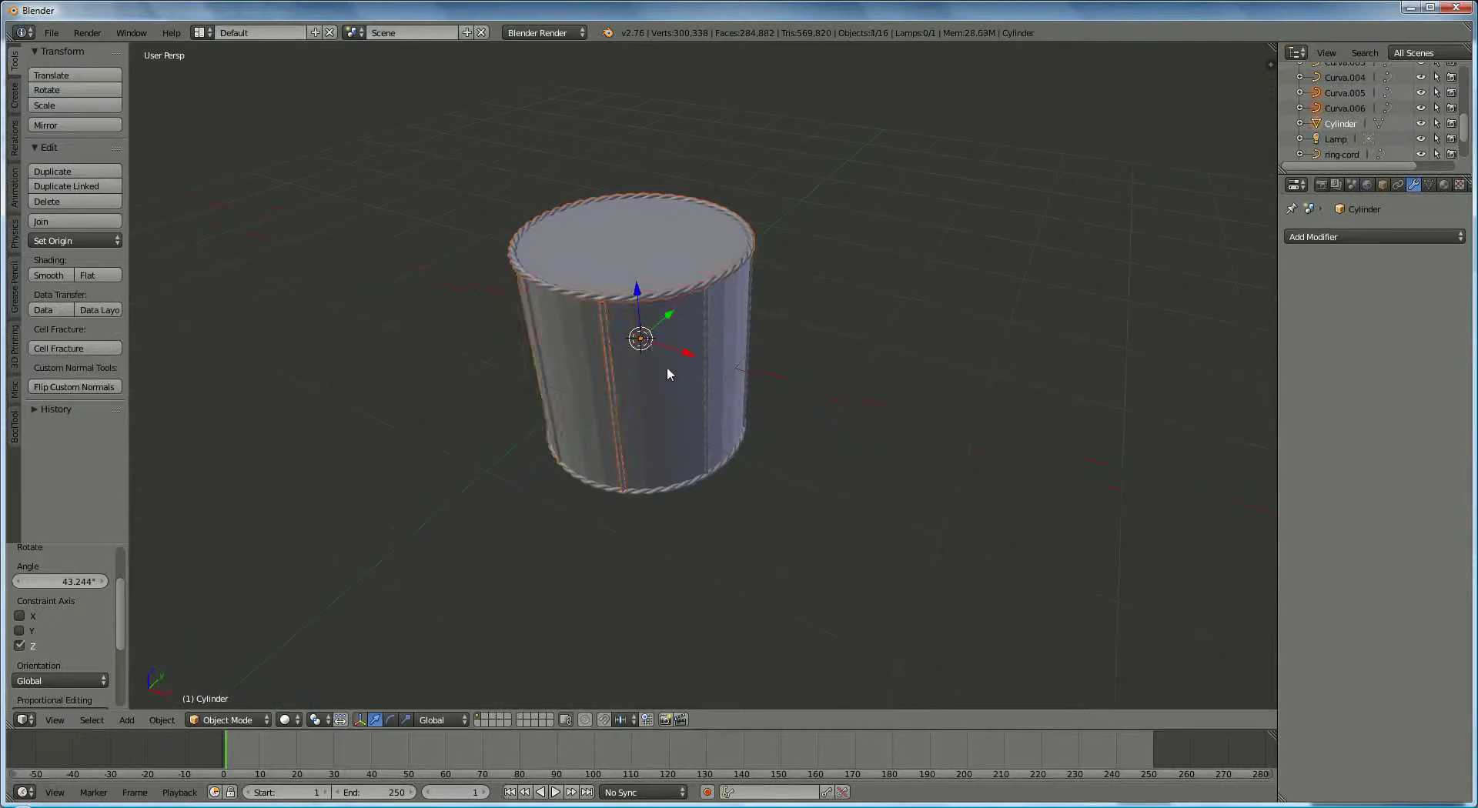
{"action": "right_click", "coordinate": [712, 381], "text": "shift"}
{"action": "middle_click_drag", "start_coordinate": [708, 389], "coordinate": [624, 370]}
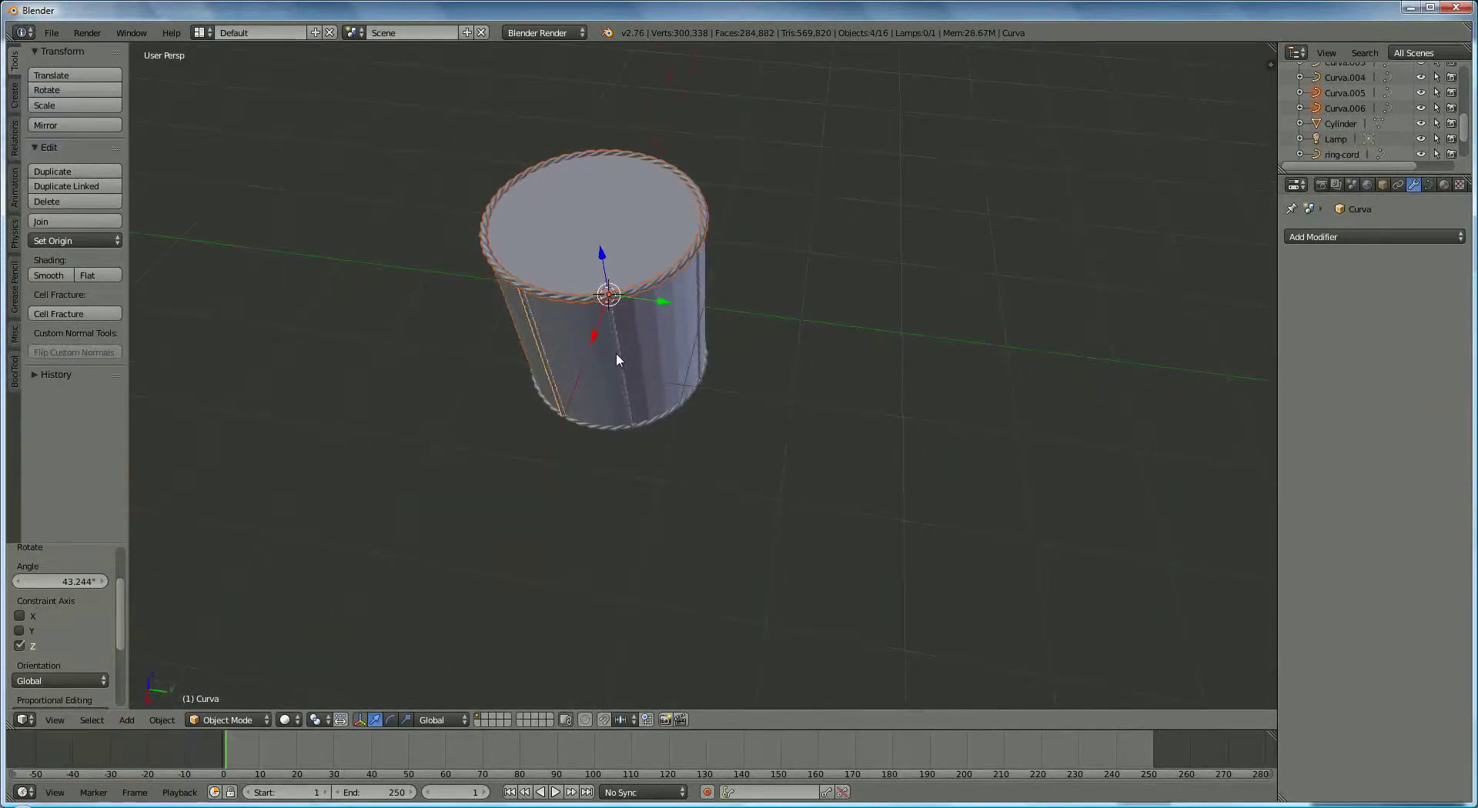
Add the second and third vertical ropes to the selection, keeping the cylinder out of it.
{"action": "key", "text": "shift+d"}
{"action": "key", "text": "x"}
{"action": "right_click", "coordinate": [681, 402], "text": "shift"}
{"action": "middle_click_drag", "start_coordinate": [774, 405], "coordinate": [699, 412]}
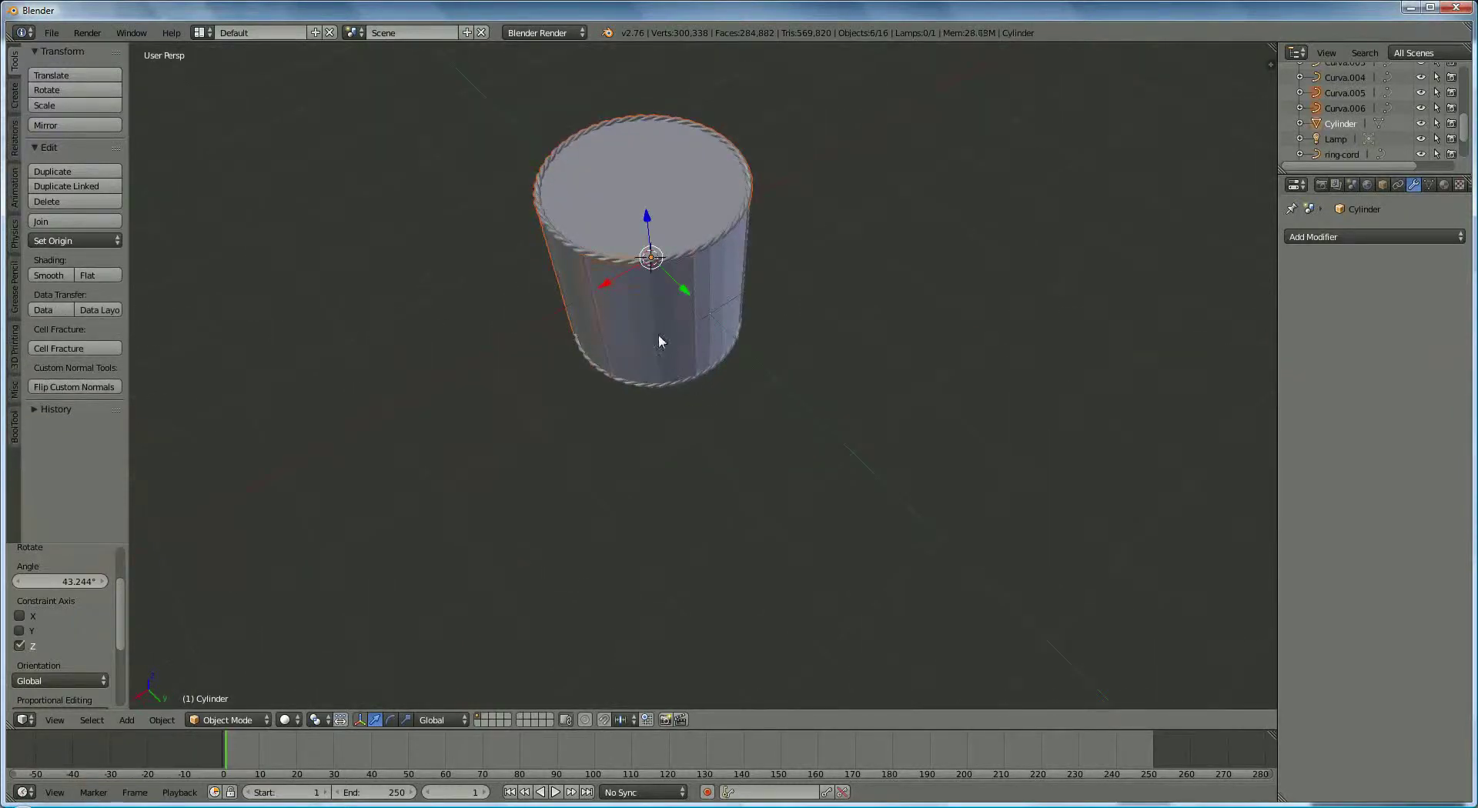
{"action": "right_click", "coordinate": [646, 385], "text": "shift"}
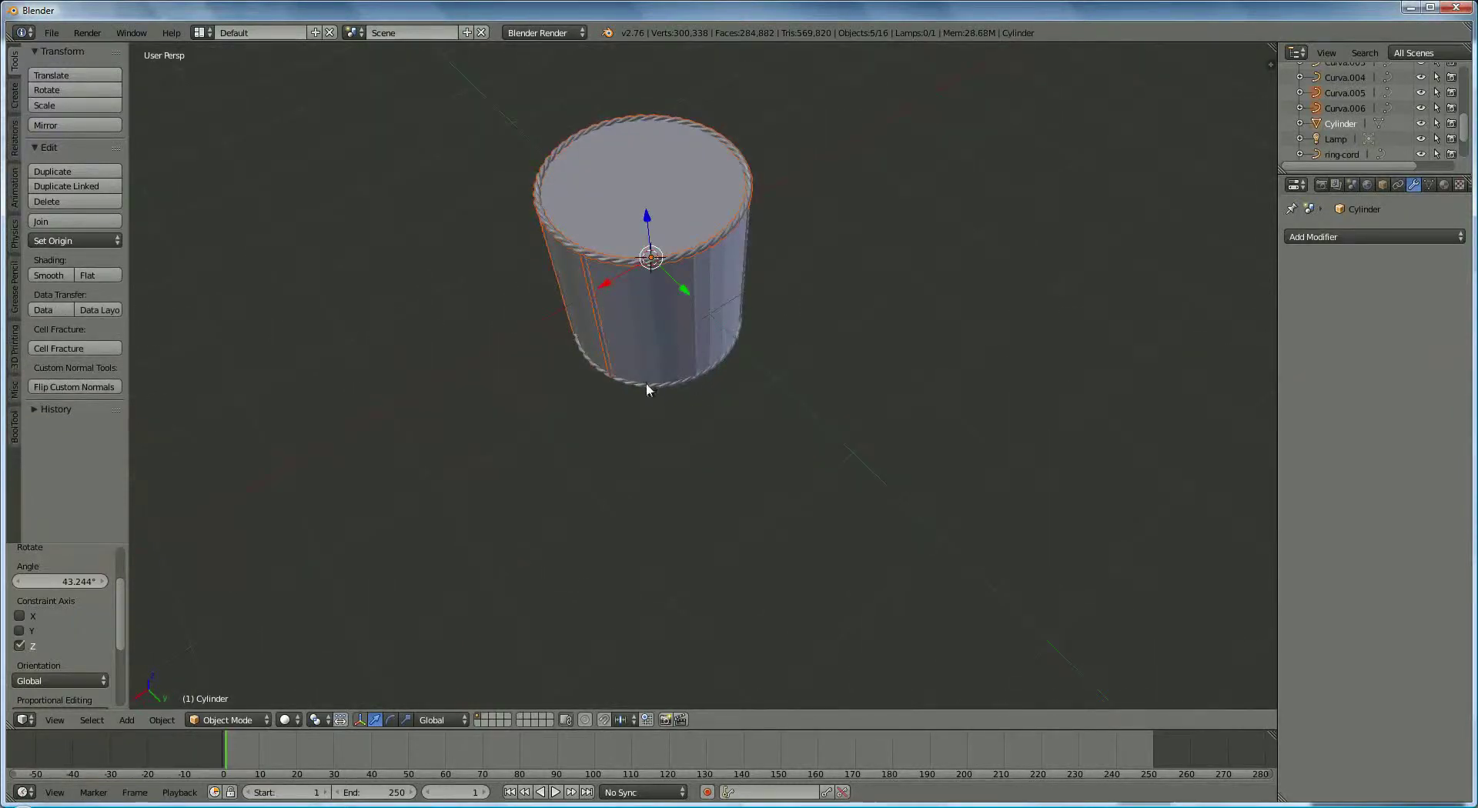
{"action": "right_click", "coordinate": [698, 340], "text": "shift"}
Add the fourth and fifth vertical ropes and the lower ring rope to the selection.
{"action": "middle_click_drag", "start_coordinate": [746, 360], "coordinate": [621, 371]}
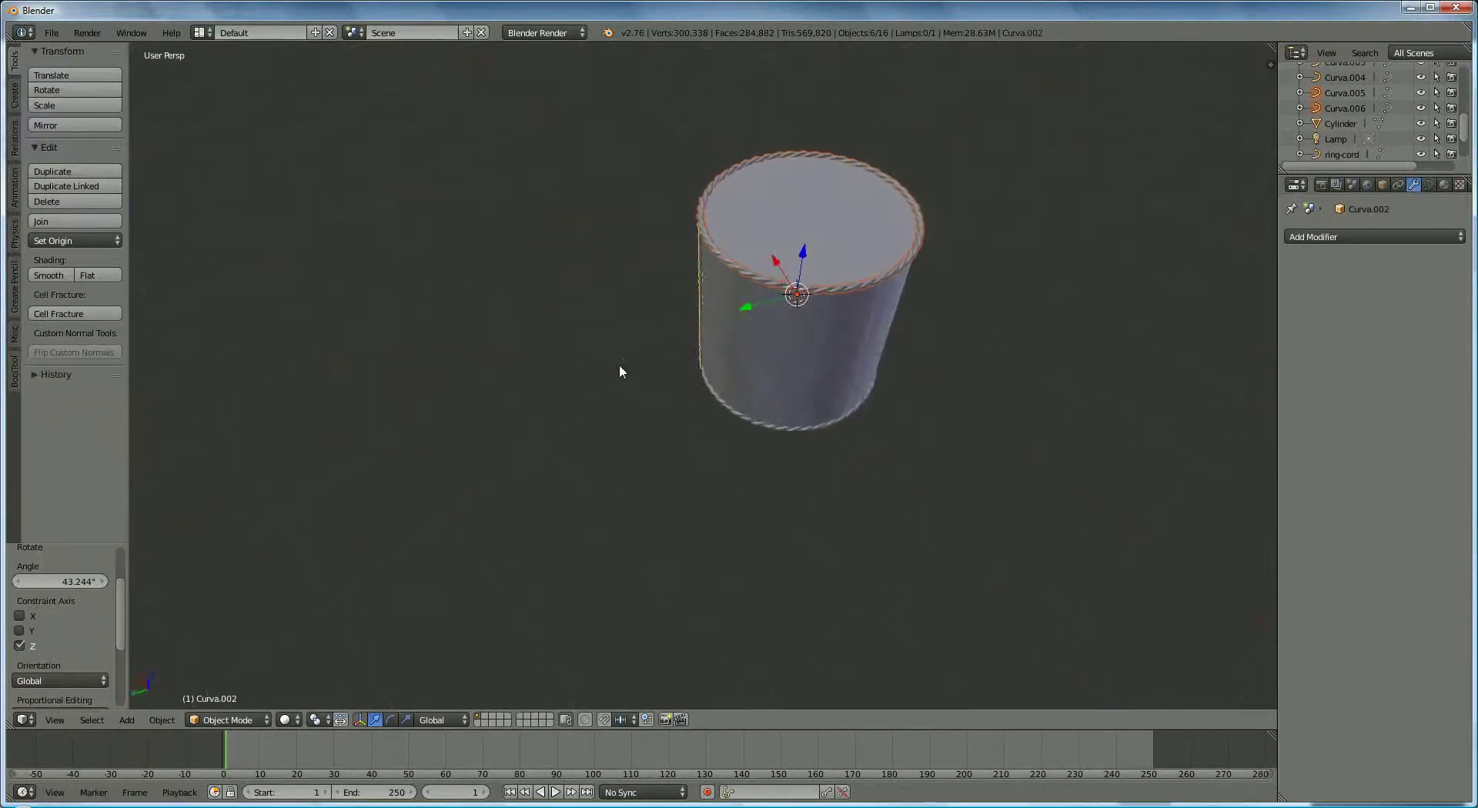
{"action": "right_click", "coordinate": [760, 330], "text": "shift"}
{"action": "right_click", "coordinate": [885, 394], "text": "shift"}
{"action": "middle_click_drag", "start_coordinate": [885, 394], "coordinate": [768, 497]}
{"action": "scroll", "coordinate": [756, 350], "scroll_direction": "up", "scroll_amount": 3}
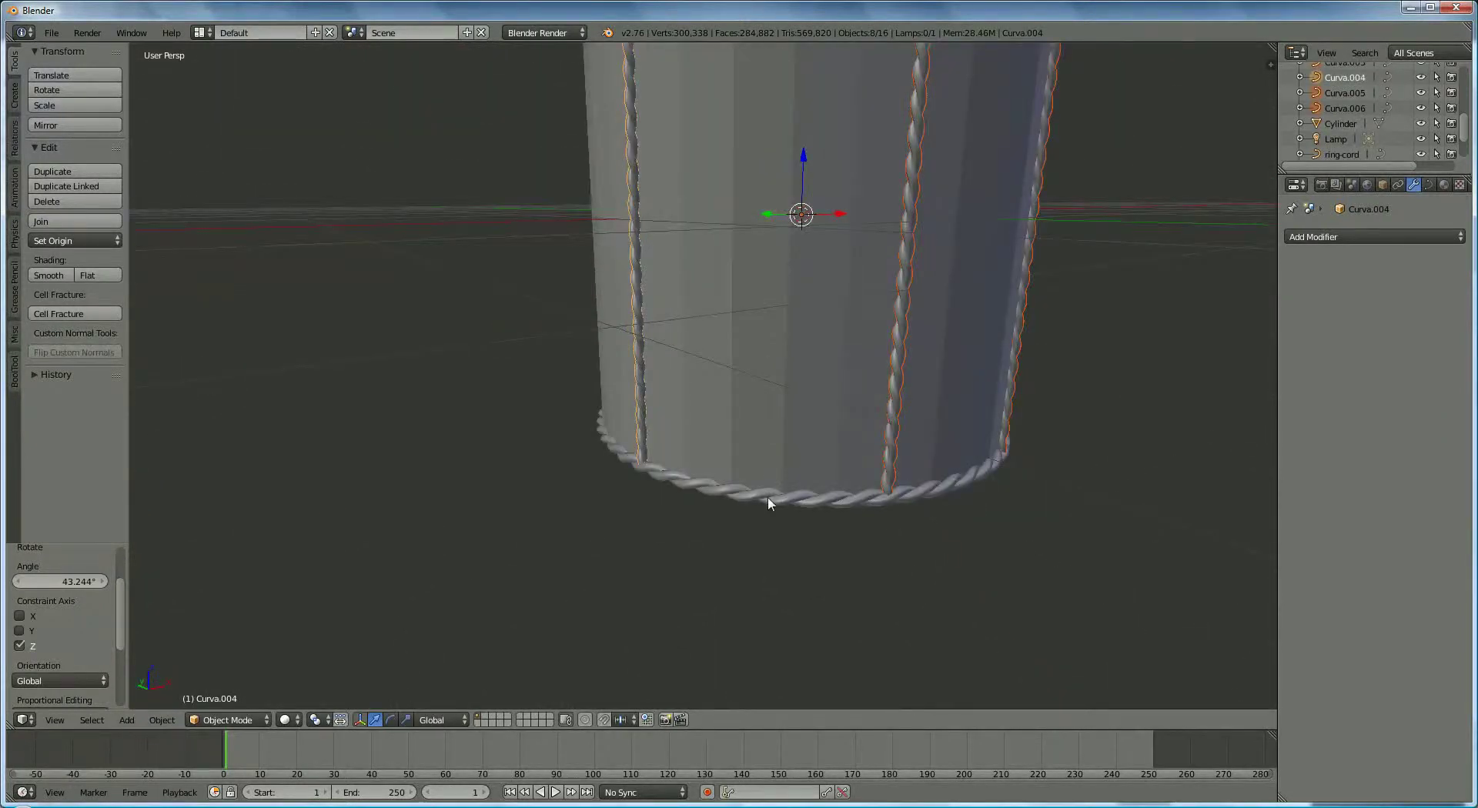
{"action": "right_click", "coordinate": [769, 497], "text": "shift"}
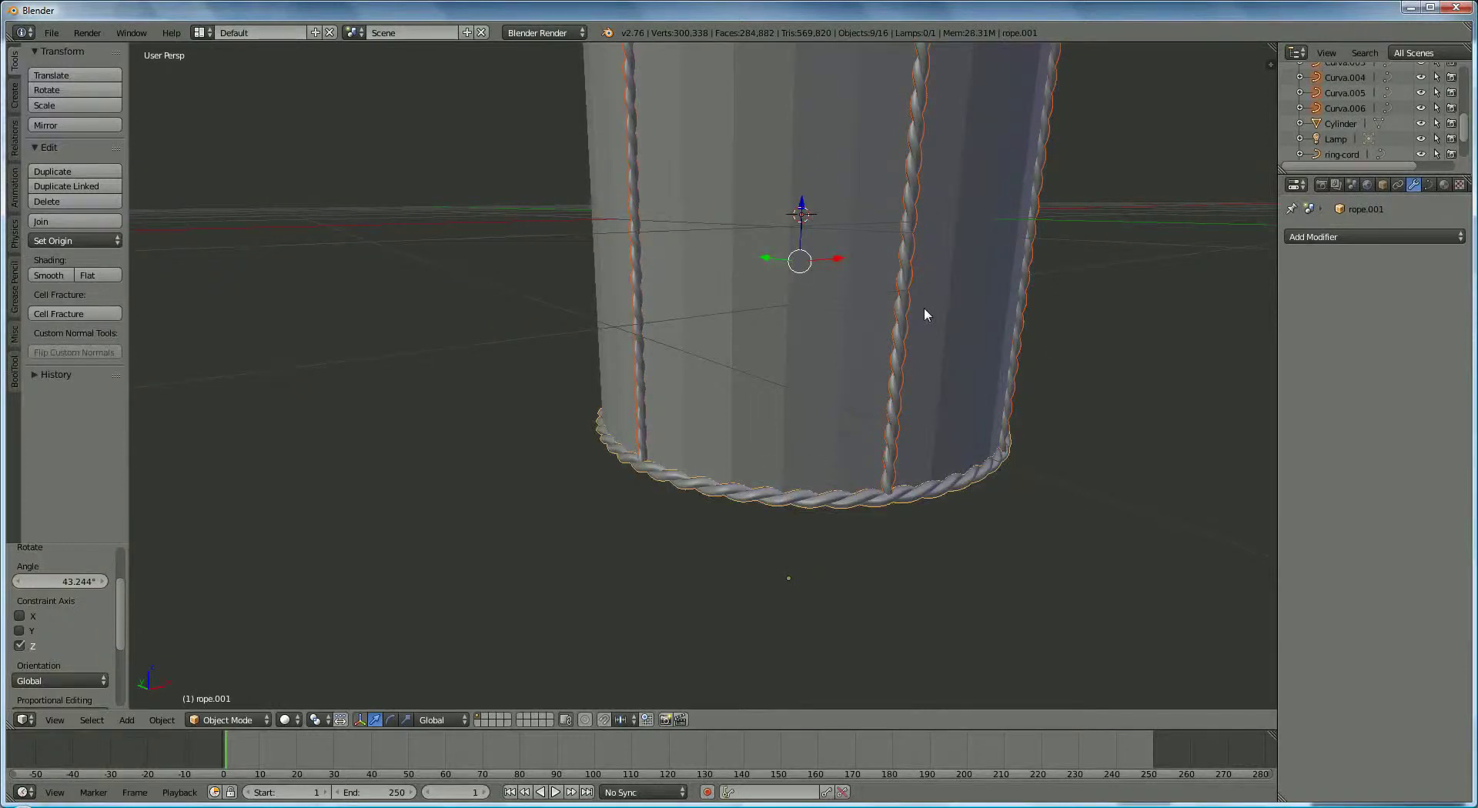
Convert the selected rope curves to meshes and join them with the cylinder as the active object.
{"action": "key", "text": "alt+c"}
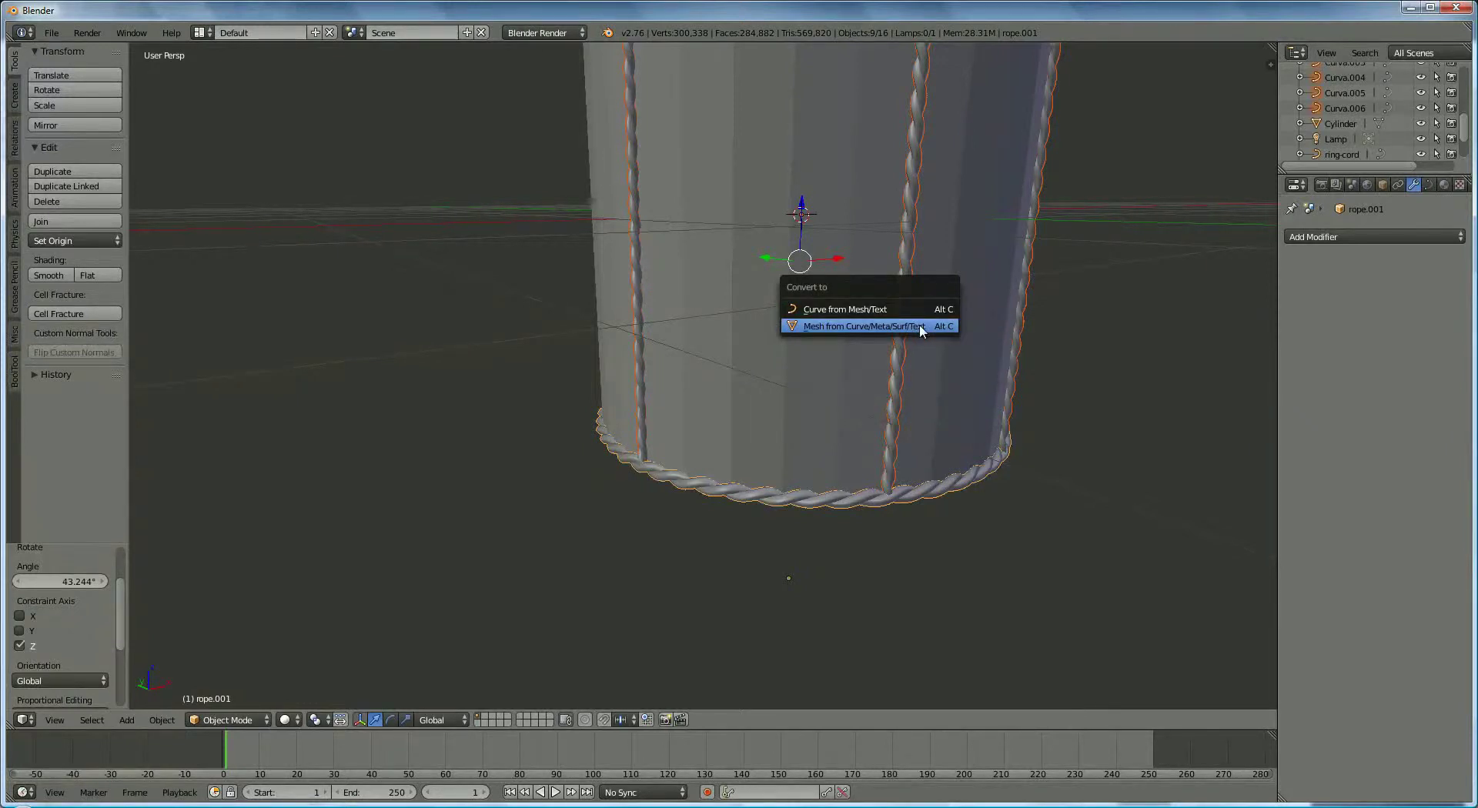
{"action": "left_click", "coordinate": [919, 325]}
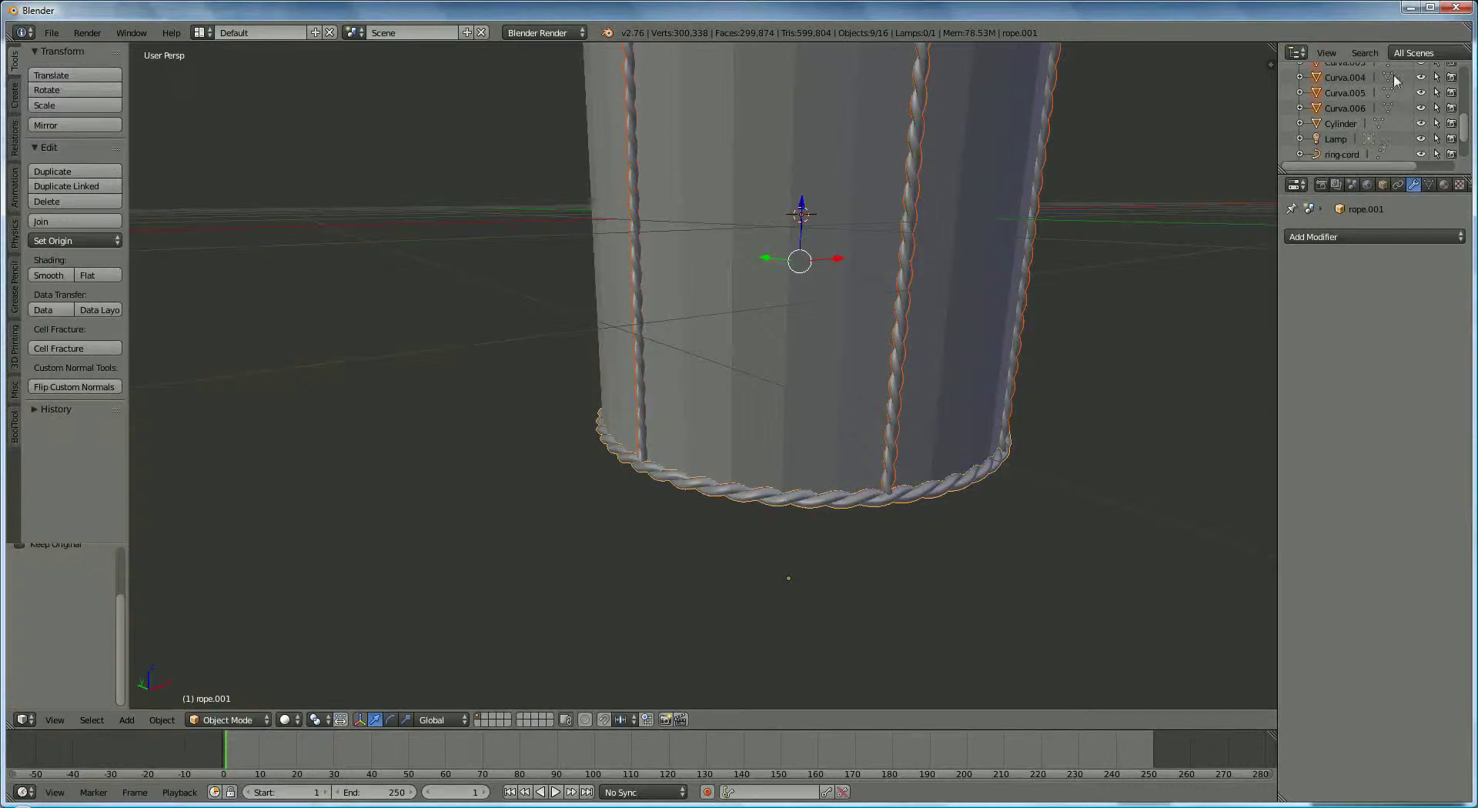
{"action": "middle_click_drag", "start_coordinate": [1090, 269], "coordinate": [837, 311]}
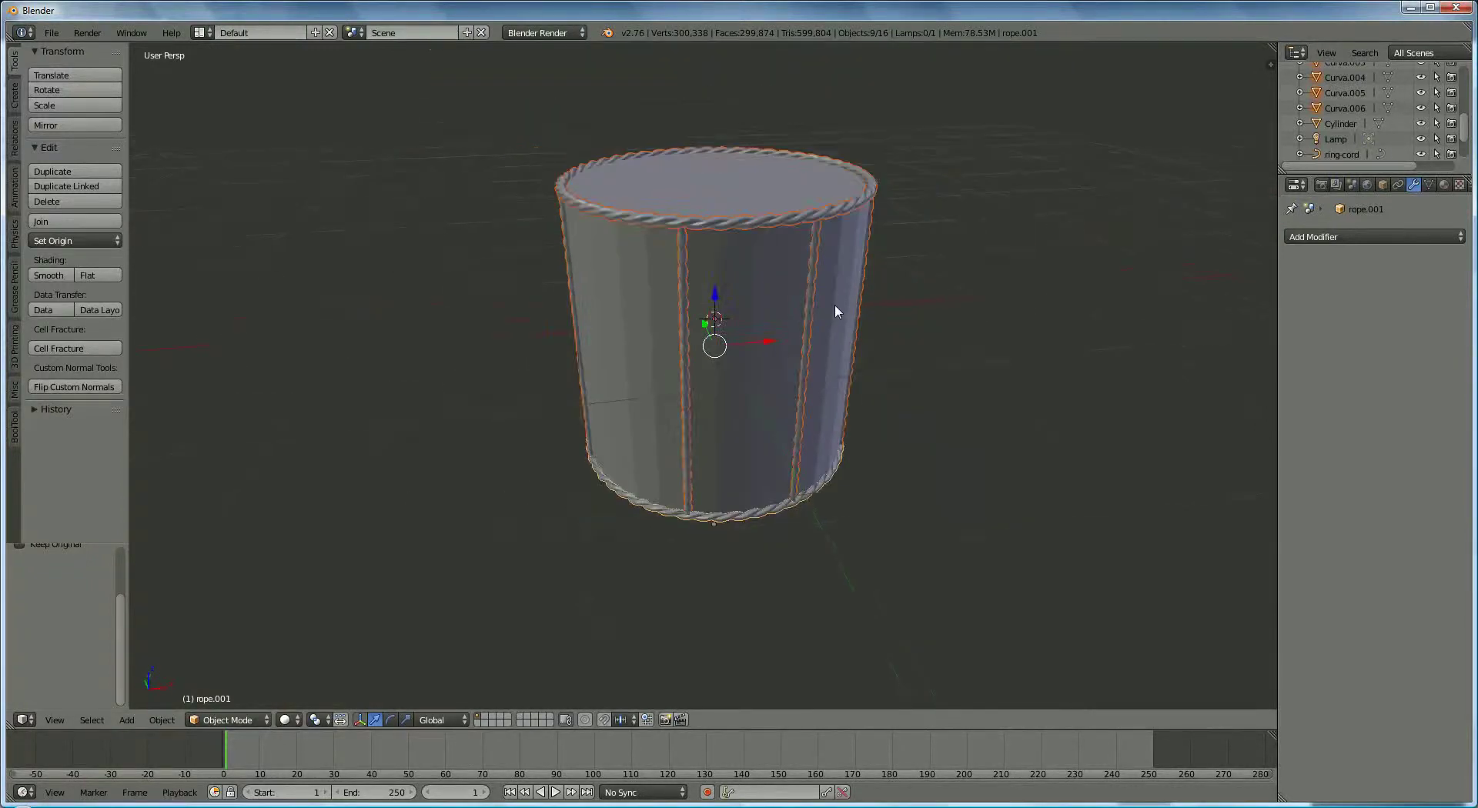
{"action": "right_click", "coordinate": [768, 296]}
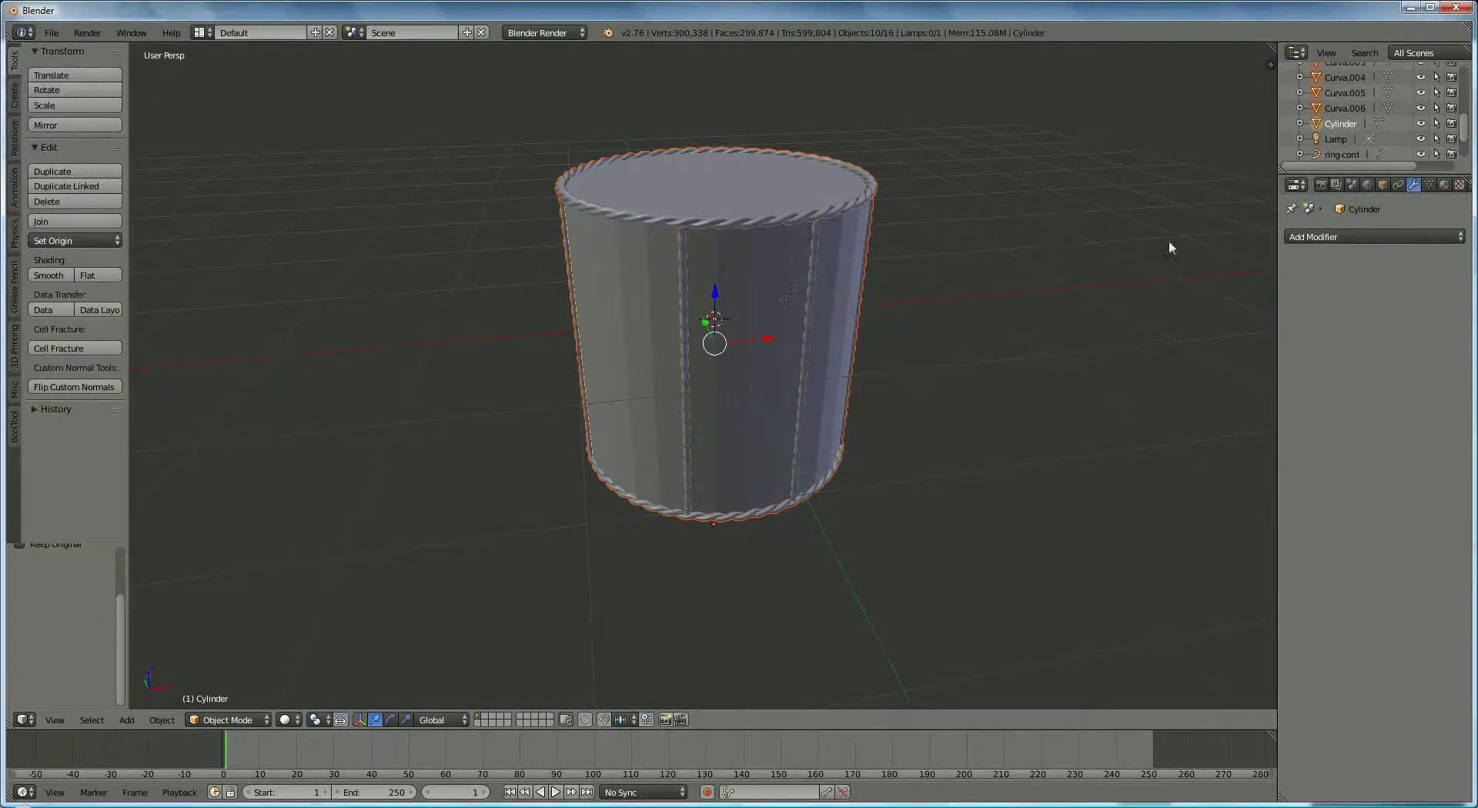
{"action": "key", "text": "ctrl+j"}
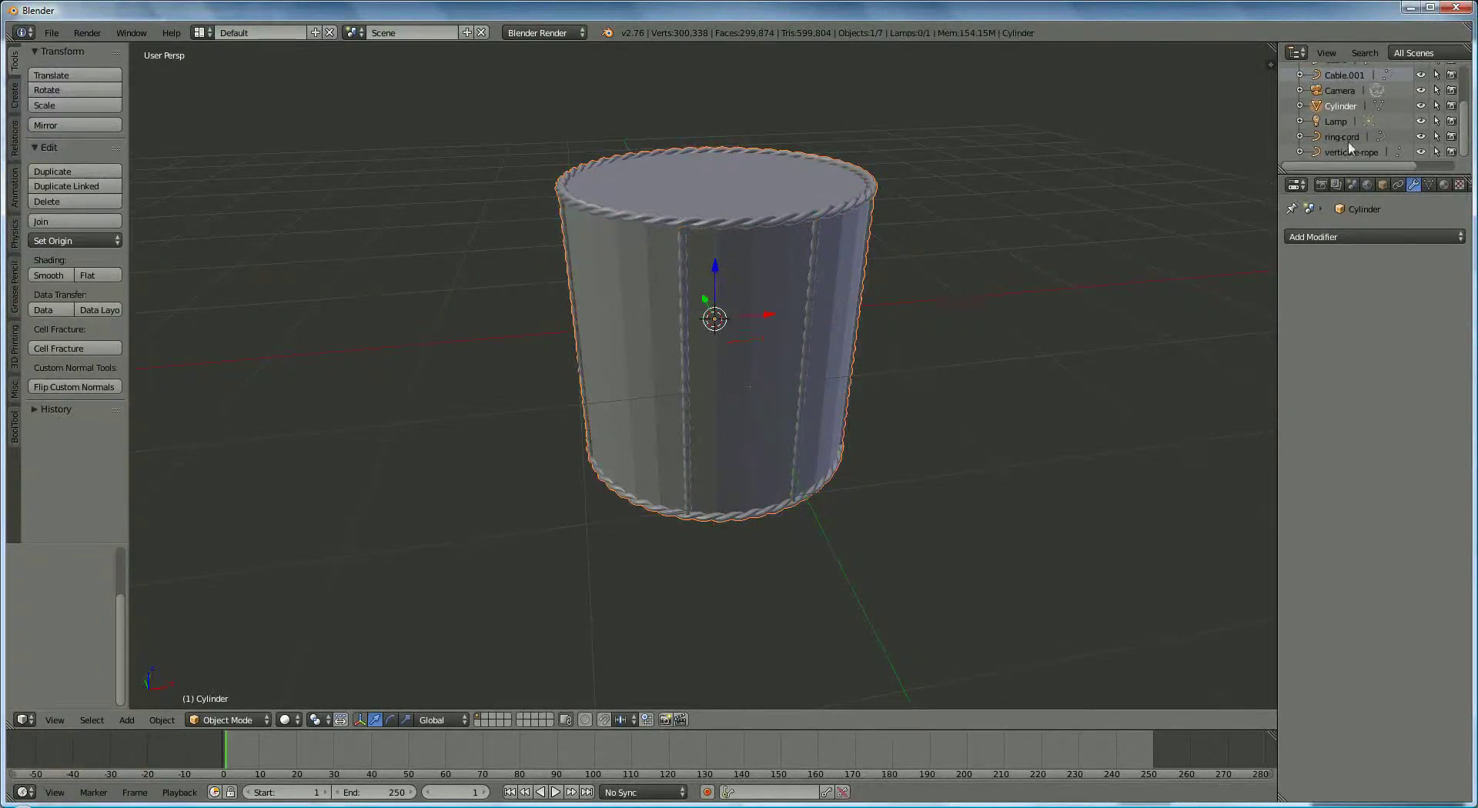
{"action": "left_click", "coordinate": [1421, 105]}
{"action": "left_click", "coordinate": [1421, 107]}
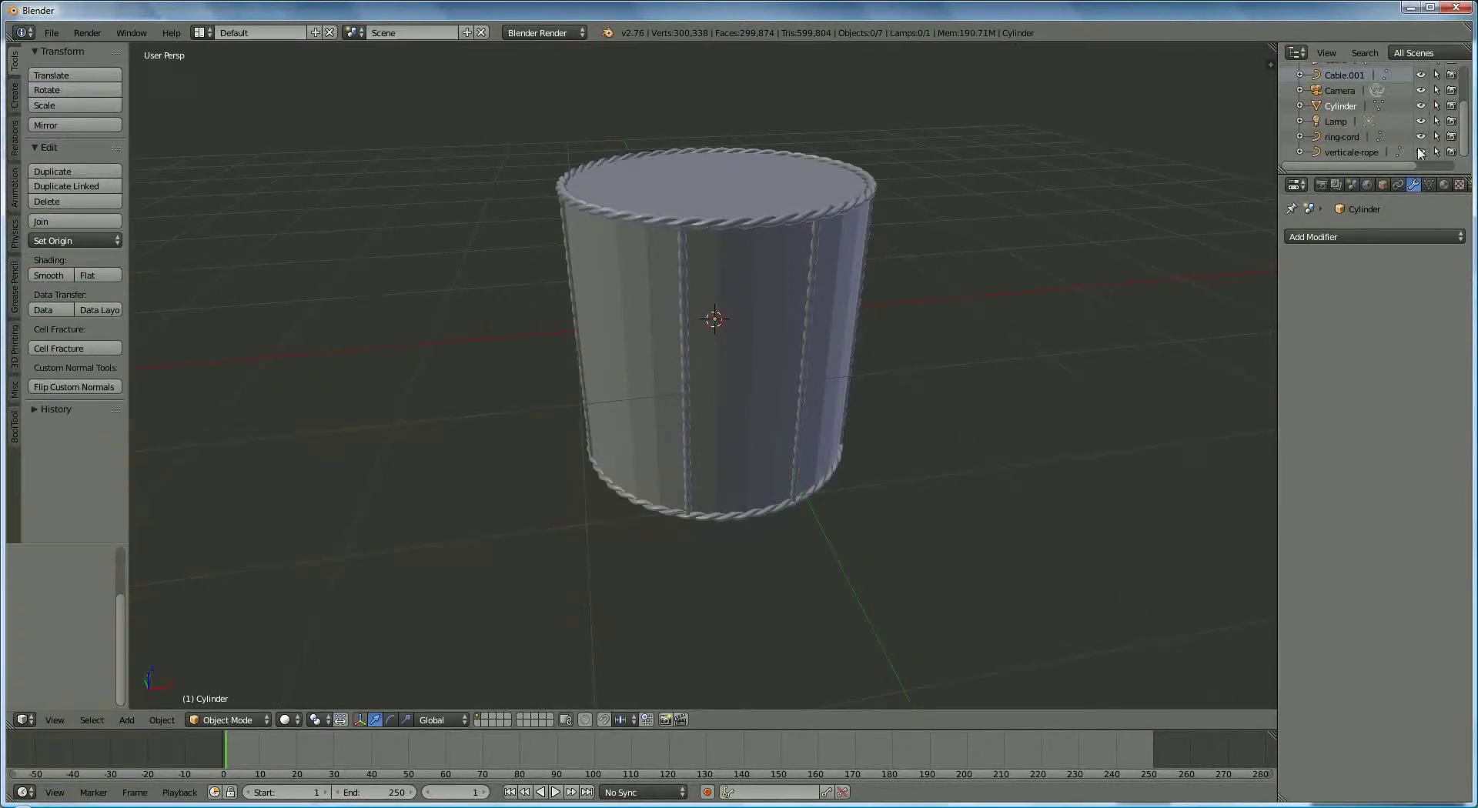
Delete the leftover curve objects: the vertical rope, ring-cord, Cable.001 and Cable.
{"action": "left_click", "coordinate": [1354, 153]}
{"action": "right_click", "coordinate": [1355, 155]}
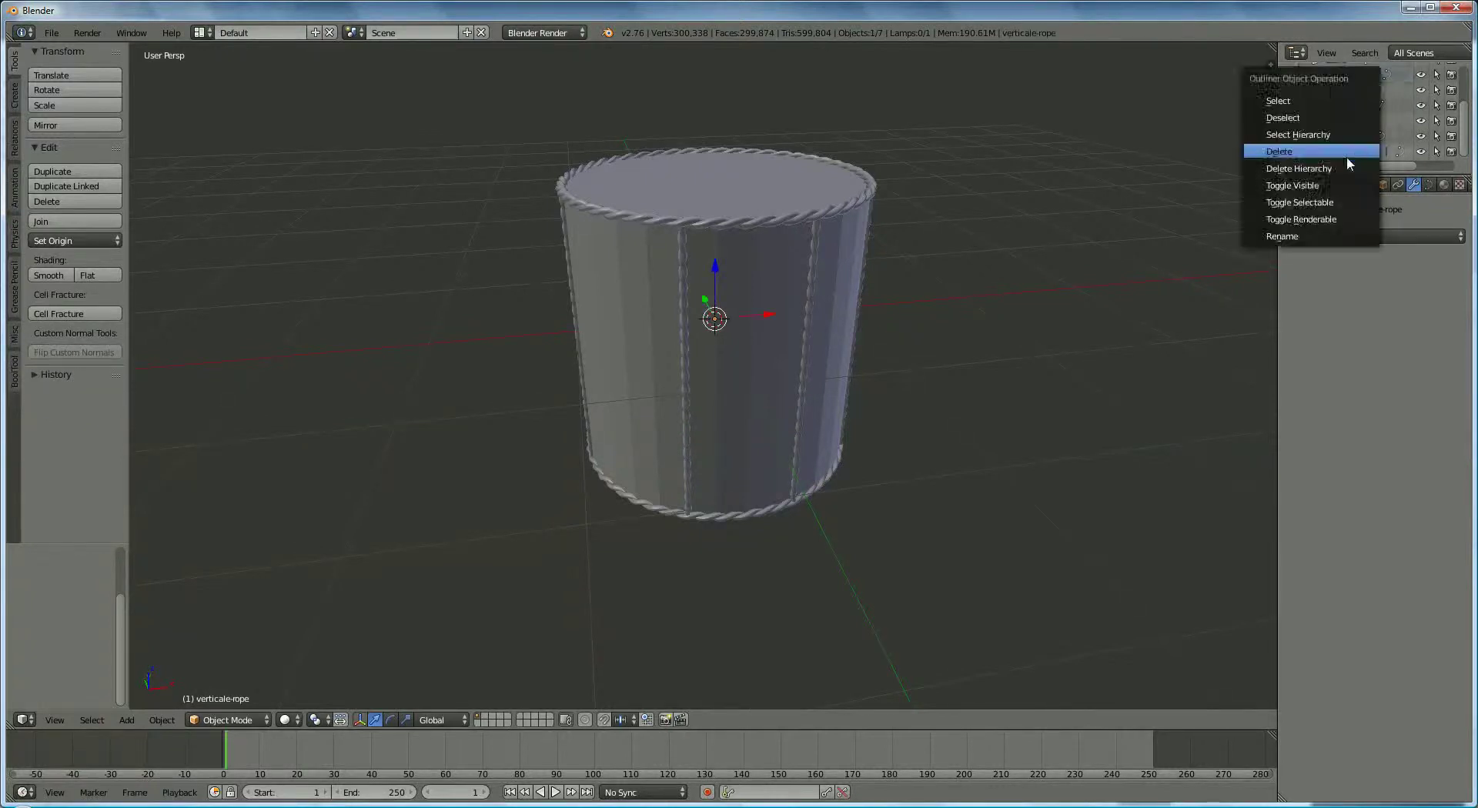
{"action": "left_click", "coordinate": [1341, 150]}
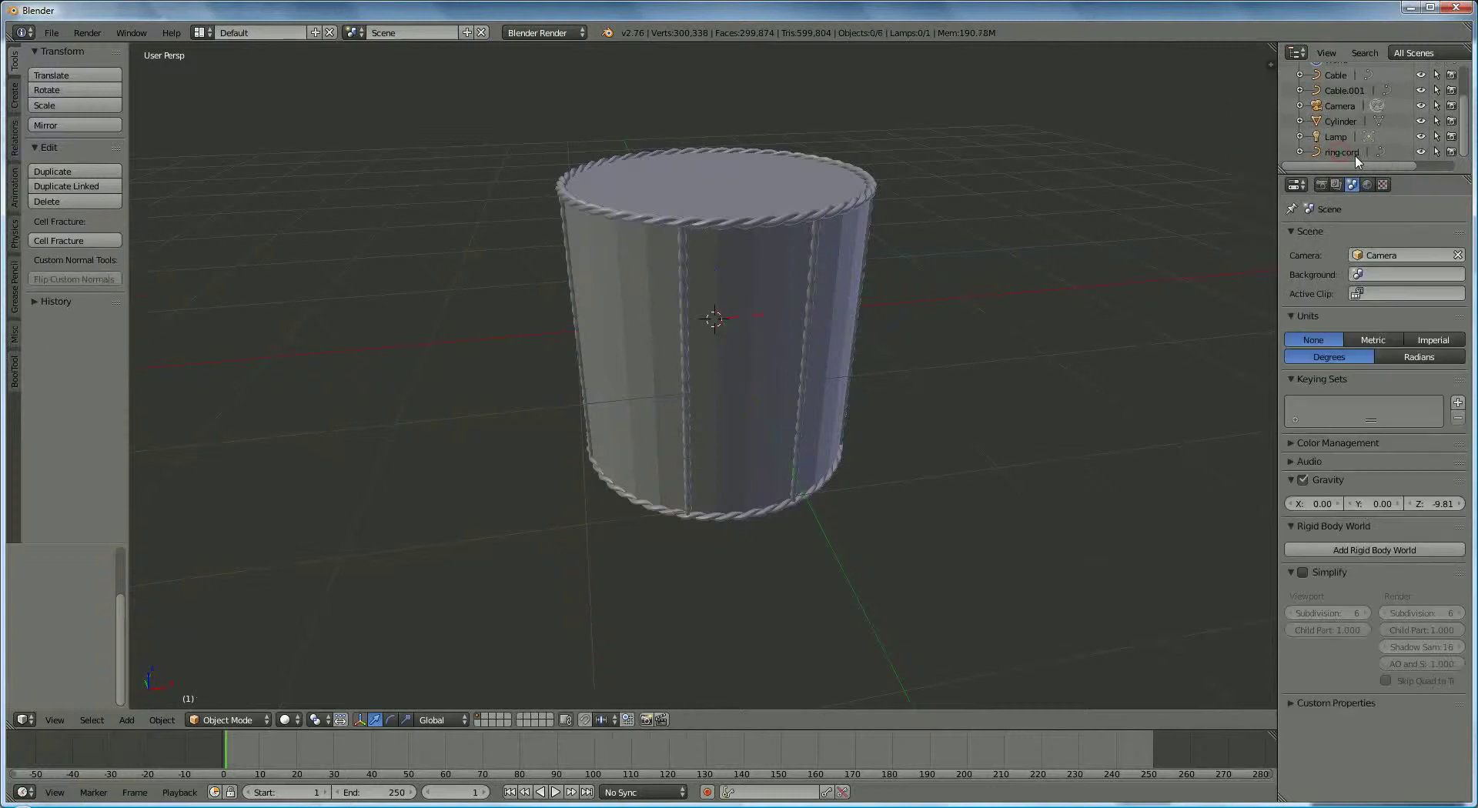
{"action": "left_click", "coordinate": [1343, 153]}
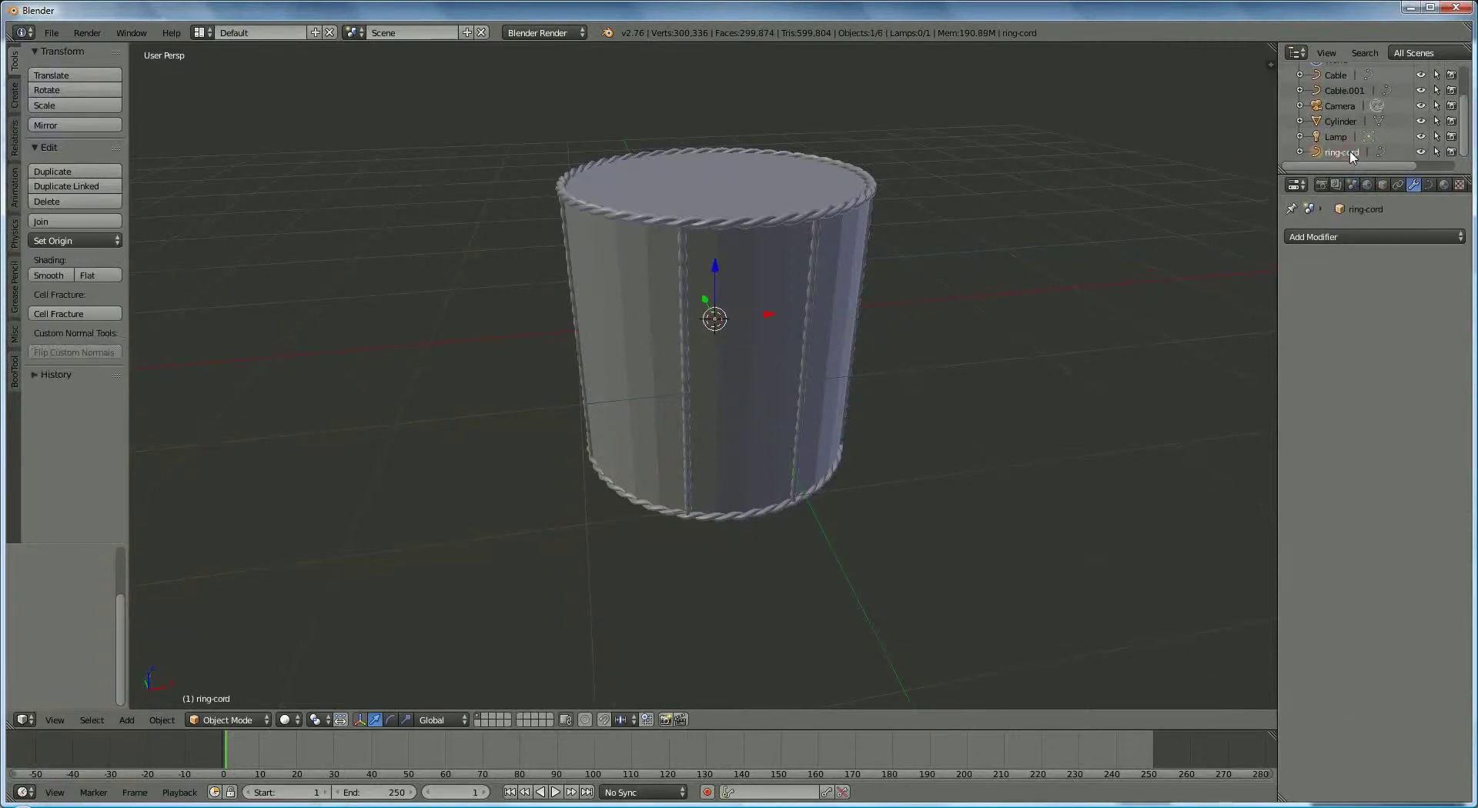
{"action": "right_click", "coordinate": [1352, 154]}
{"action": "left_click", "coordinate": [1352, 154]}
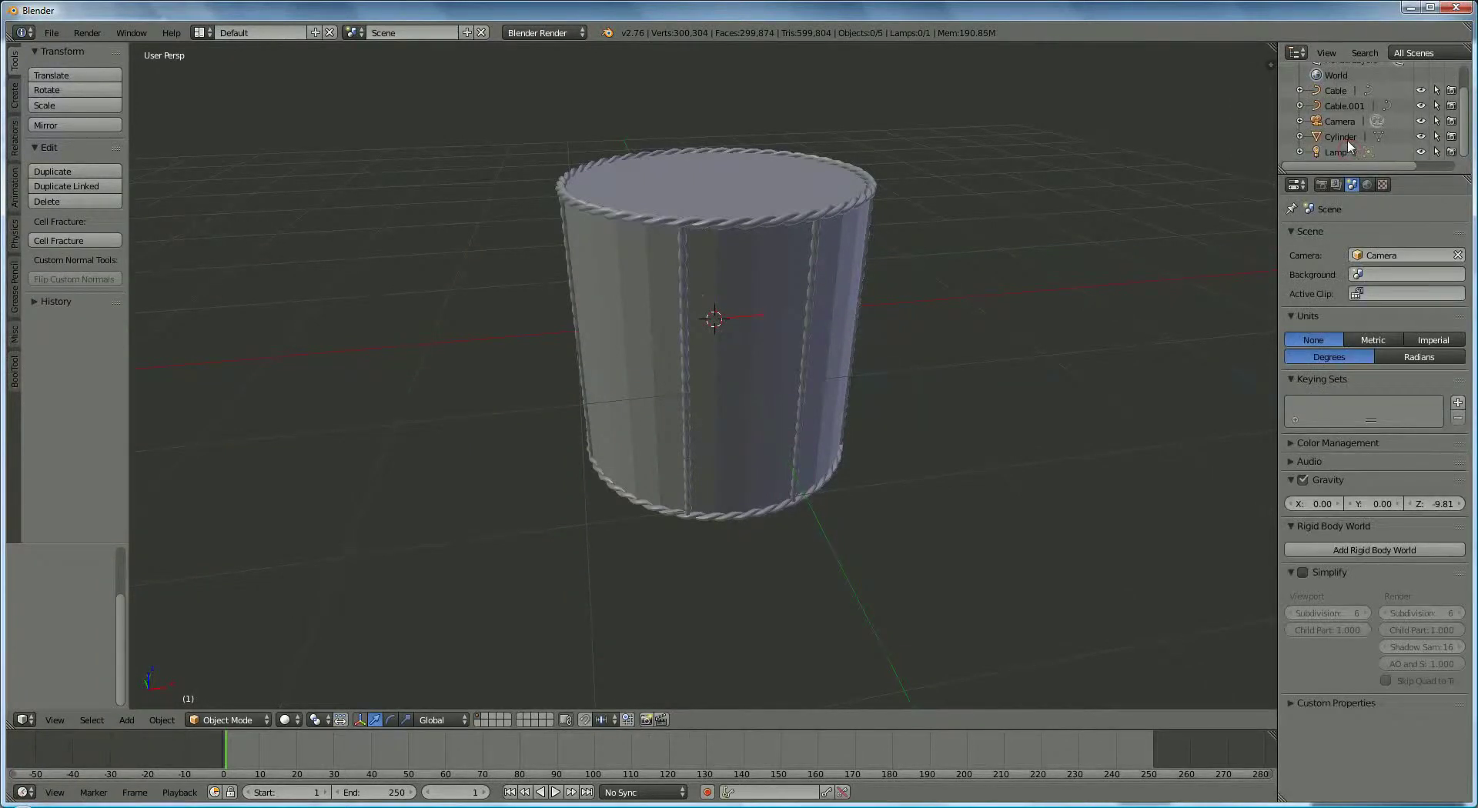
{"action": "right_click", "coordinate": [1348, 109]}
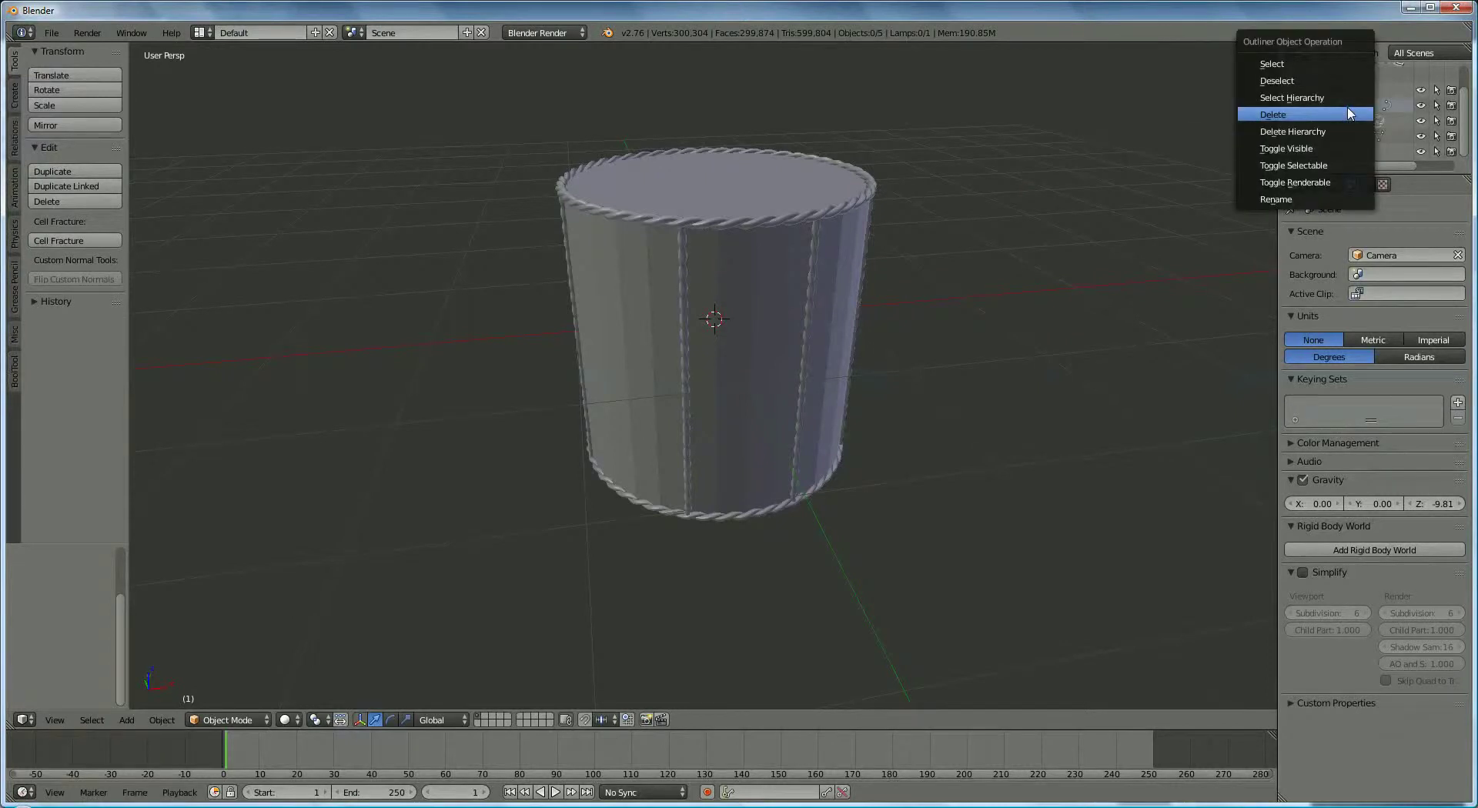
{"action": "left_click", "coordinate": [1349, 113]}
{"action": "right_click", "coordinate": [1346, 107]}
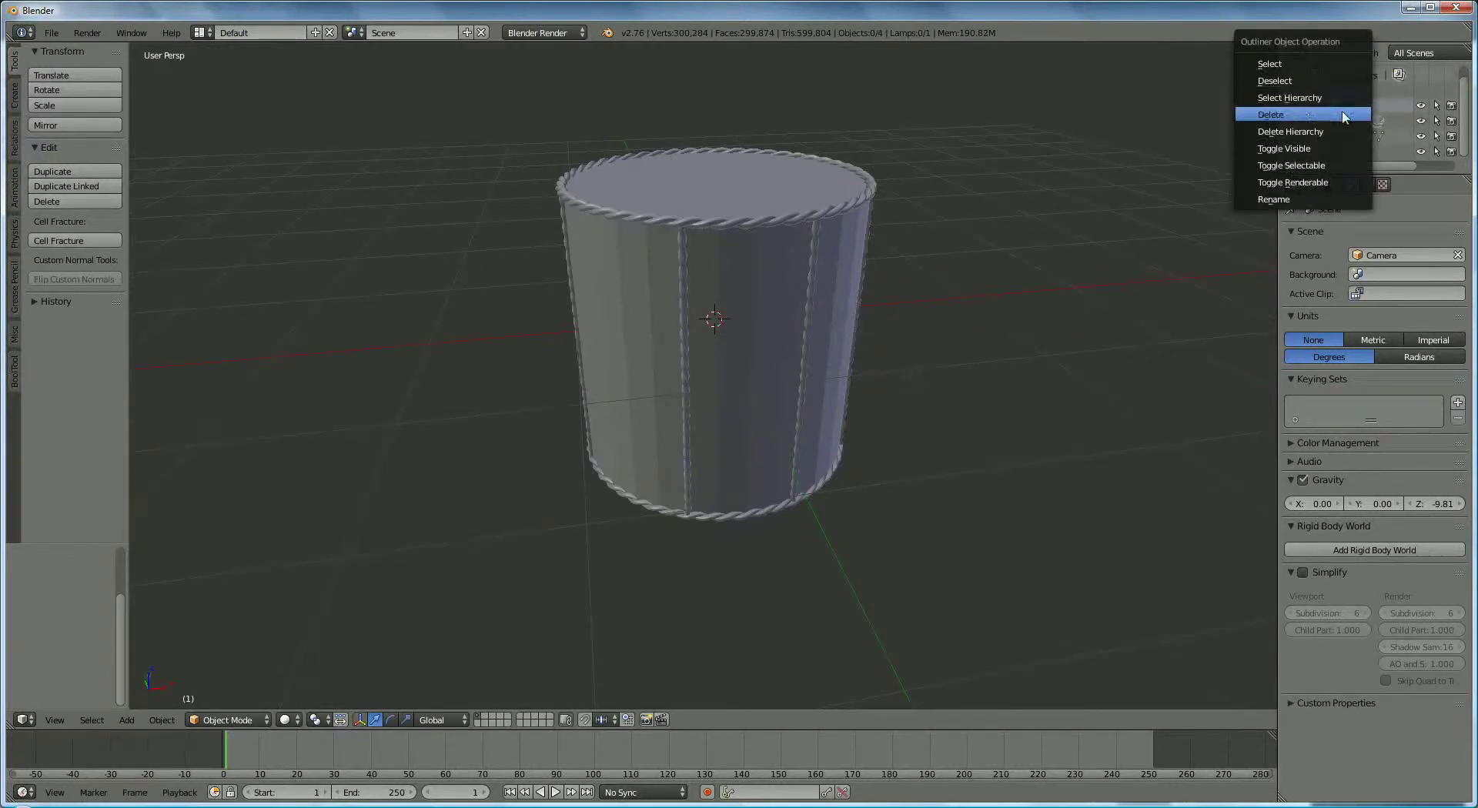
{"action": "left_click", "coordinate": [1347, 117]}
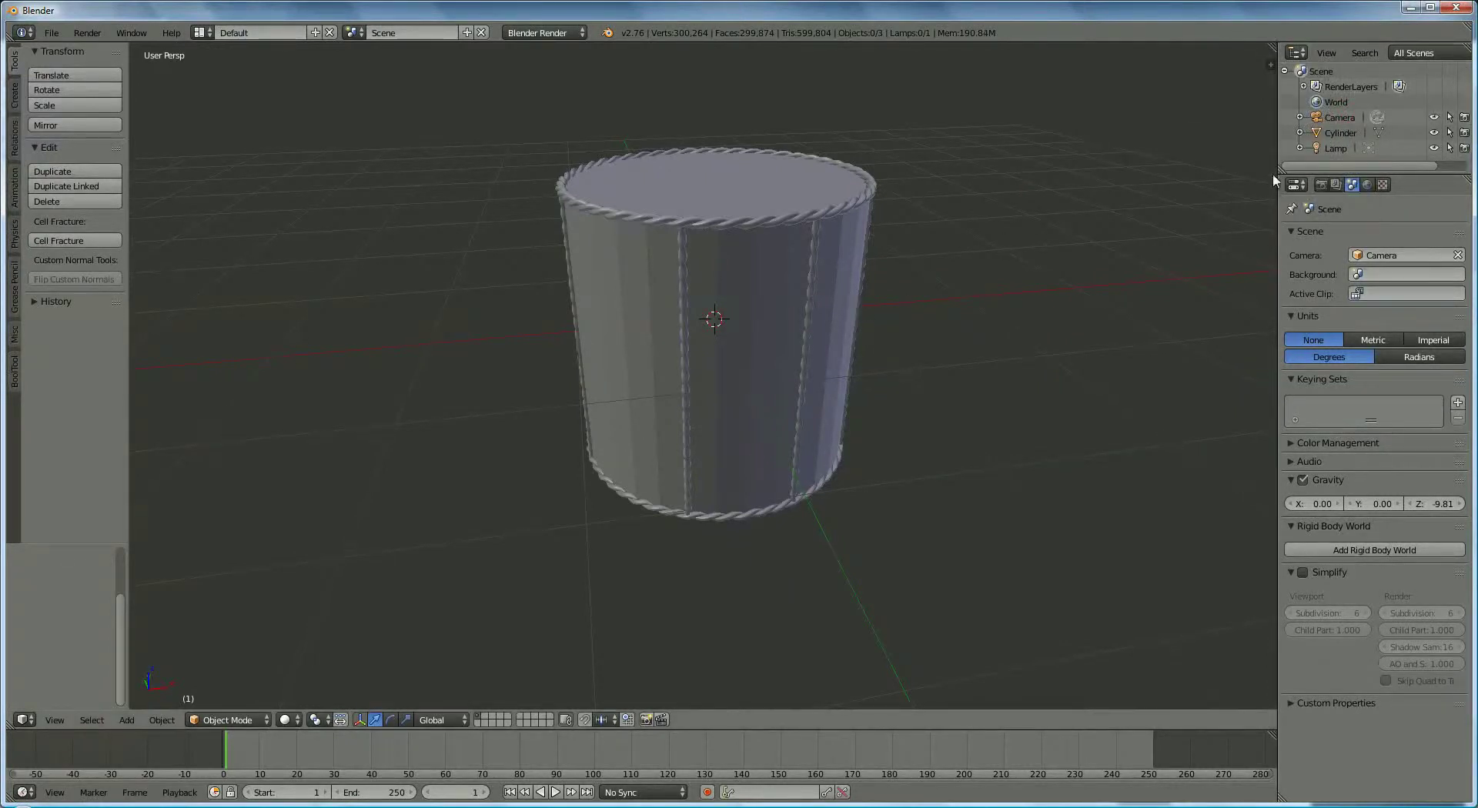
Rename the joined cylinder object as drum.
{"action": "double_click", "coordinate": [1336, 133]}
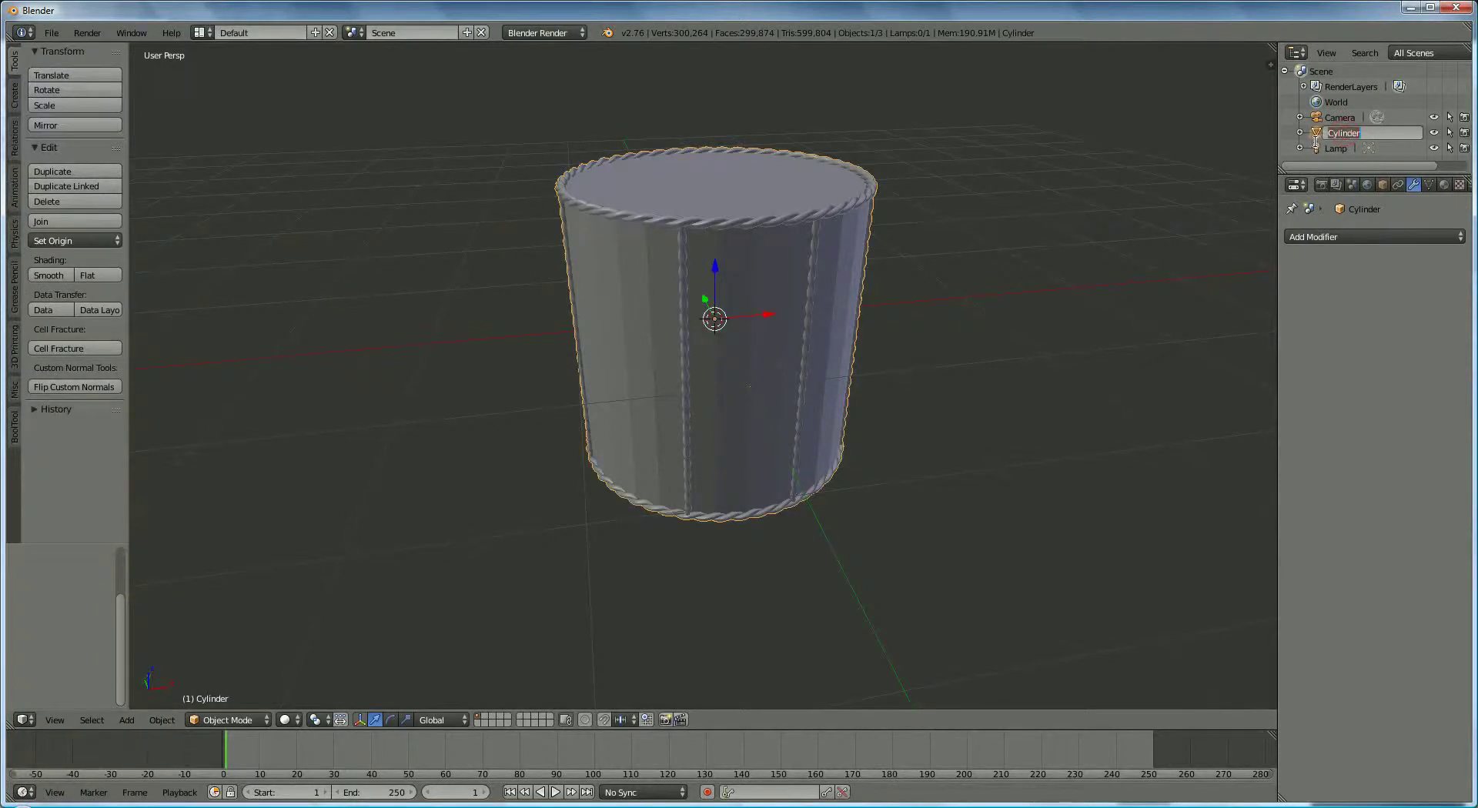
{"action": "key", "text": "BackSpace"}
{"action": "key", "text": "Return"}
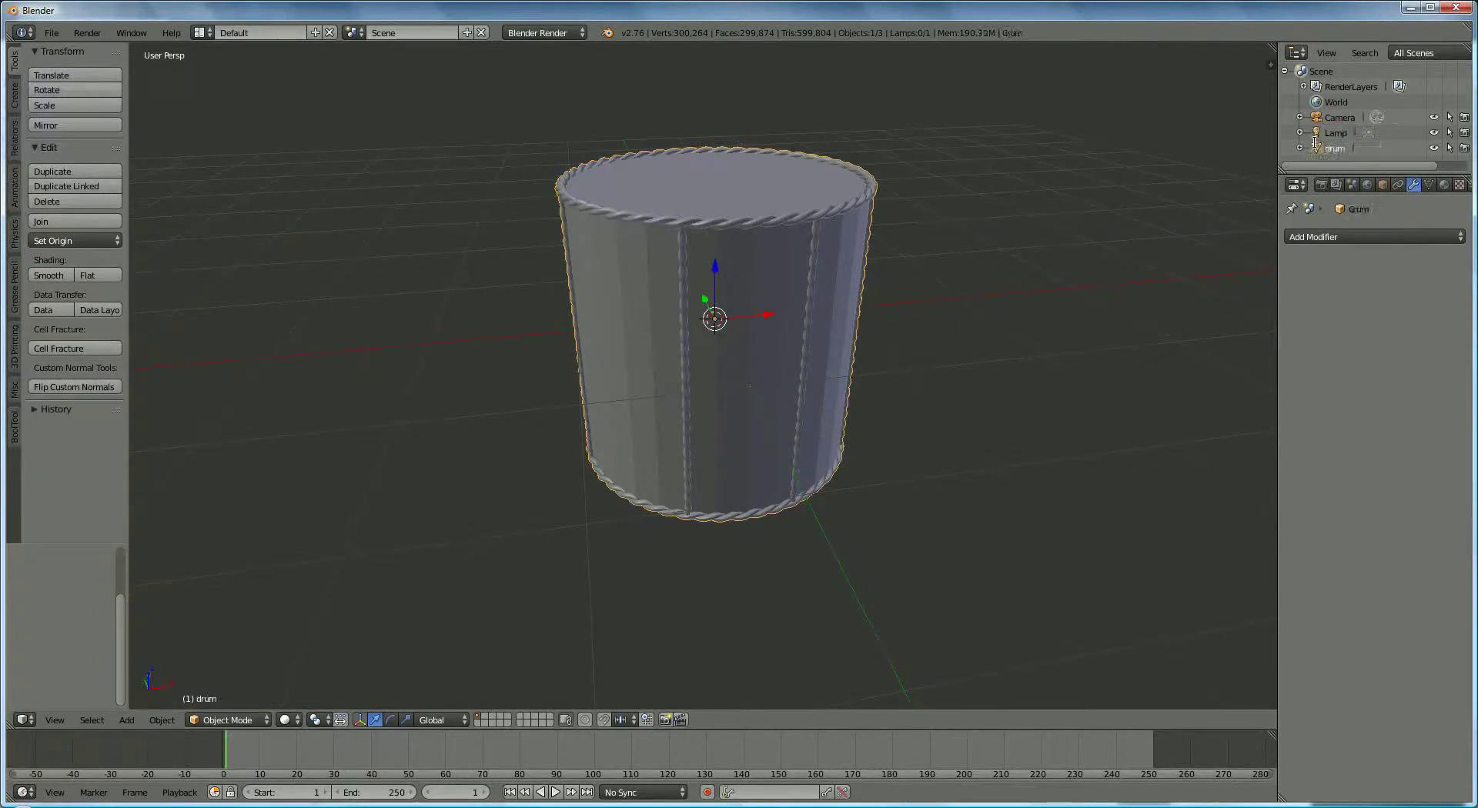
Create a new material on the drum named black and darken its diffuse color to a medium grey.
{"action": "middle_click_drag", "start_coordinate": [853, 322], "coordinate": [905, 331]}
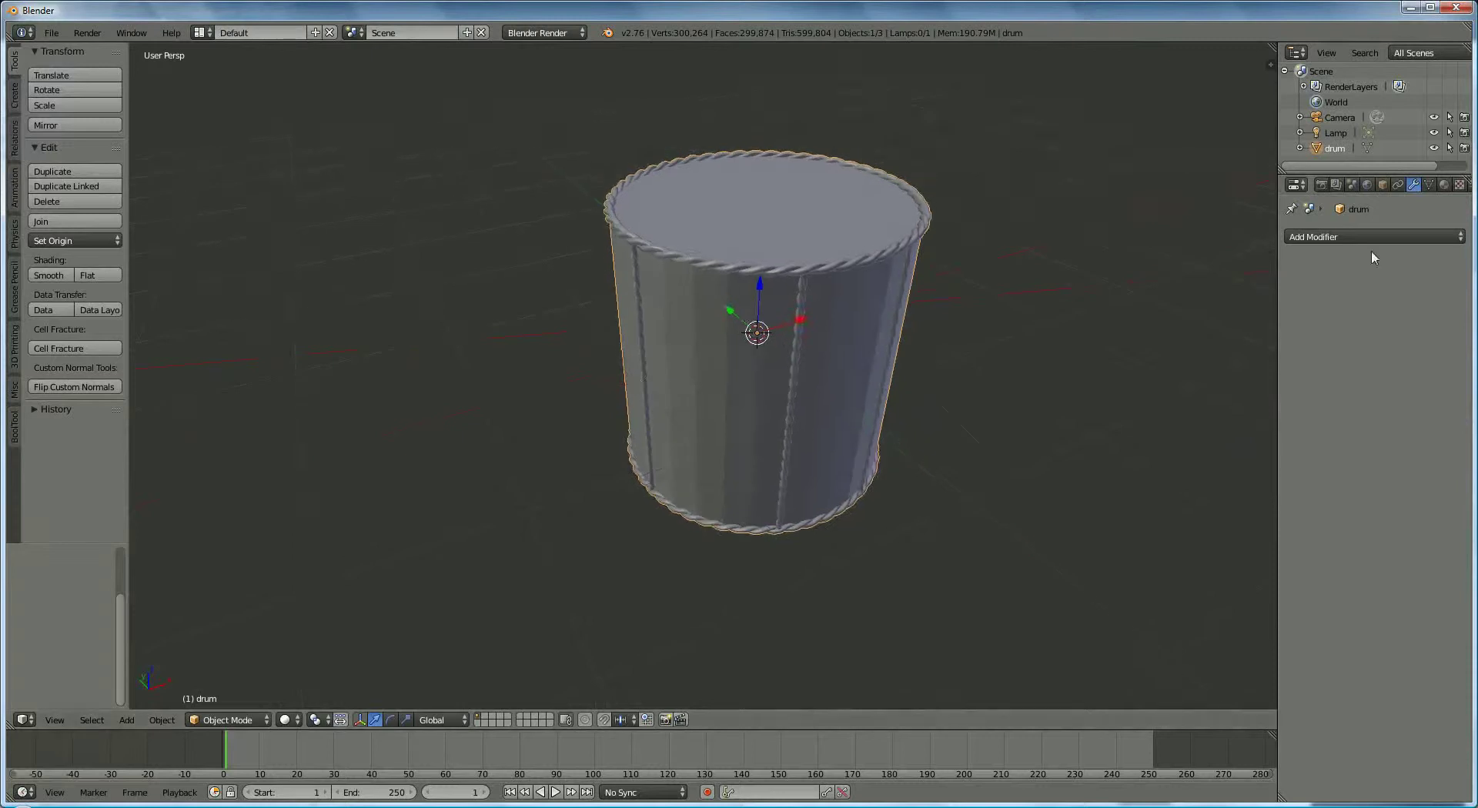
{"action": "left_click", "coordinate": [1445, 185]}
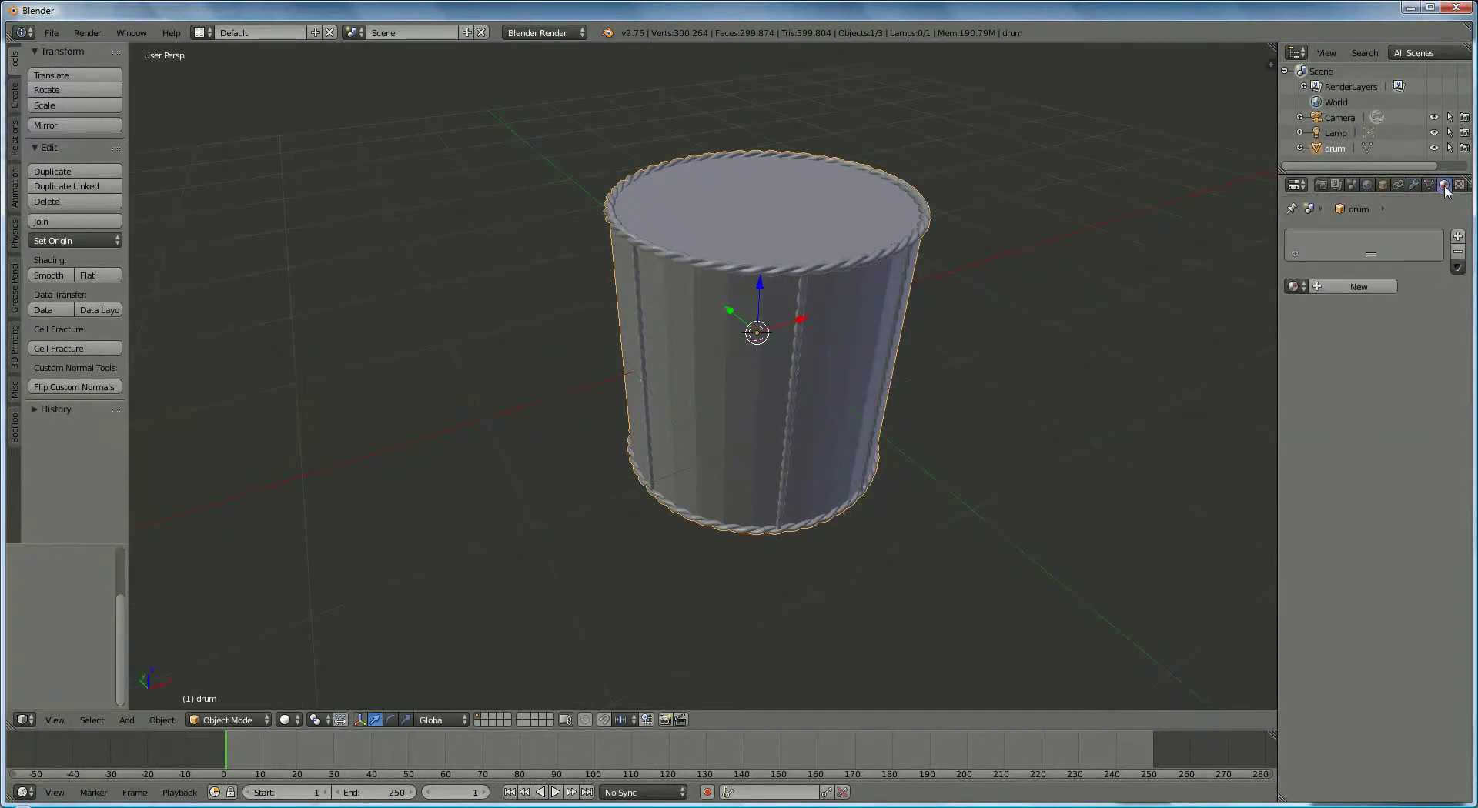
{"action": "left_click", "coordinate": [1355, 288]}
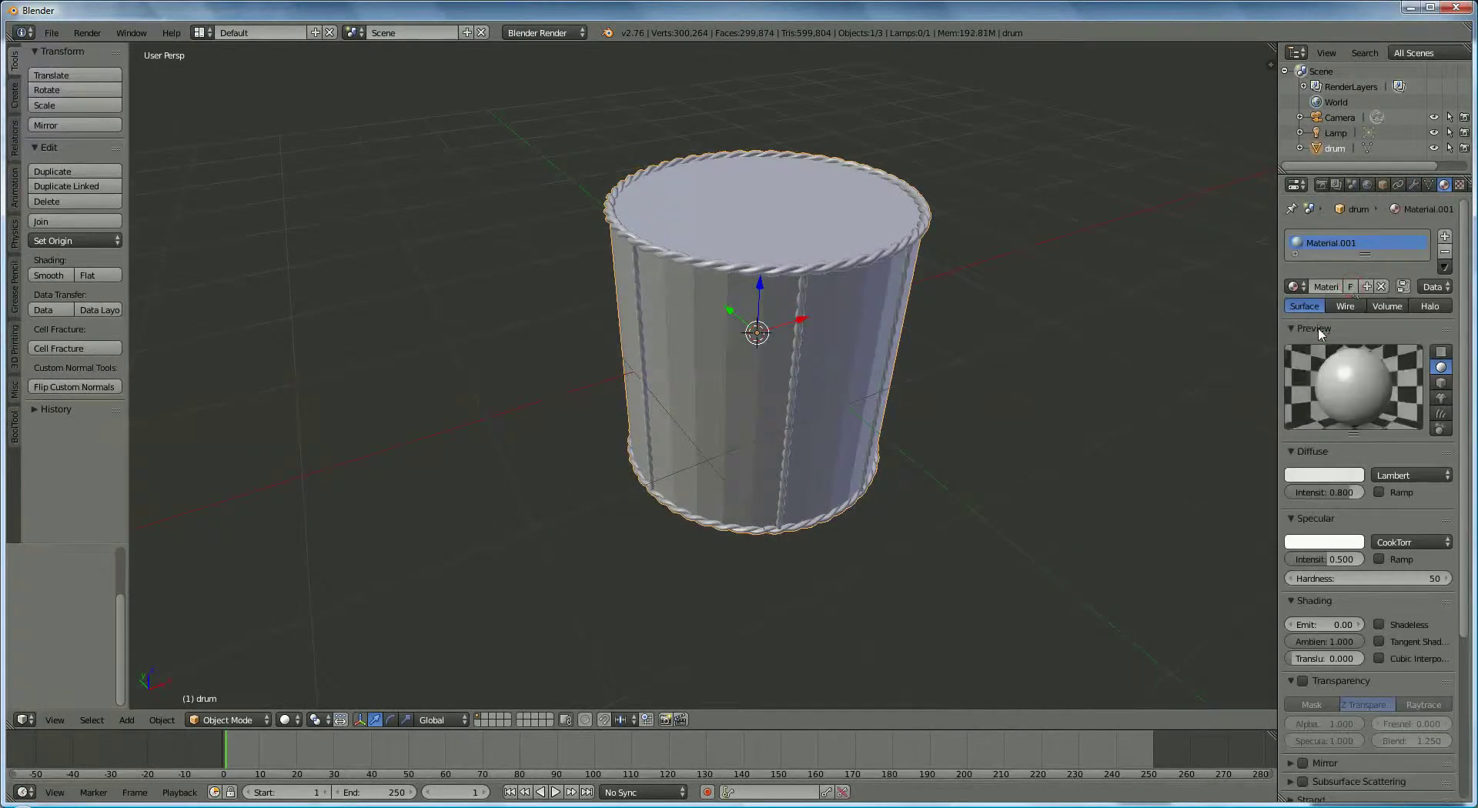
{"action": "left_click", "coordinate": [1316, 287]}
{"action": "key", "text": "BackSpace"}
{"action": "key", "text": "Return"}
{"action": "left_click", "coordinate": [1327, 477]}
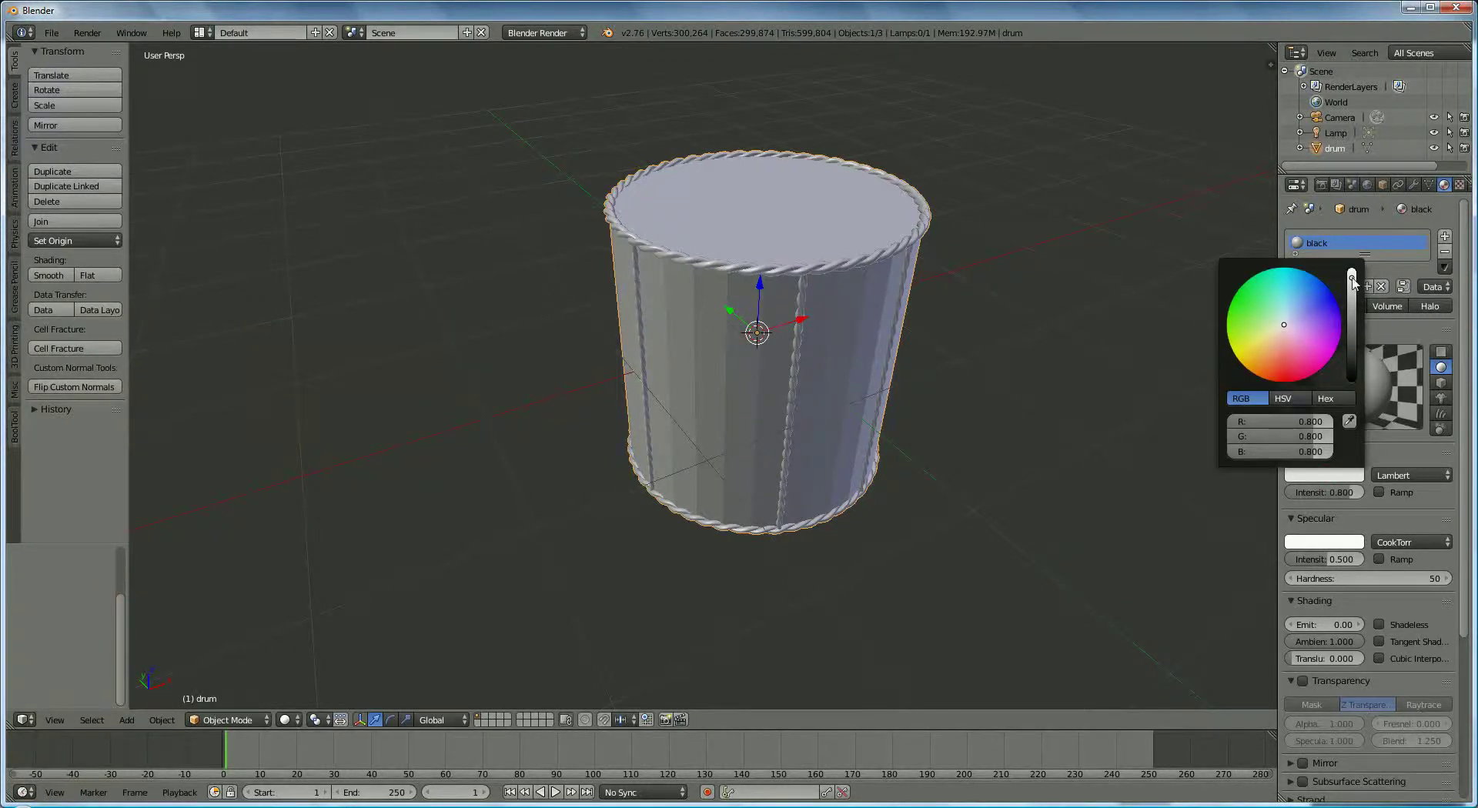
{"action": "left_click_drag", "start_coordinate": [1352, 277], "coordinate": [1353, 316]}
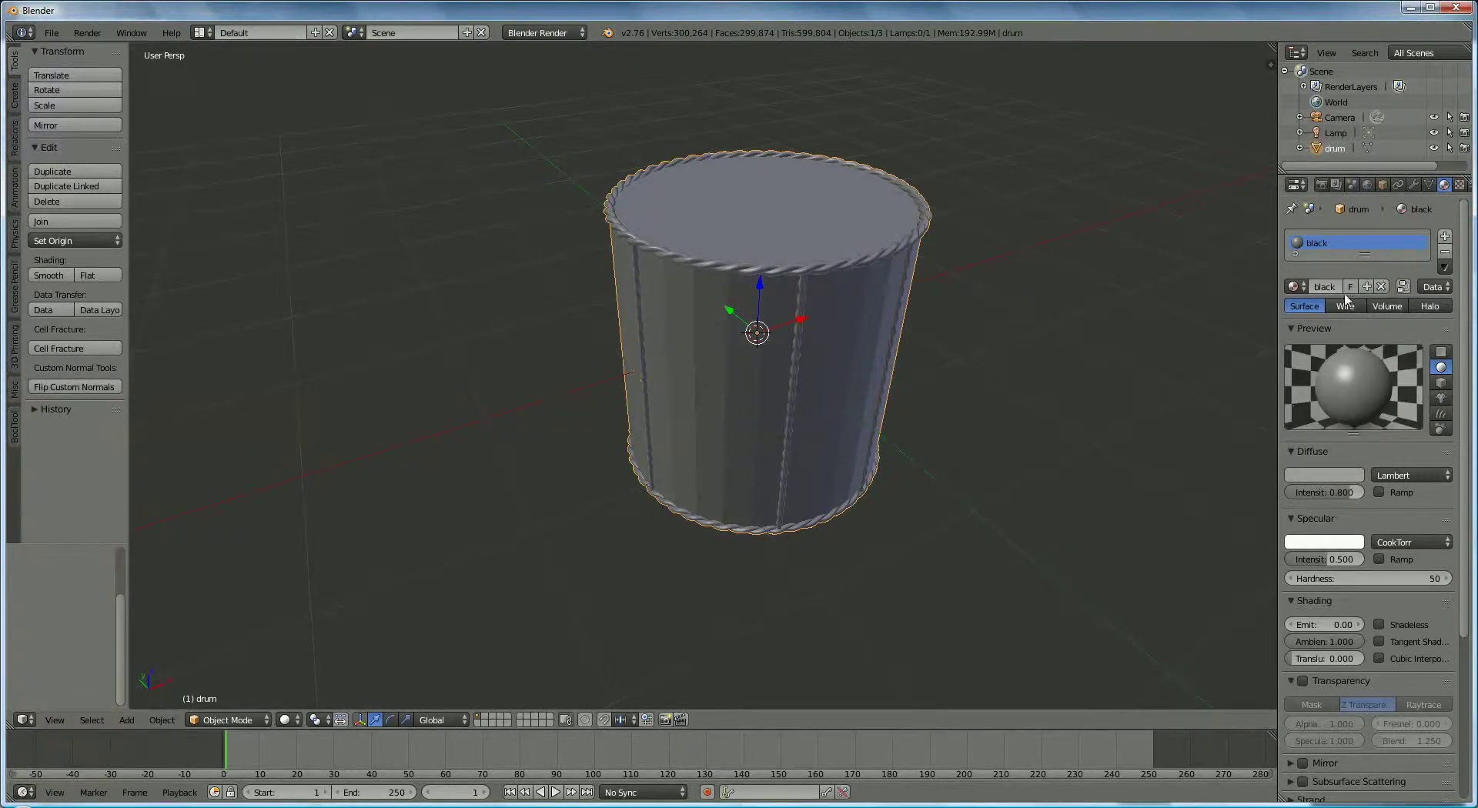
Add a second material slot to the drum with a new material named red and set its diffuse color to red.
{"action": "left_click", "coordinate": [1446, 238]}
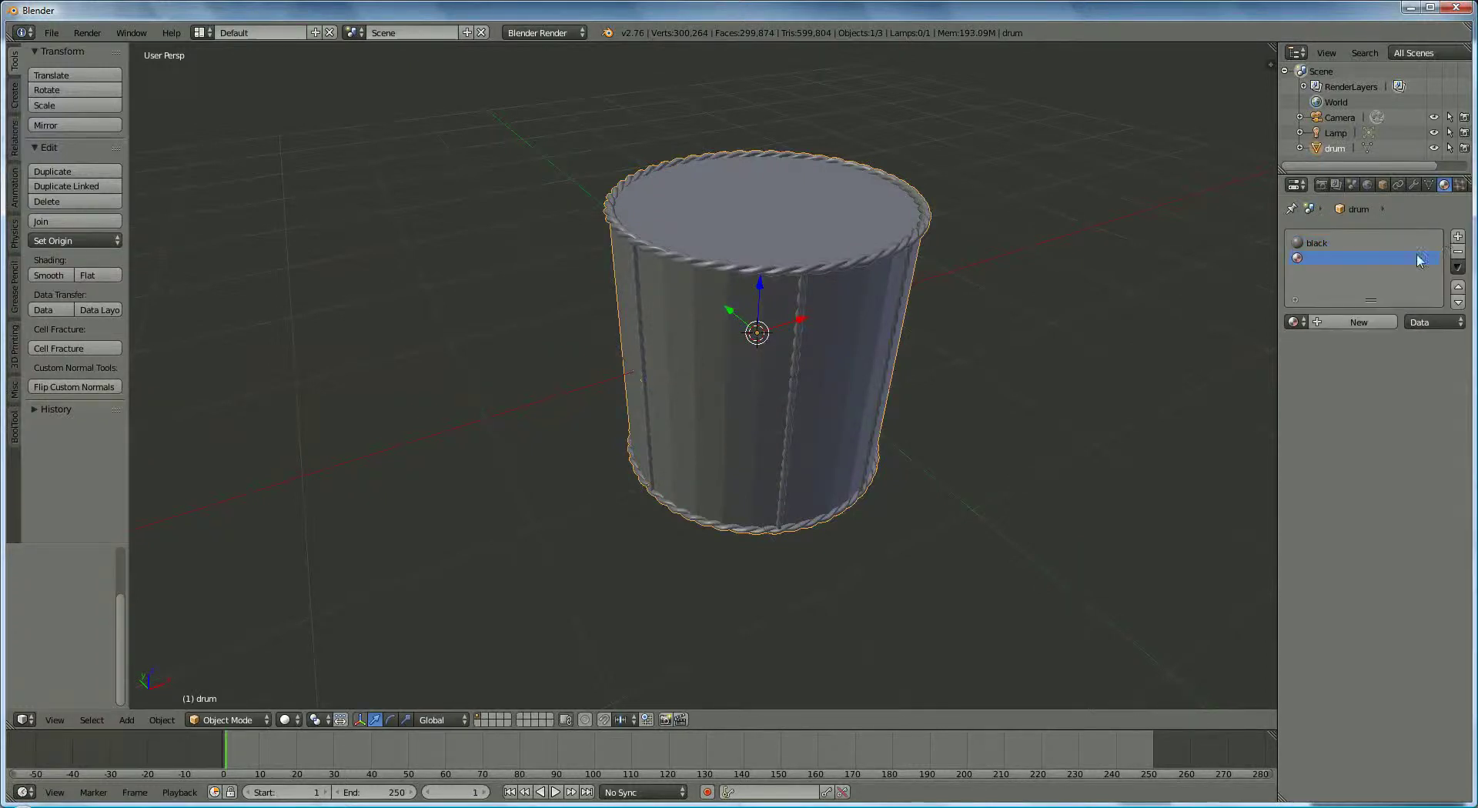
{"action": "left_click", "coordinate": [1344, 323]}
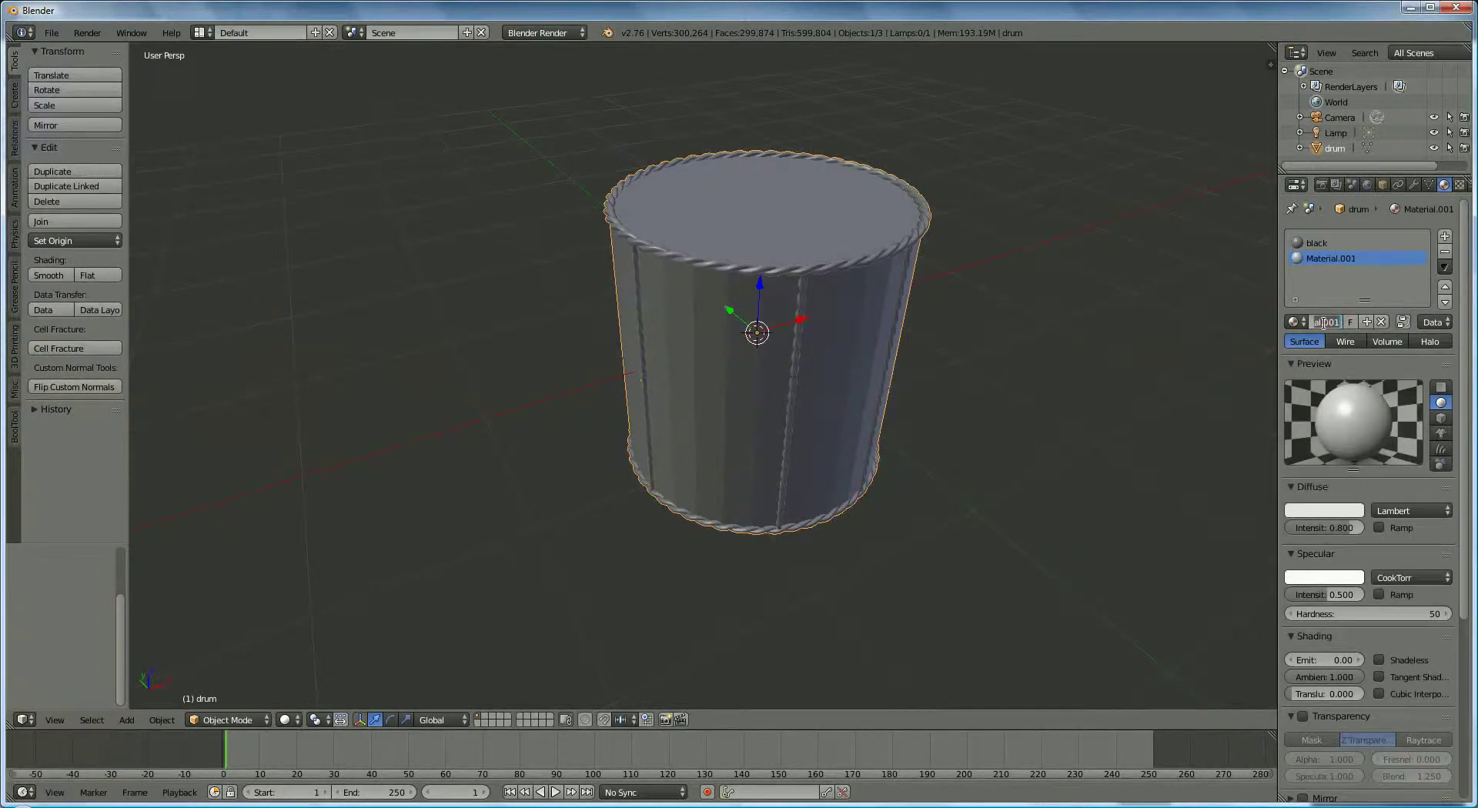
{"action": "type", "text": "red"}
{"action": "key", "text": "Return"}
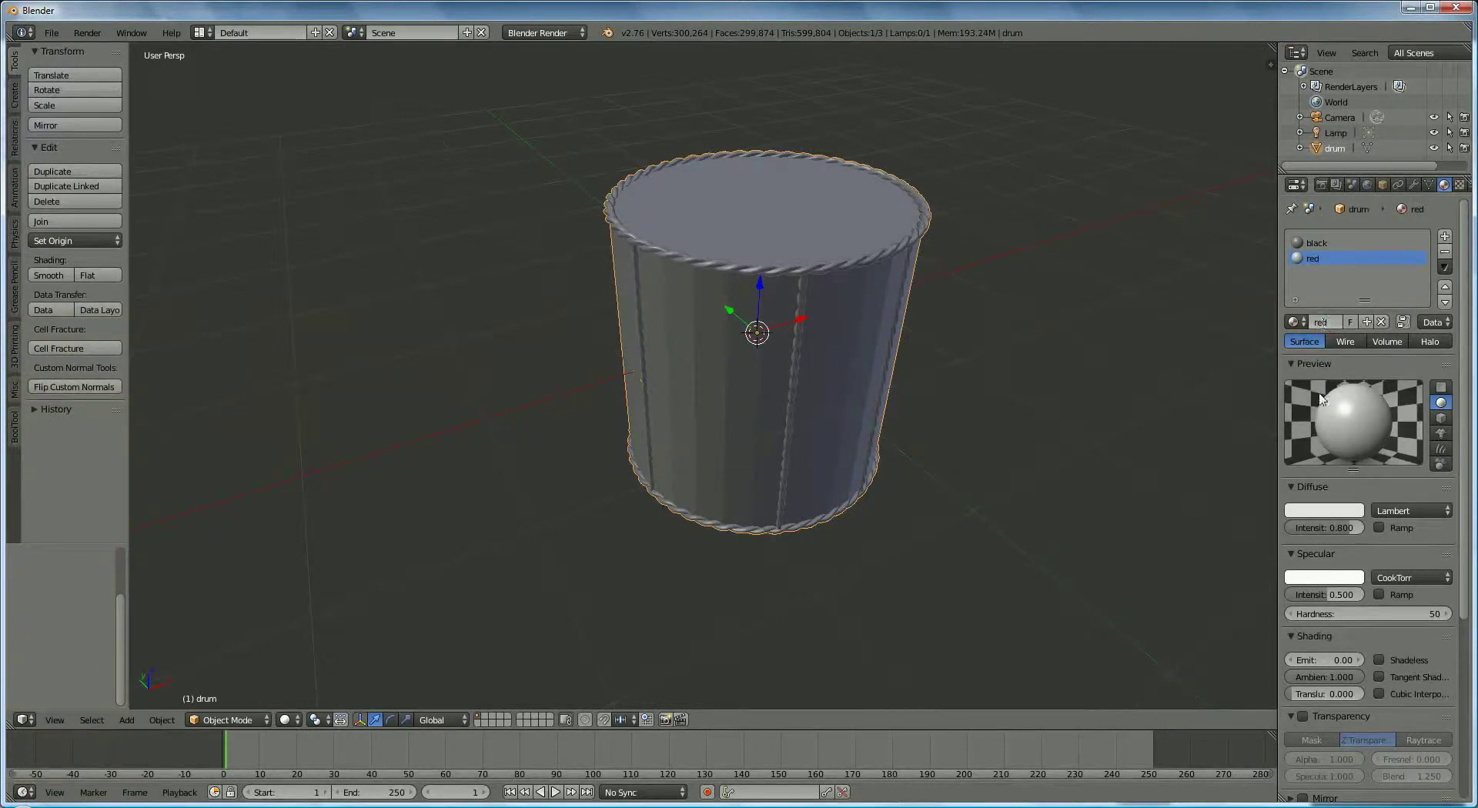
{"action": "left_click", "coordinate": [1336, 511]}
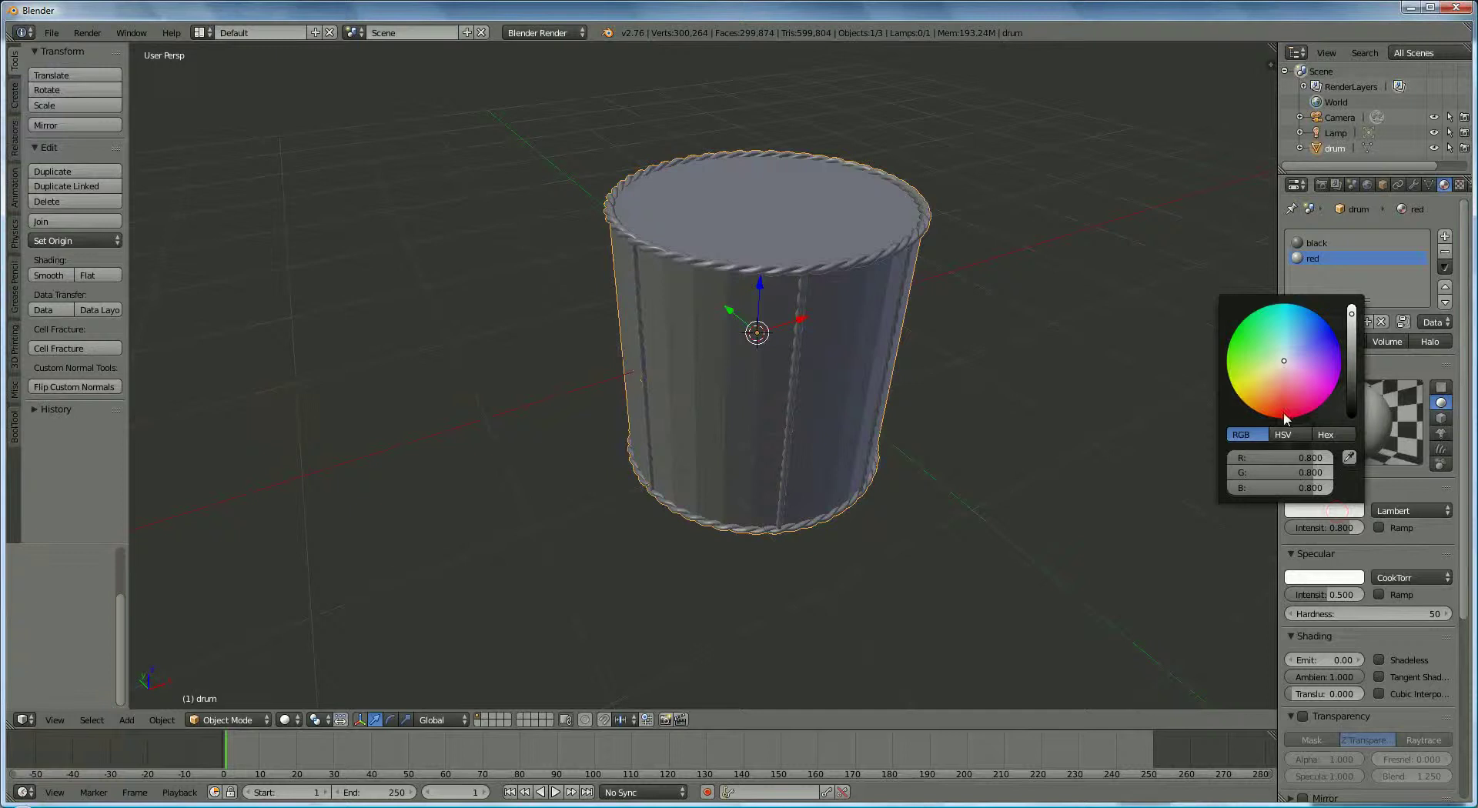
{"action": "left_click", "coordinate": [1284, 416]}
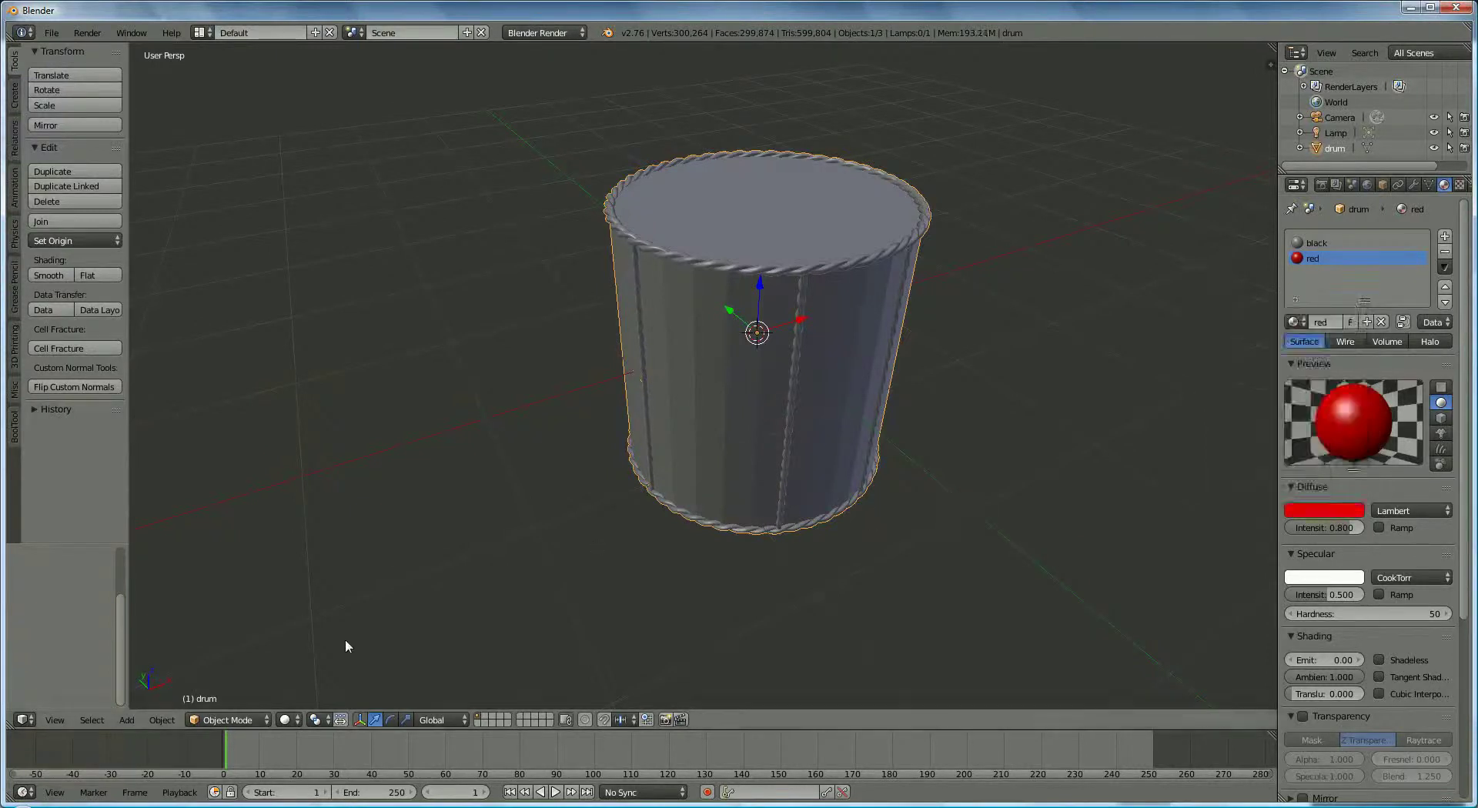
Put the drum into Edit Mode and switch mesh selection to faces.
{"action": "left_click", "coordinate": [229, 720]}
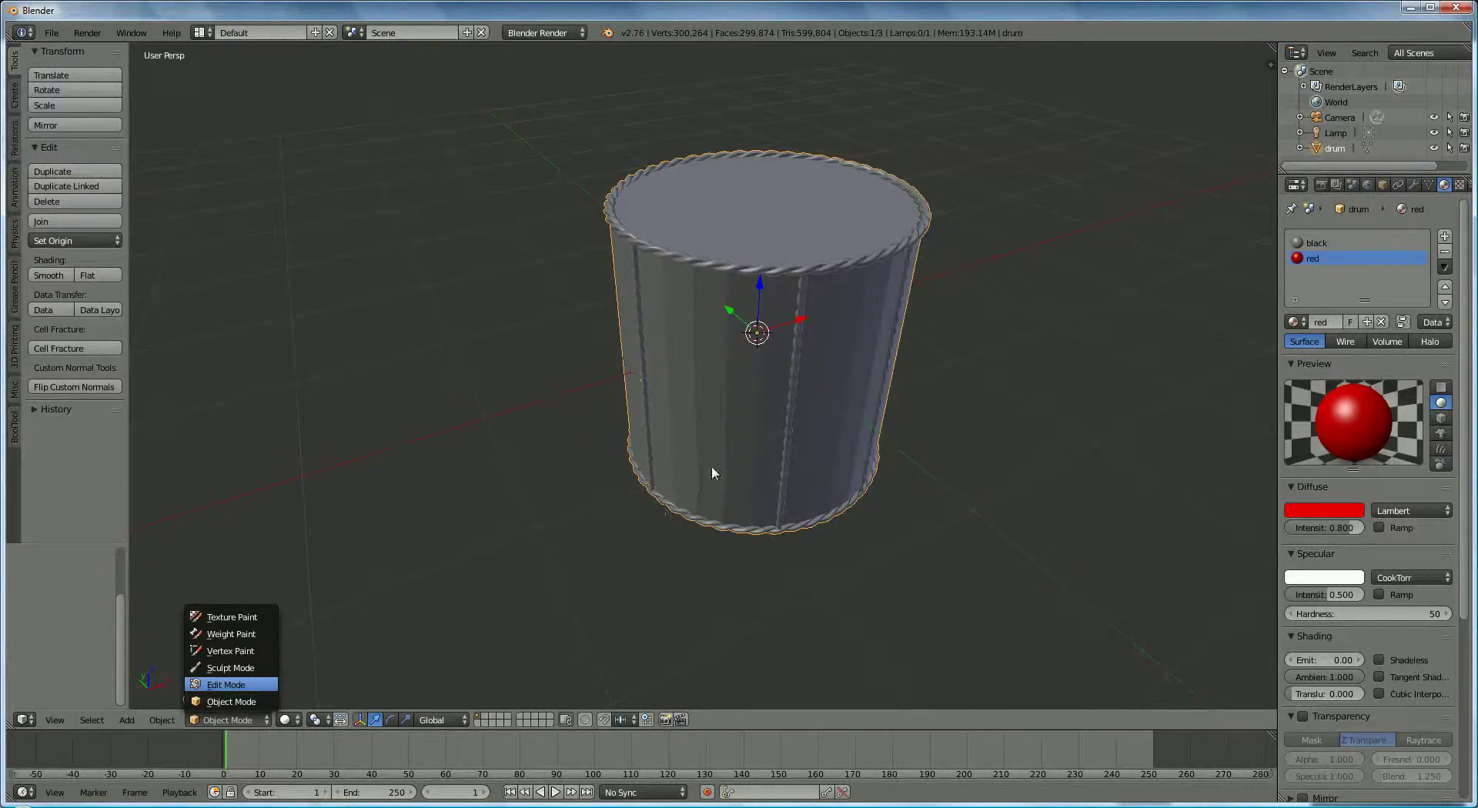
{"action": "left_click", "coordinate": [229, 685]}
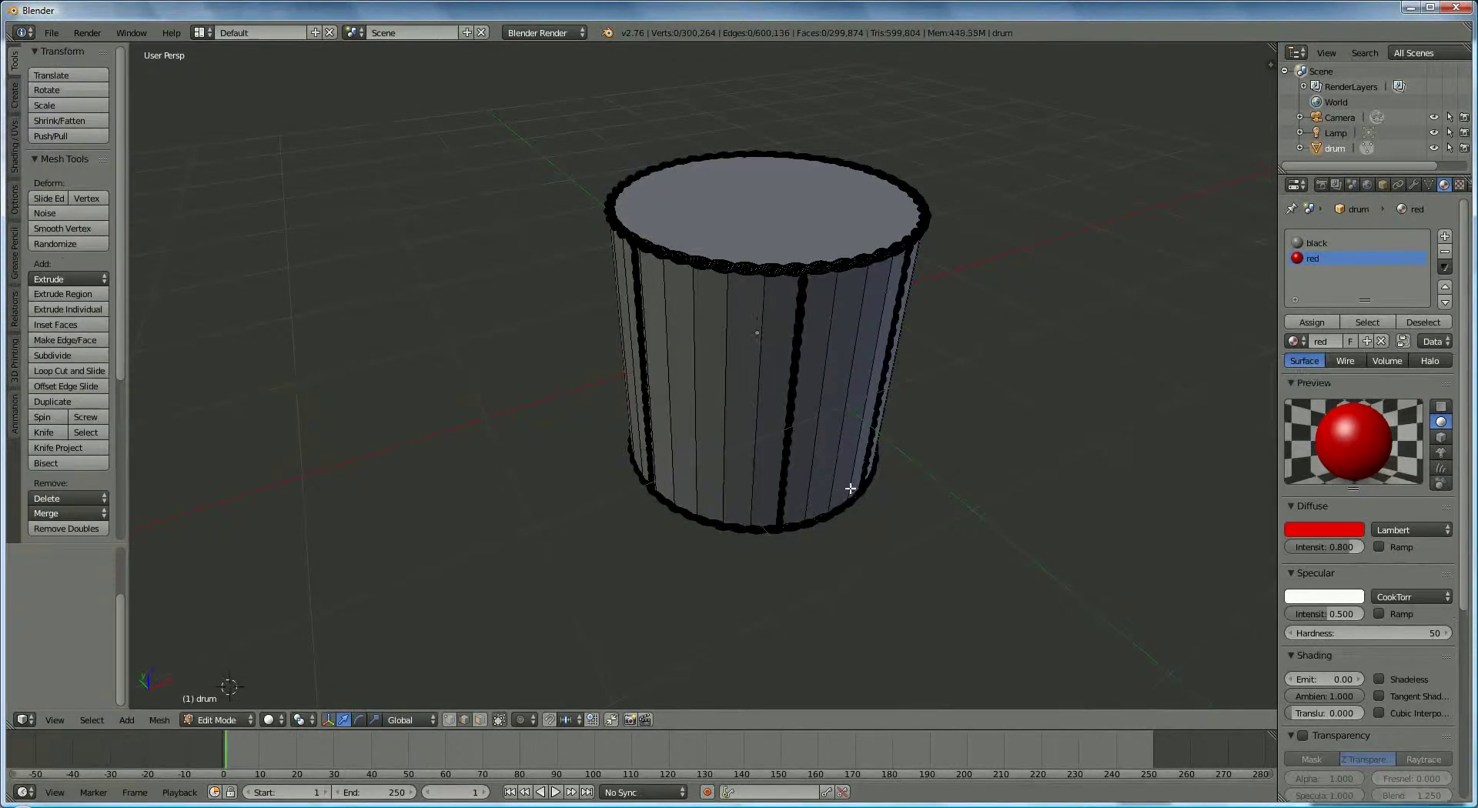
{"action": "scroll", "coordinate": [854, 499], "scroll_direction": "up", "scroll_amount": 4}
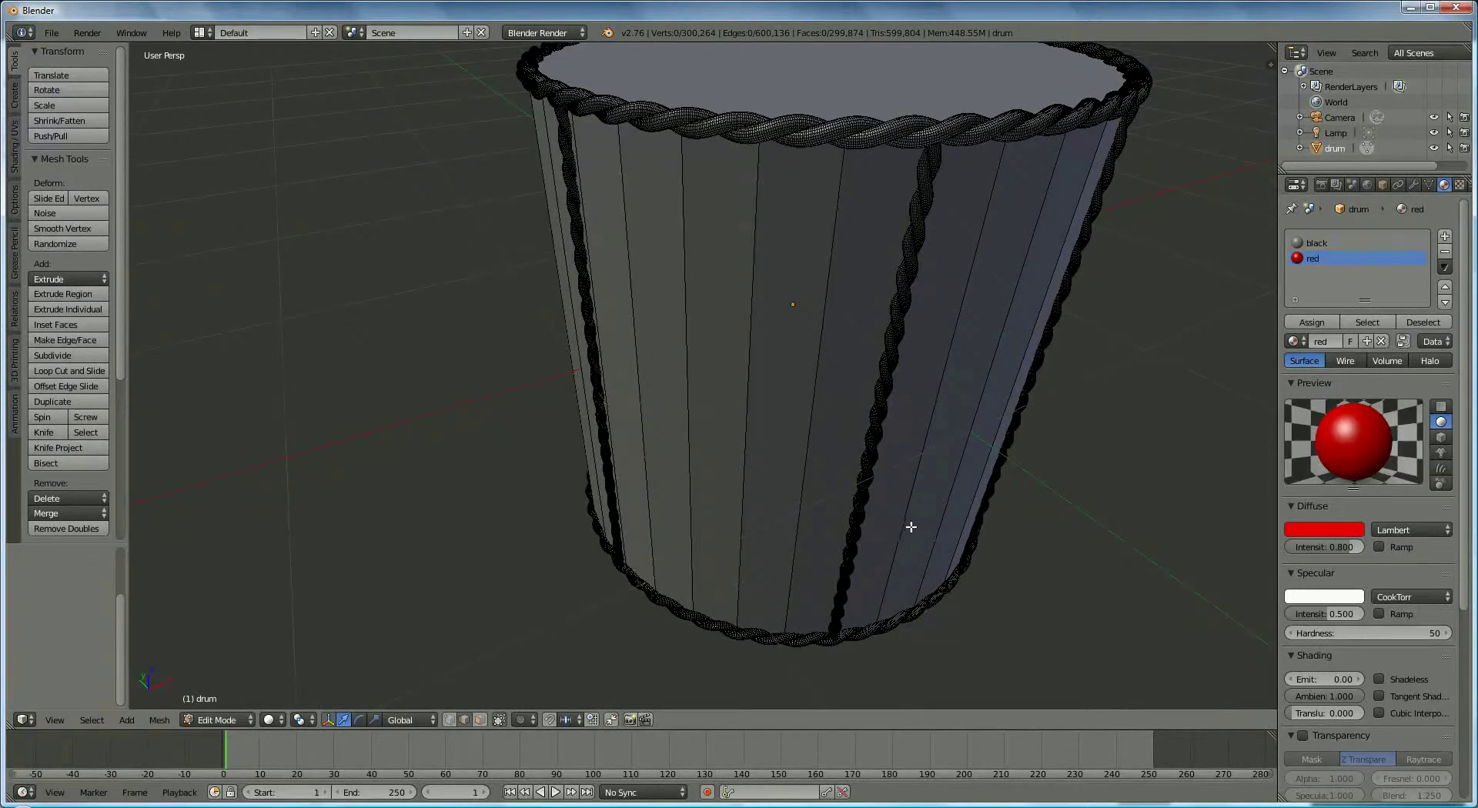
{"action": "scroll", "coordinate": [907, 526], "scroll_direction": "up", "scroll_amount": 3}
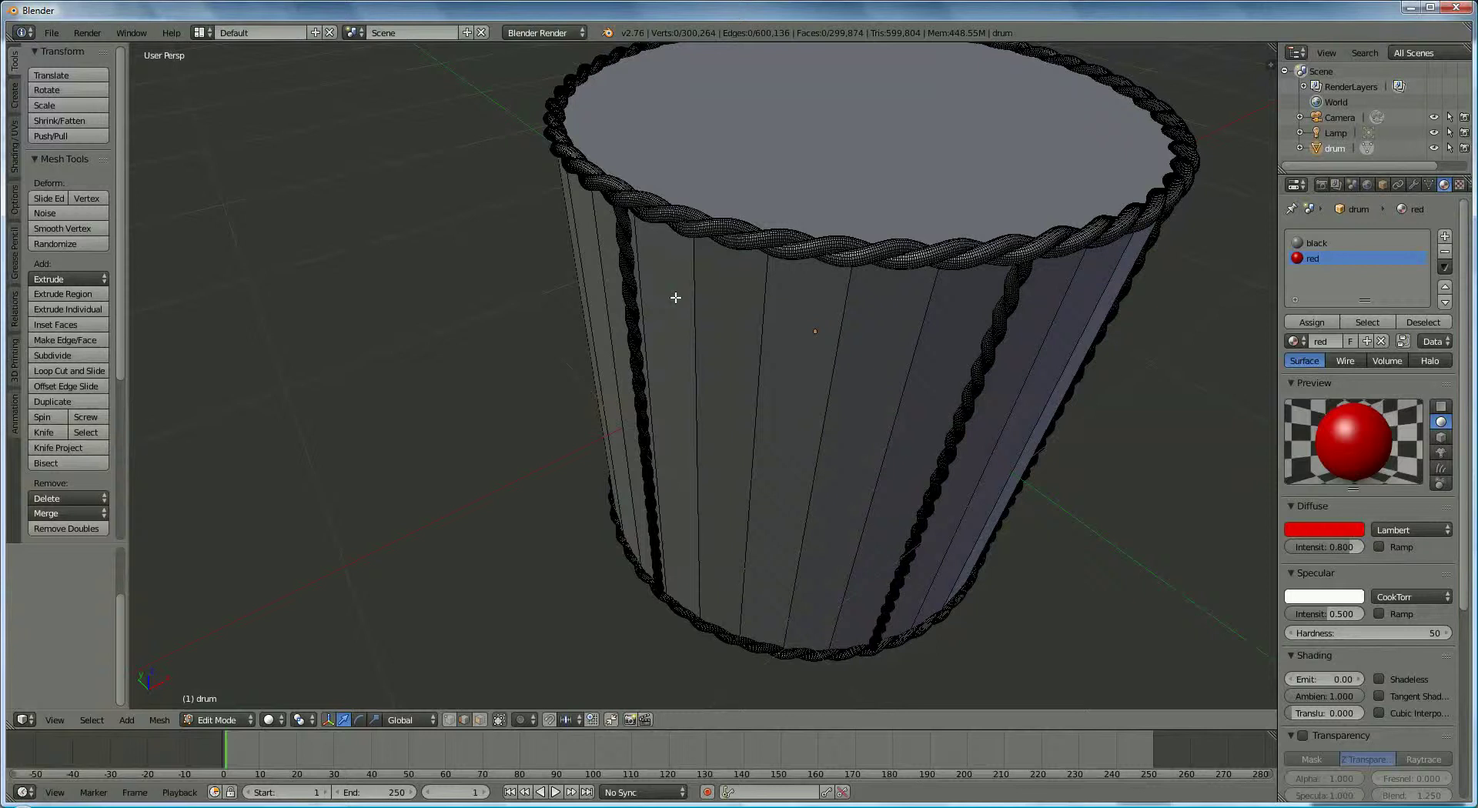
{"action": "right_click", "coordinate": [676, 298]}
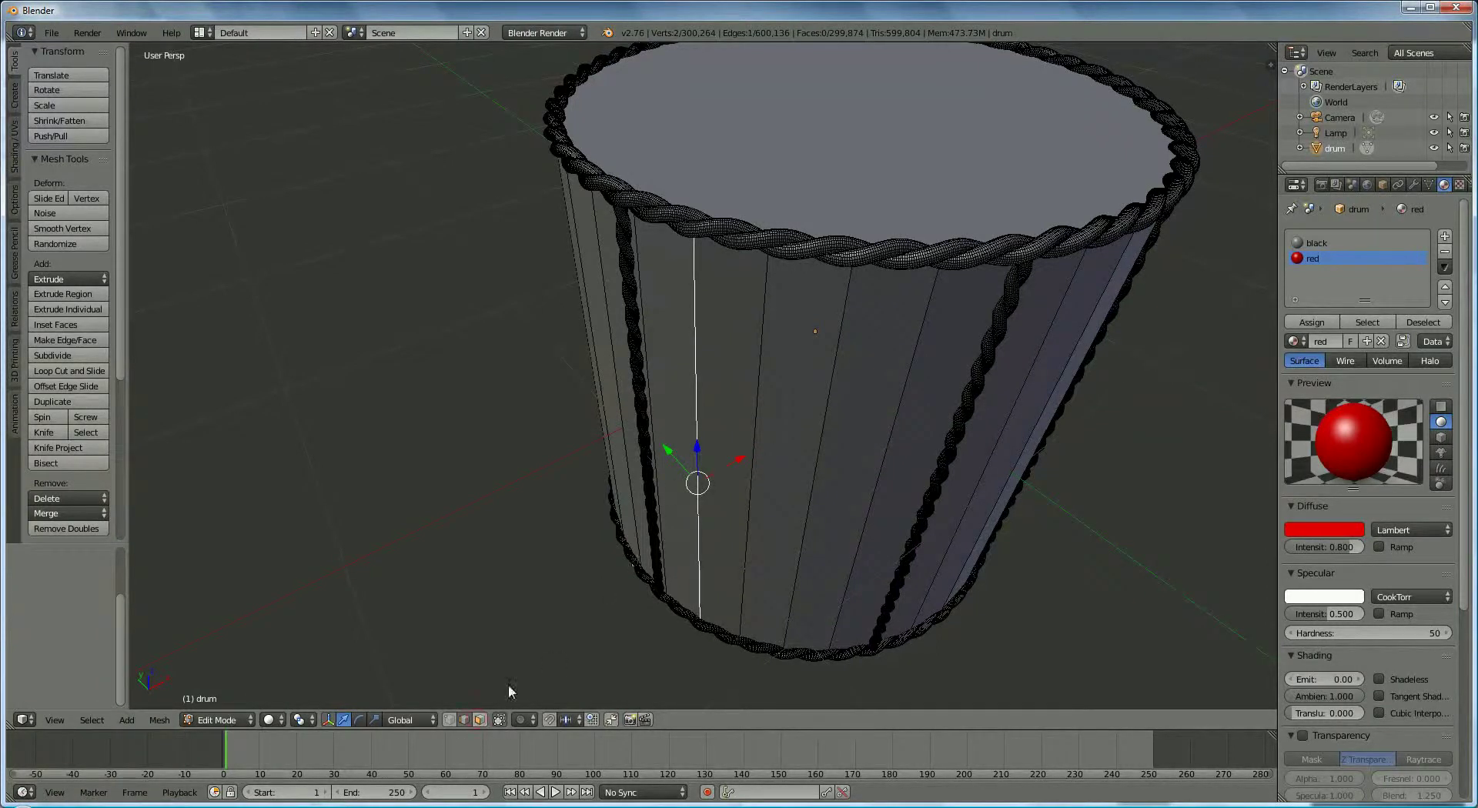
{"action": "left_click", "coordinate": [480, 719]}
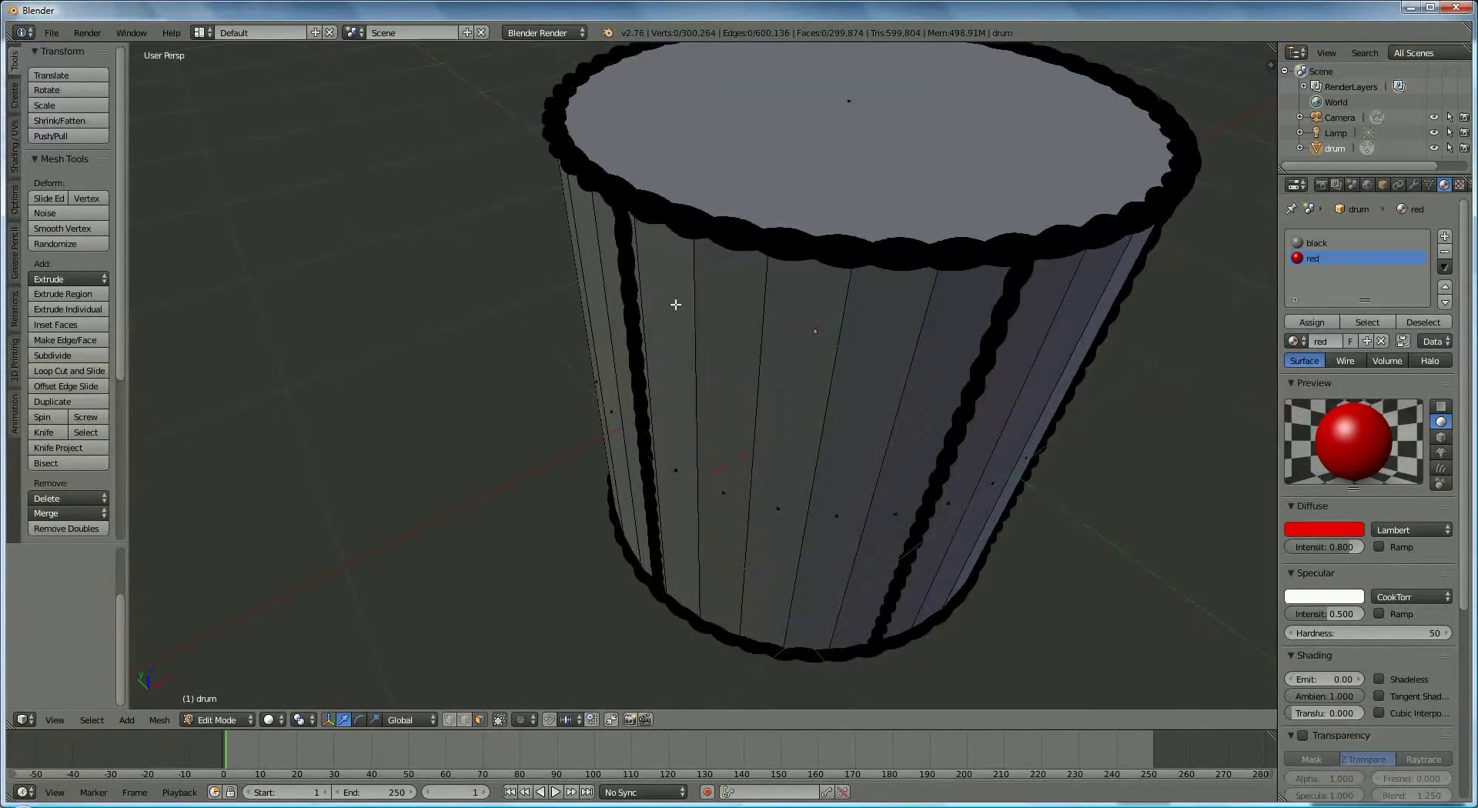
Select all the side-wall faces around the drum and assign the red material to them.
{"action": "right_click", "coordinate": [716, 329]}
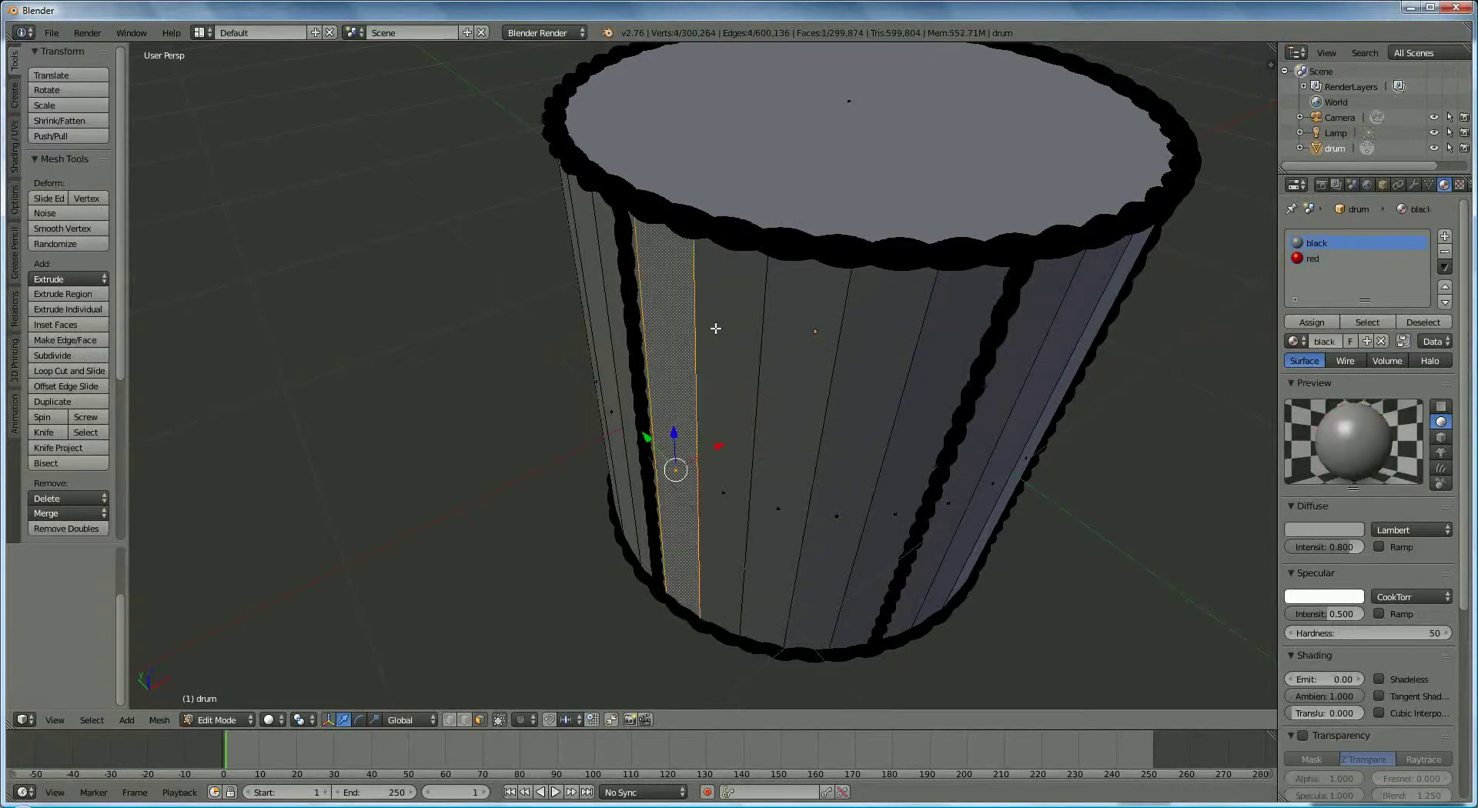
{"action": "right_click", "coordinate": [799, 357], "text": "shift"}
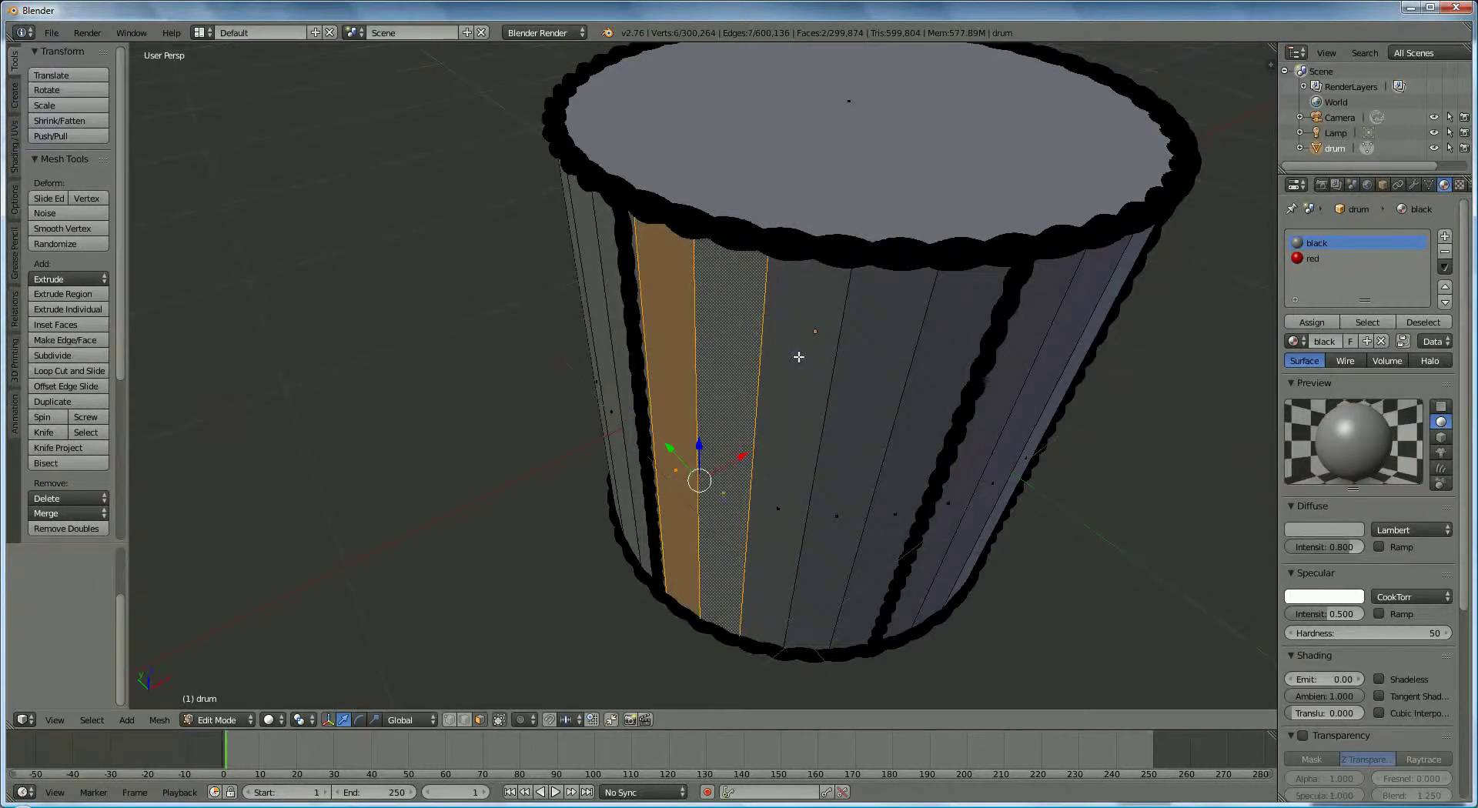
{"action": "right_click", "coordinate": [869, 375], "text": "shift"}
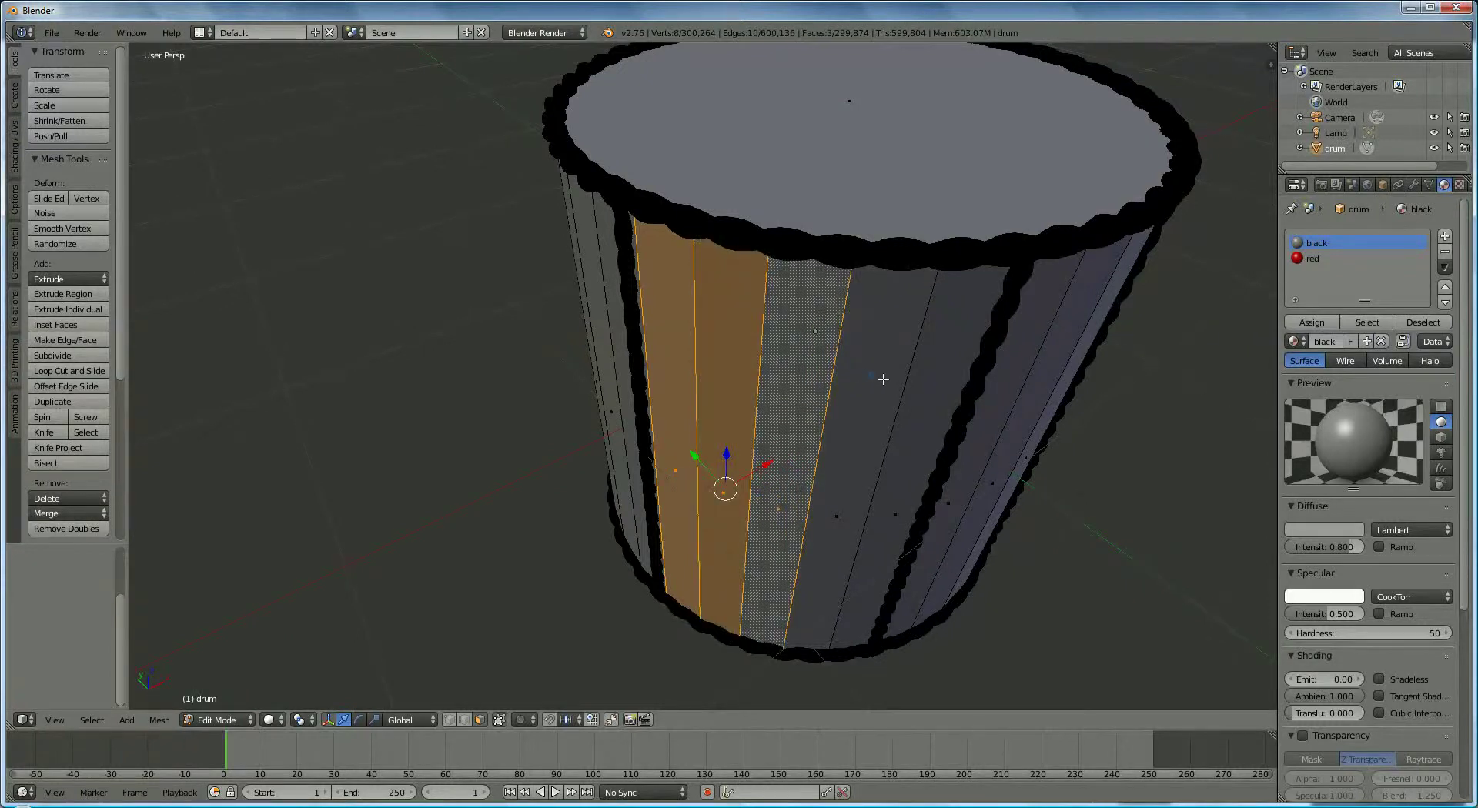
{"action": "right_click", "coordinate": [936, 374], "text": "shift"}
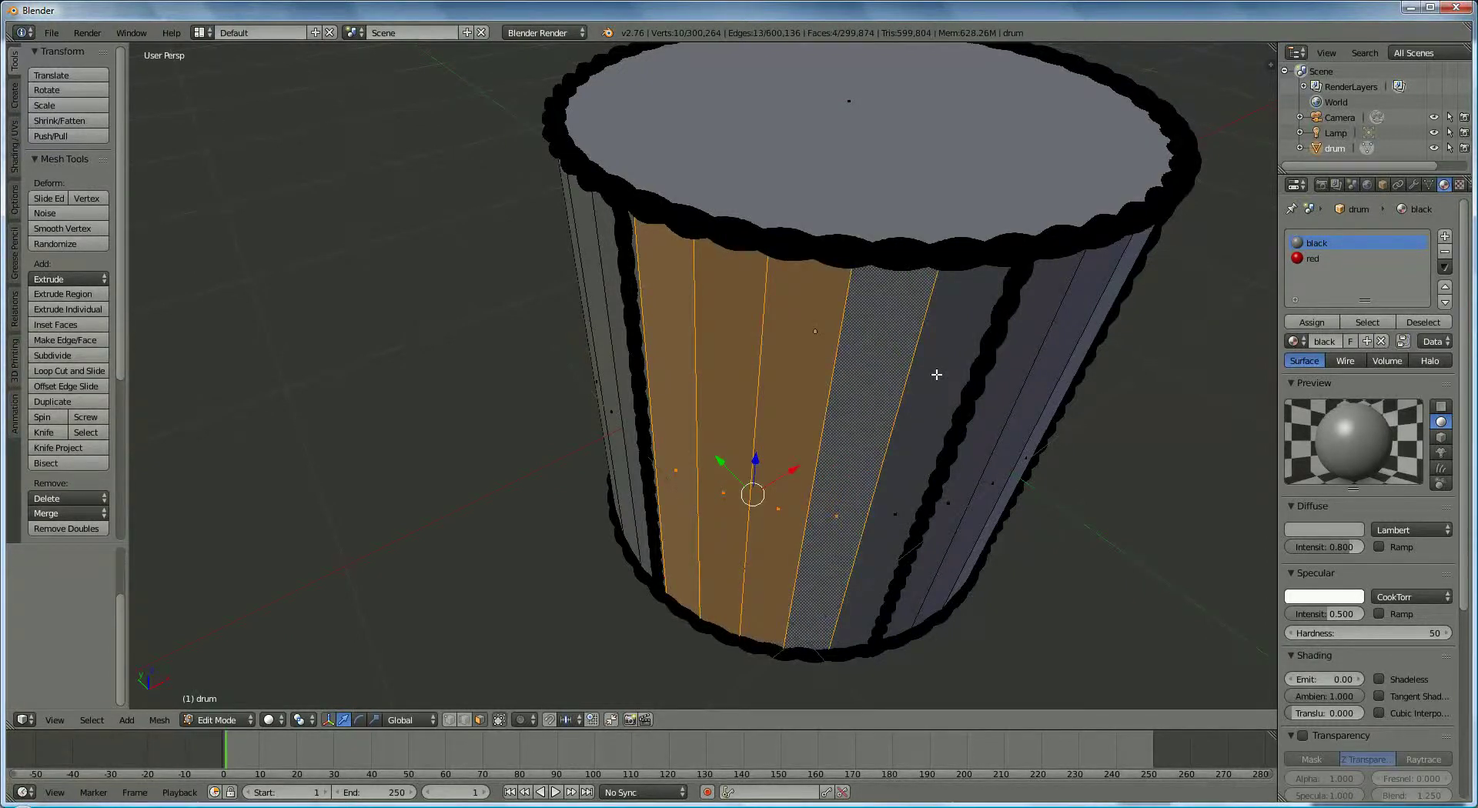
{"action": "right_click", "coordinate": [1013, 383], "text": "shift"}
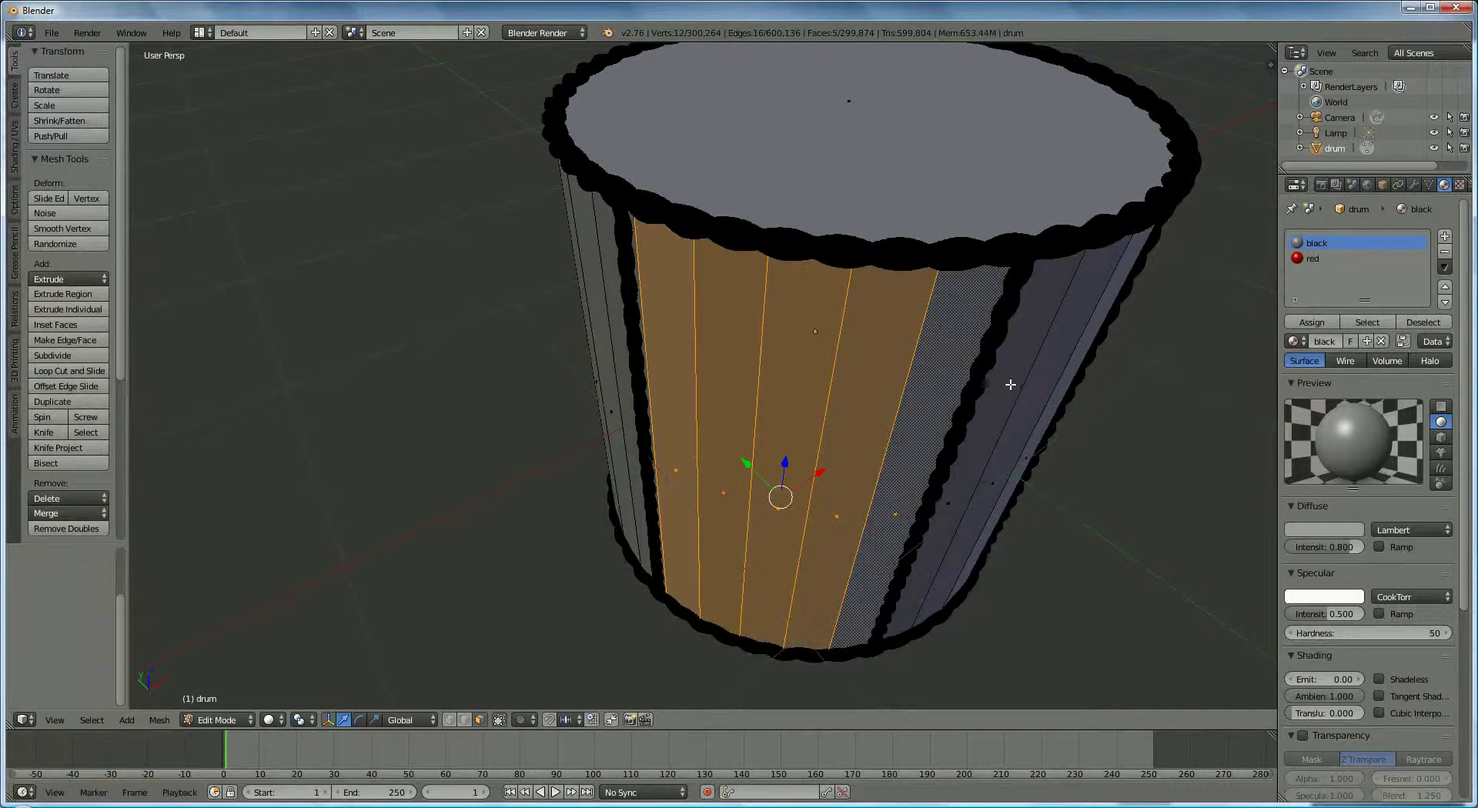
{"action": "right_click", "coordinate": [1056, 367], "text": "shift"}
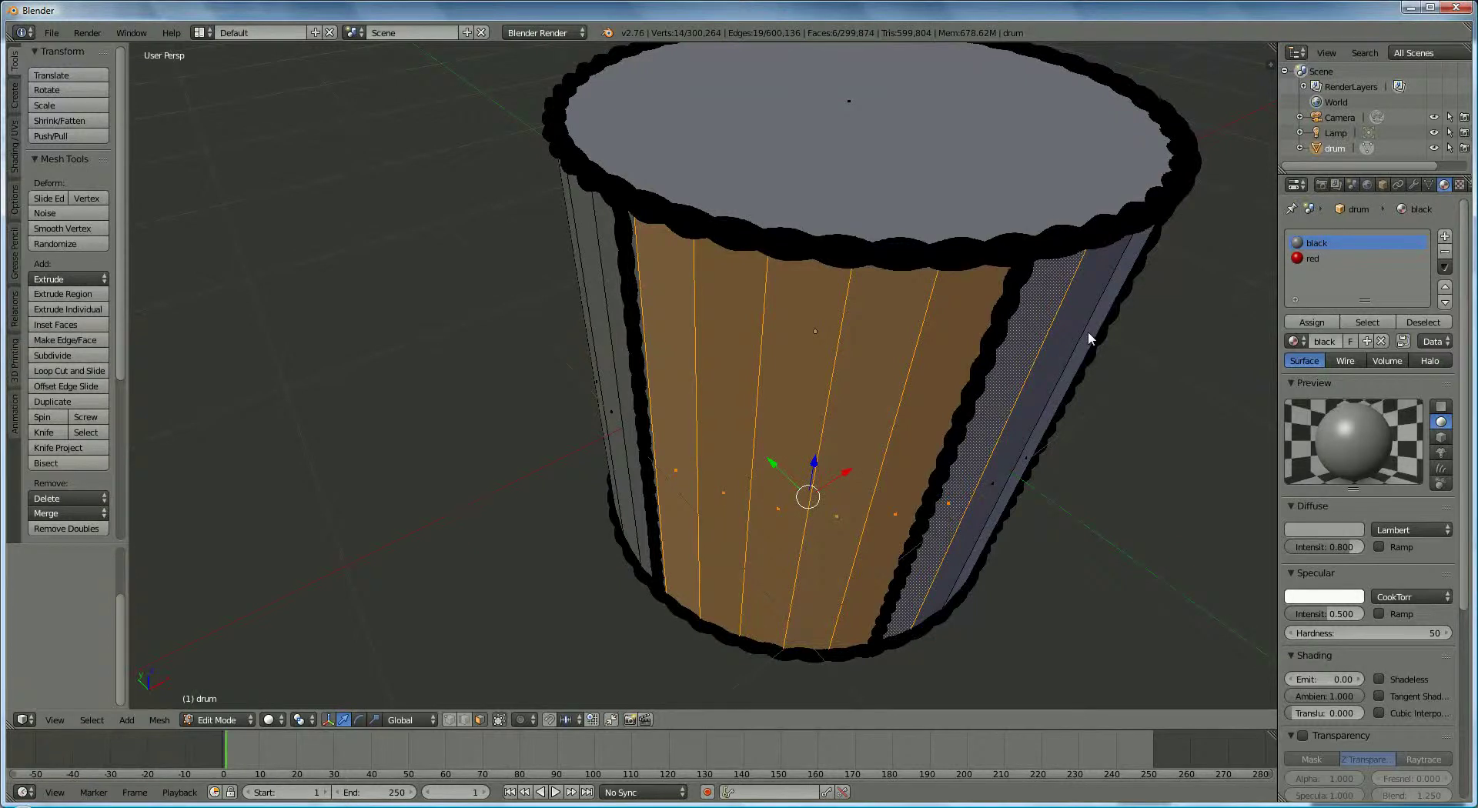
{"action": "key", "text": "g"}
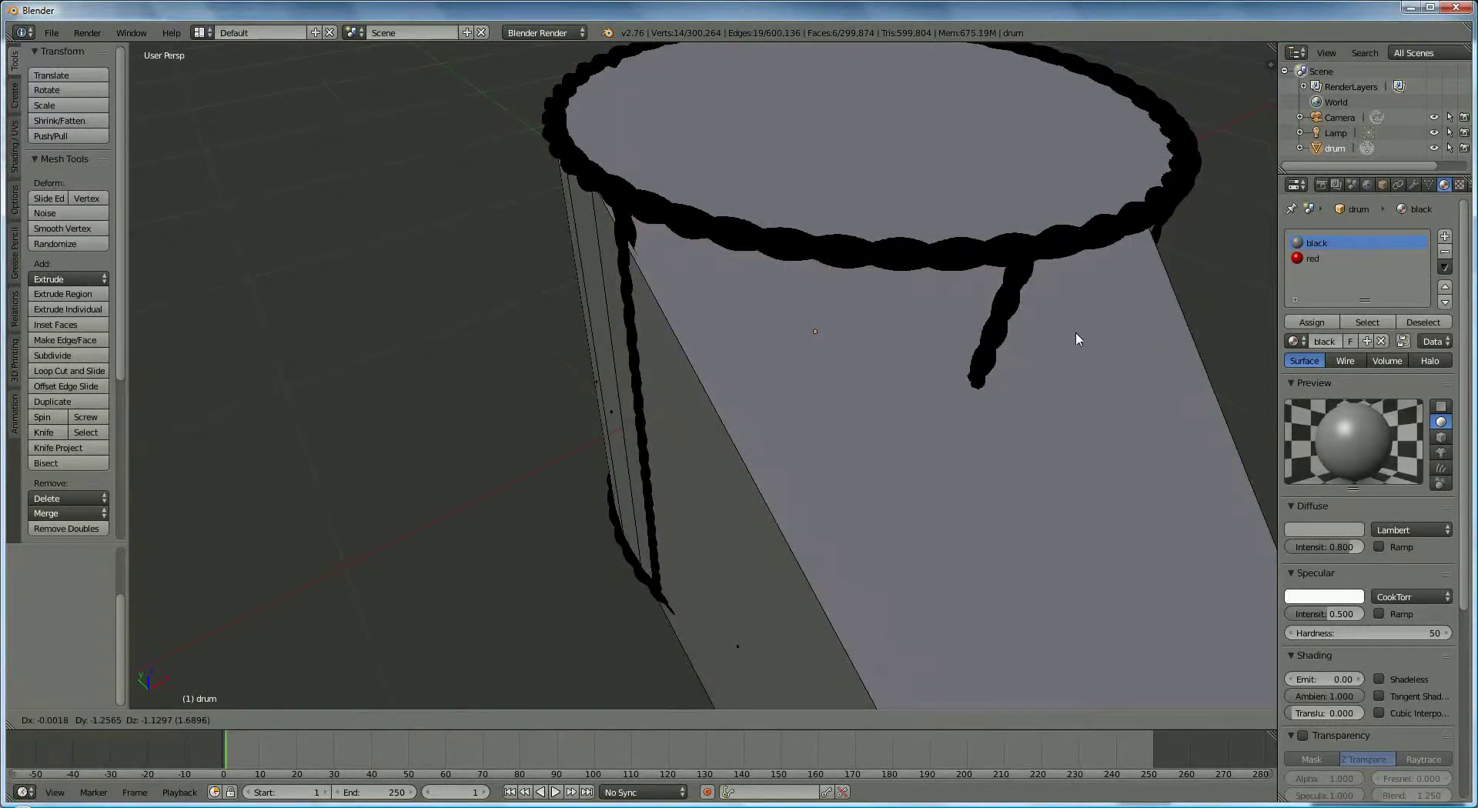
{"action": "key", "text": "Escape"}
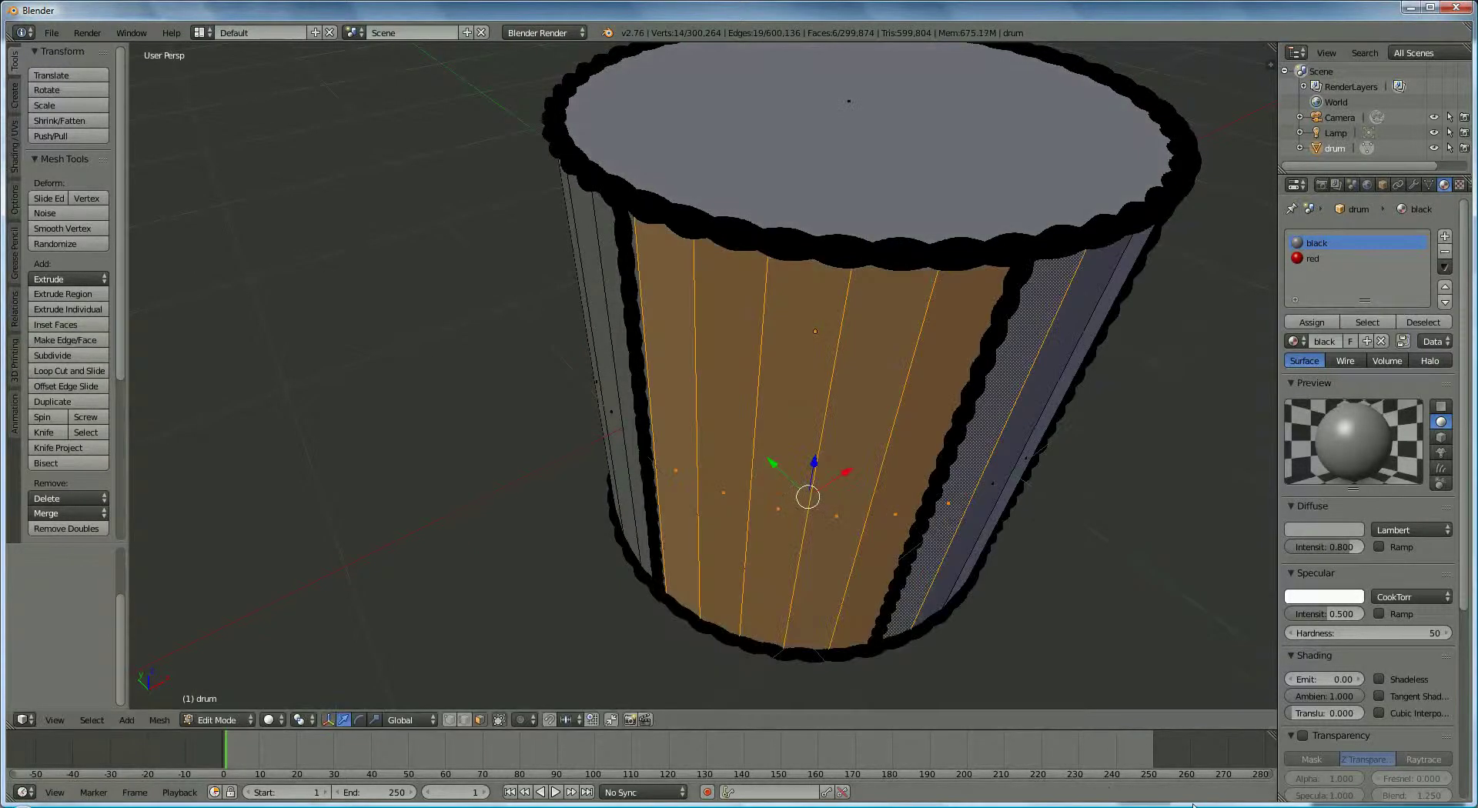
{"action": "middle_click_drag", "start_coordinate": [1017, 508], "coordinate": [888, 498]}
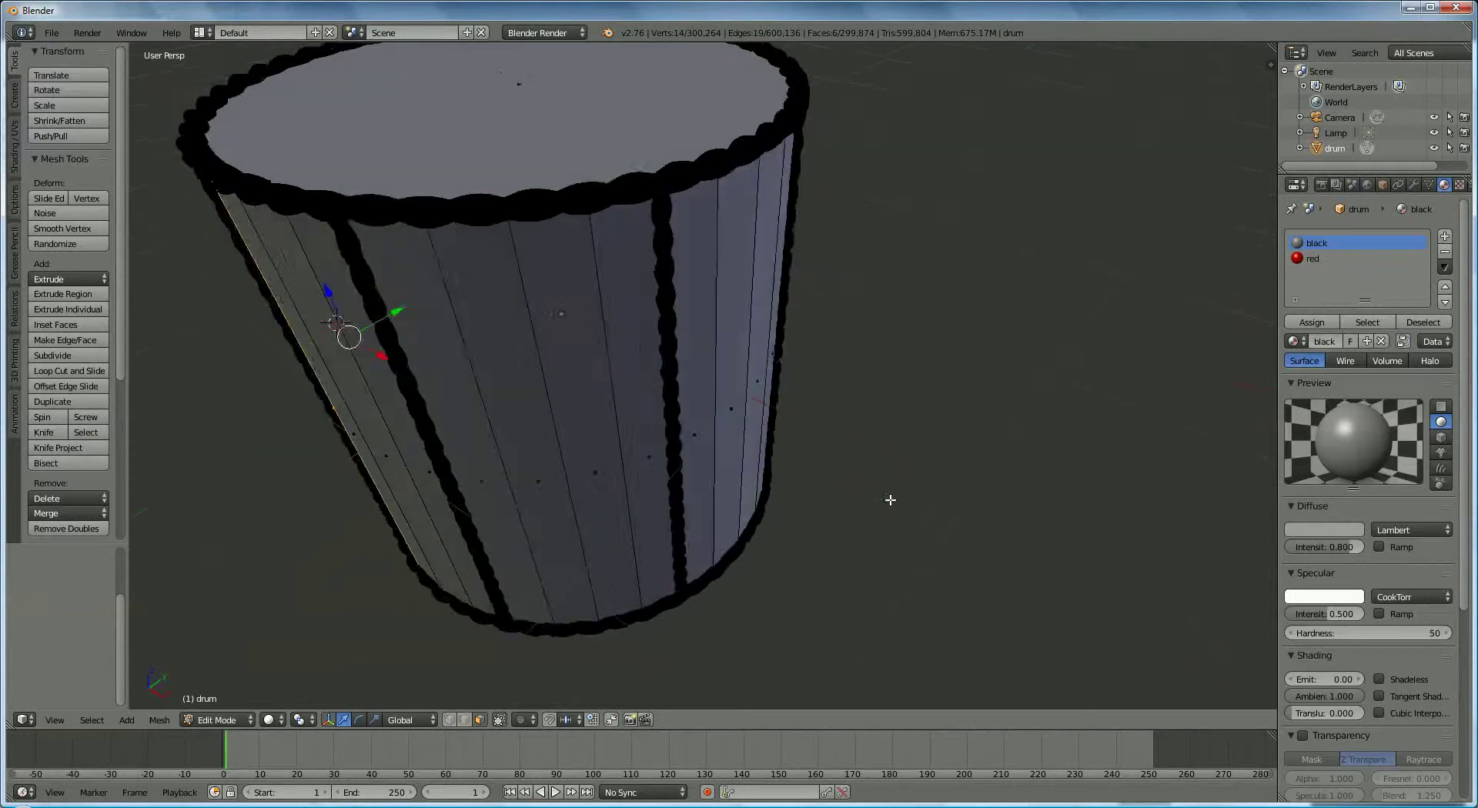
{"action": "middle_click_drag", "start_coordinate": [330, 307], "coordinate": [278, 259]}
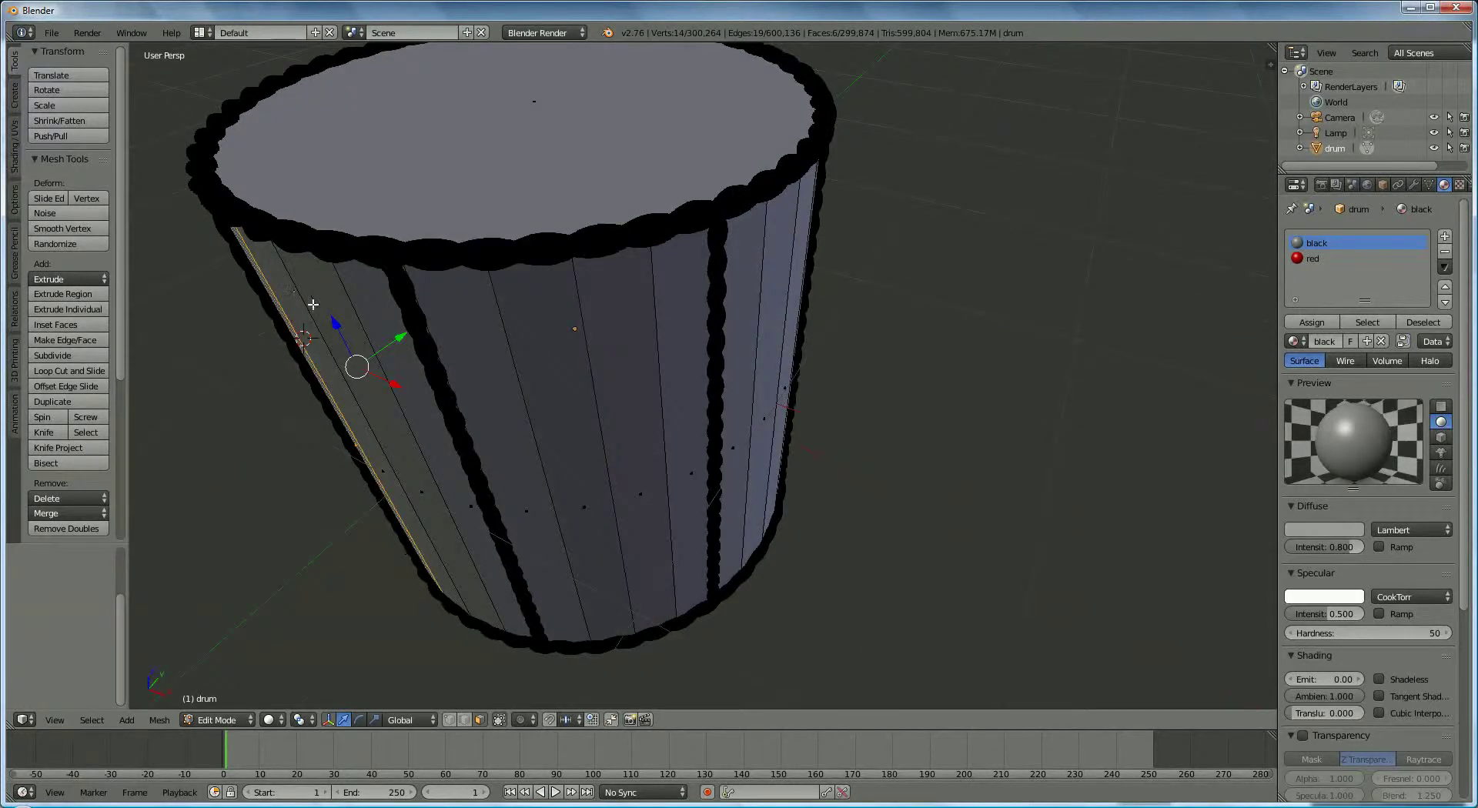
{"action": "right_click", "coordinate": [318, 362], "text": "shift"}
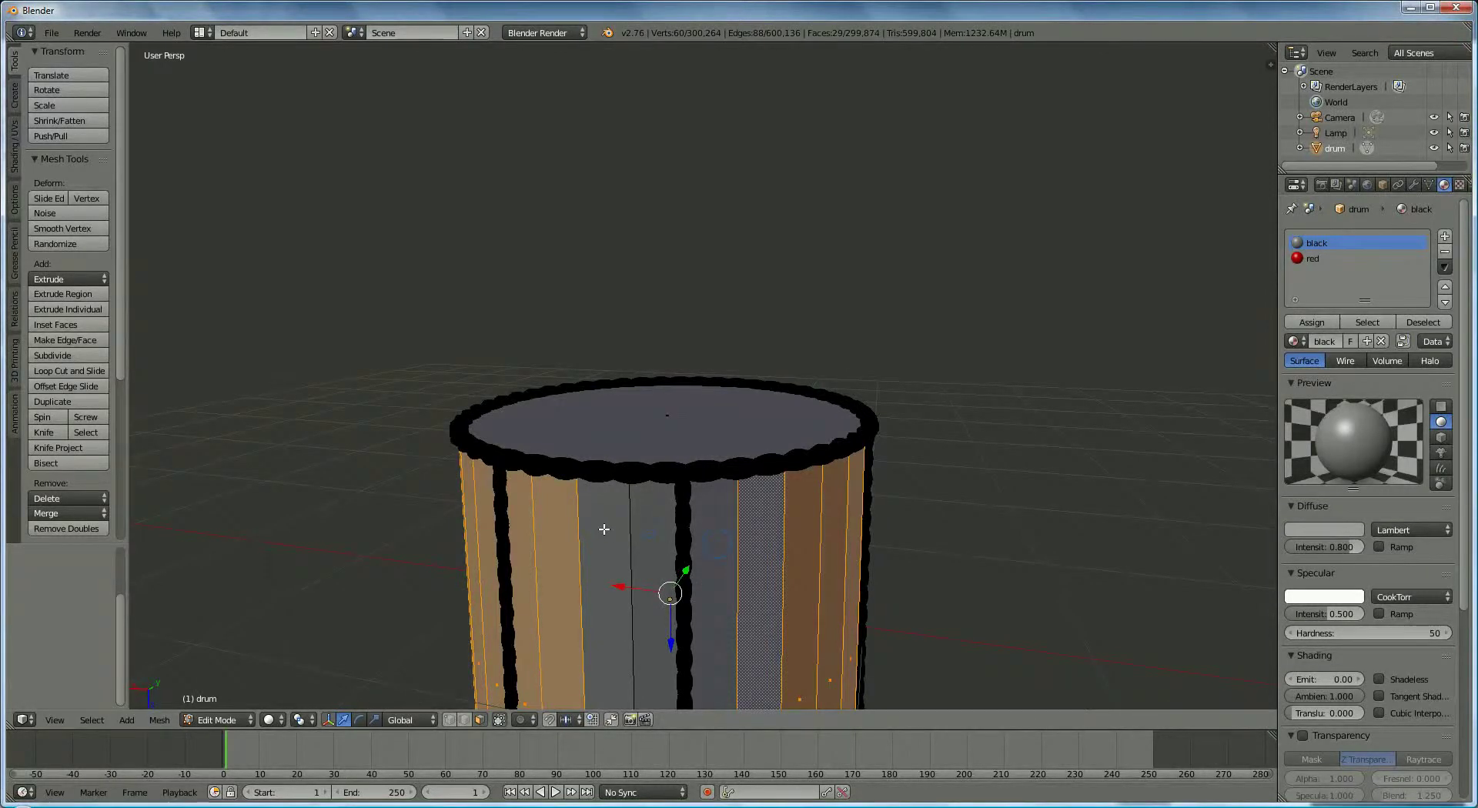
{"action": "left_click", "coordinate": [676, 533], "text": "ctrl"}
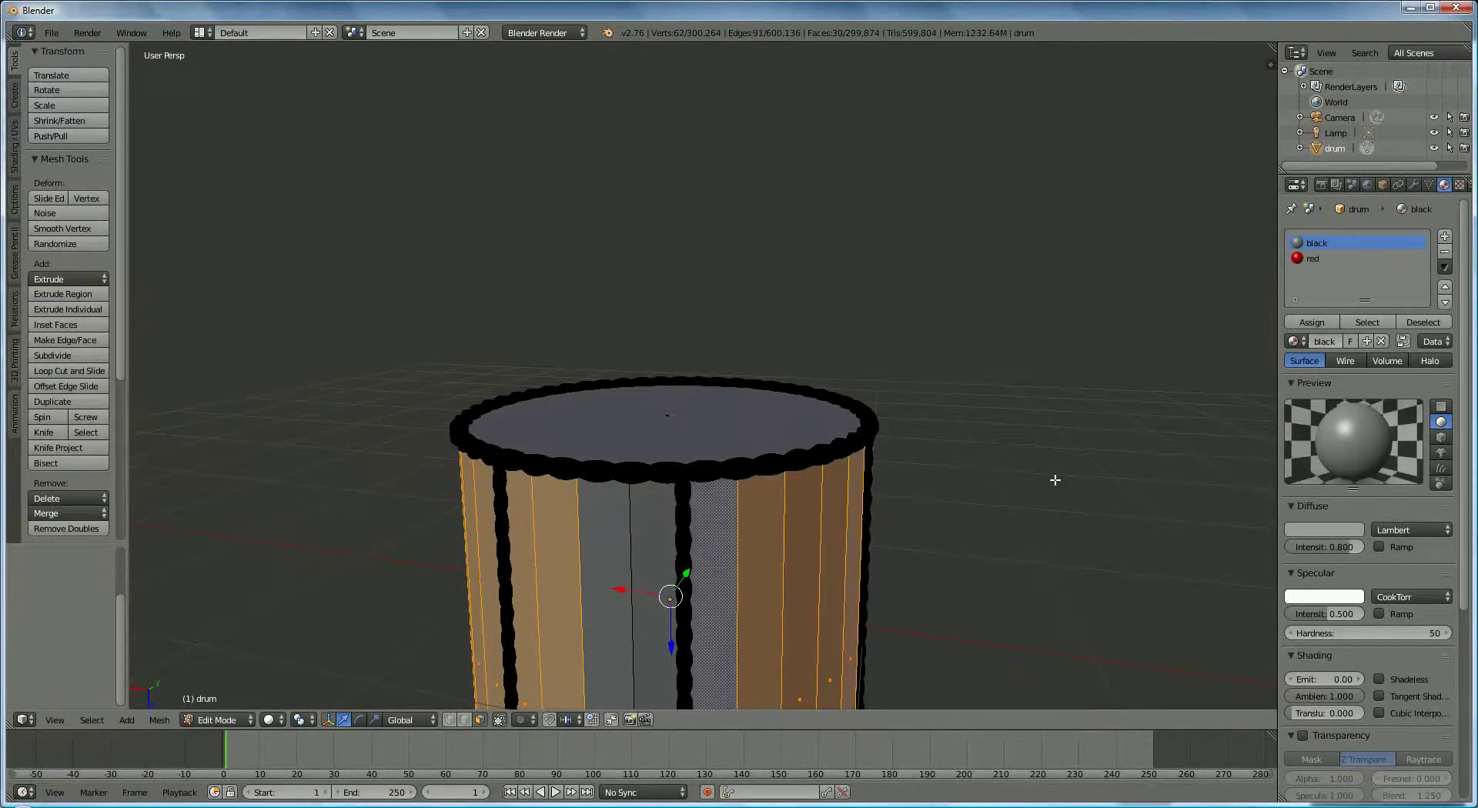
{"action": "left_click", "coordinate": [614, 543], "text": "ctrl"}
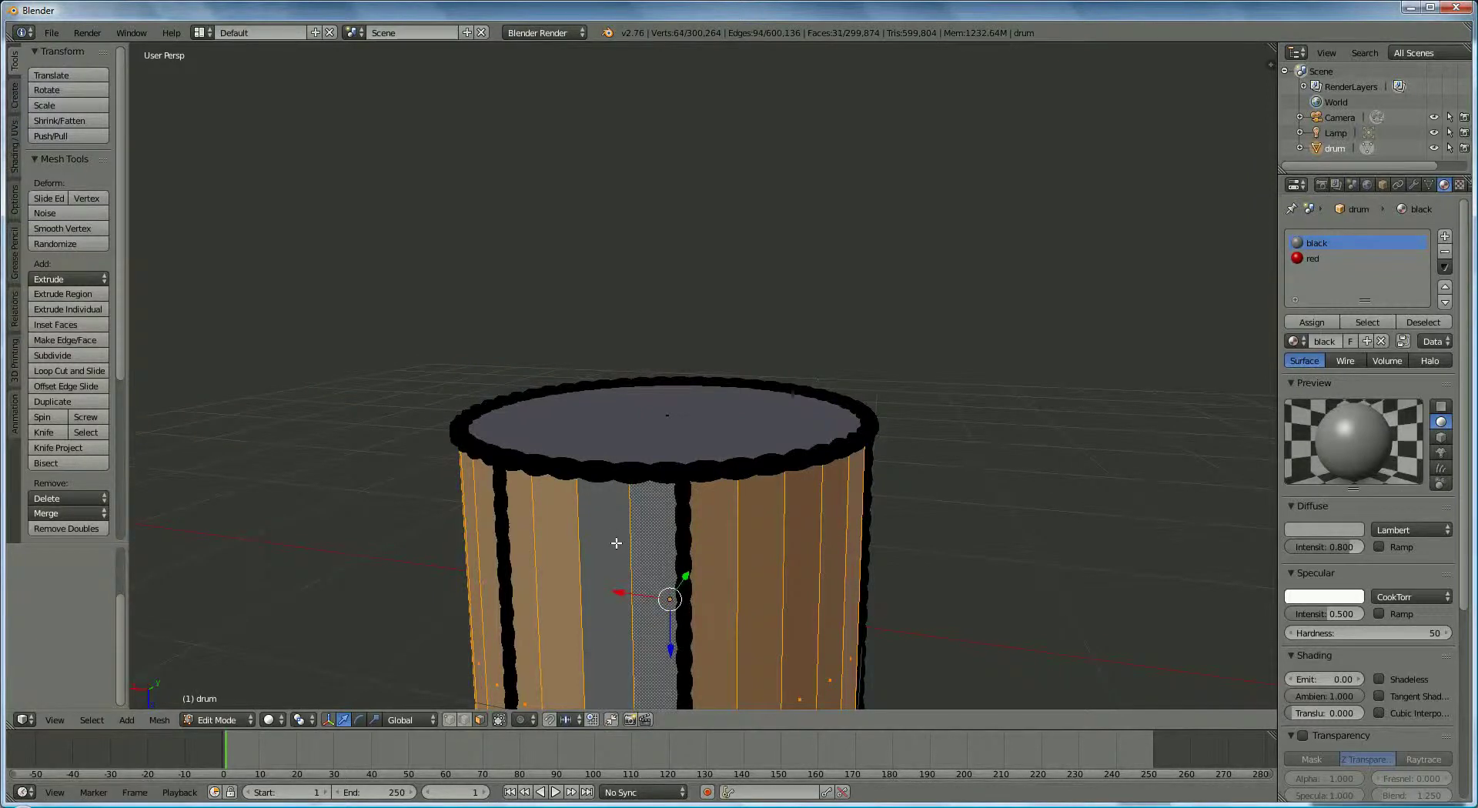
{"action": "key", "text": "f"}
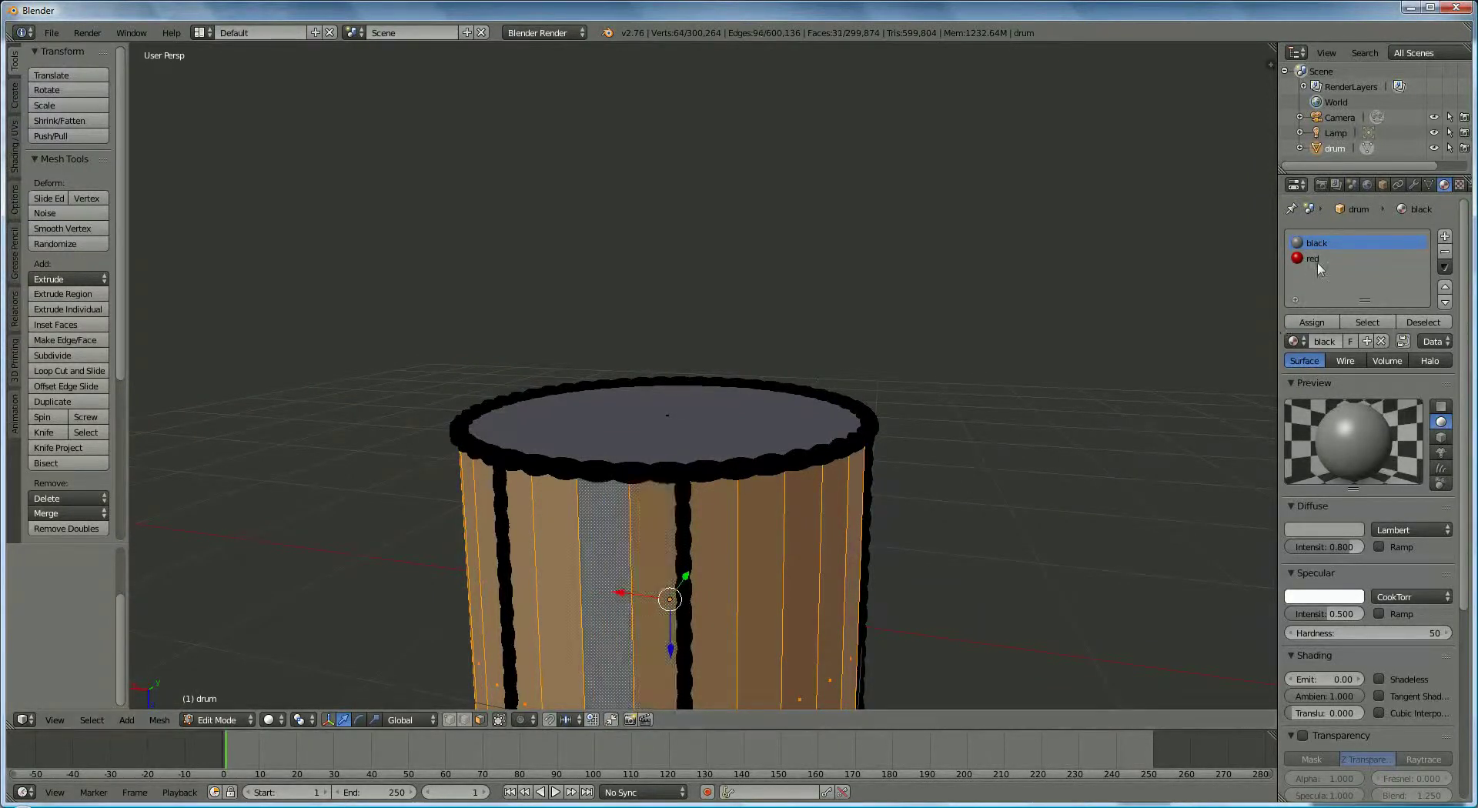
{"action": "left_click", "coordinate": [1314, 259]}
{"action": "left_click", "coordinate": [1323, 325]}
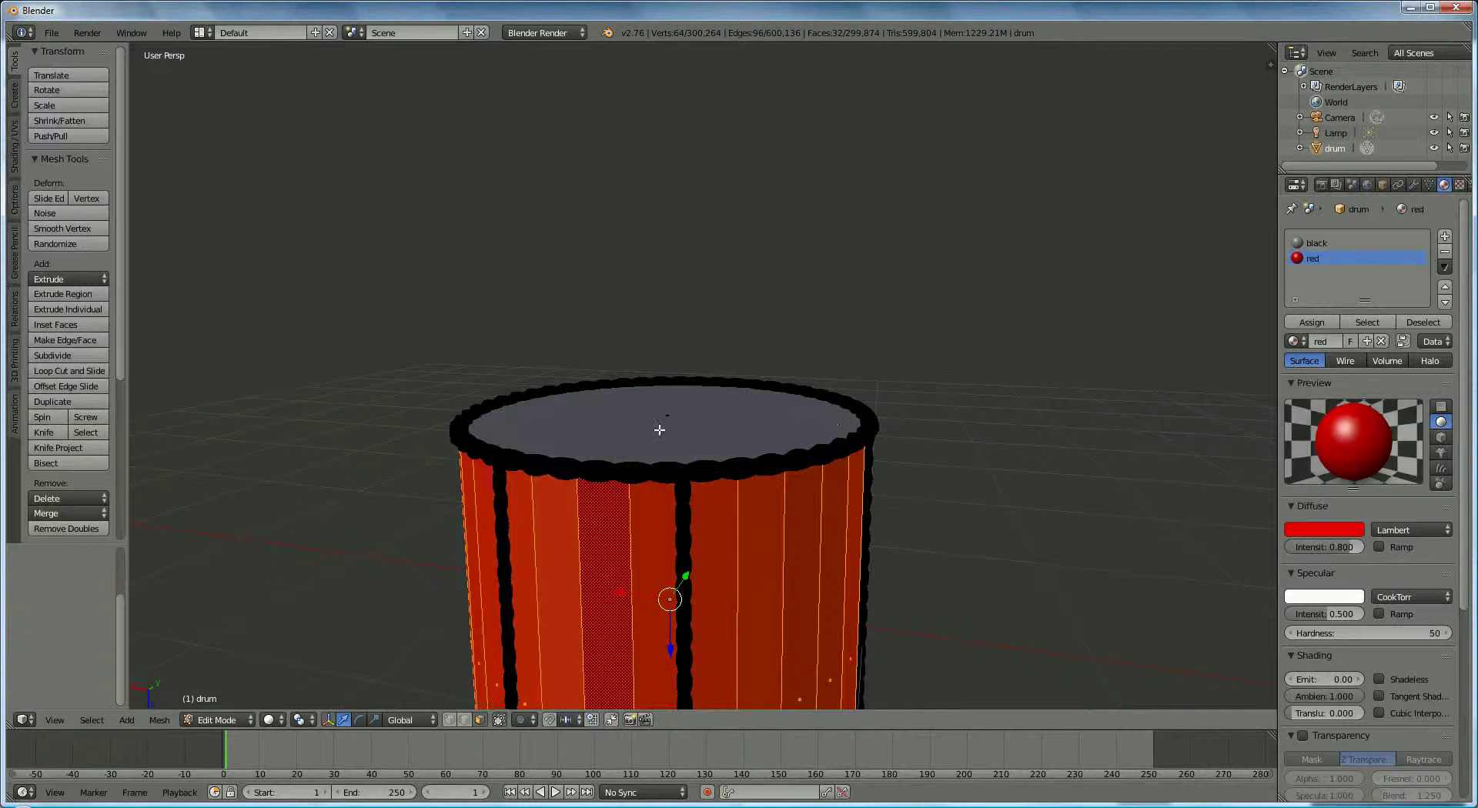
Add a third material slot to the drum with a new material named white, and select one round end face.
{"action": "left_click", "coordinate": [1445, 237]}
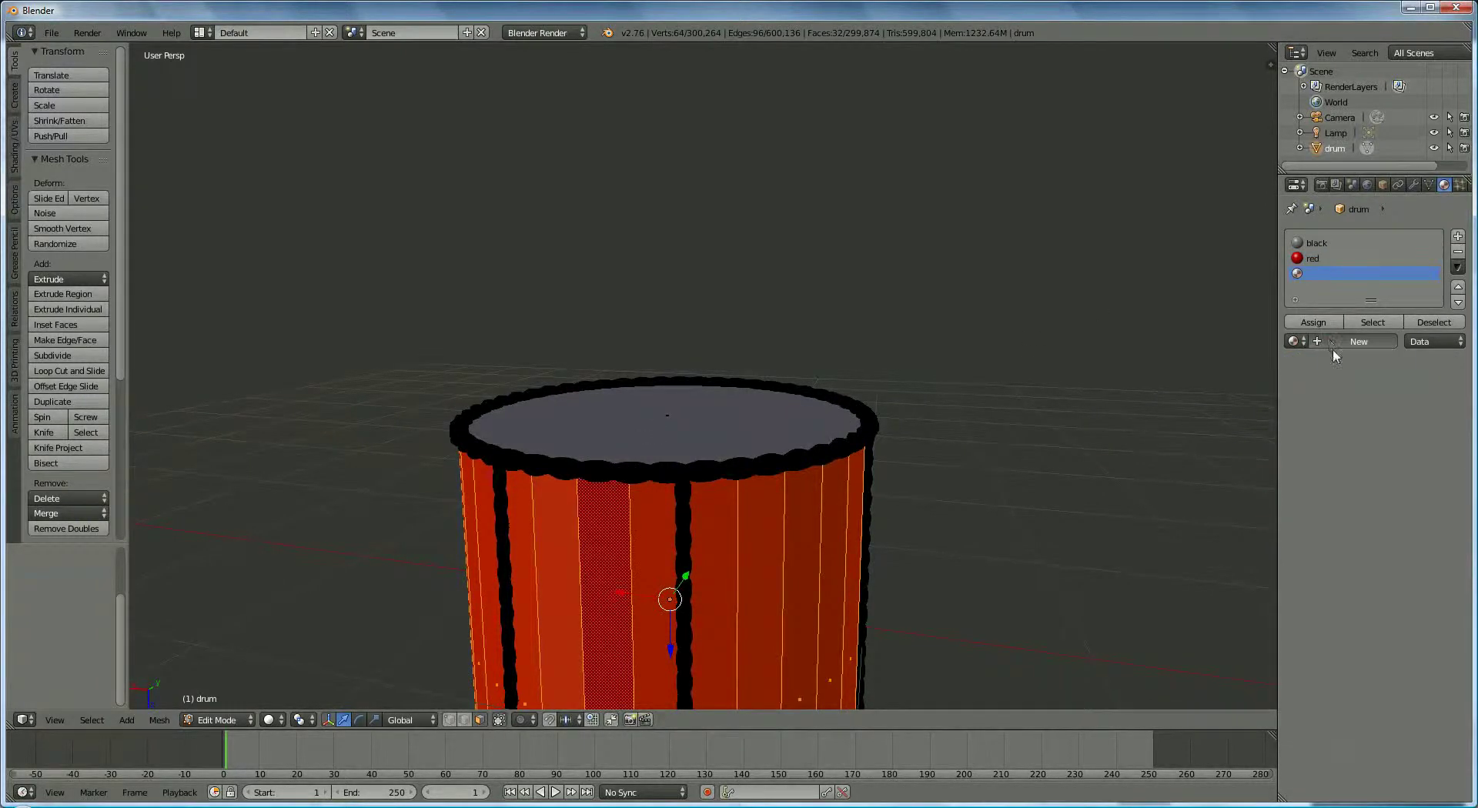
{"action": "left_click", "coordinate": [1343, 341]}
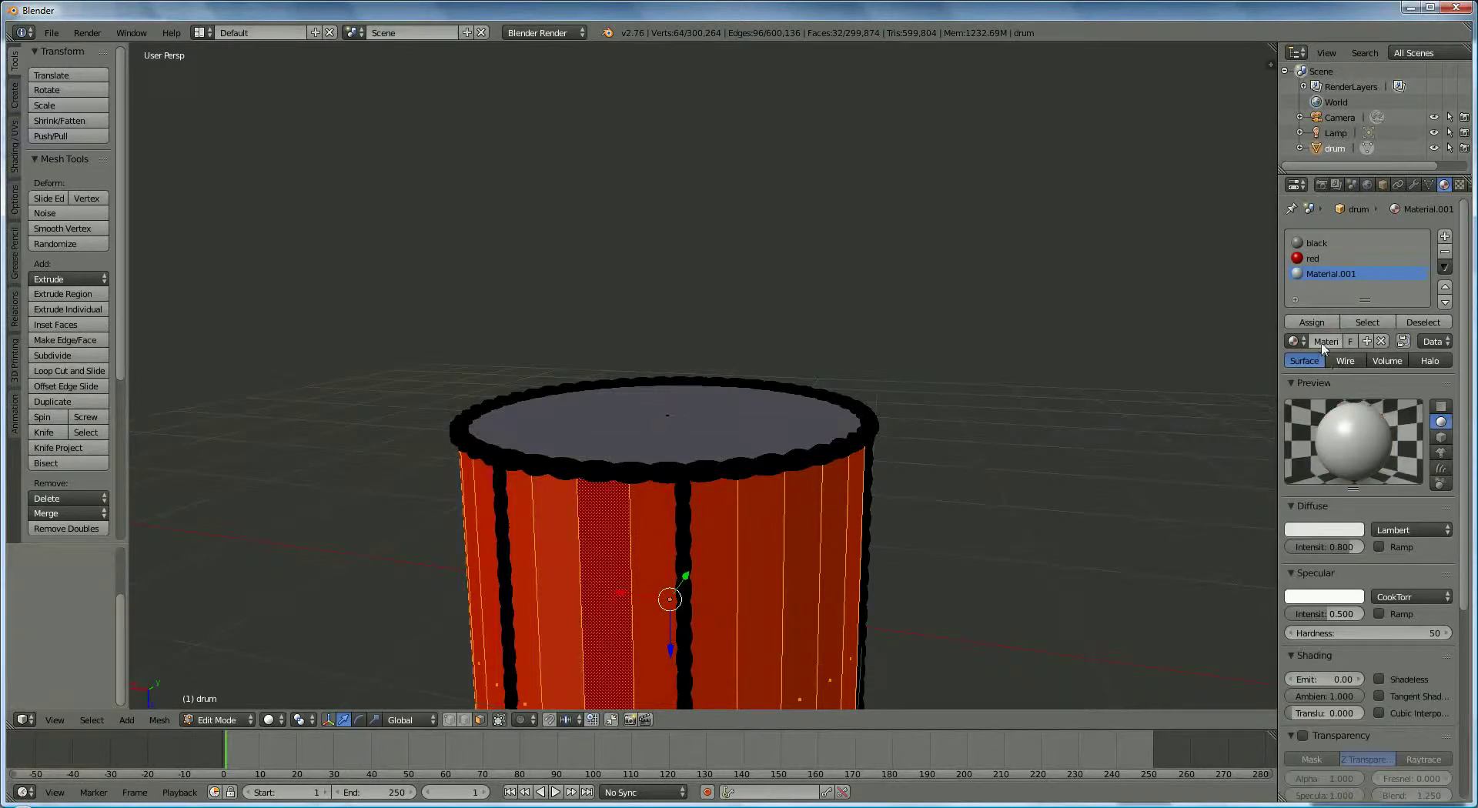
{"action": "left_click", "coordinate": [1318, 341]}
{"action": "key", "text": "BackSpace"}
{"action": "type", "text": "white"}
{"action": "key", "text": "Return"}
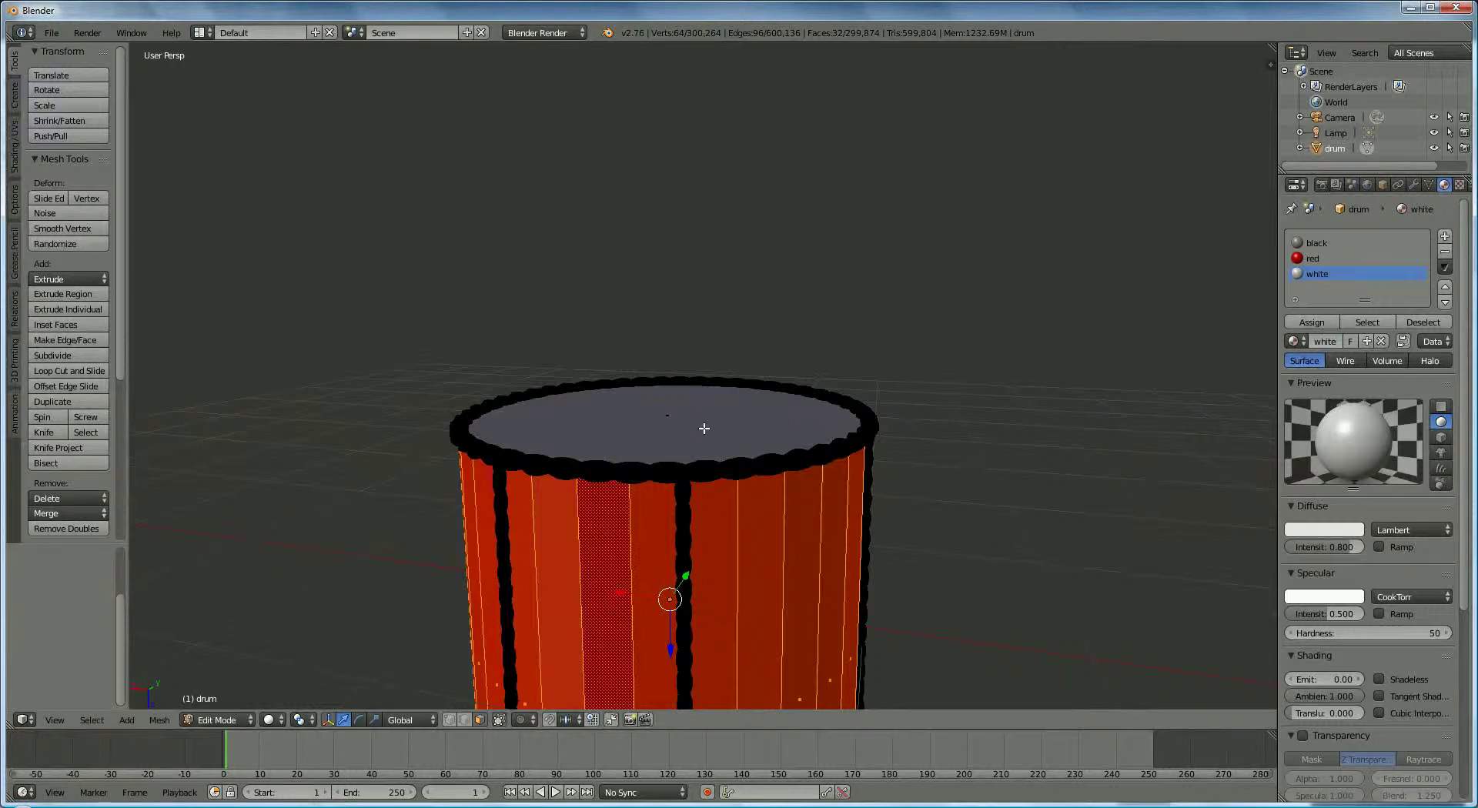
{"action": "right_click", "coordinate": [705, 428]}
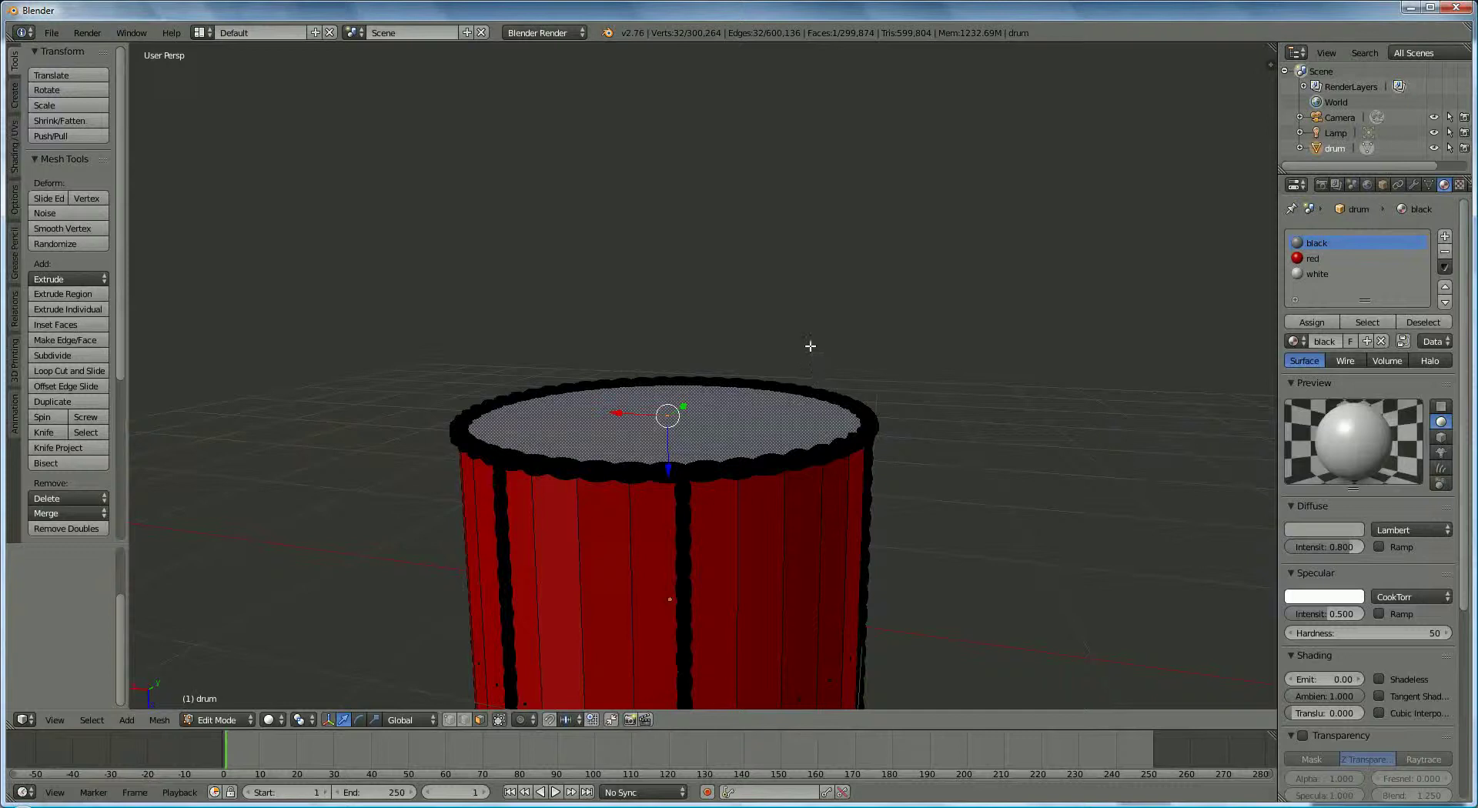
{"action": "key", "text": "g"}
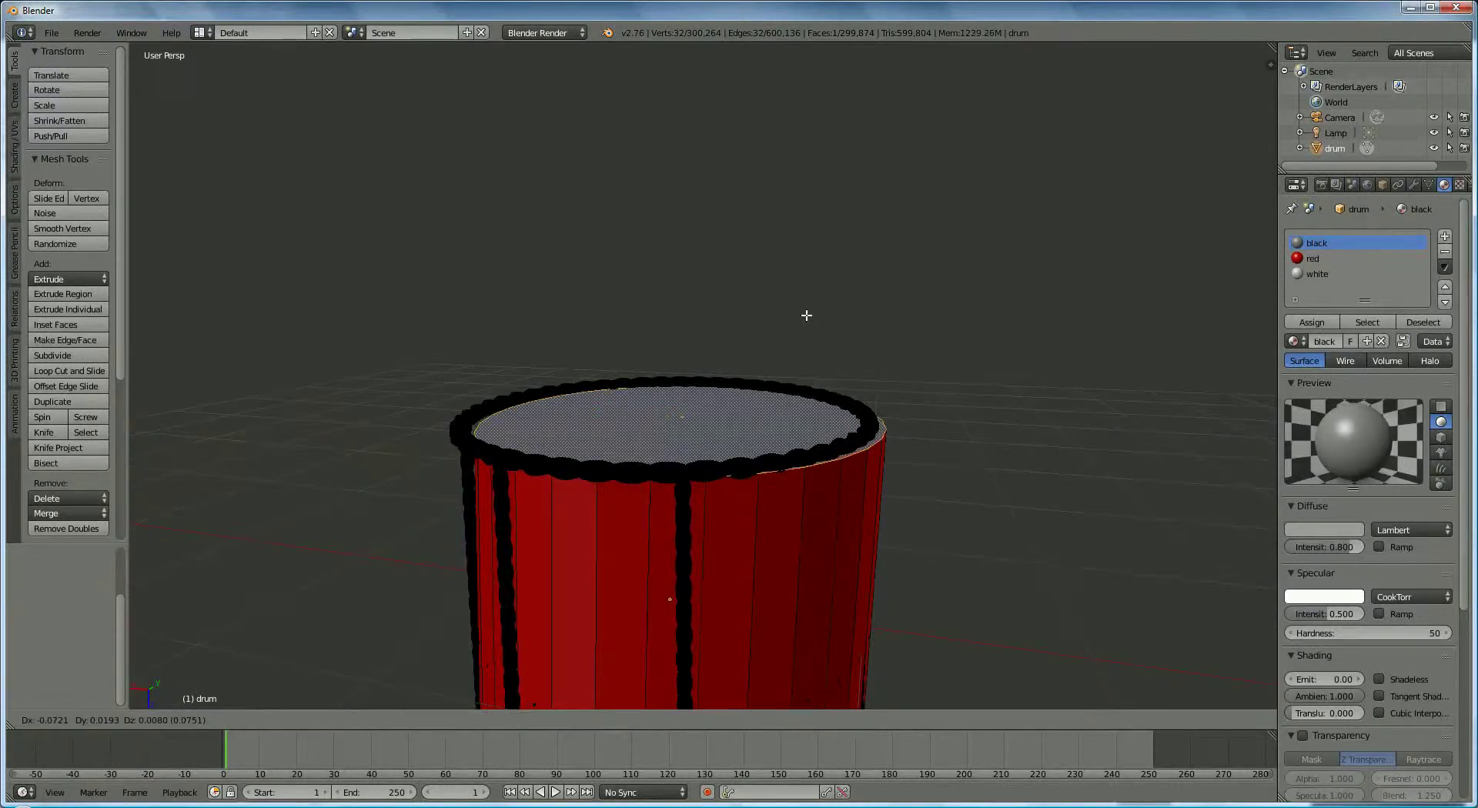
{"action": "key", "text": "y"}
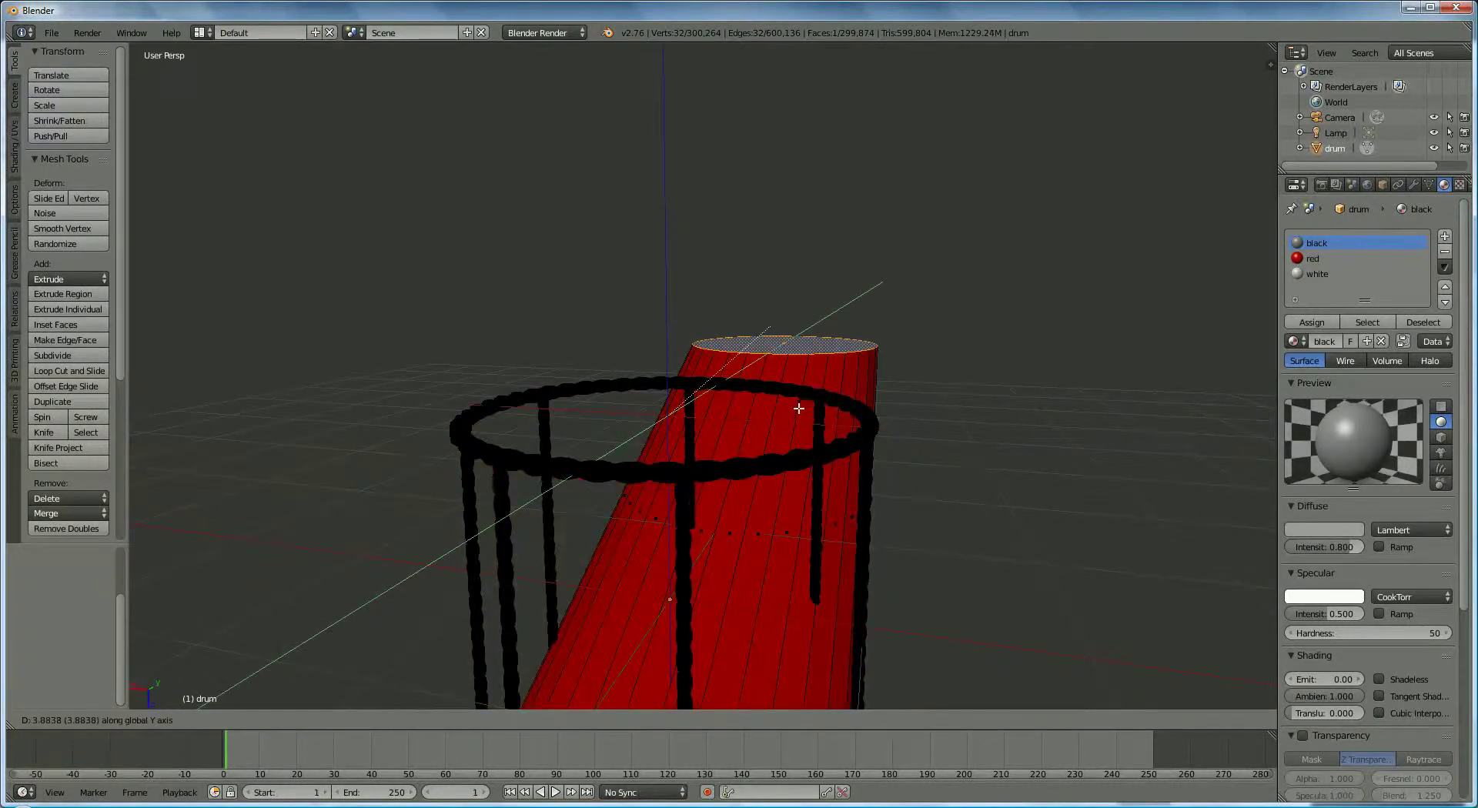
{"action": "key", "text": "Escape"}
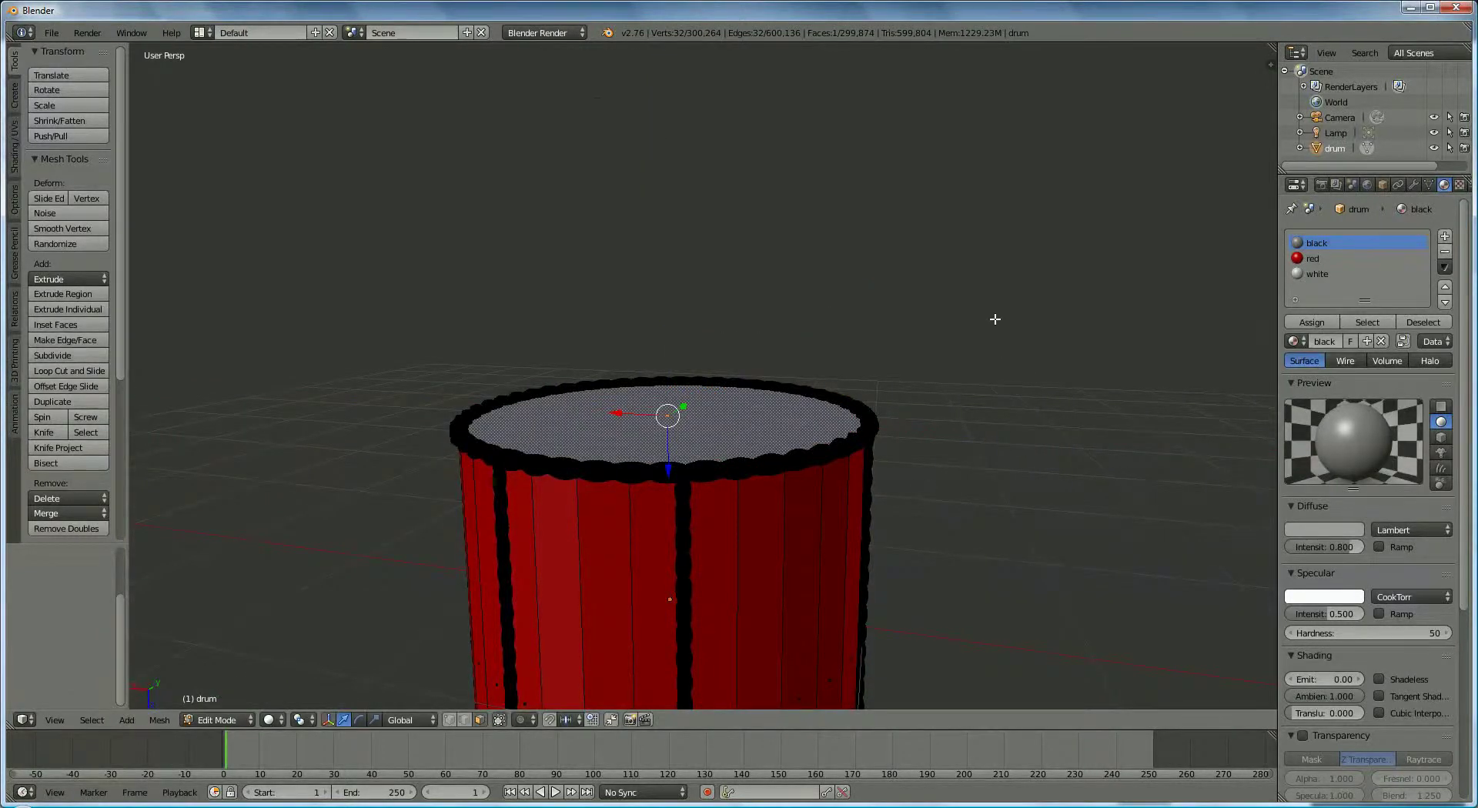
Assign the white material to the selected round end face of the drum.
{"action": "key", "text": "KP_8"}
{"action": "key", "text": "KP_8"}
{"action": "key", "text": "KP_8"}
{"action": "key", "text": "KP_8"}
{"action": "key", "text": "KP_8"}
{"action": "key", "text": "KP_8"}
{"action": "key", "text": "KP_8"}
{"action": "key", "text": "KP_8"}
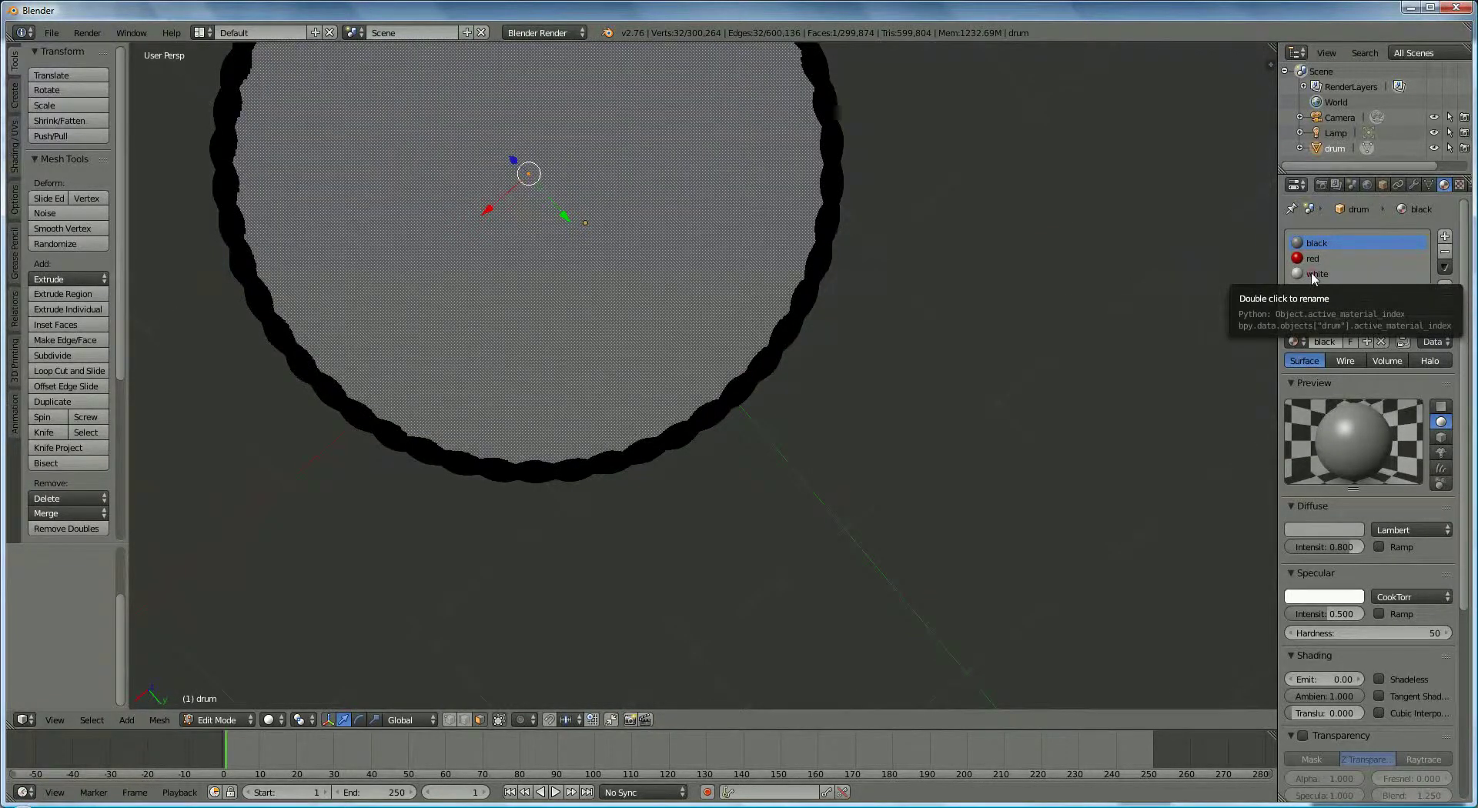
{"action": "left_click", "coordinate": [1313, 275]}
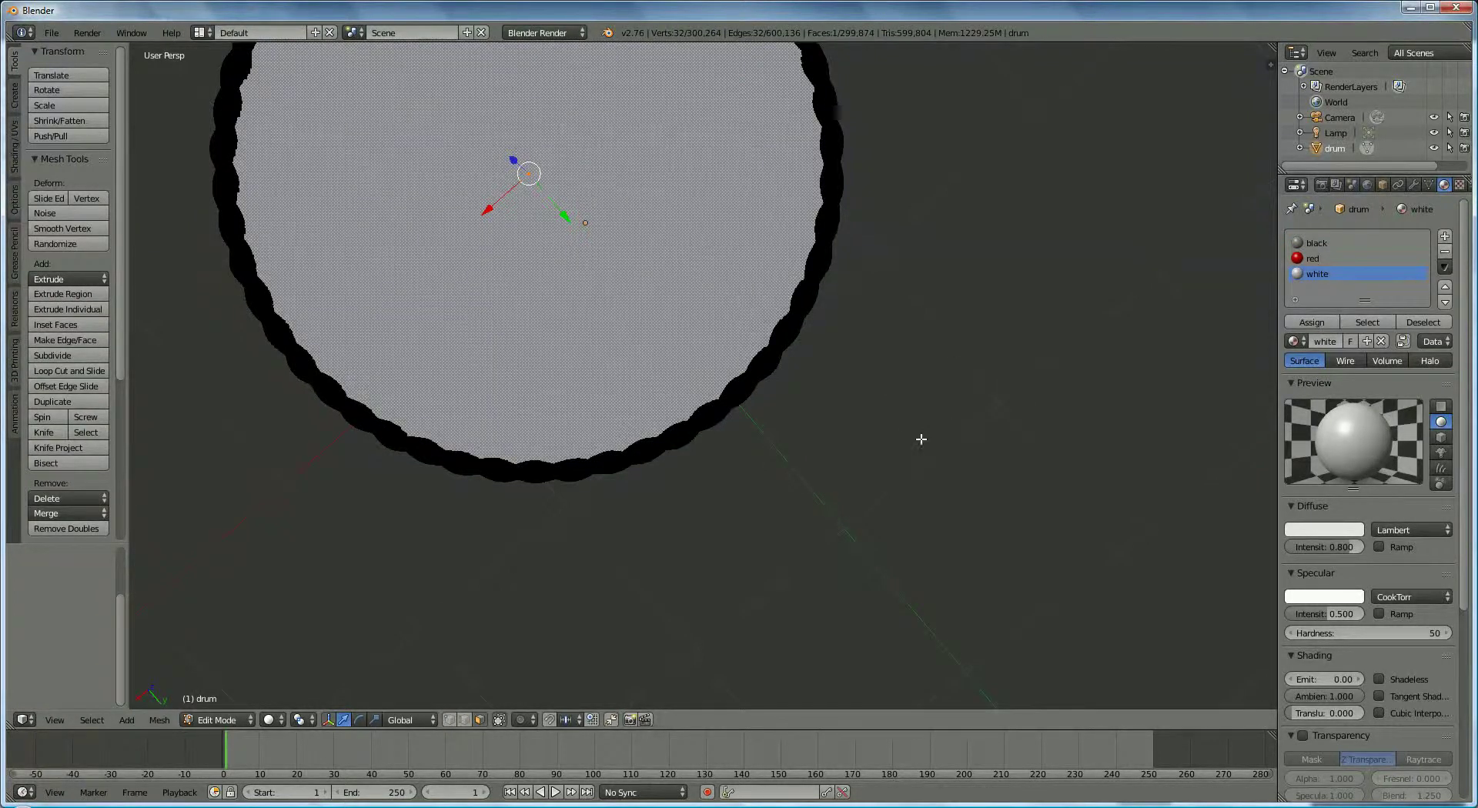
Darken the black material's diffuse color to pure black.
{"action": "middle_click_drag", "start_coordinate": [1006, 686], "coordinate": [911, 54]}
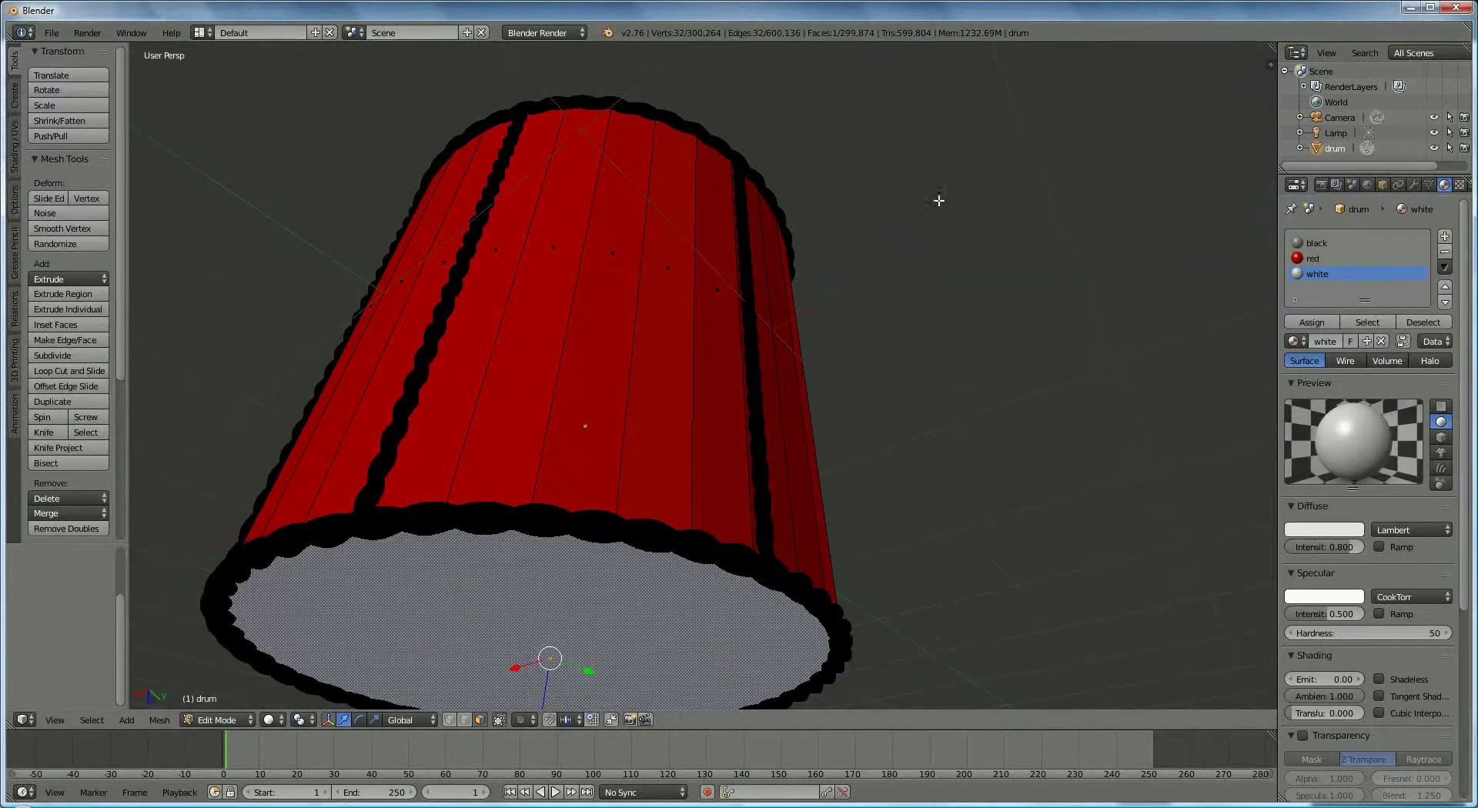
{"action": "middle_click_drag", "start_coordinate": [940, 334], "coordinate": [926, 366]}
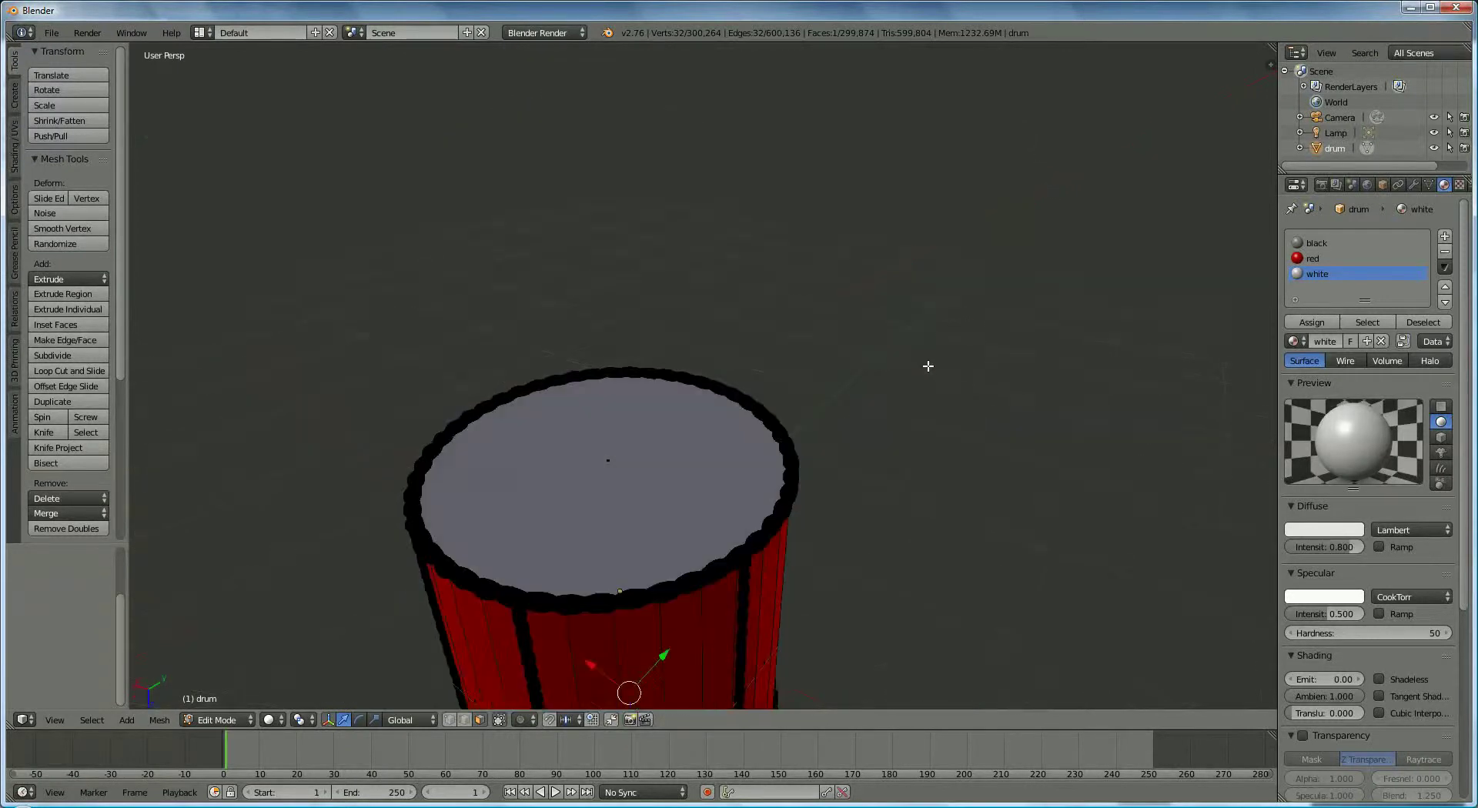
{"action": "left_click", "coordinate": [1318, 244]}
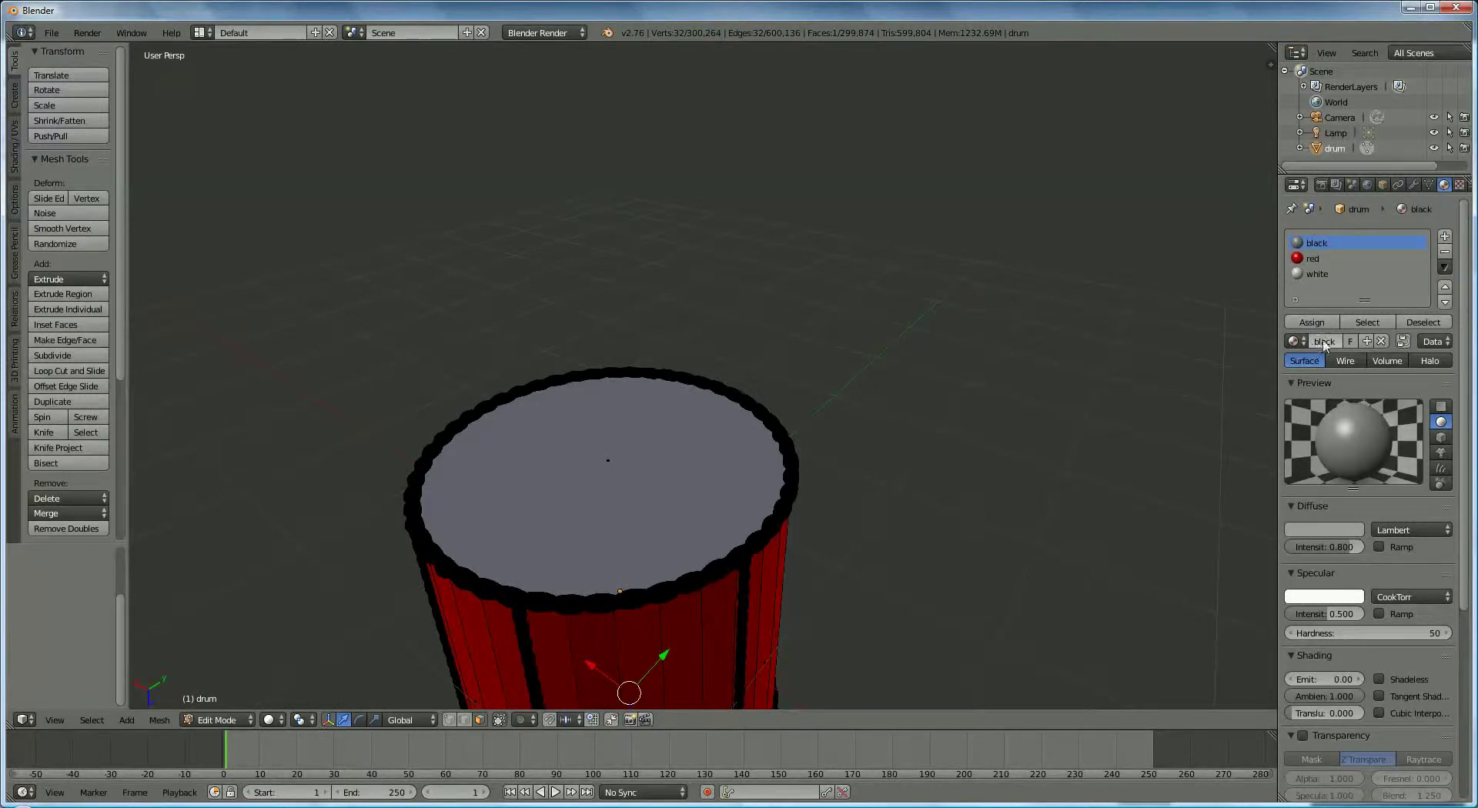
{"action": "left_click", "coordinate": [1336, 530]}
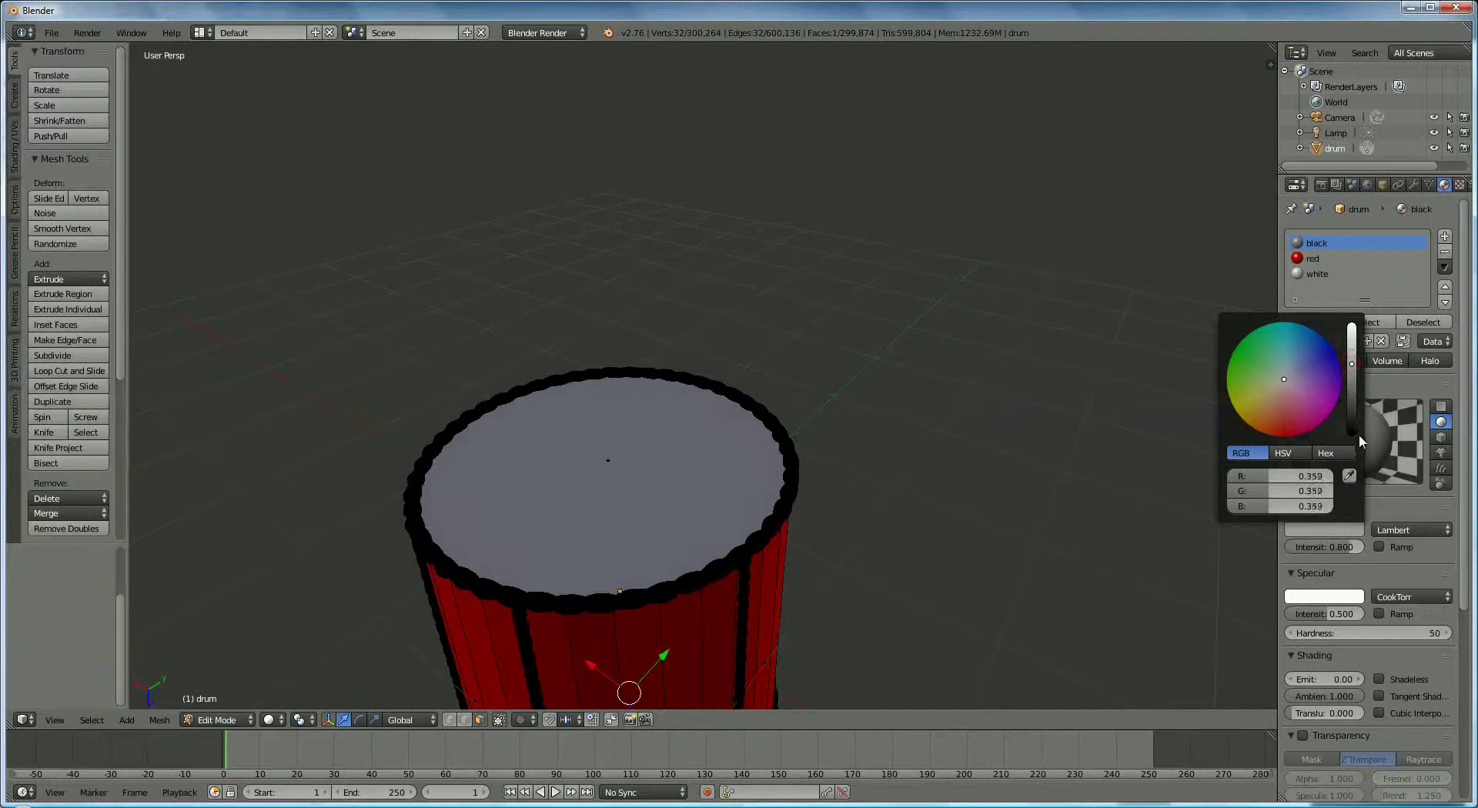
{"action": "left_click_drag", "start_coordinate": [1353, 433], "coordinate": [1383, 502]}
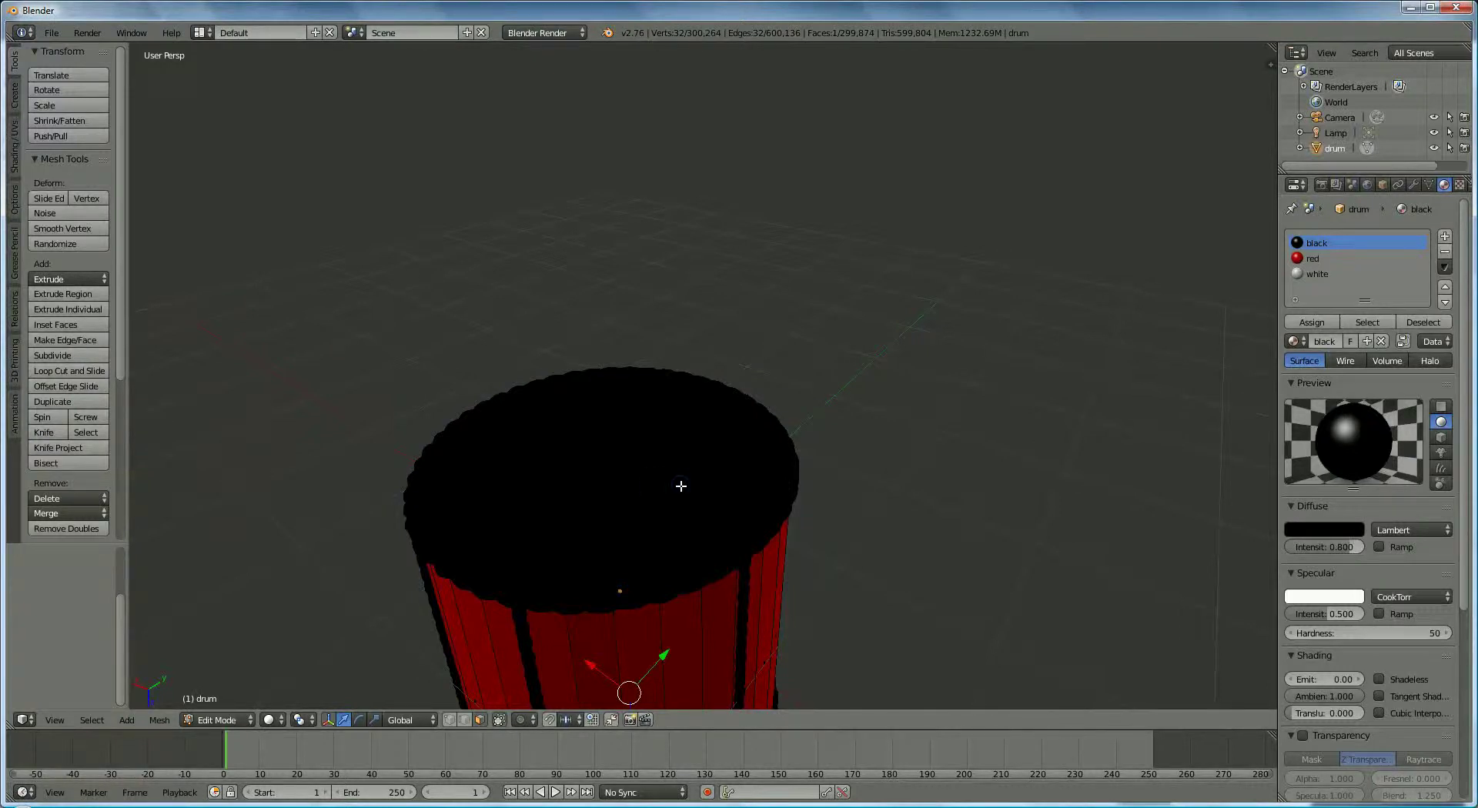
Select the opposite round end face of the drum and assign the white material to it.
{"action": "right_click", "coordinate": [691, 488]}
{"action": "left_click", "coordinate": [1322, 275]}
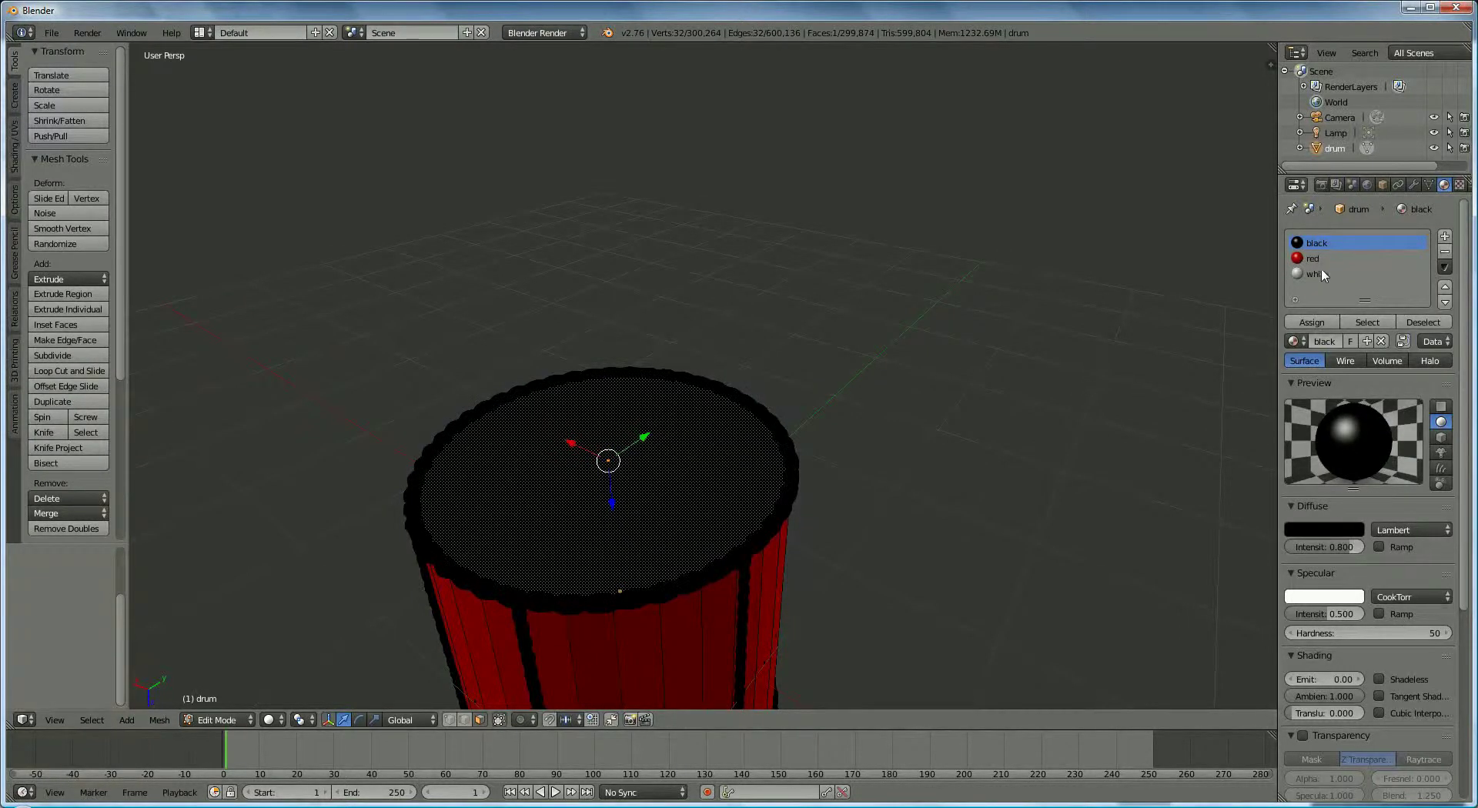
{"action": "left_click", "coordinate": [1299, 322]}
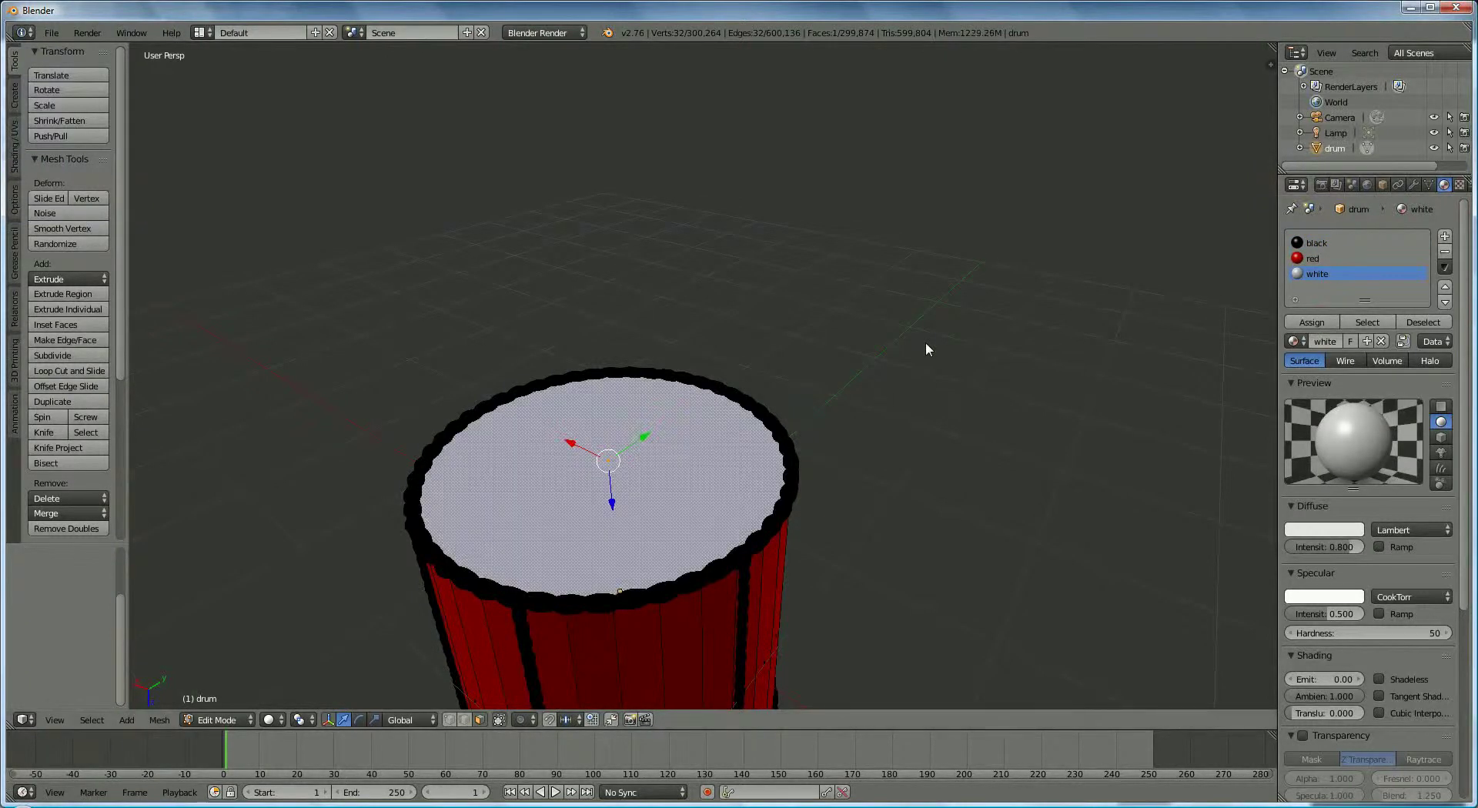
{"action": "scroll", "coordinate": [898, 340], "scroll_direction": "down", "scroll_amount": 2}
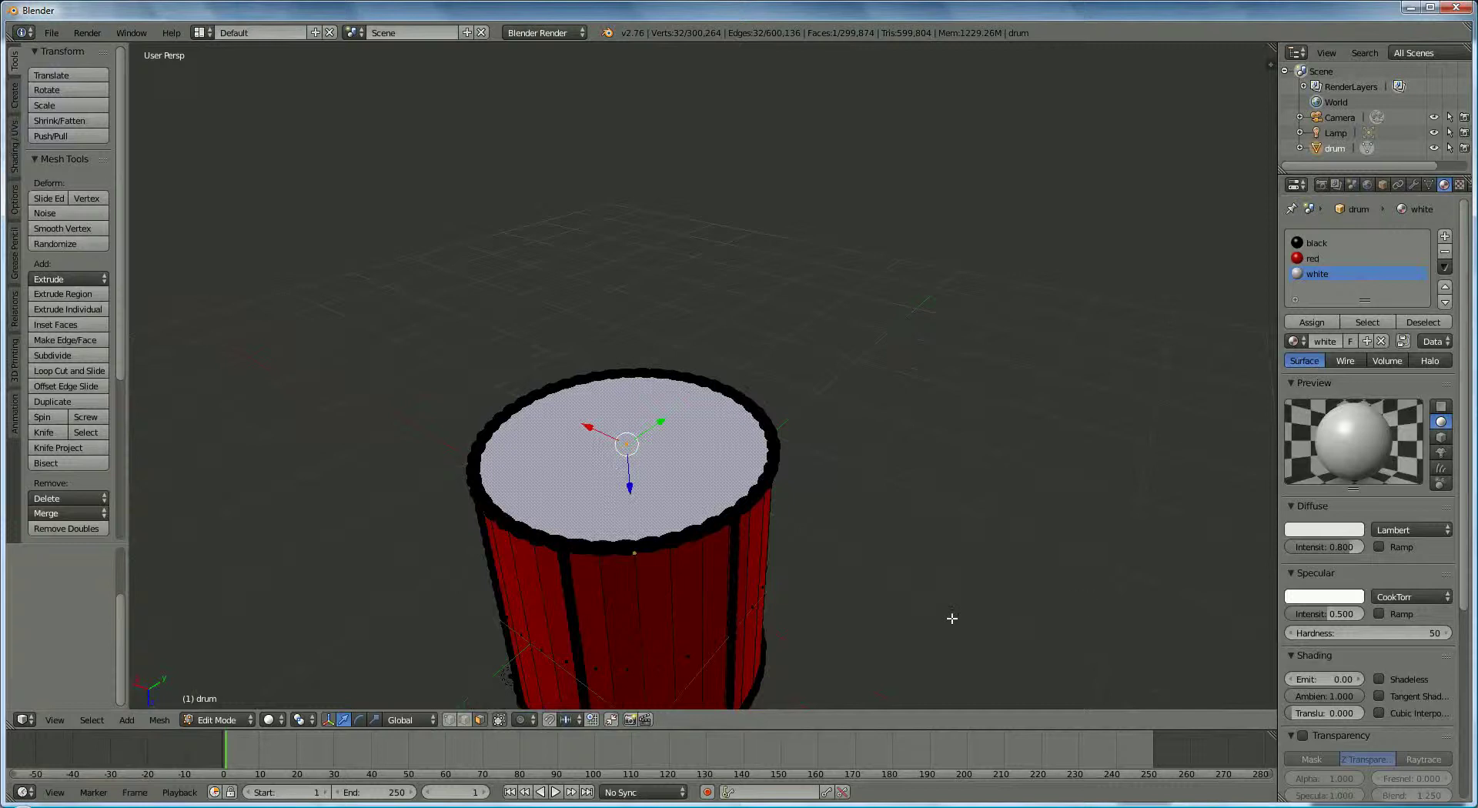
{"action": "scroll", "coordinate": [952, 619], "scroll_direction": "down", "scroll_amount": 1}
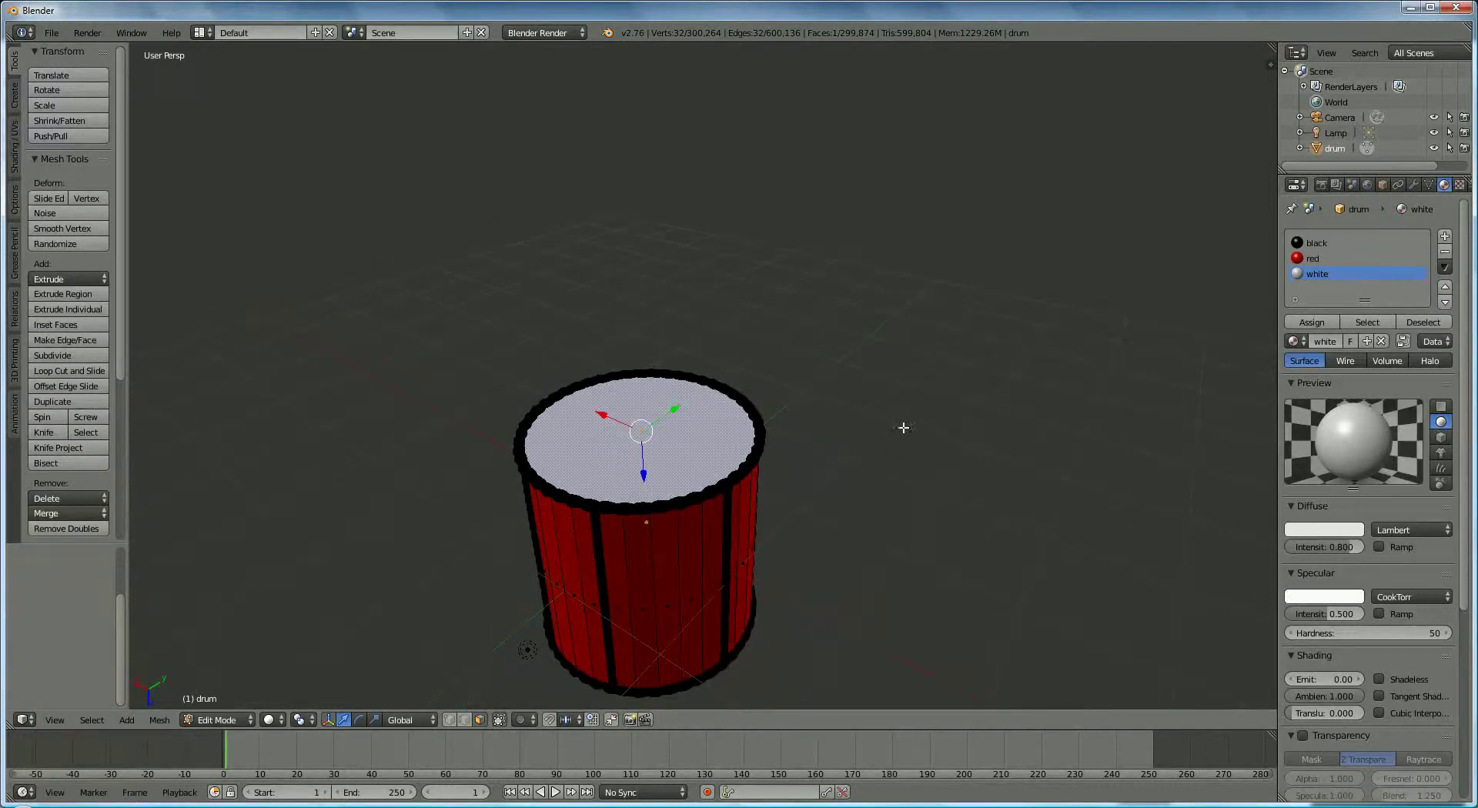
{"action": "key", "text": "KP_8"}
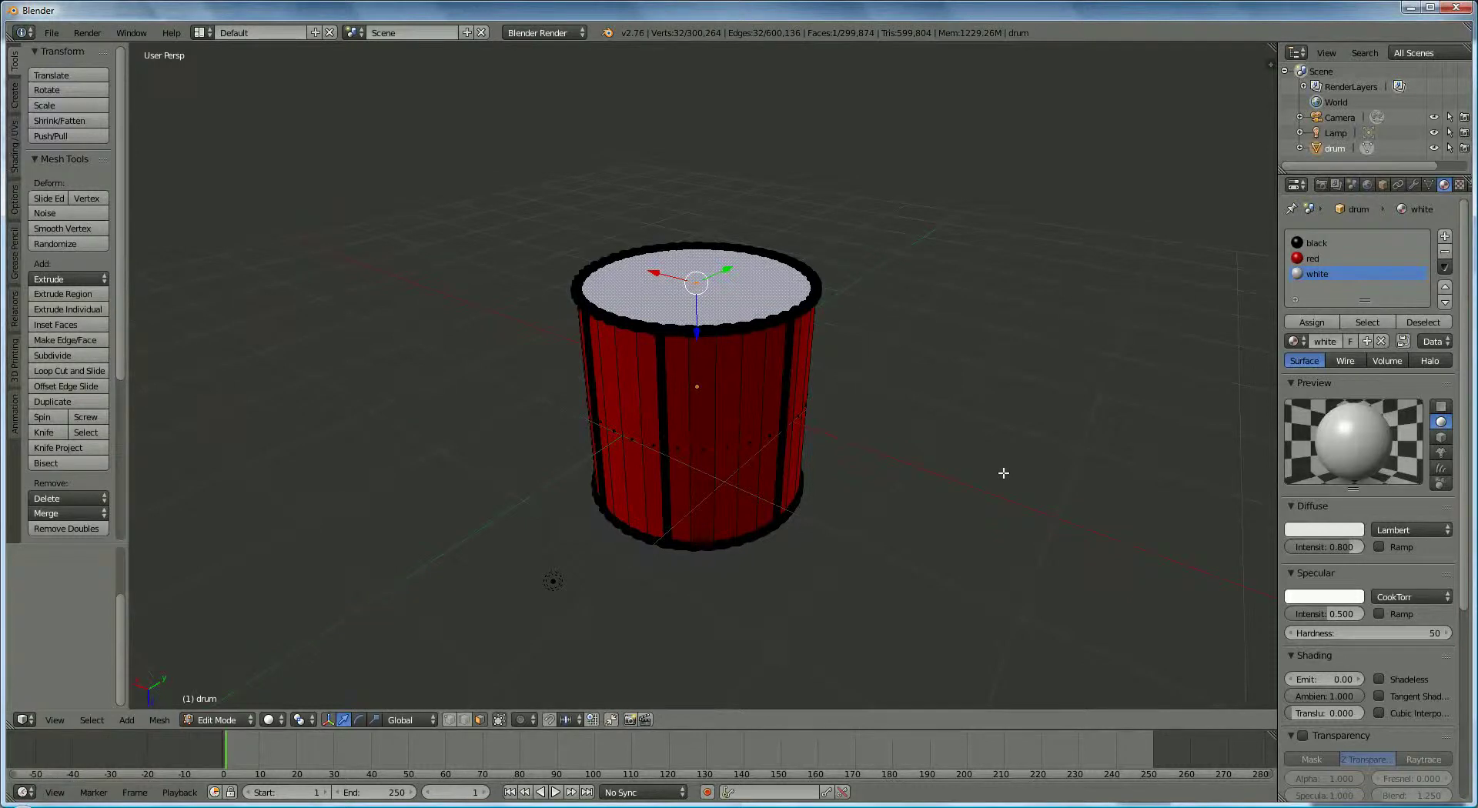
{"action": "key", "text": "KP_2"}
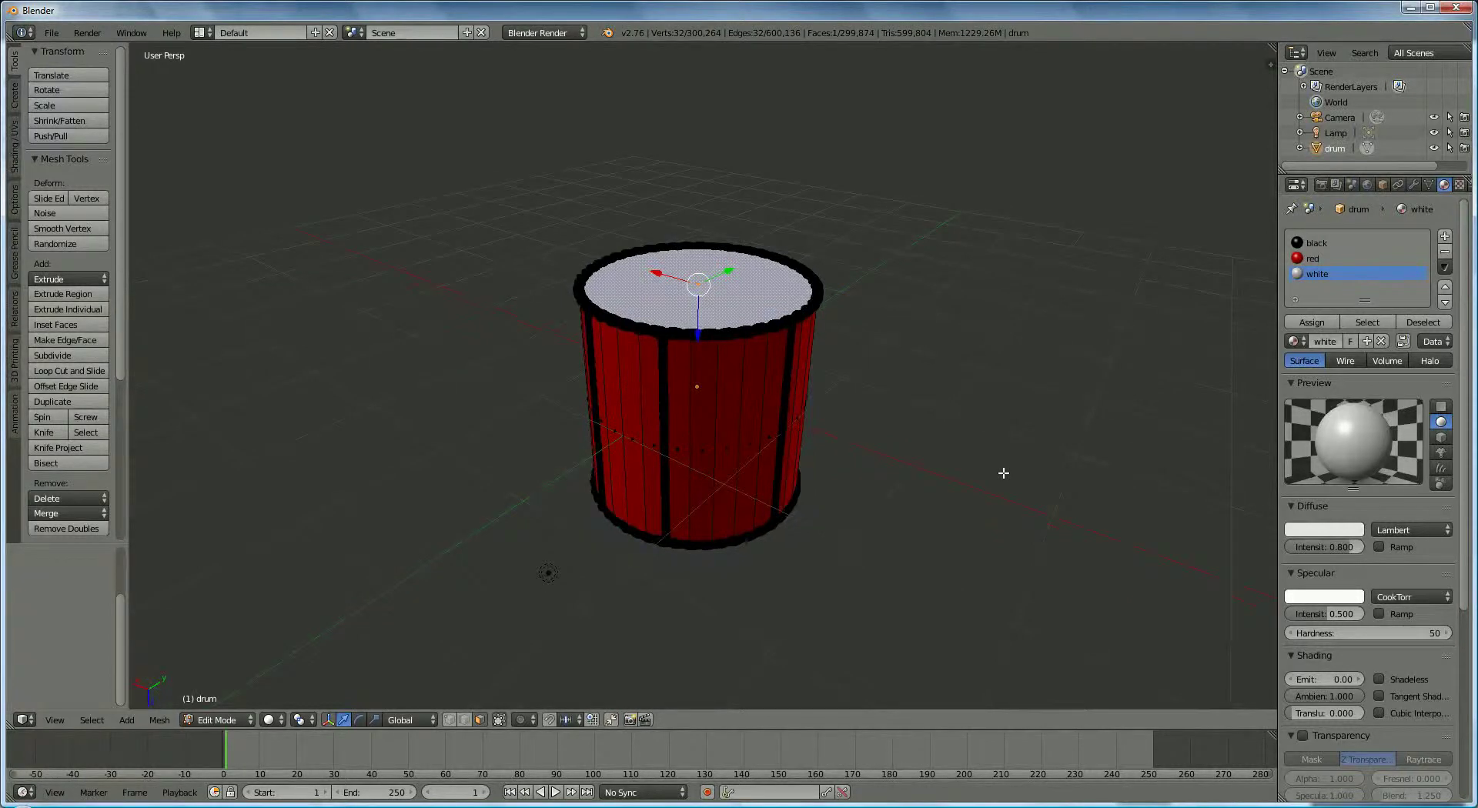
Lock the camera to the view, reframe the drum larger and centred in the camera frame, and unlock the camera again.
{"action": "key", "text": "KP_0"}
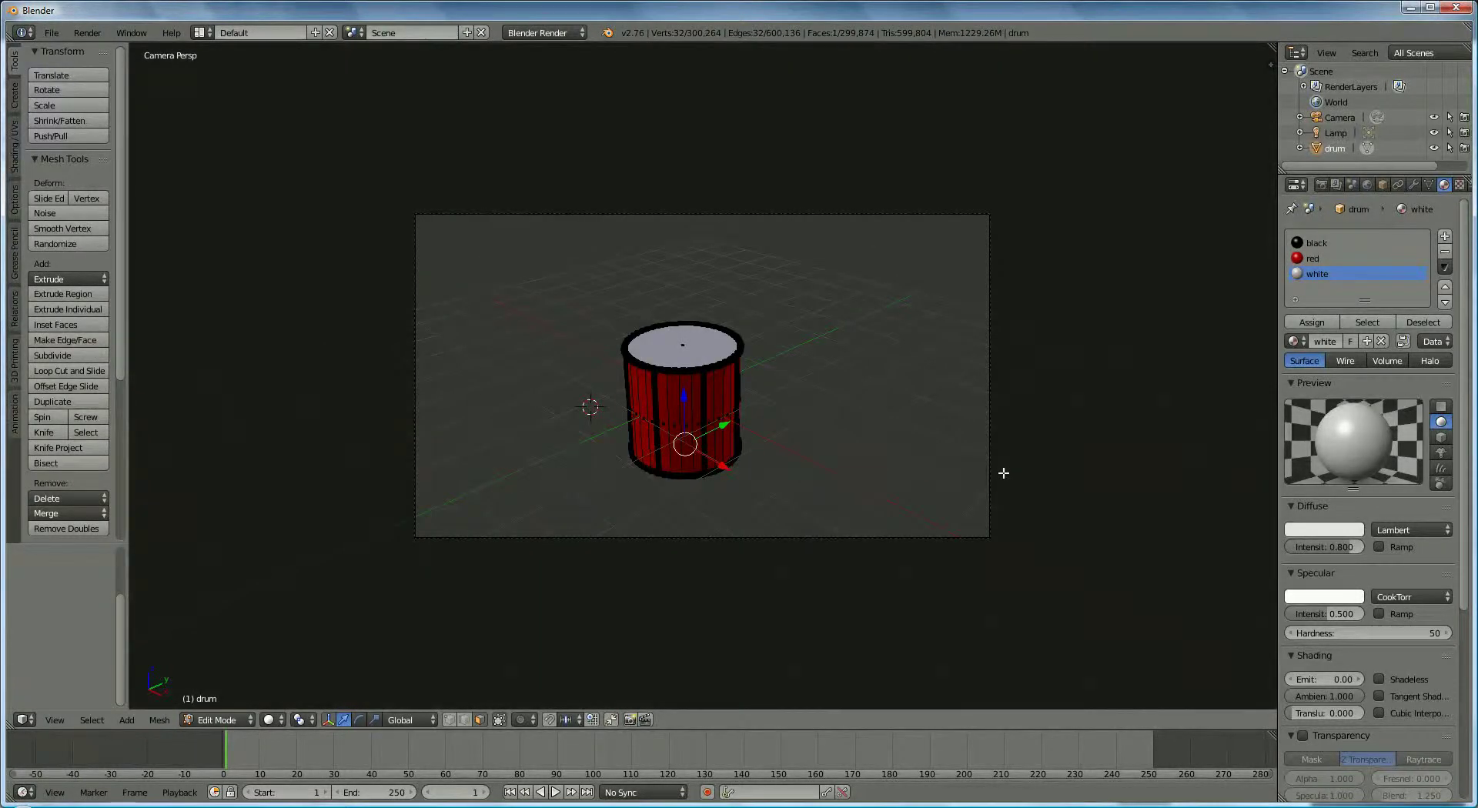
{"action": "key", "text": "n"}
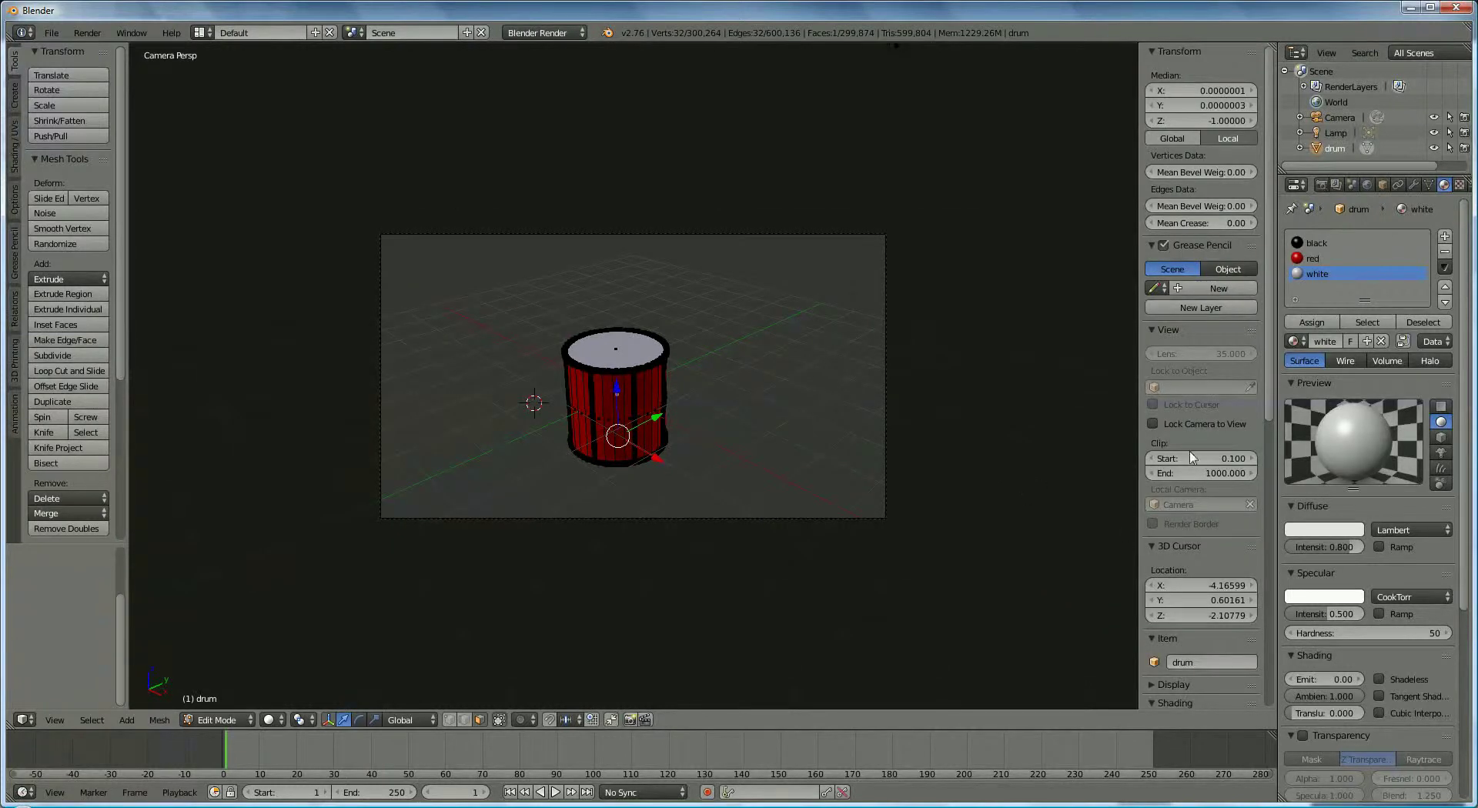
{"action": "left_click", "coordinate": [1152, 423]}
{"action": "middle_click_drag", "start_coordinate": [751, 431], "coordinate": [755, 431]}
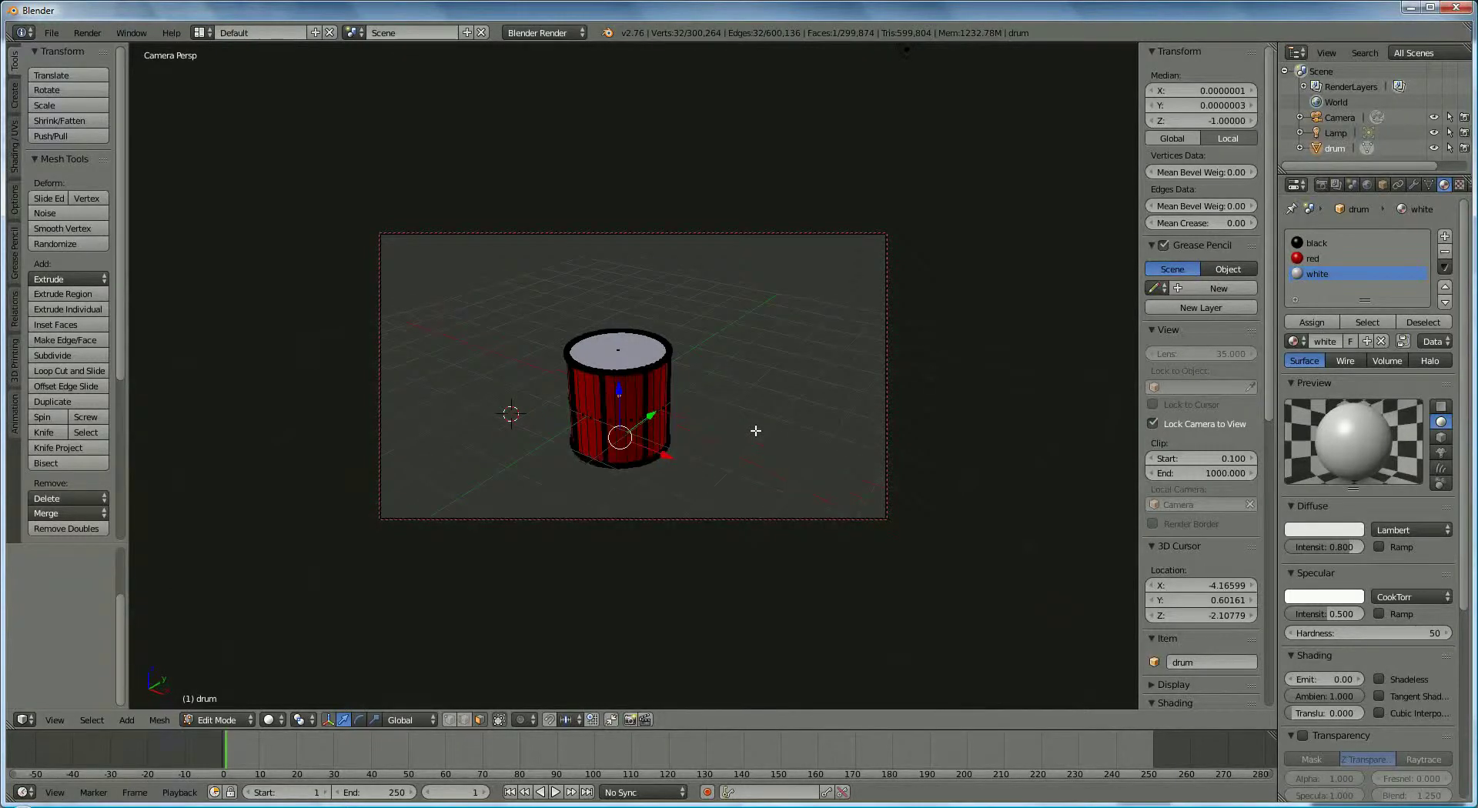
{"action": "scroll", "coordinate": [755, 431], "scroll_direction": "up", "scroll_amount": 3}
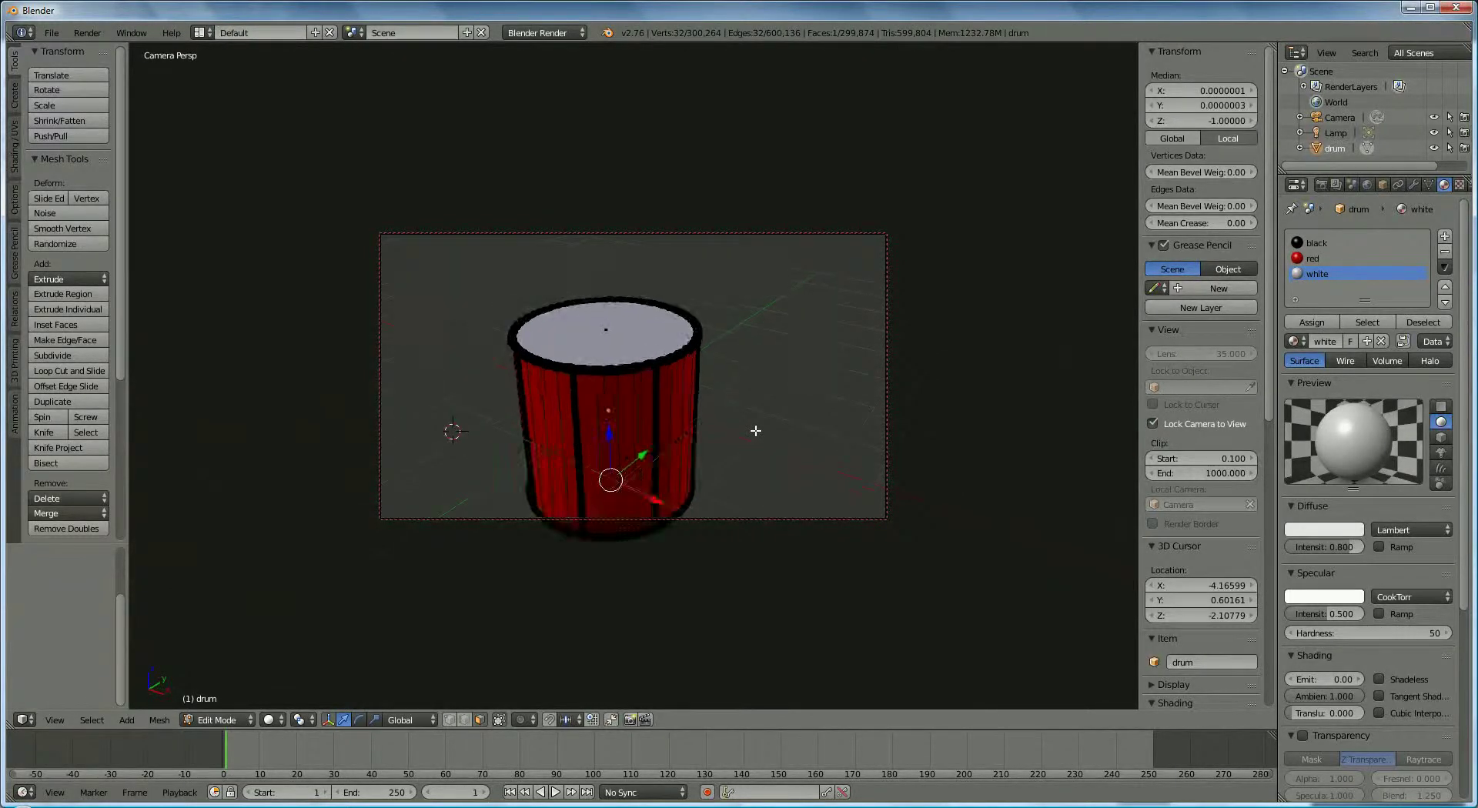
{"action": "scroll", "coordinate": [750, 433], "scroll_direction": "down", "scroll_amount": 1}
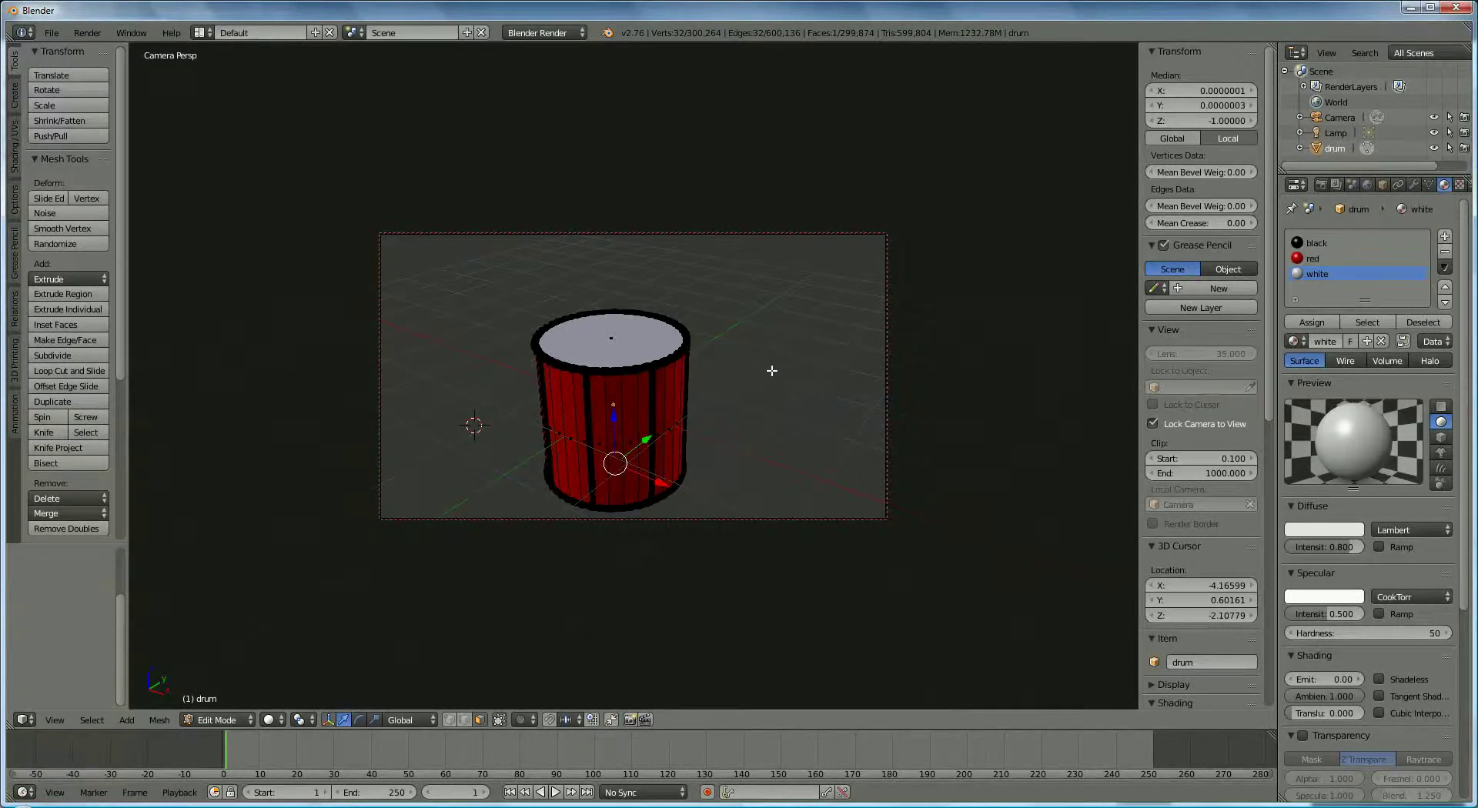
{"action": "middle_click_drag", "start_coordinate": [773, 370], "coordinate": [807, 363]}
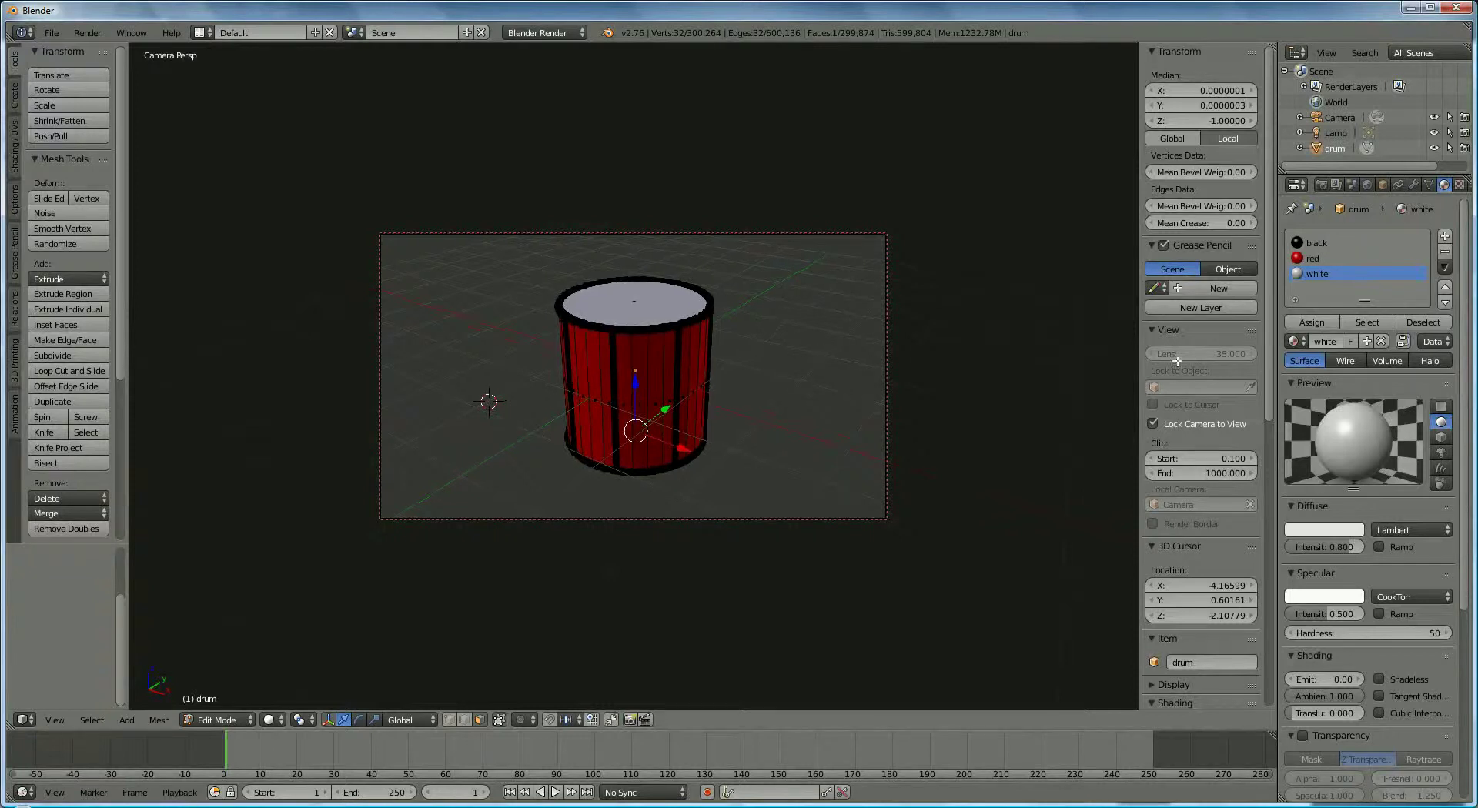
{"action": "left_click", "coordinate": [1153, 423]}
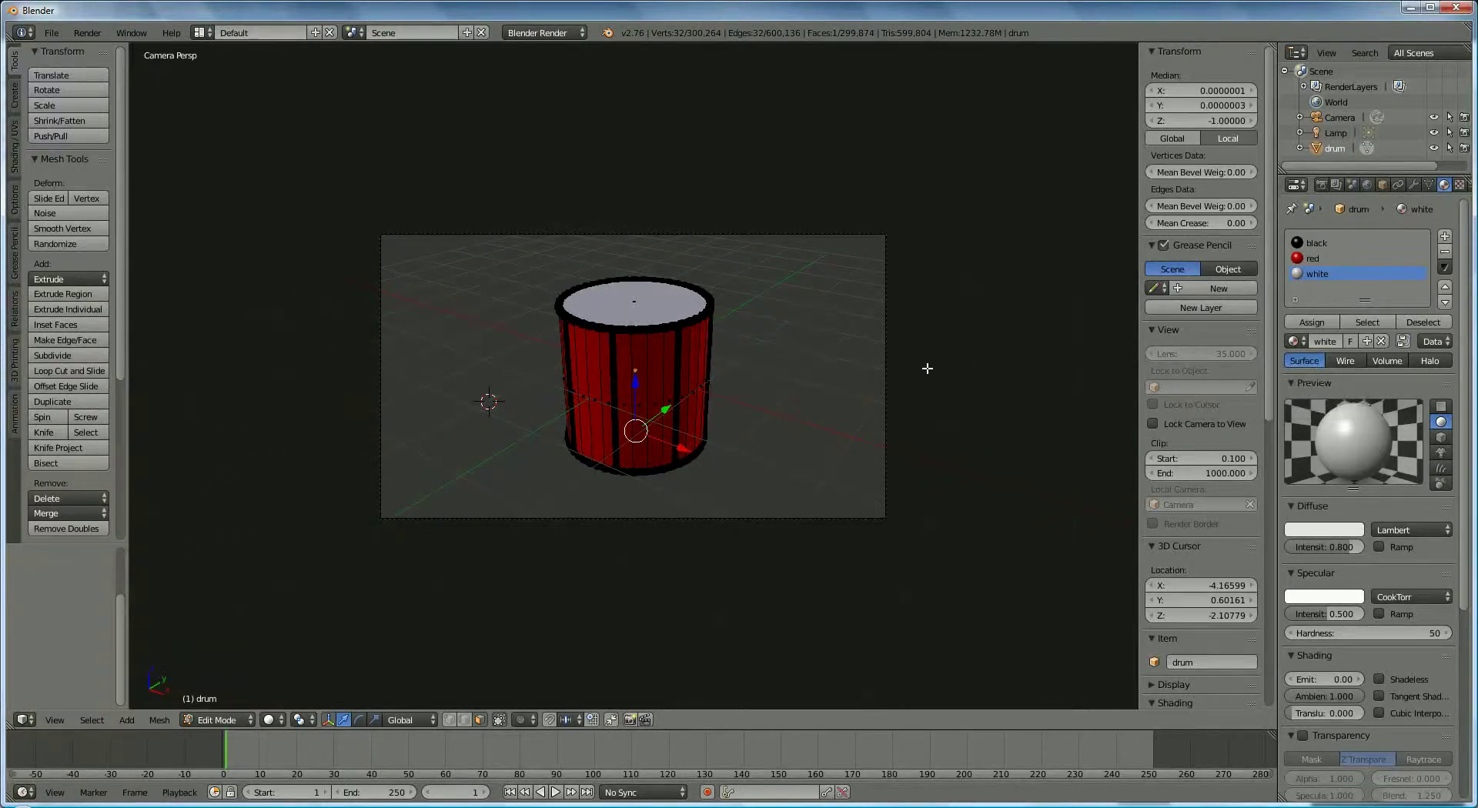
Change the scene lamp to a Hemi lamp and move it vertically to a height of about Z 2.99.
{"action": "middle_click_drag", "start_coordinate": [928, 369], "coordinate": [926, 365]}
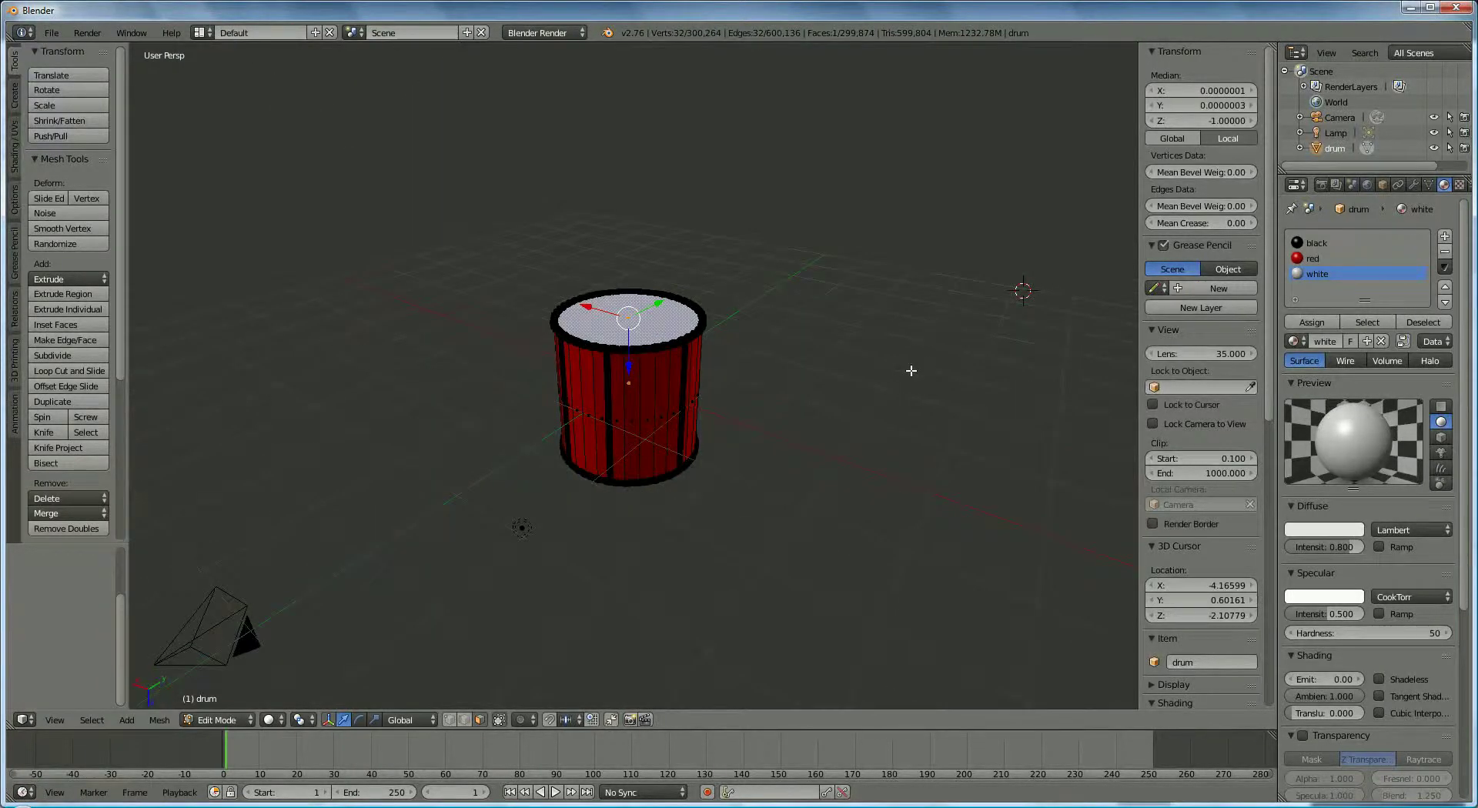
{"action": "scroll", "coordinate": [862, 378], "scroll_direction": "down", "scroll_amount": 1}
{"action": "scroll", "coordinate": [593, 539], "scroll_direction": "down", "scroll_amount": 1}
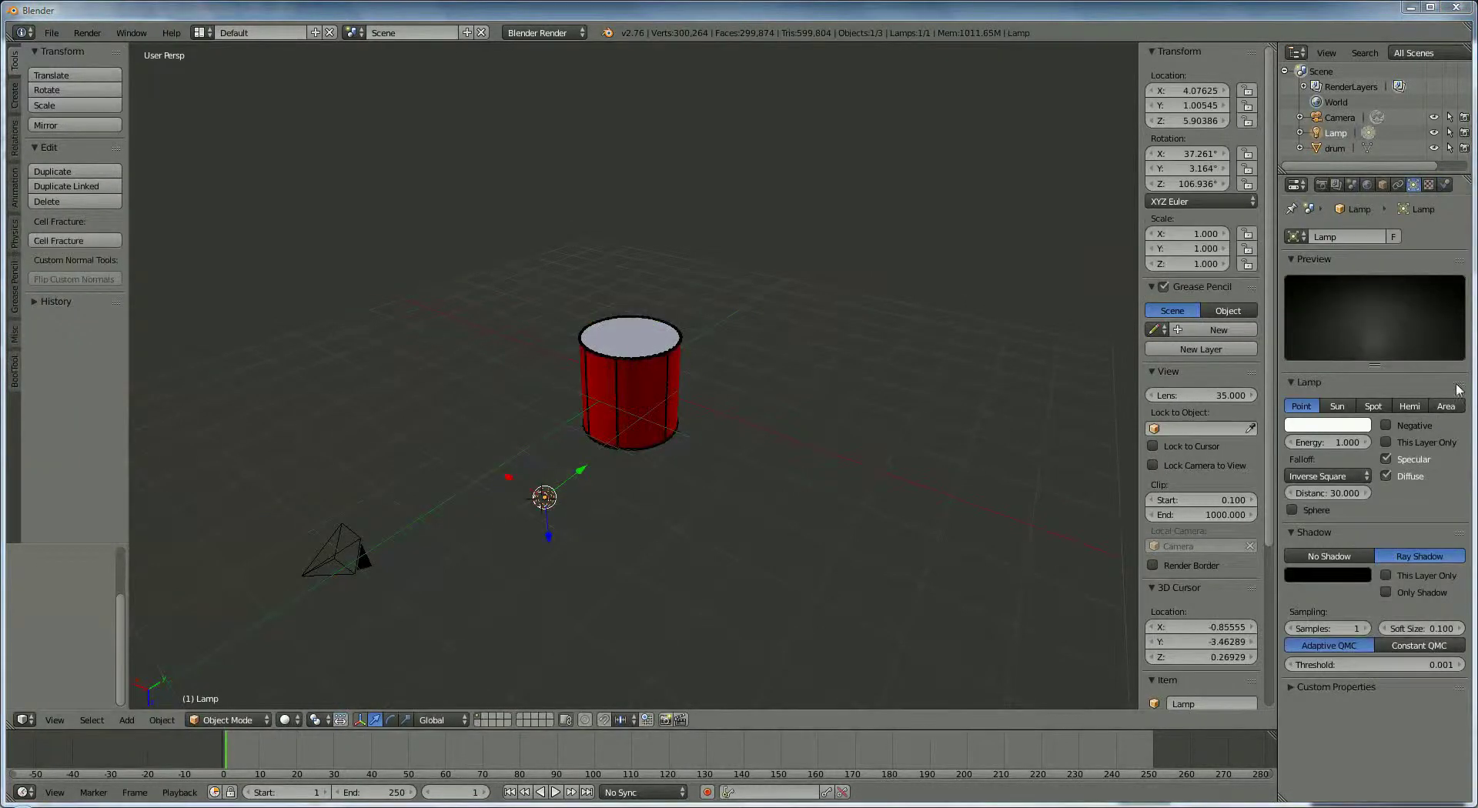
{"action": "left_click", "coordinate": [1411, 407]}
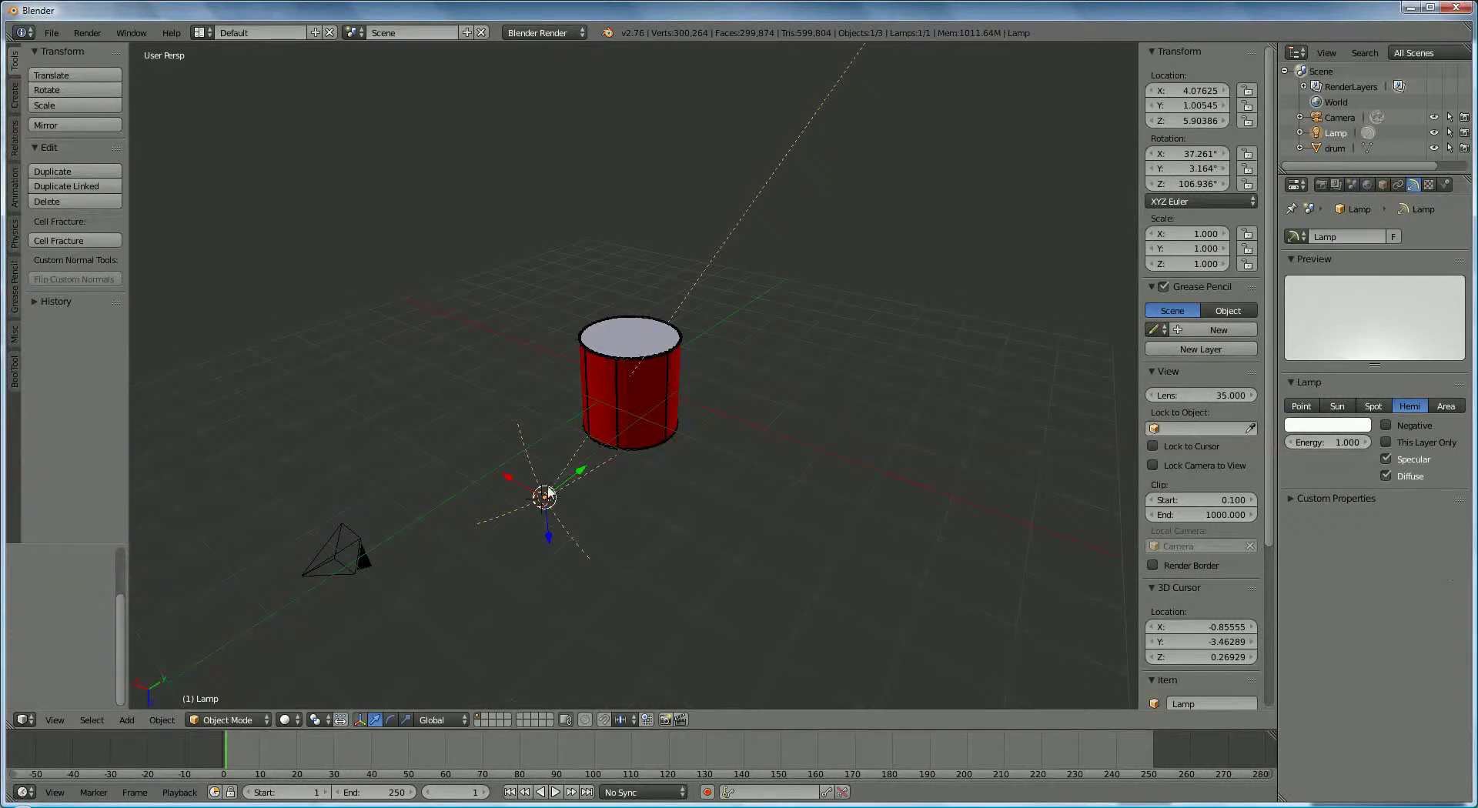
{"action": "left_click_drag", "start_coordinate": [547, 523], "coordinate": [500, 371]}
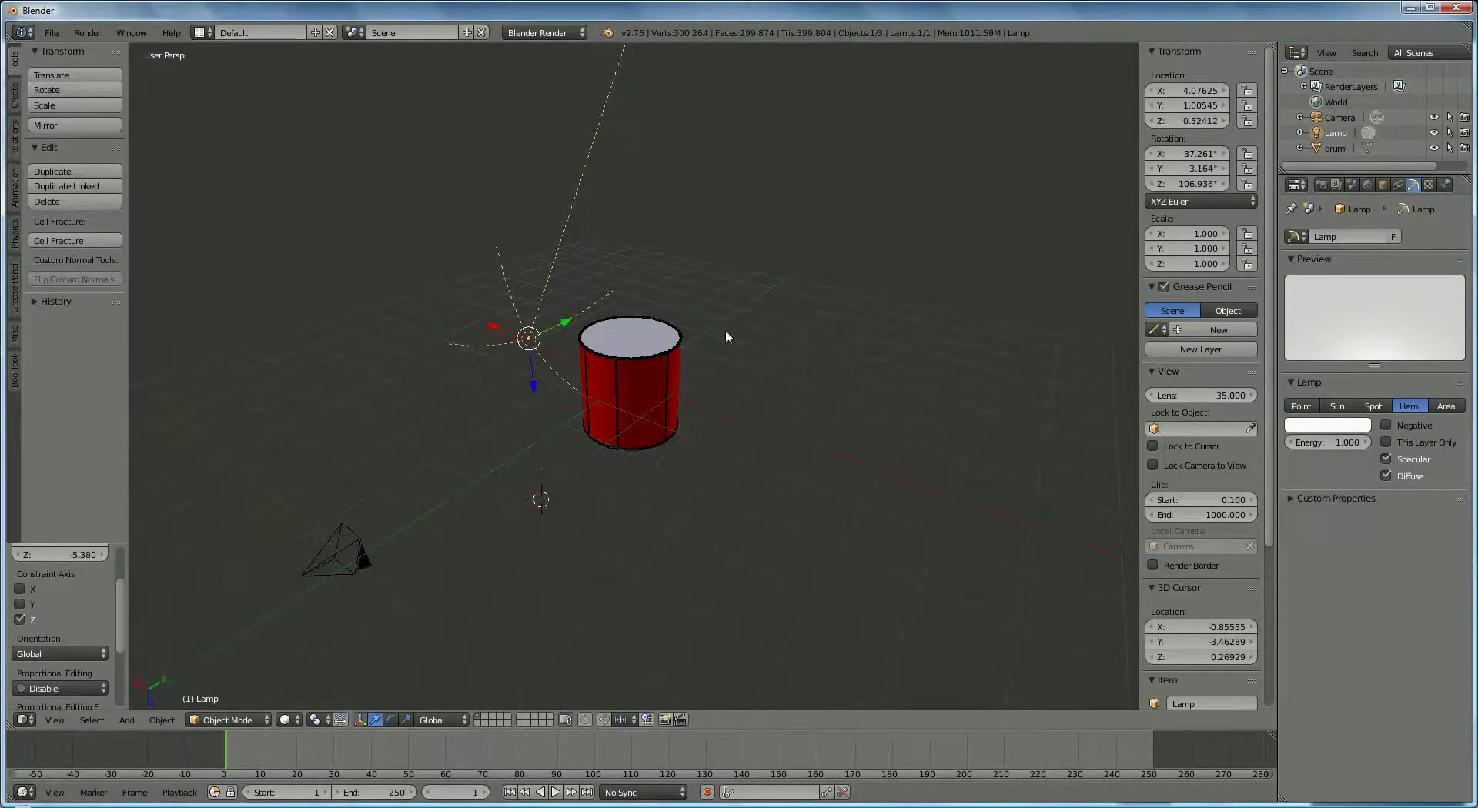
{"action": "middle_click_drag", "start_coordinate": [723, 329], "coordinate": [686, 290]}
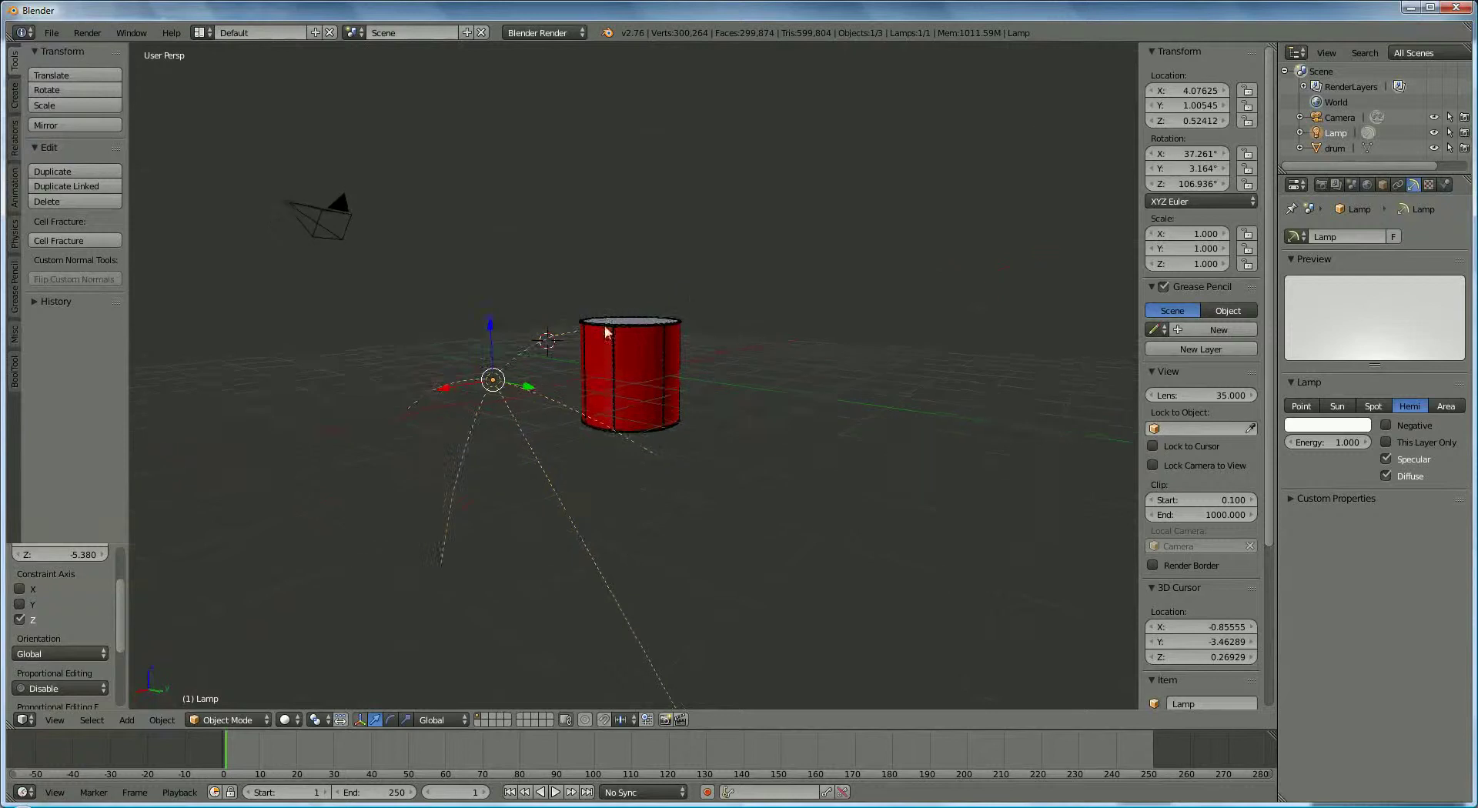
{"action": "left_click_drag", "start_coordinate": [491, 325], "coordinate": [429, 136]}
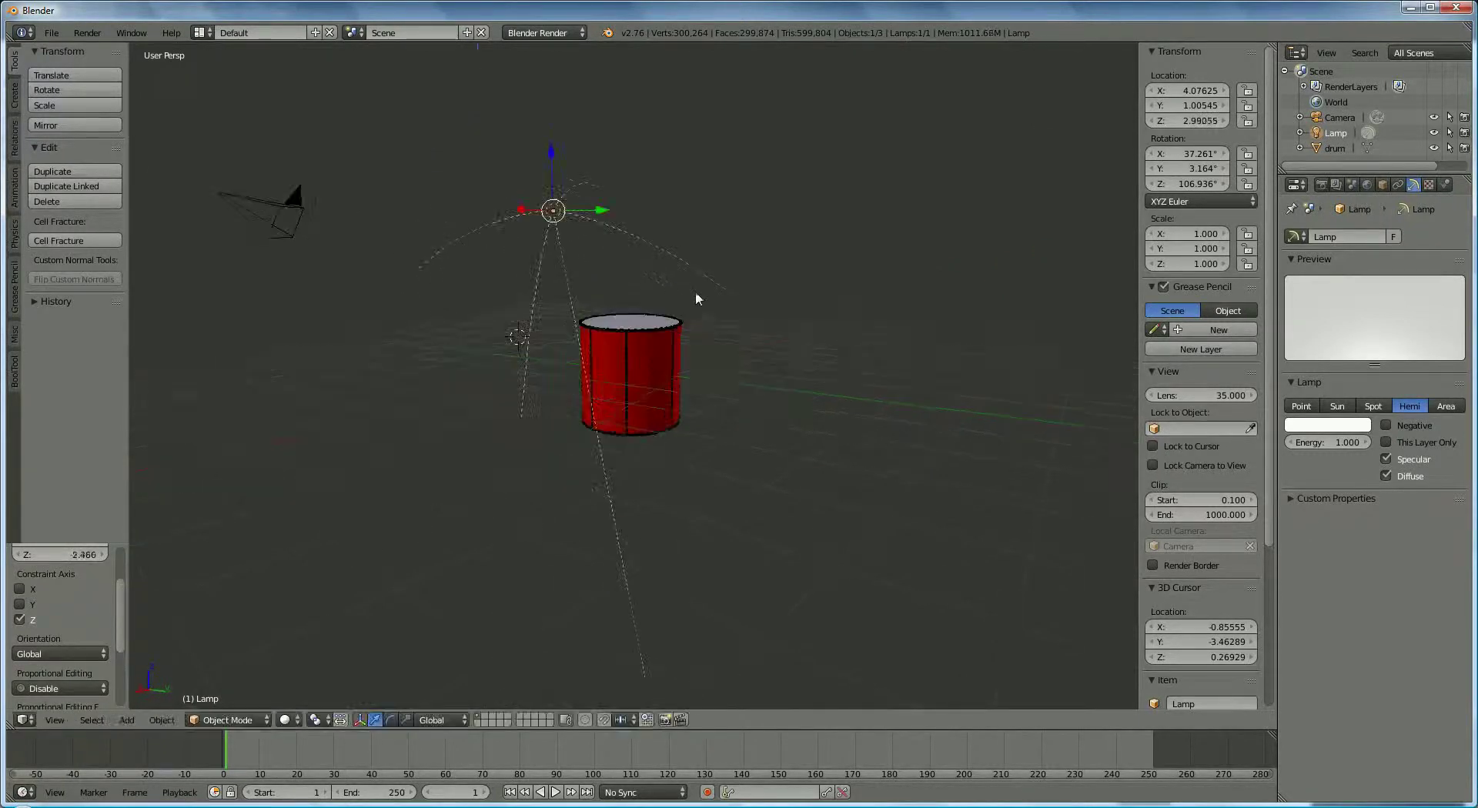
Move the lamp along the Y axis to about -1.16 and rotate it to aim at the drum, to about 63° around Z.
{"action": "middle_click_drag", "start_coordinate": [698, 299], "coordinate": [751, 417]}
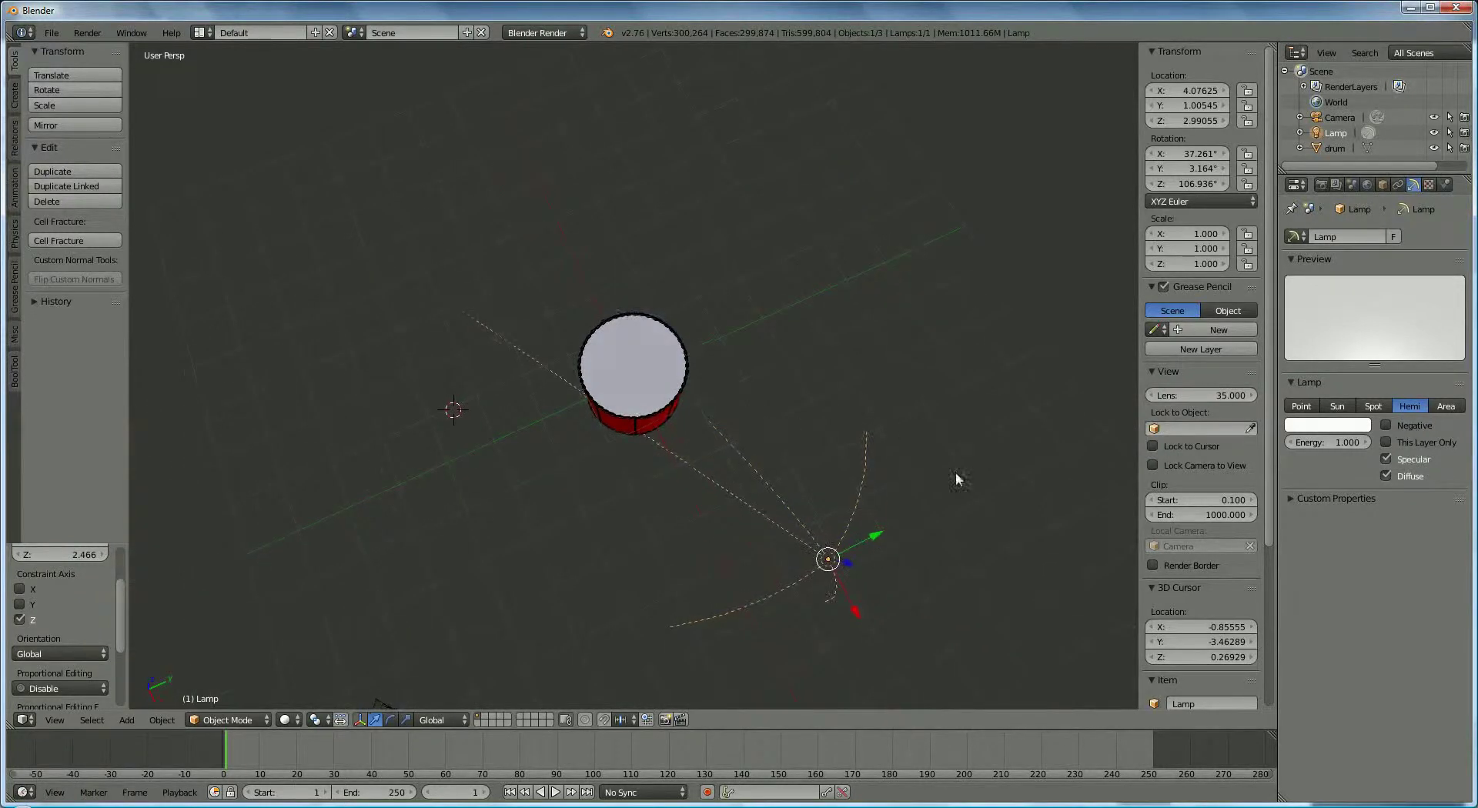
{"action": "key", "text": "r"}
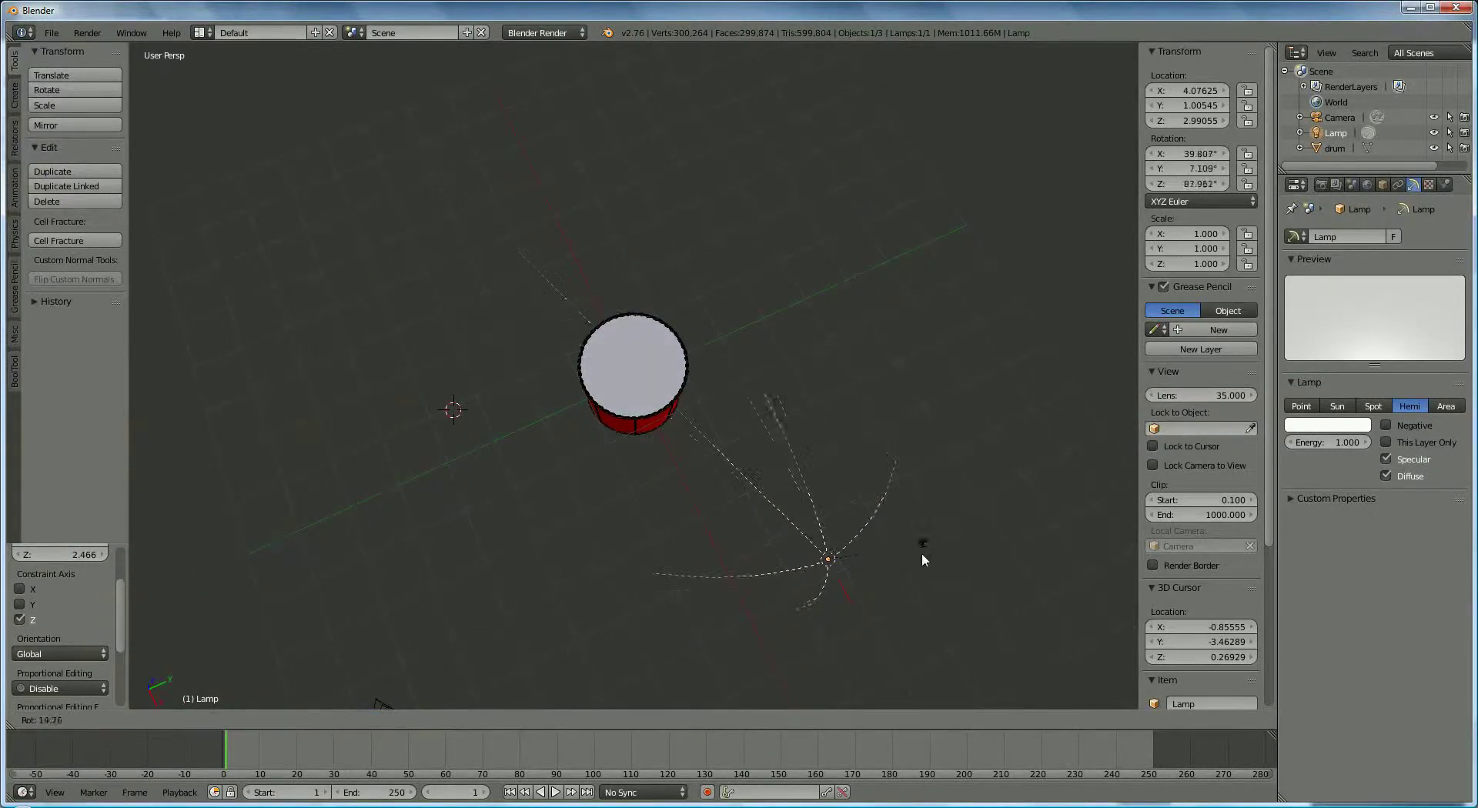
{"action": "left_click", "coordinate": [918, 557]}
{"action": "key", "text": "g"}
{"action": "key", "text": "y"}
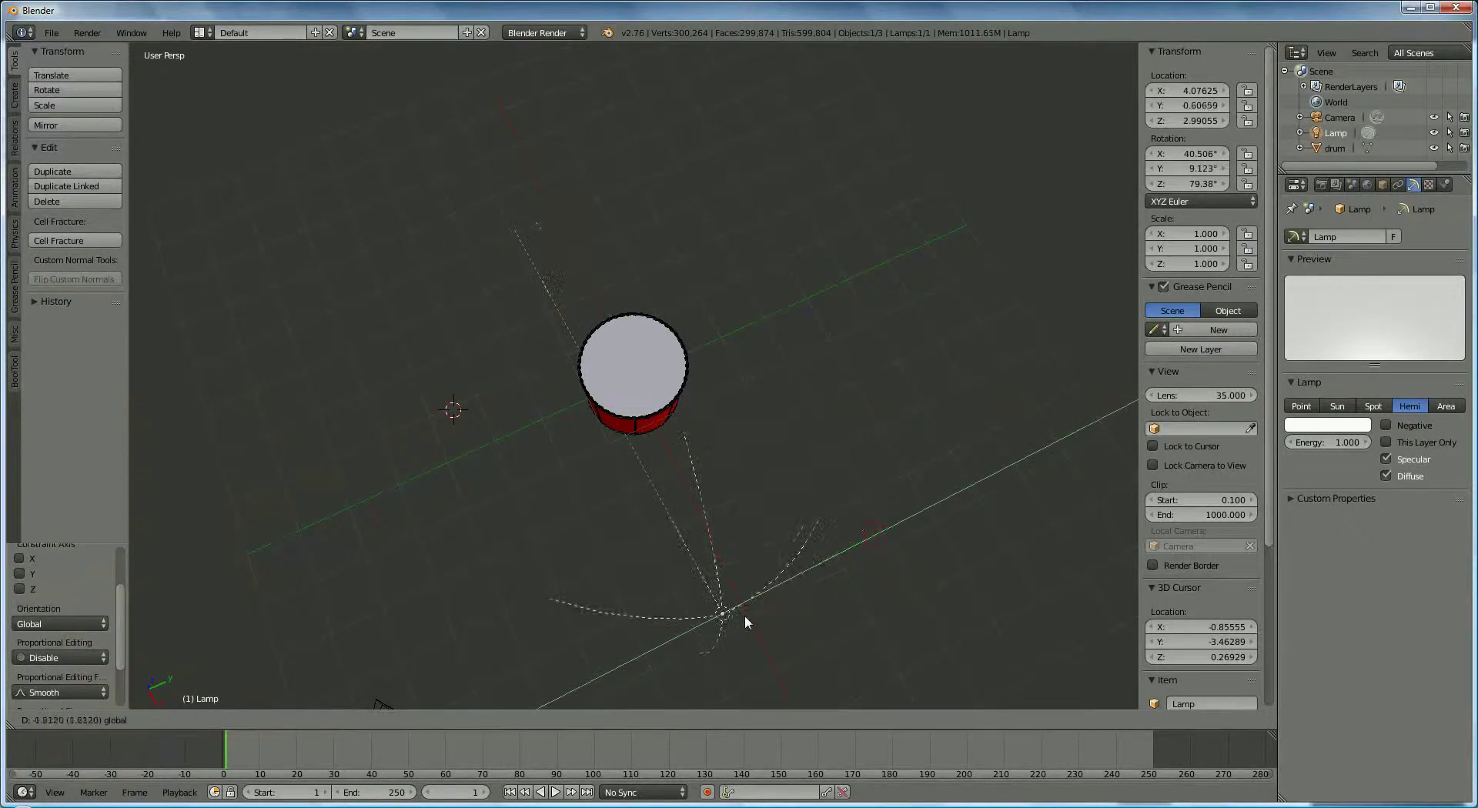
{"action": "left_click", "coordinate": [804, 559]}
{"action": "key", "text": "r"}
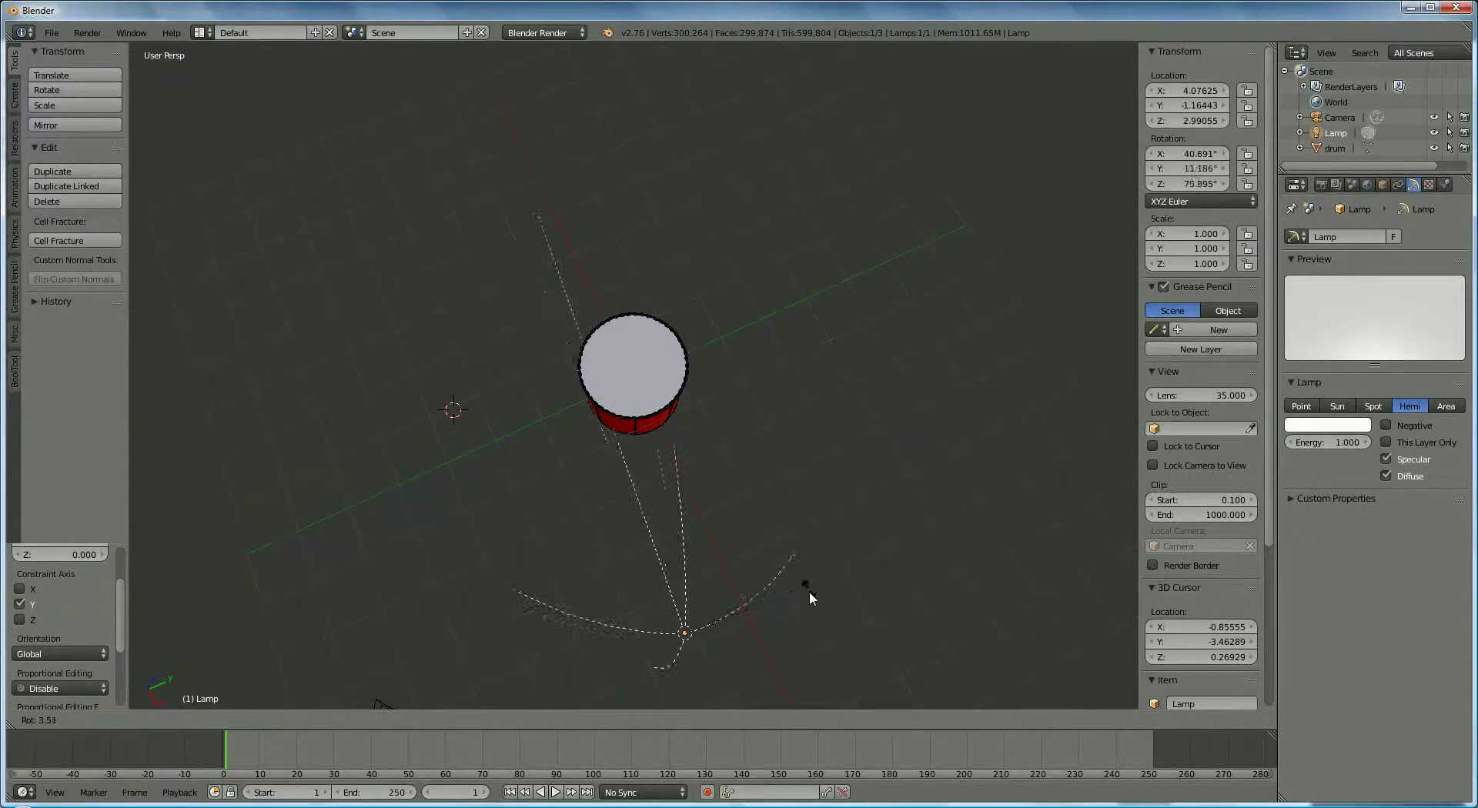
{"action": "left_click", "coordinate": [763, 544]}
Duplicate the Hemi lamp, place the copy at about X 0.29, Y -3.41, Z 2.61, and rotate it to face the drum.
{"action": "middle_click_drag", "start_coordinate": [762, 545], "coordinate": [831, 442]}
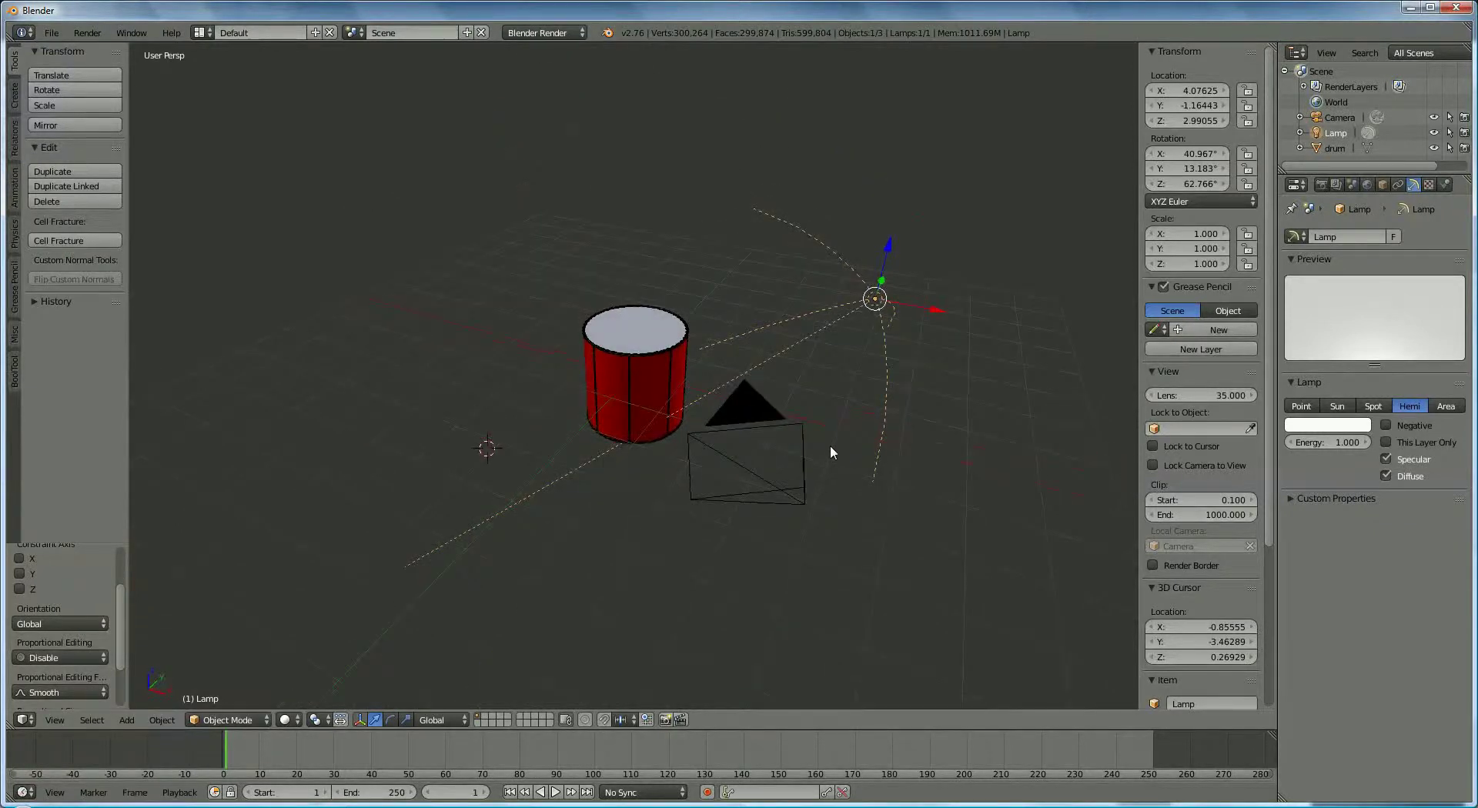
{"action": "key", "text": "shift+d"}
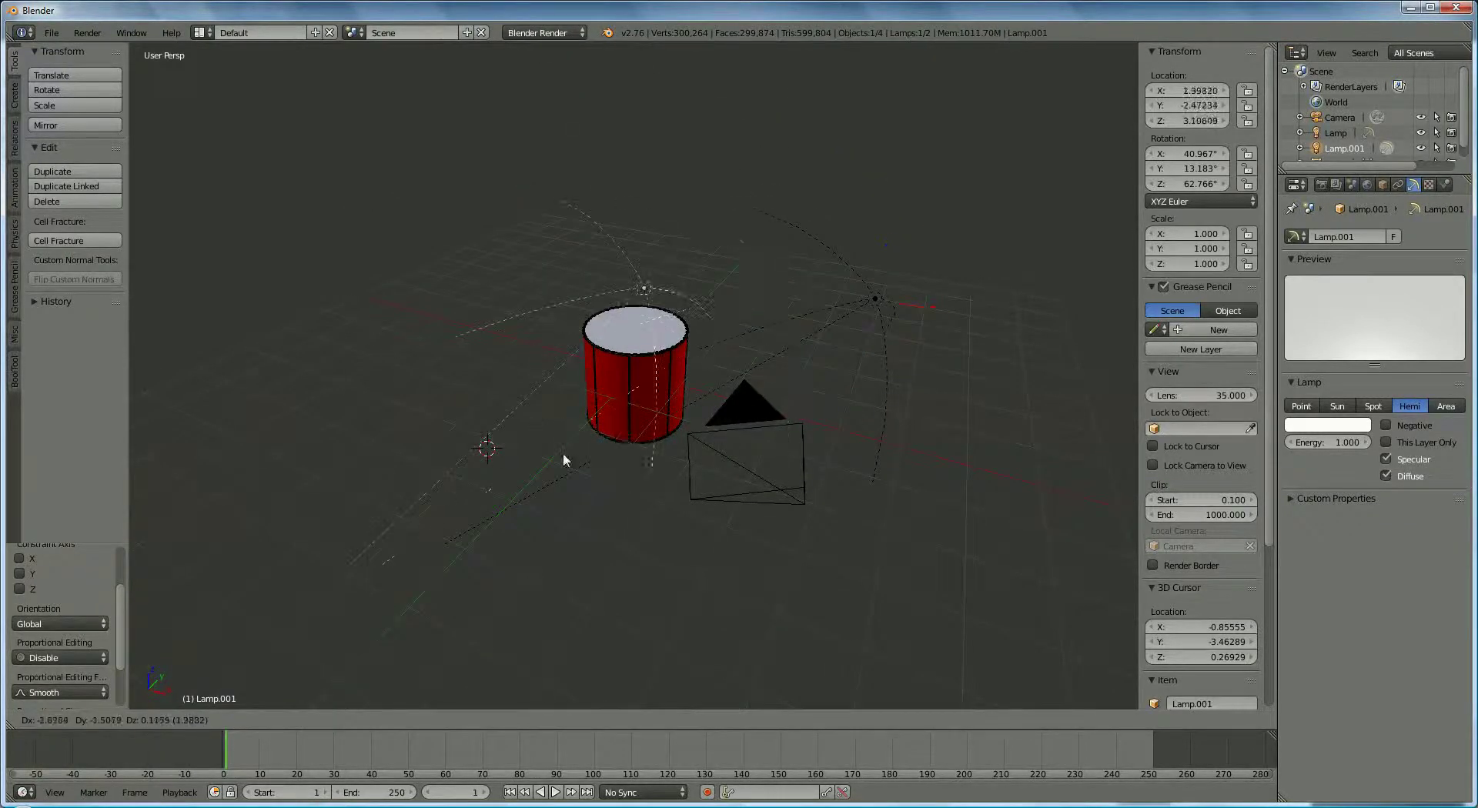
{"action": "left_click", "coordinate": [488, 481]}
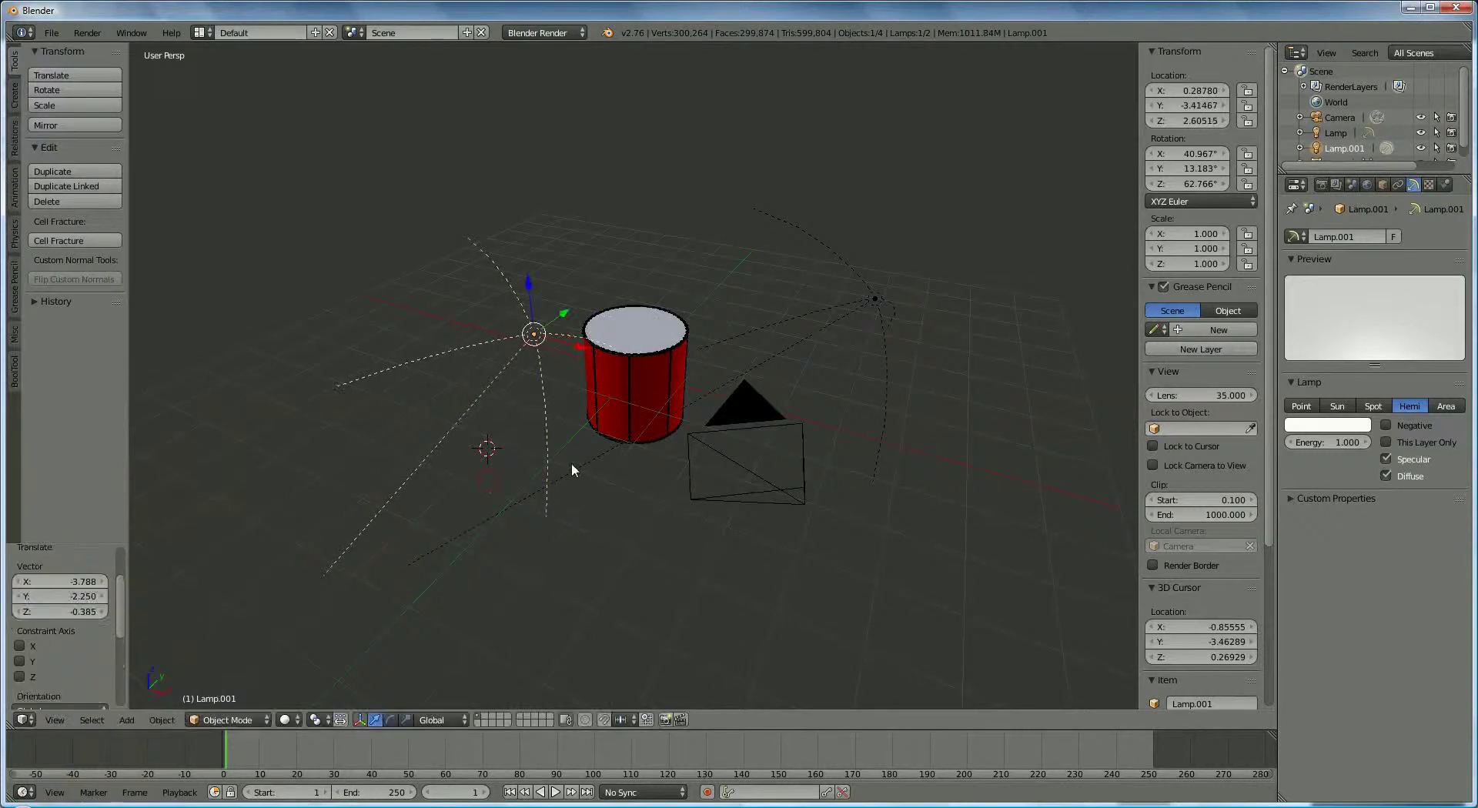
{"action": "middle_click_drag", "start_coordinate": [572, 463], "coordinate": [670, 491]}
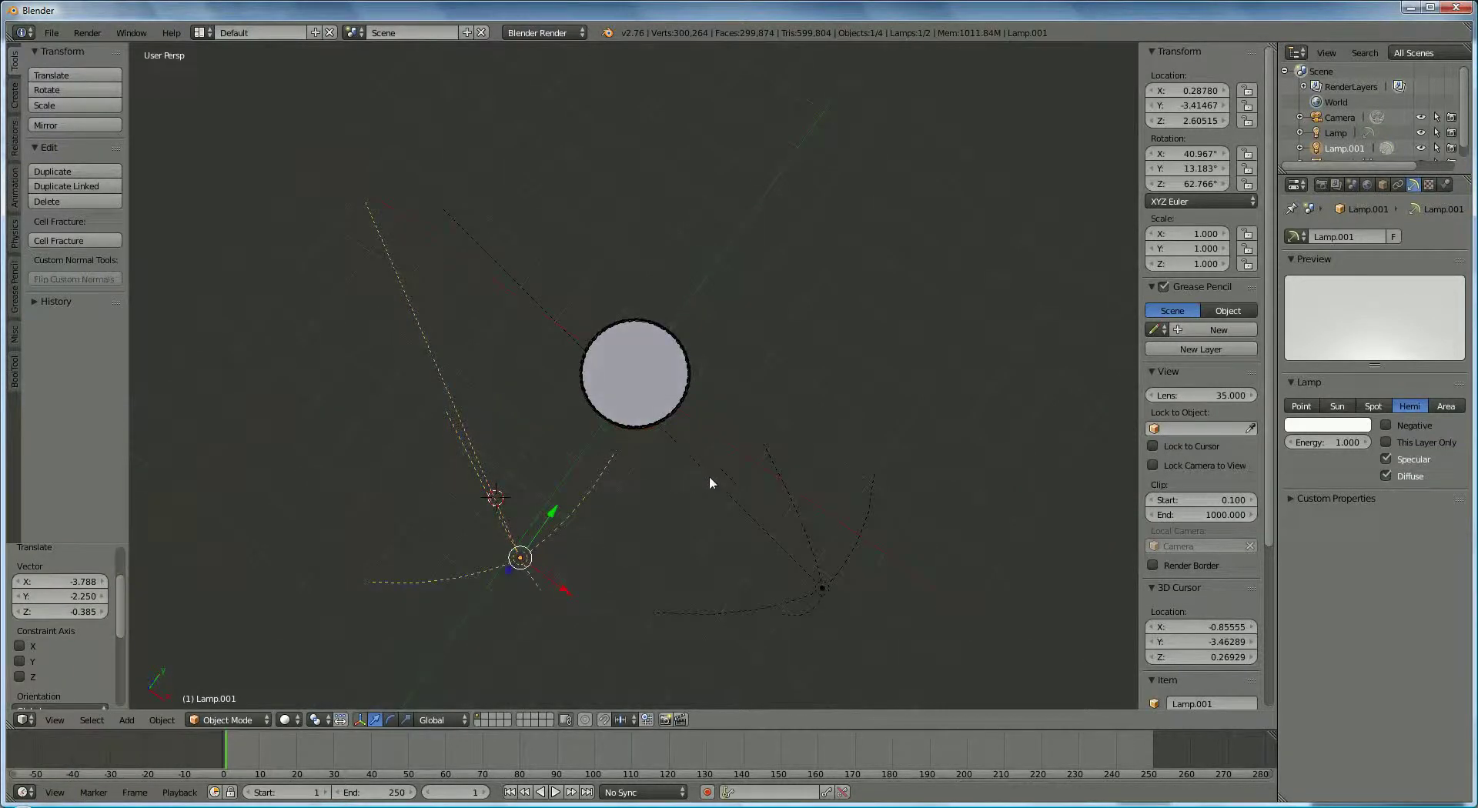
{"action": "key", "text": "r"}
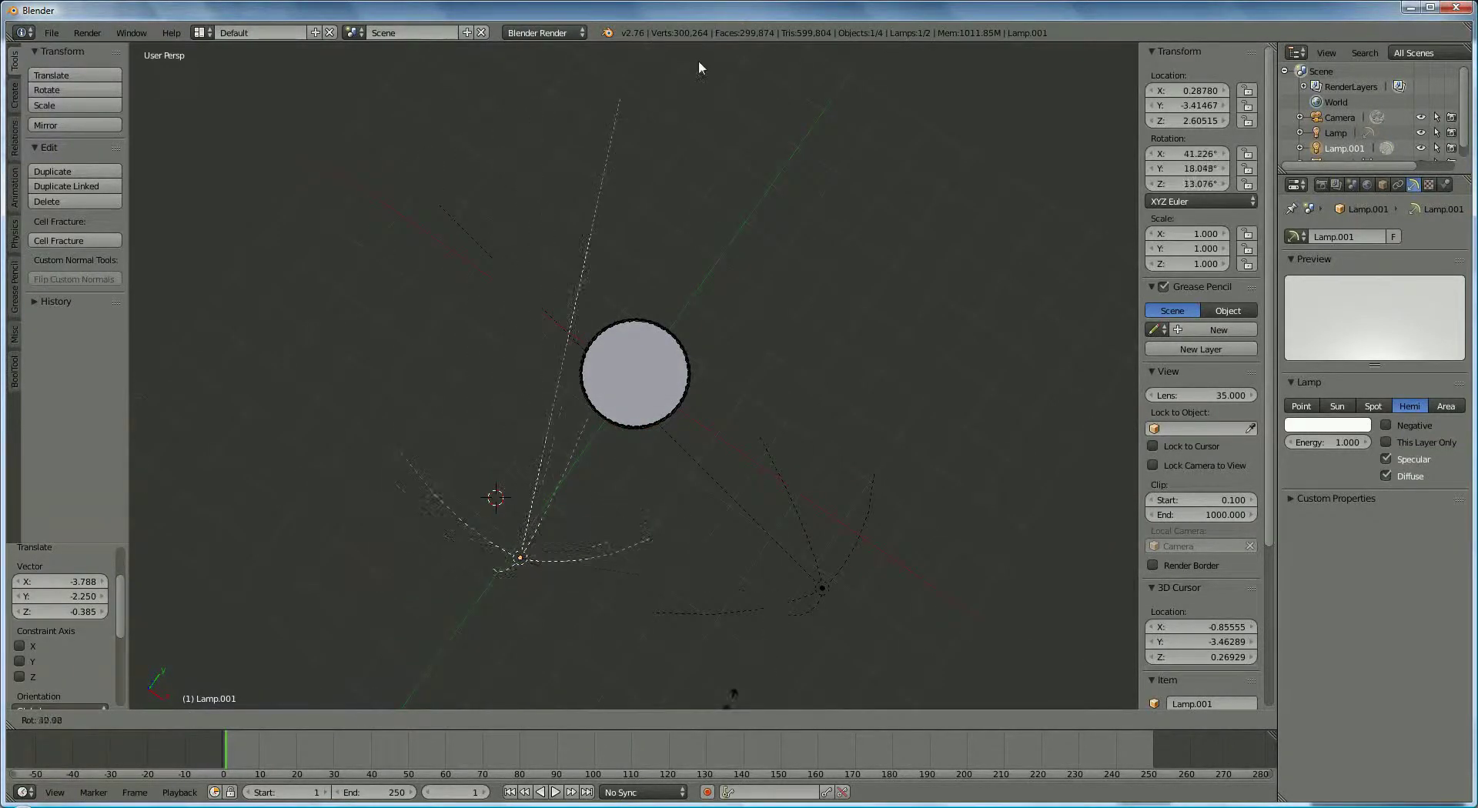
{"action": "left_click", "coordinate": [620, 104]}
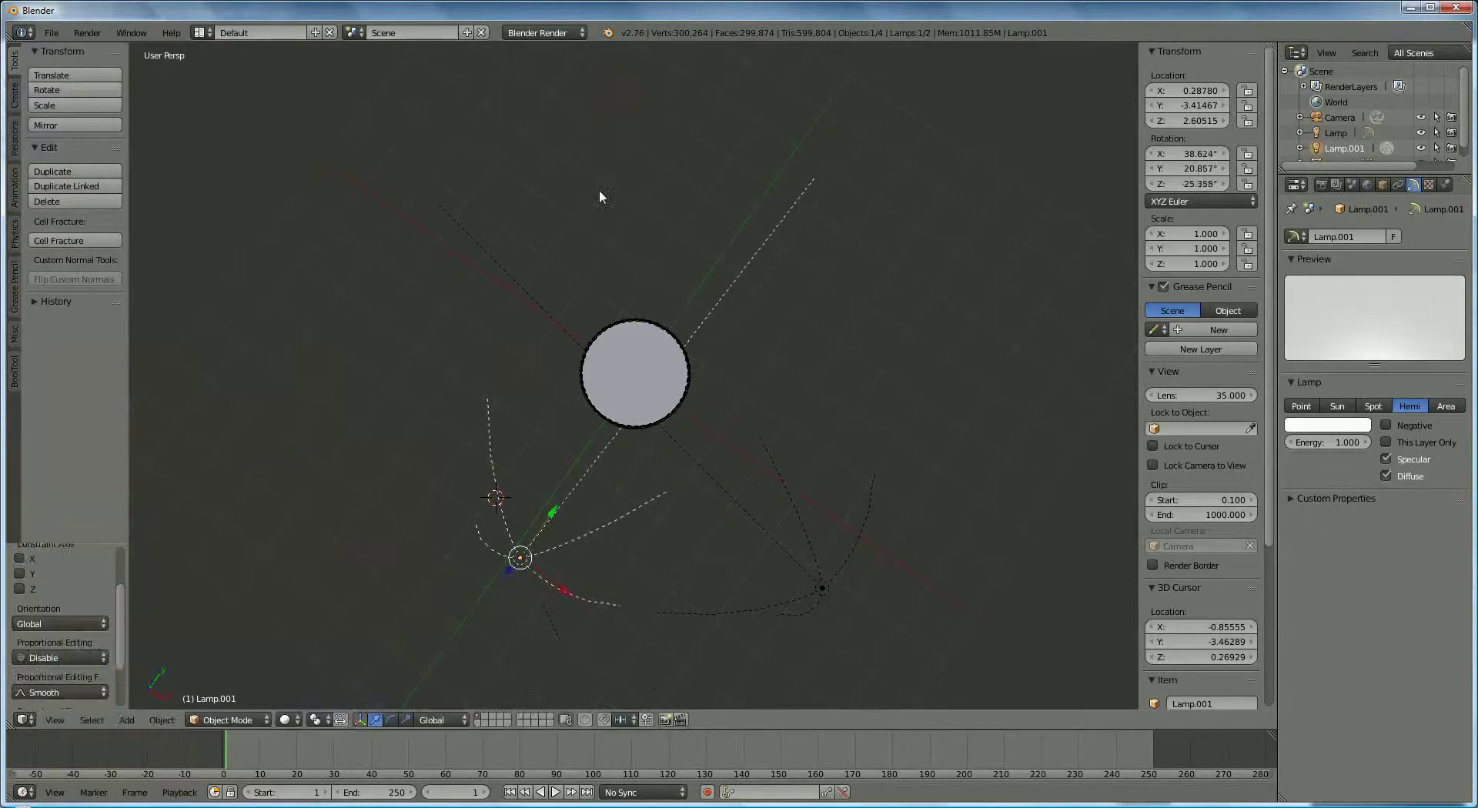
Move the duplicated lamp farther from the drum and higher, to about X -0.07, Y -4.60, Z 3.42.
{"action": "key", "text": "g"}
{"action": "key", "text": "y"}
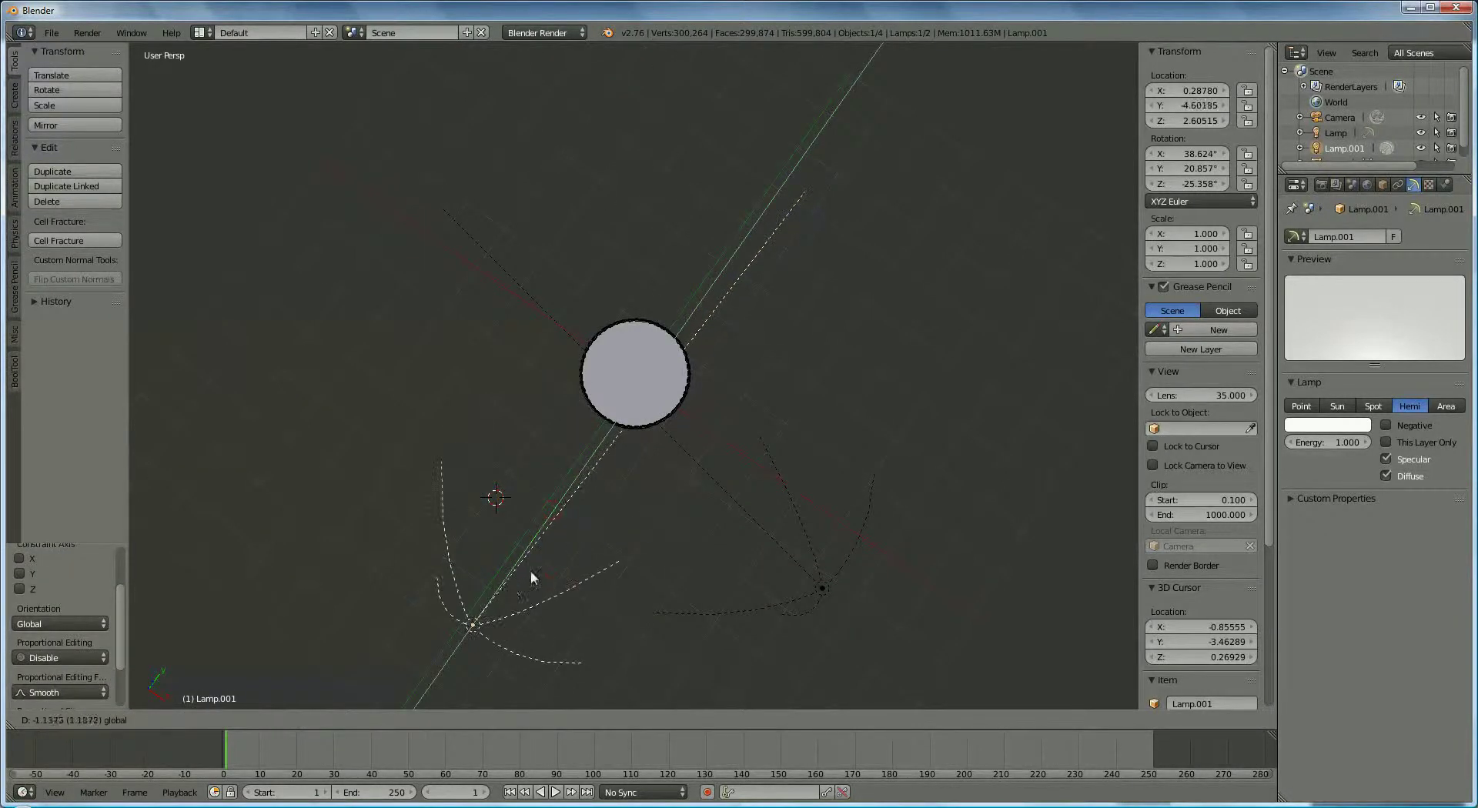
{"action": "left_click", "coordinate": [584, 569]}
{"action": "left_click_drag", "start_coordinate": [520, 666], "coordinate": [493, 652]}
{"action": "middle_click_drag", "start_coordinate": [788, 428], "coordinate": [657, 274]}
{"action": "left_click_drag", "start_coordinate": [429, 145], "coordinate": [414, 76]}
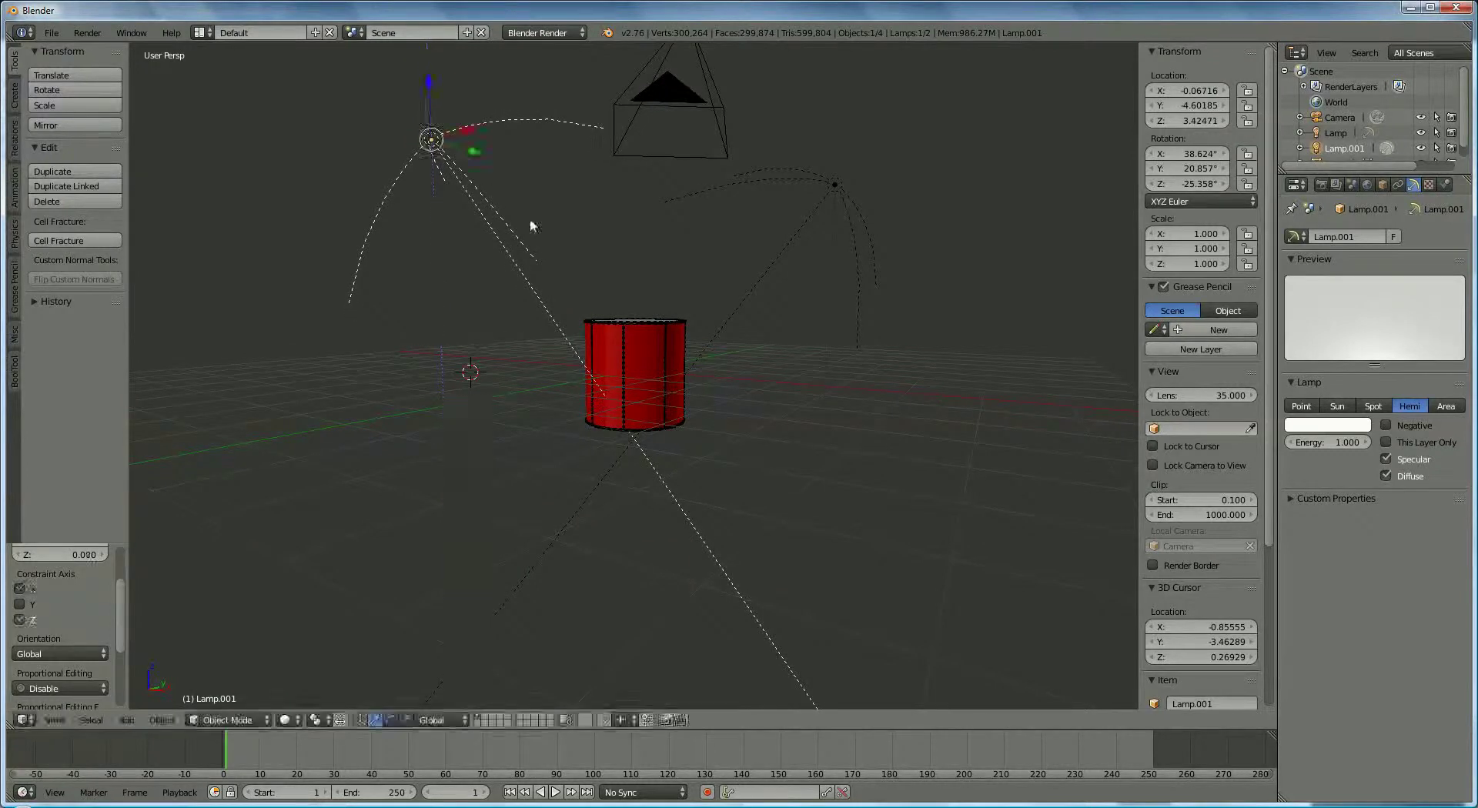
Set the render output file format to JPEG and render the image of the drum.
{"action": "left_click", "coordinate": [1321, 186]}
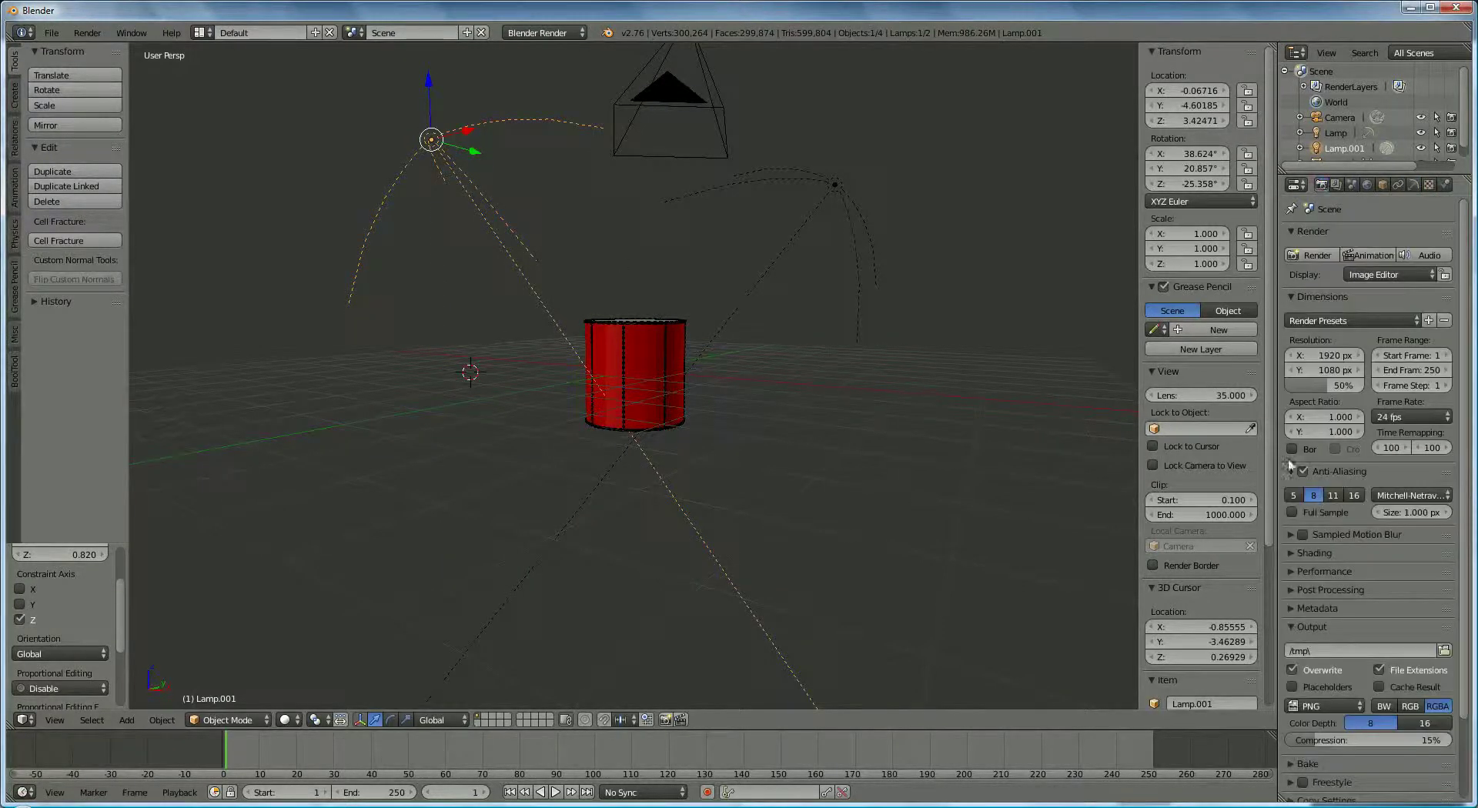
{"action": "left_click", "coordinate": [1321, 707]}
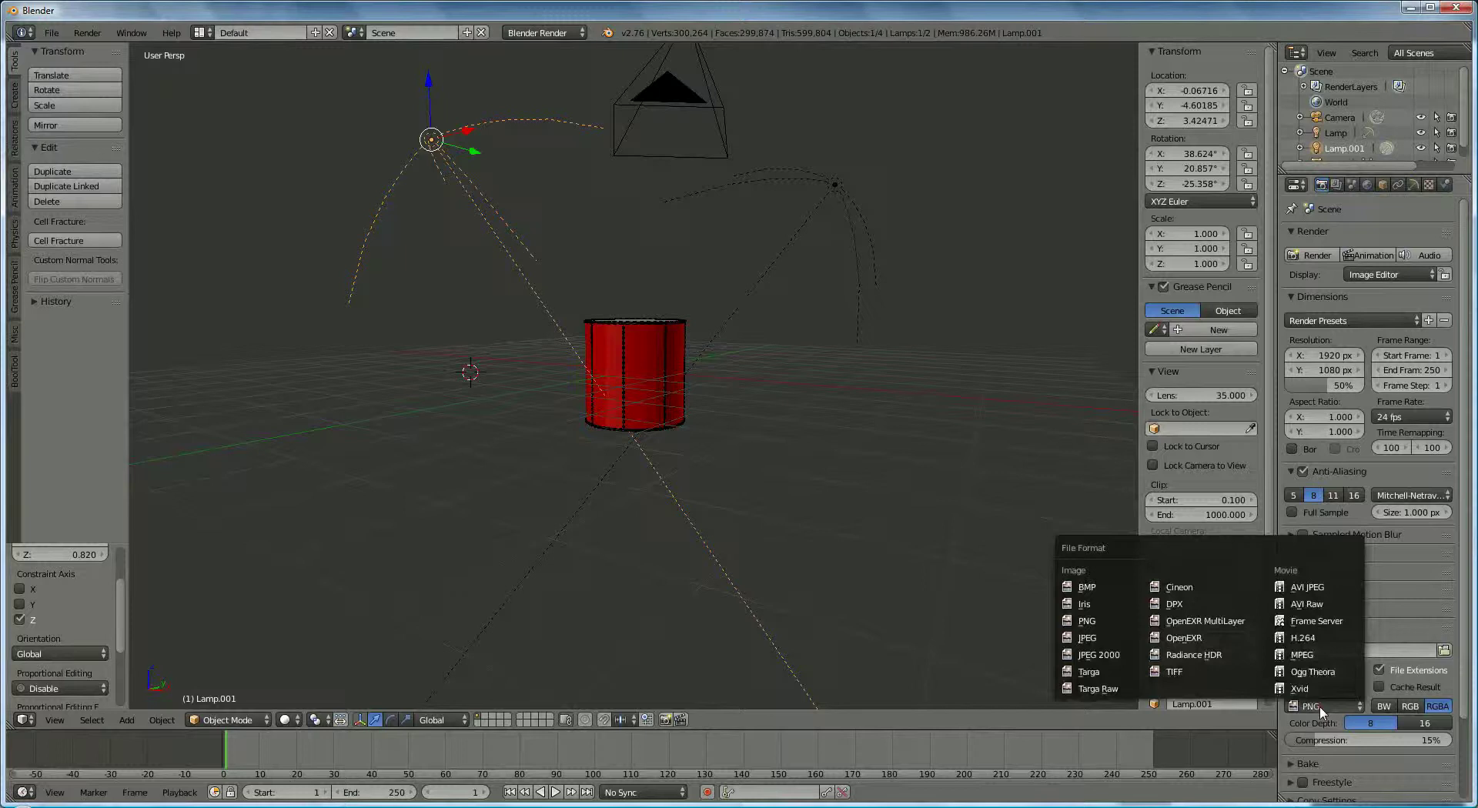
{"action": "left_click", "coordinate": [1098, 636]}
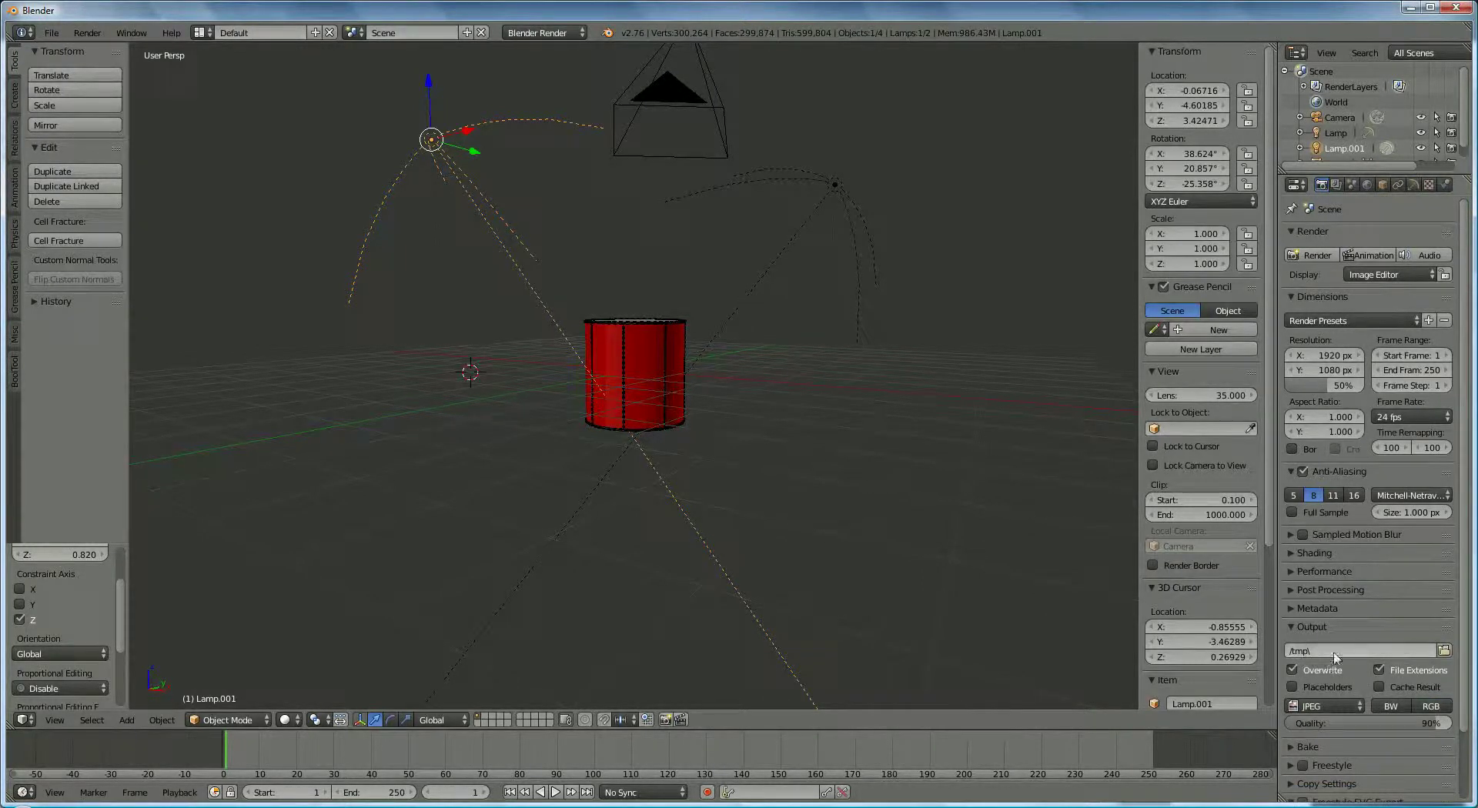
{"action": "left_click", "coordinate": [1317, 256]}
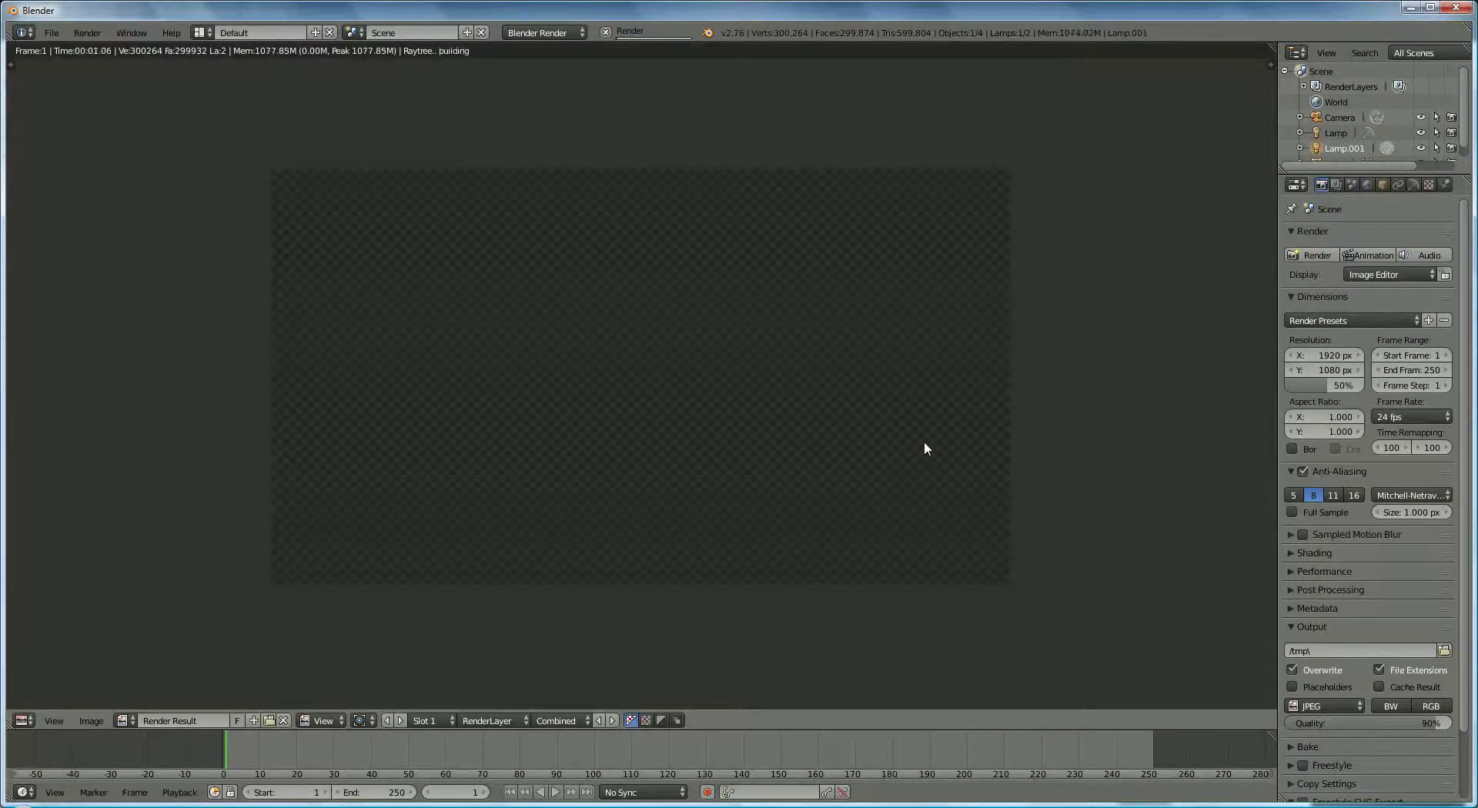